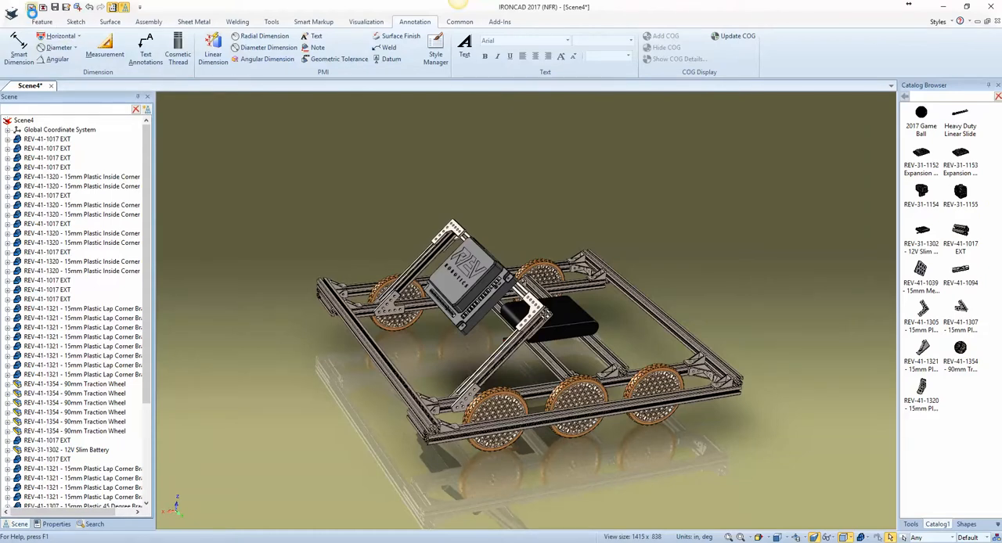
Step: Create a new scene and place a block from the Shapes catalog near its centre
click(32, 8)
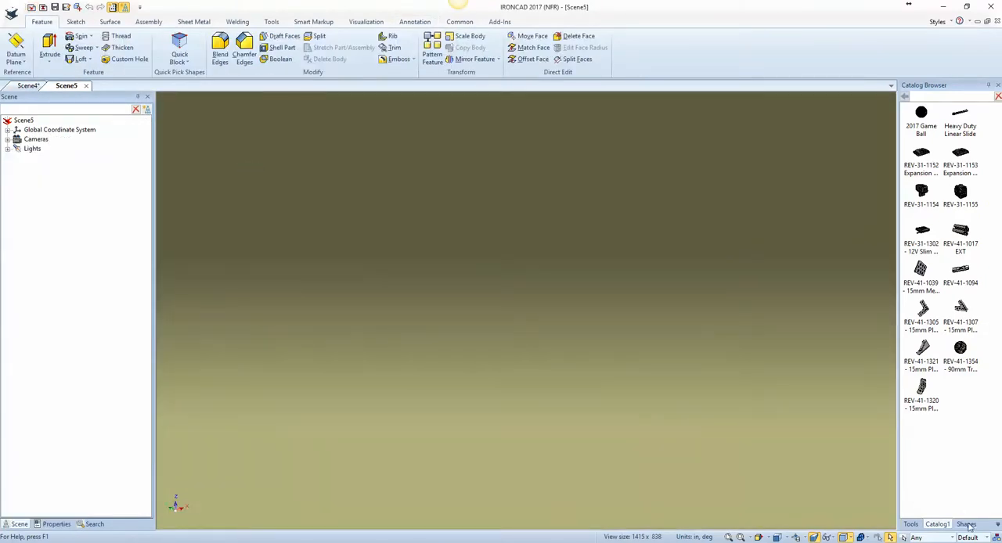
click(967, 525)
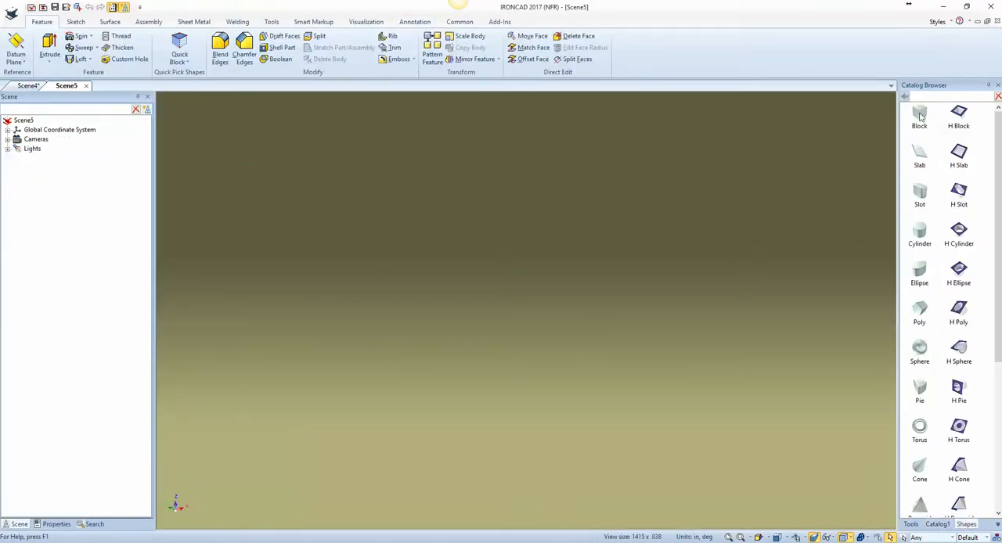
drag(920, 116, 532, 337)
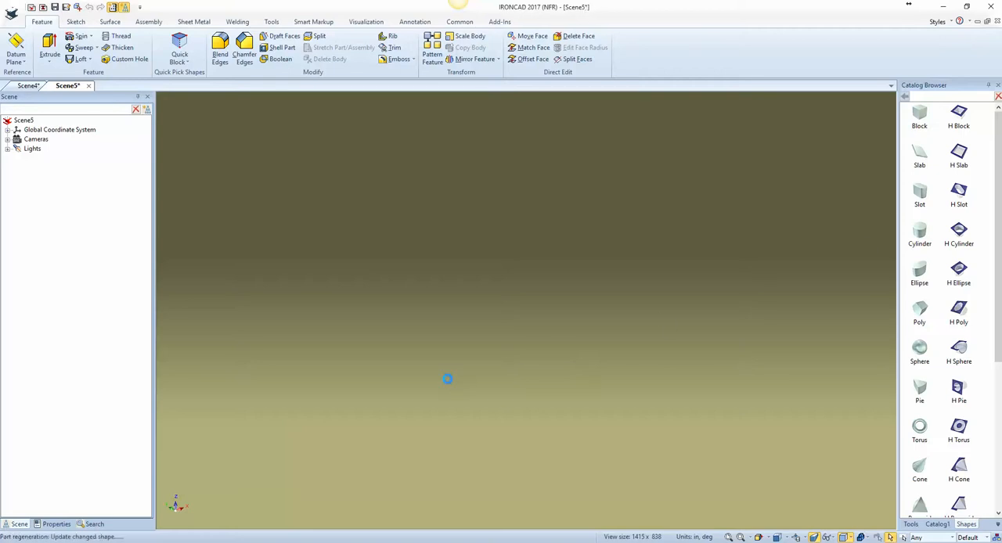
click(498, 334)
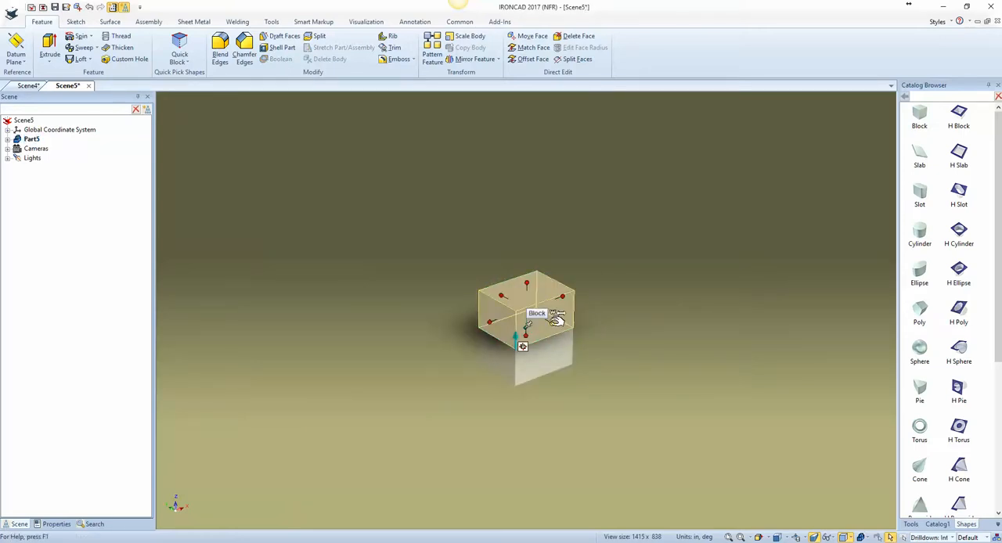
Step: Set the block's width to 2.5 in using its size handle
click(552, 322)
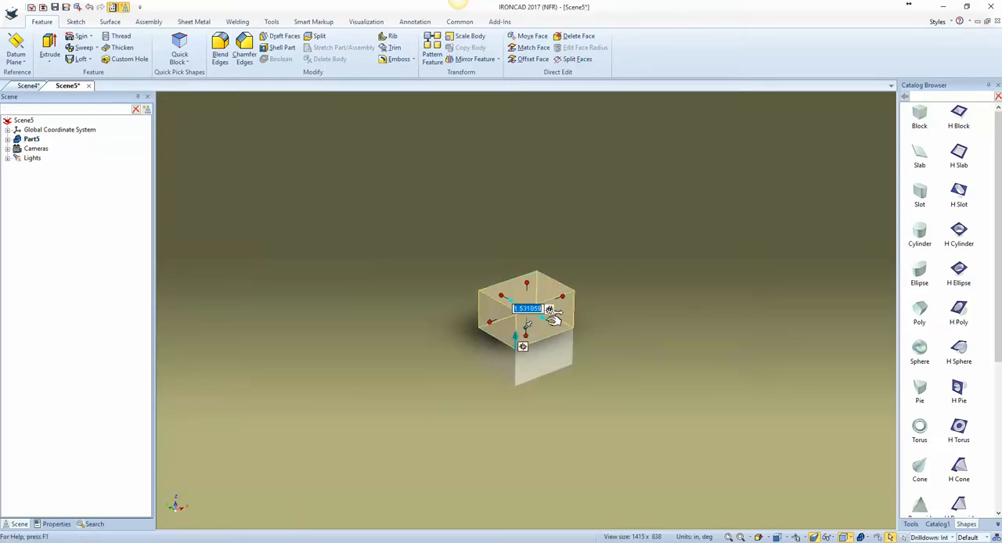
double_click(501, 297)
text(2.5)
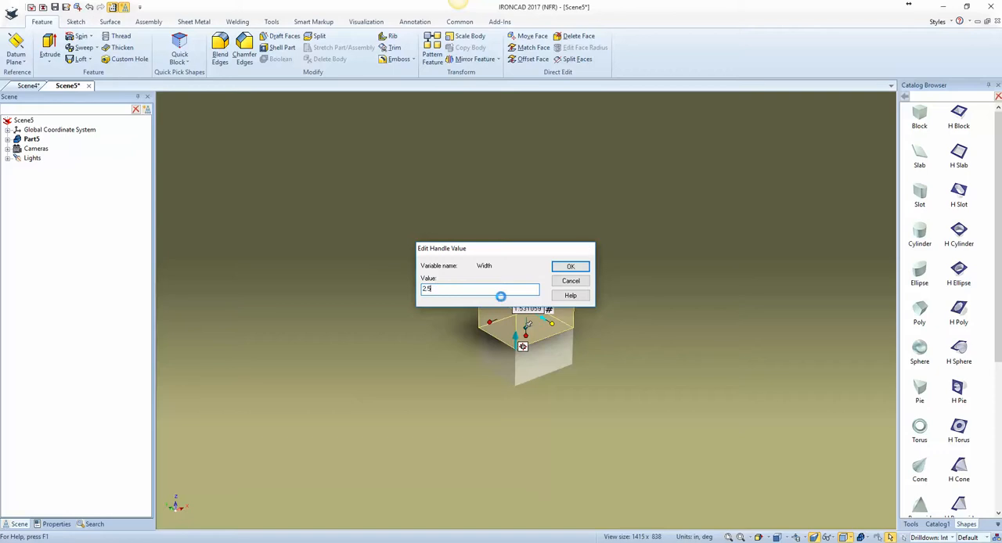
key(Return)
click(478, 344)
click(486, 328)
click(486, 329)
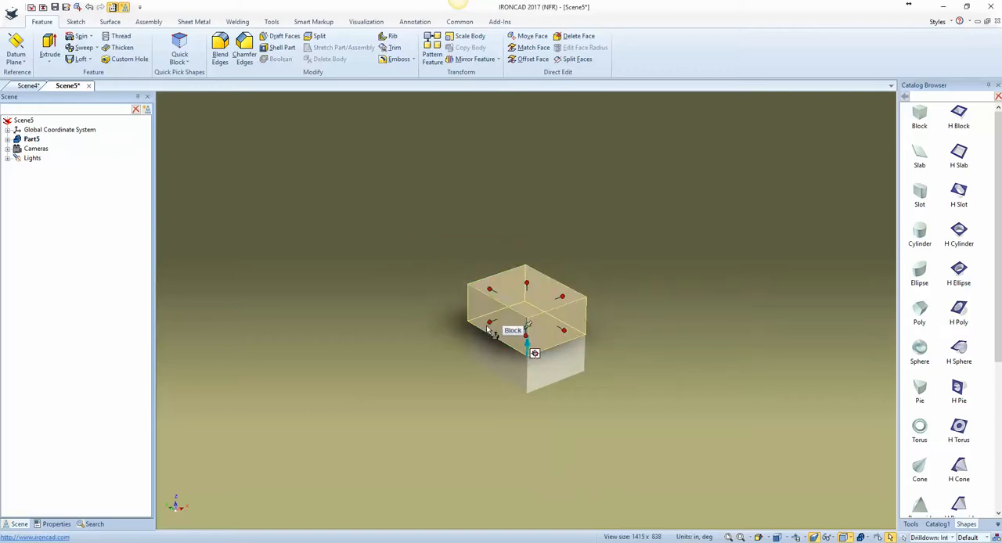
Step: Stretch the block with its size handles to about 6.68 in long, 3.40 in high and 5.57 in wide
drag(490, 324, 307, 396)
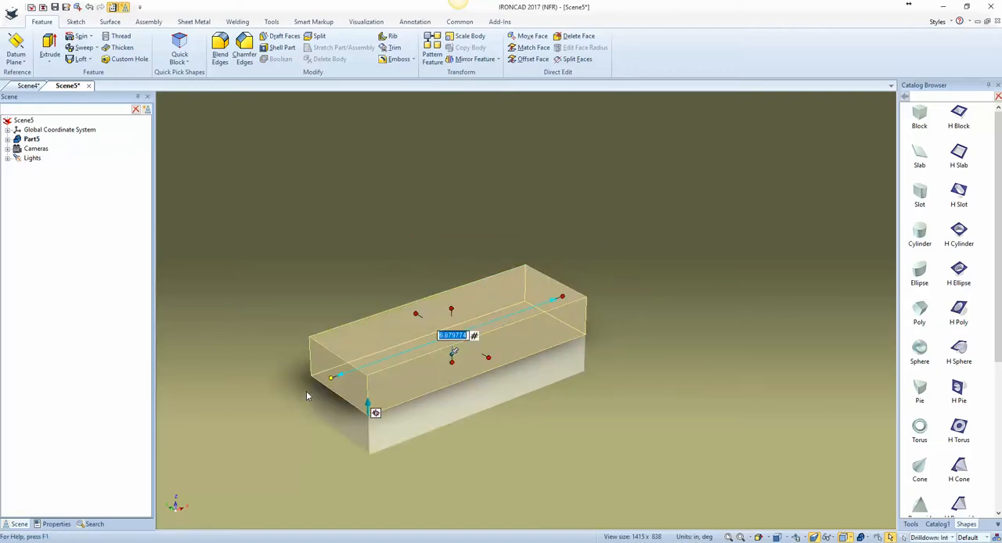
drag(451, 310, 473, 244)
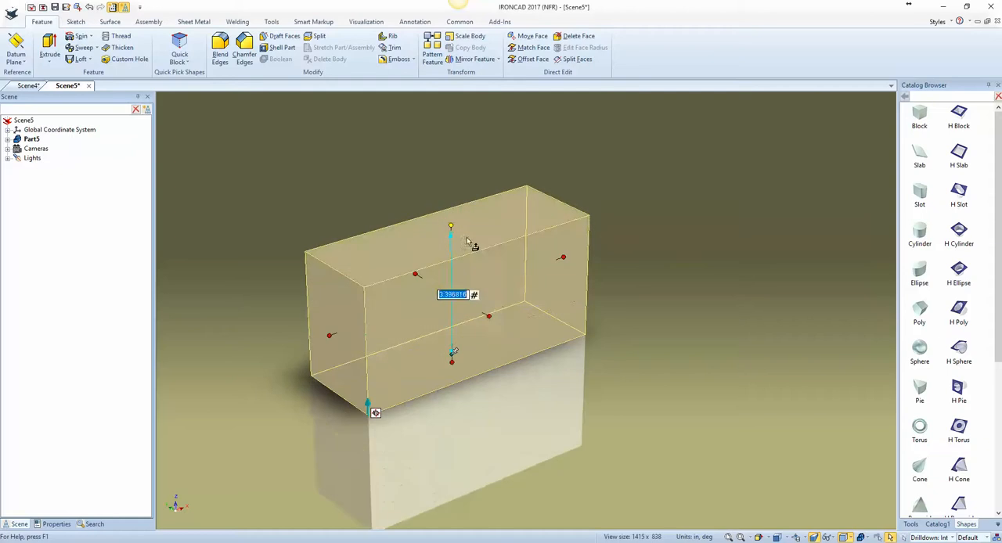
drag(492, 314, 607, 379)
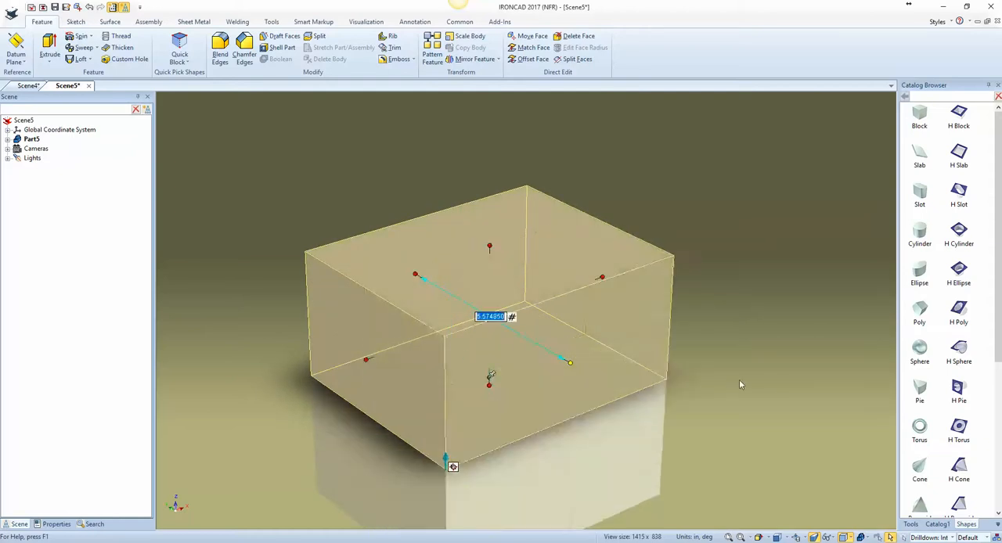
click(690, 381)
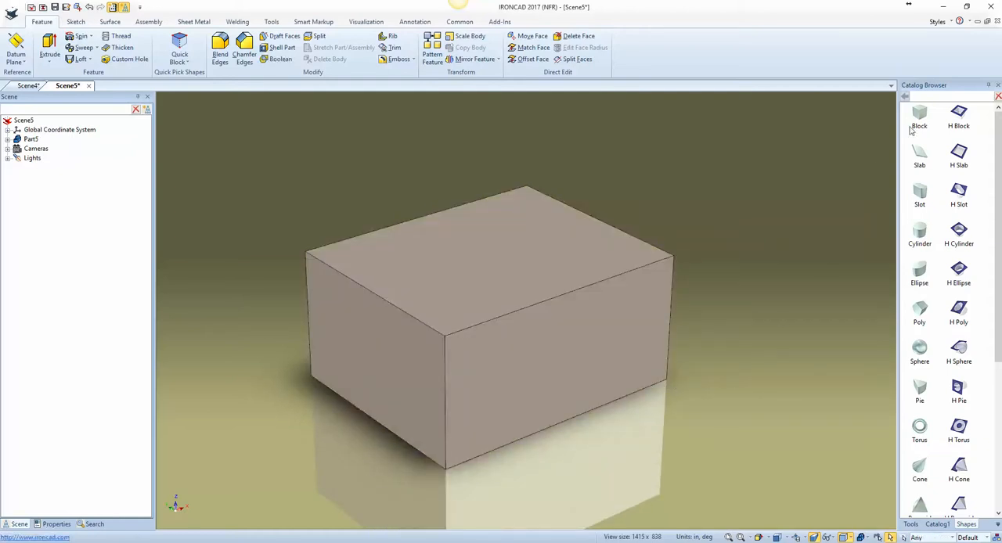
Step: Cut a rectangular pocket into the centre of the block's top face with an H Block and deepen it
drag(944, 118, 491, 259)
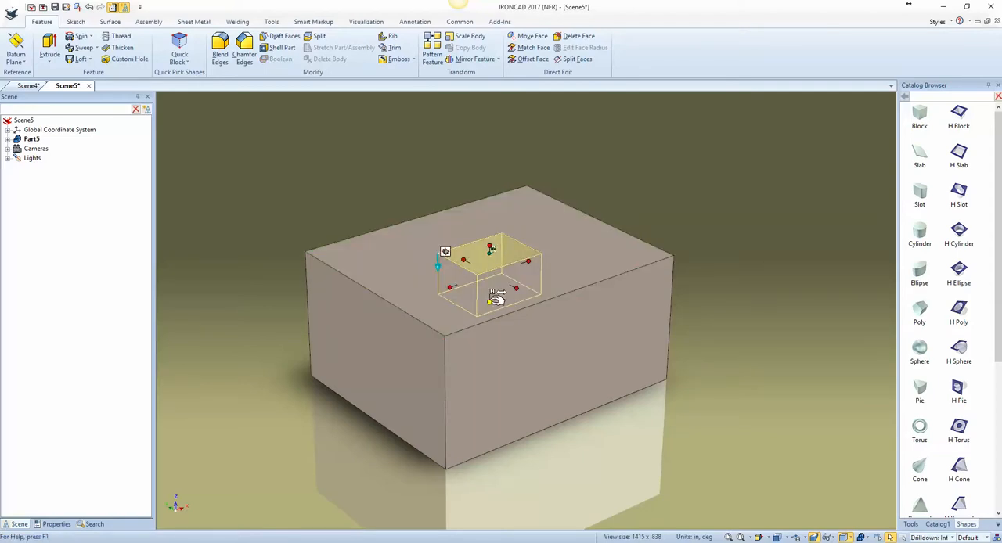
drag(491, 302, 506, 348)
middle_drag(545, 360, 617, 457)
click(617, 457)
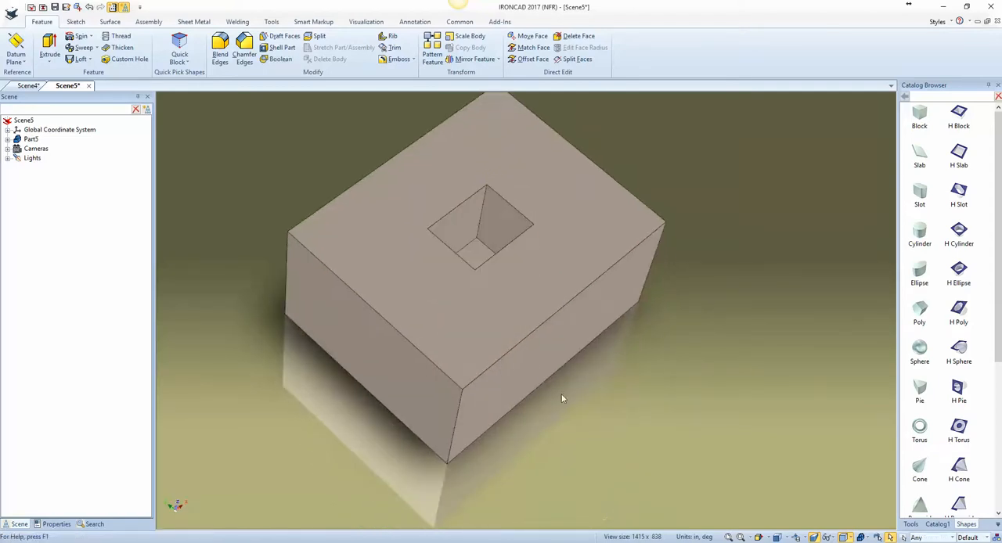
Step: Blend the block's four vertical corner edges with a constant radius of 1.5 in
click(462, 347)
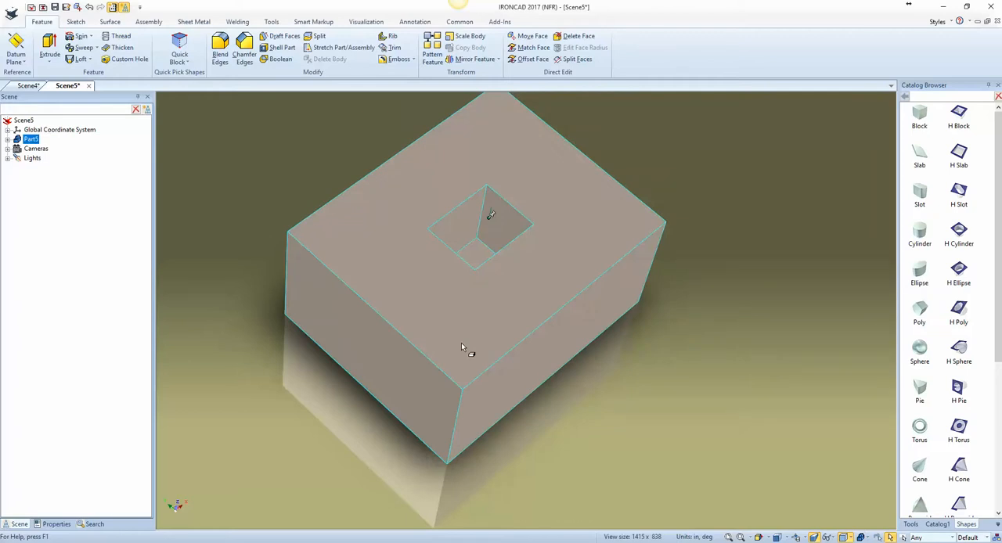
click(461, 344)
click(528, 429)
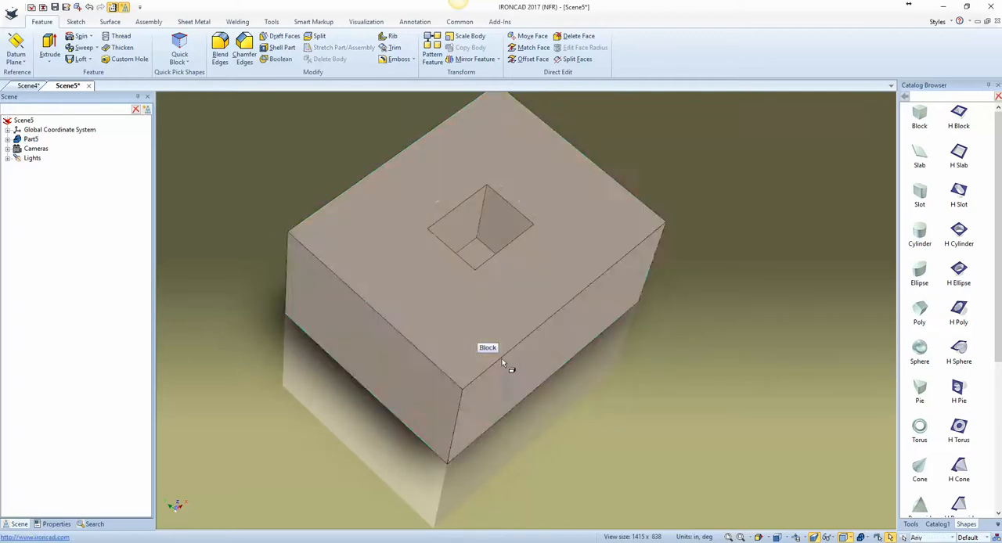
click(502, 359)
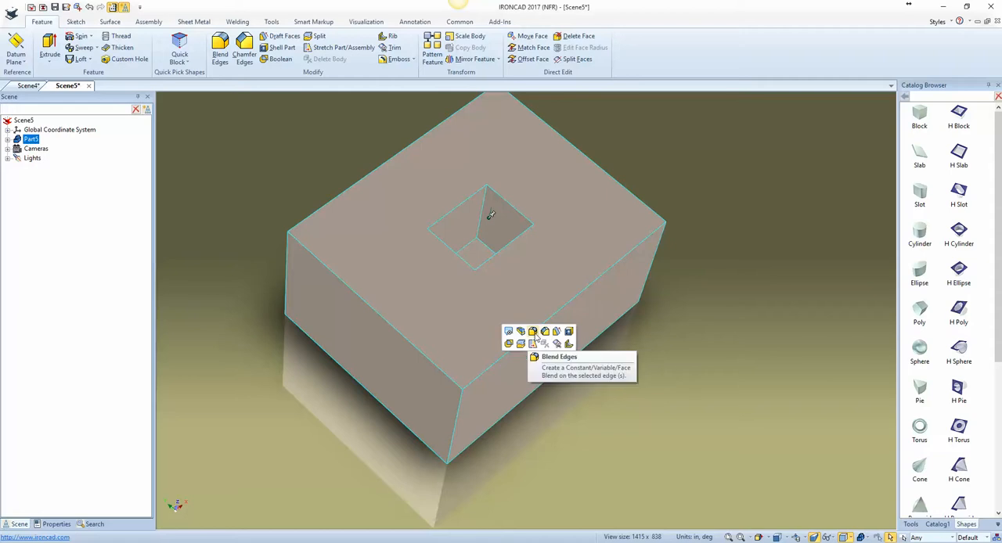
click(533, 332)
text(.2)
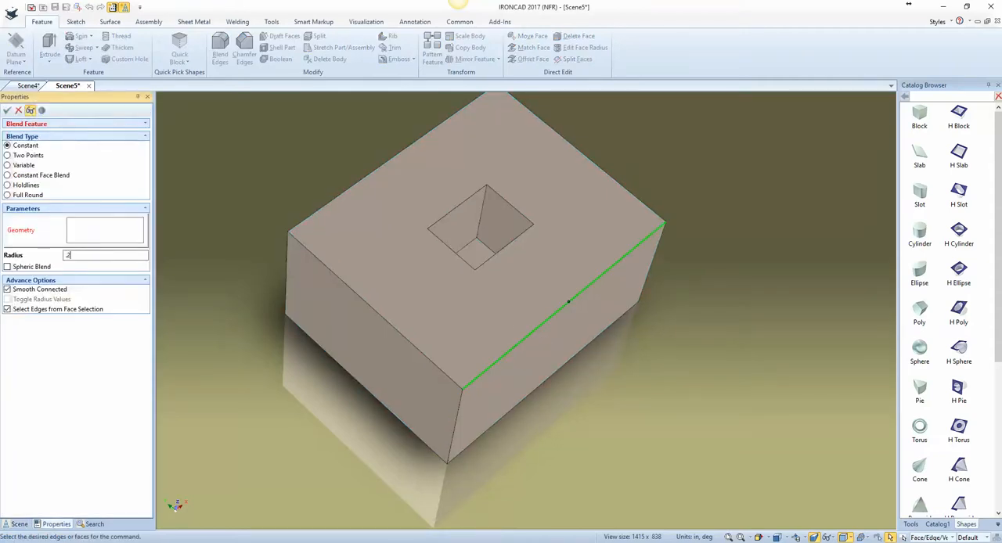
text(5)
click(452, 423)
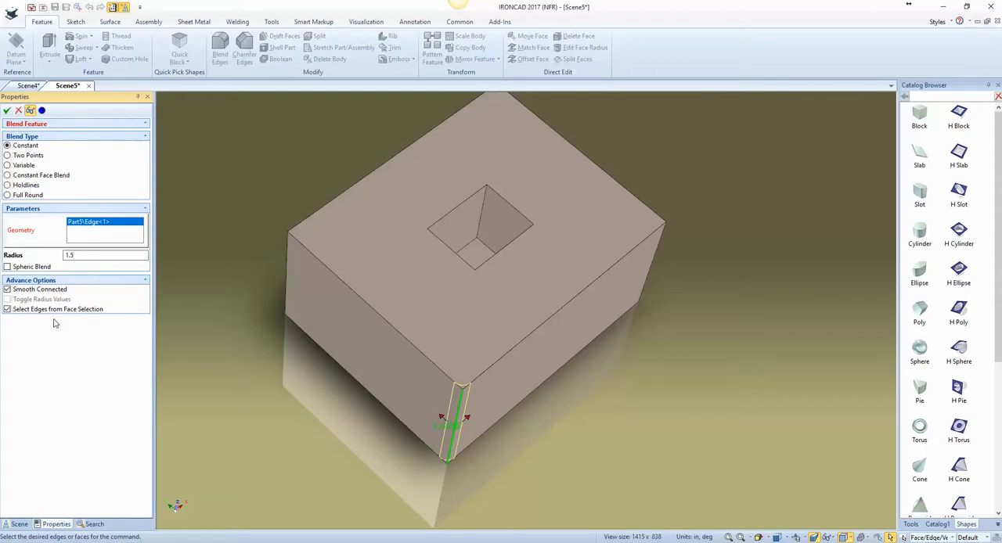
click(286, 254)
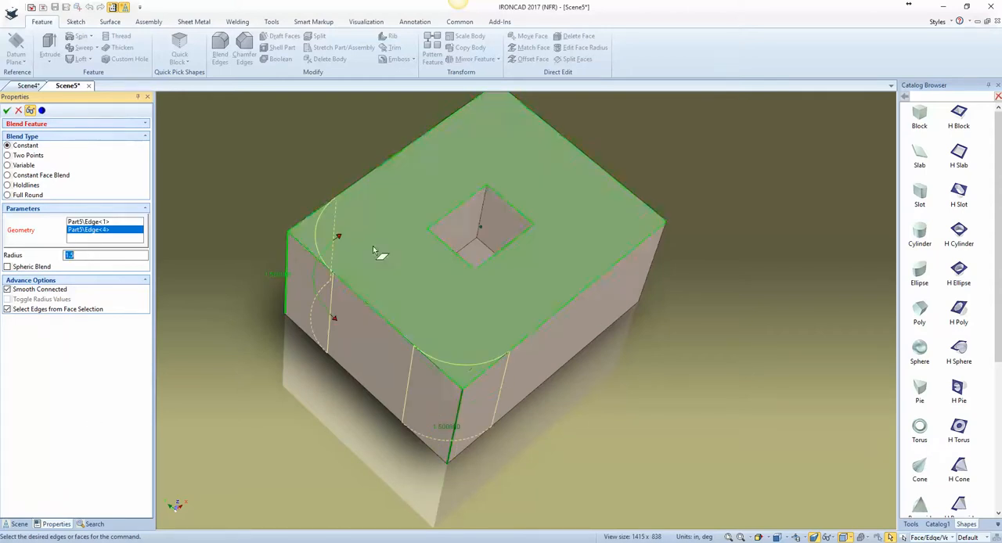
click(654, 256)
middle_drag(654, 256, 570, 235)
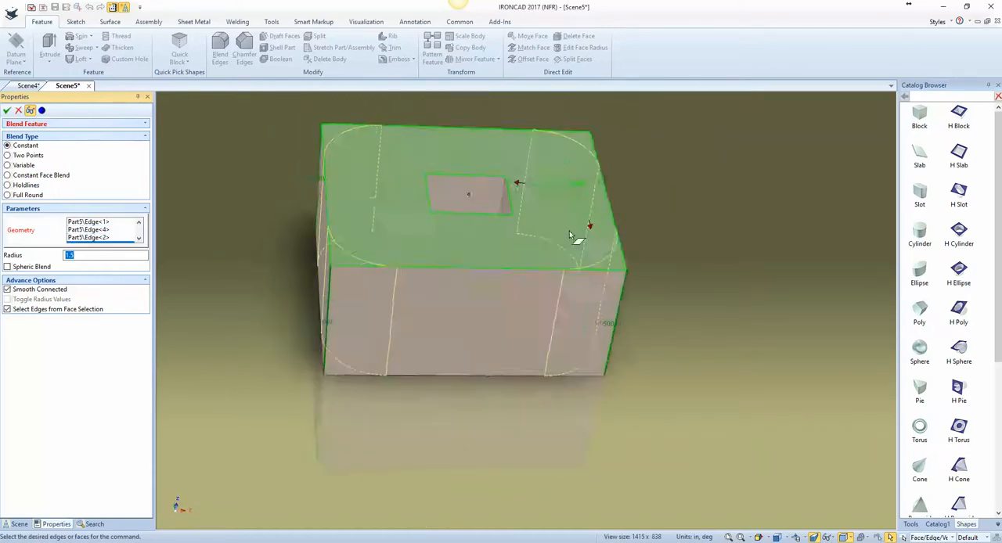
right_click(663, 239)
click(675, 245)
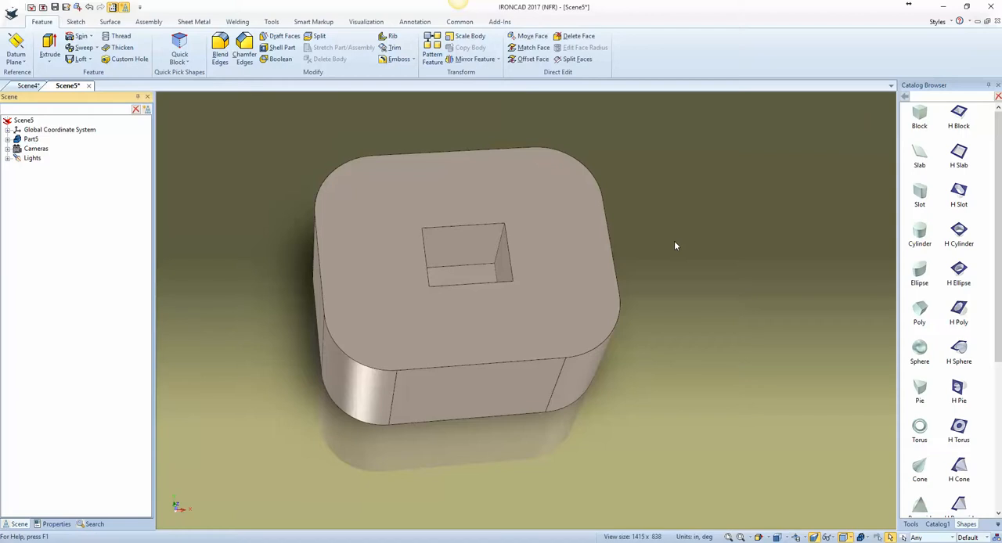
Step: Shell the rounded block inward with its top face open and a wall thickness of 0.196850 in
click(573, 261)
click(579, 263)
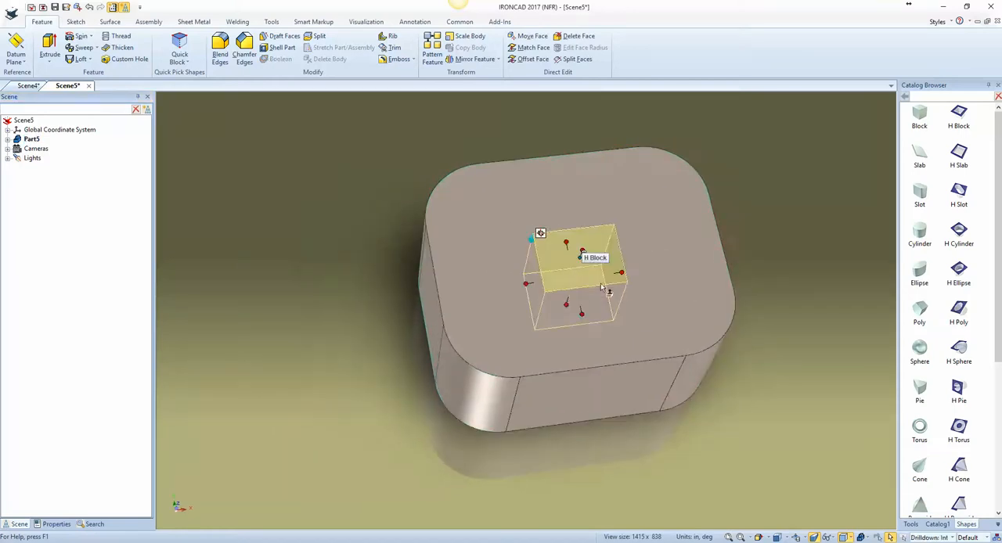
click(806, 310)
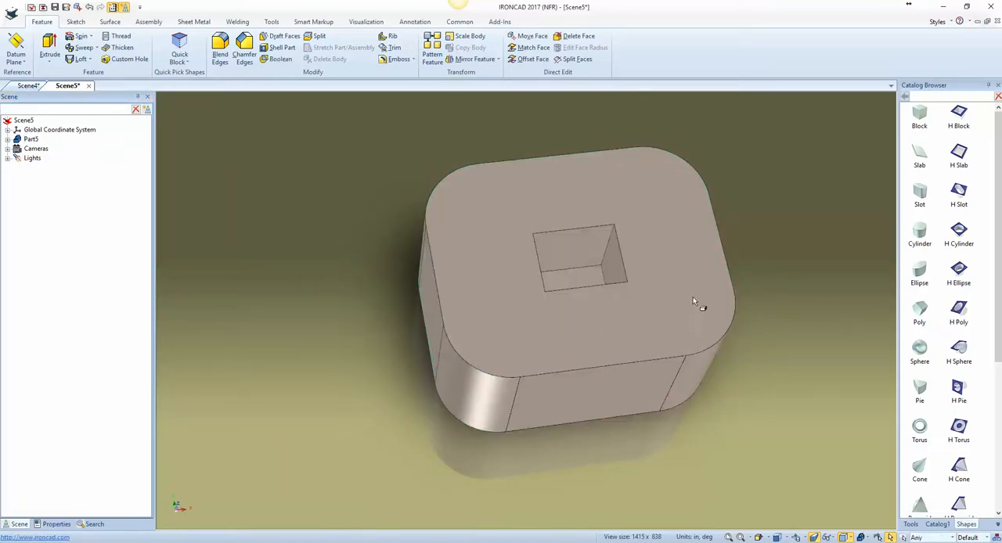
click(638, 317)
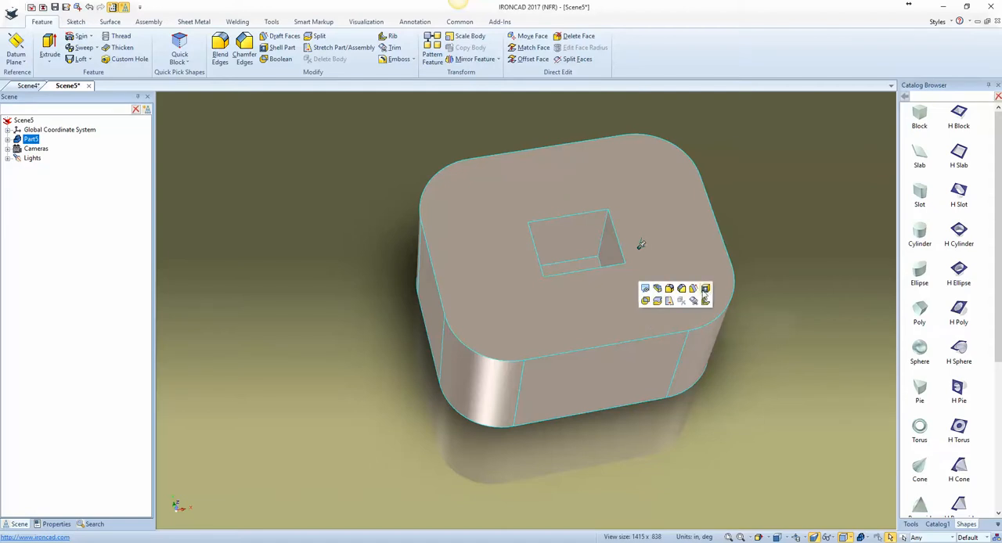
click(706, 290)
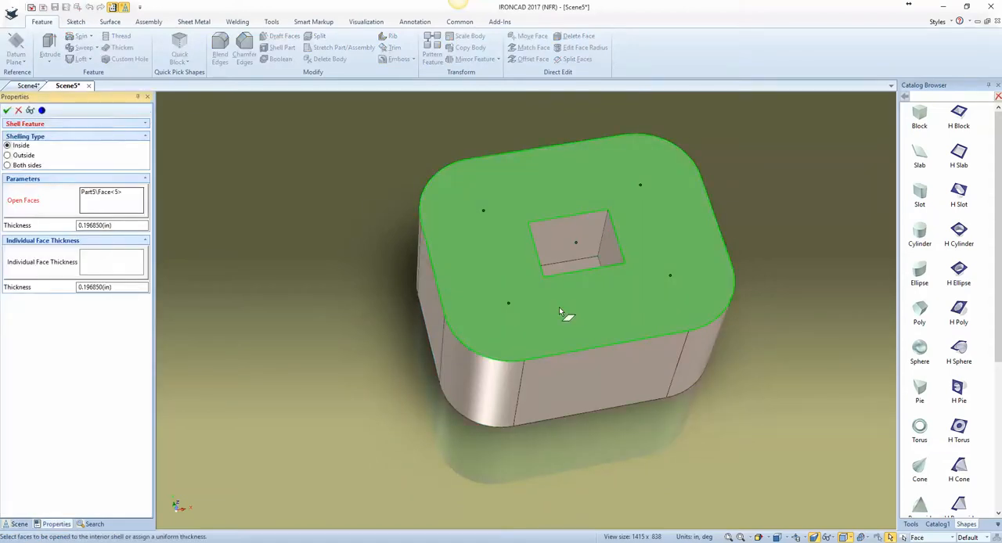
click(6, 111)
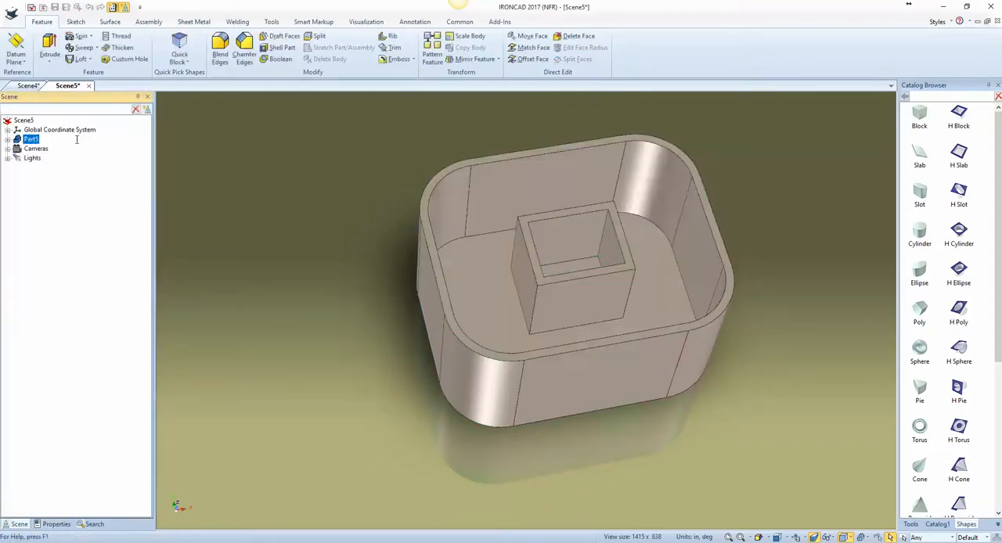
Step: Place a sphere, a cylinder and a slot shape as separate parts beside the shelled block
middle_drag(329, 227, 732, 391)
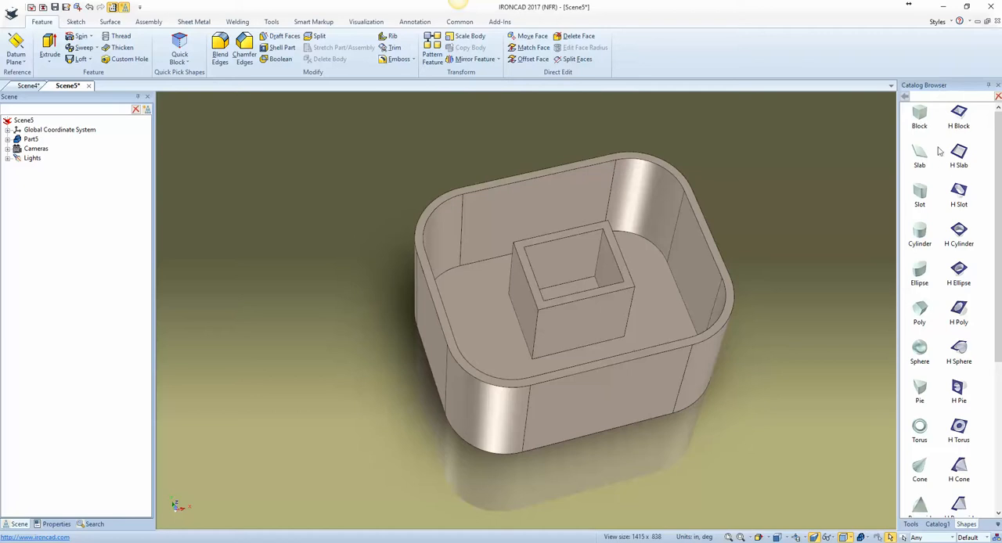
drag(925, 352, 822, 253)
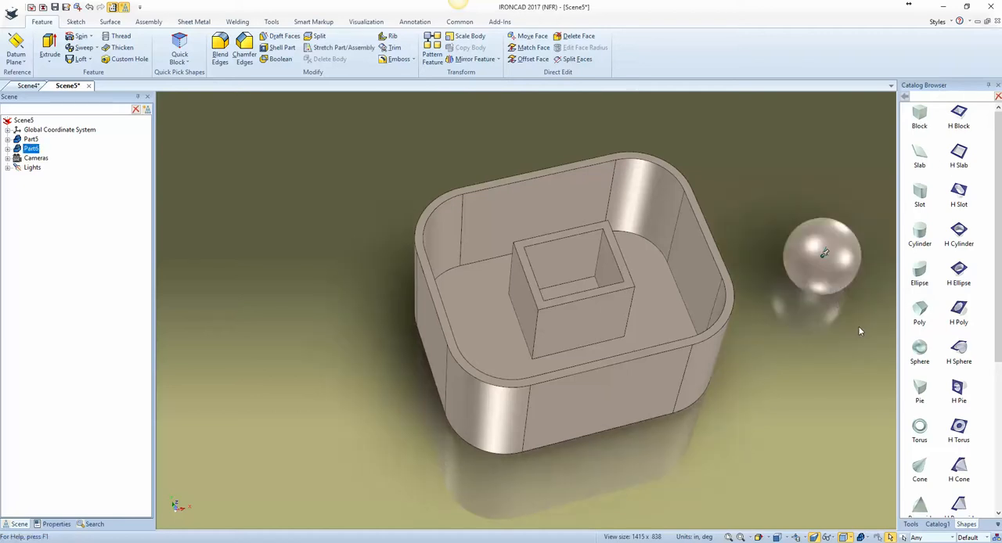
drag(927, 232, 801, 175)
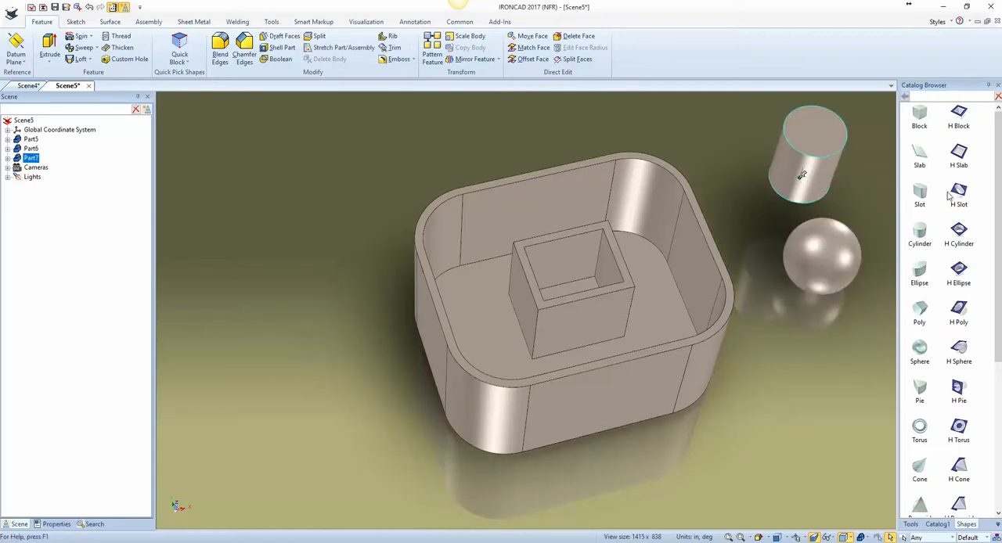
drag(925, 195, 828, 409)
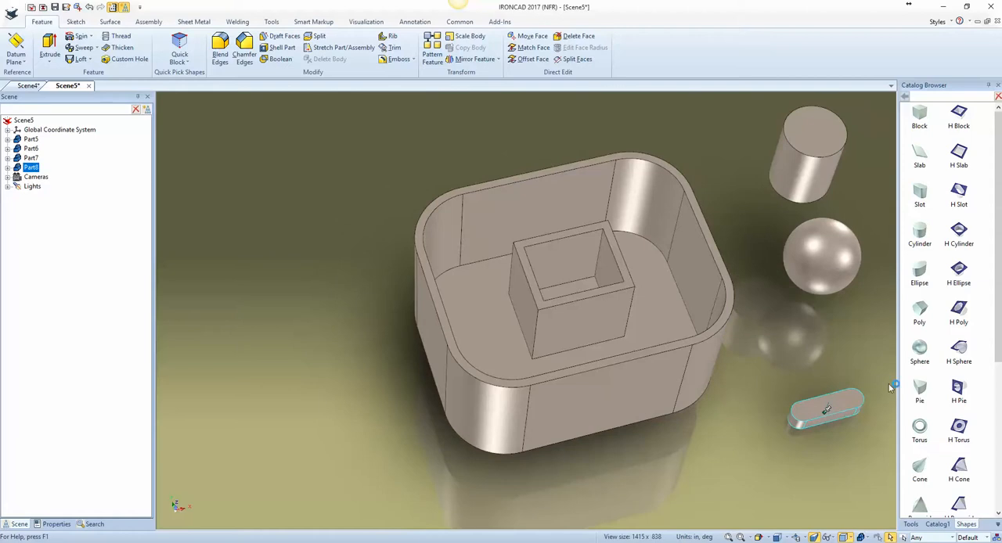
Step: Place a cone in front of the slot shape and stretch it taller with its height handle
drag(920, 468, 682, 486)
middle_drag(780, 490, 806, 395)
click(789, 441)
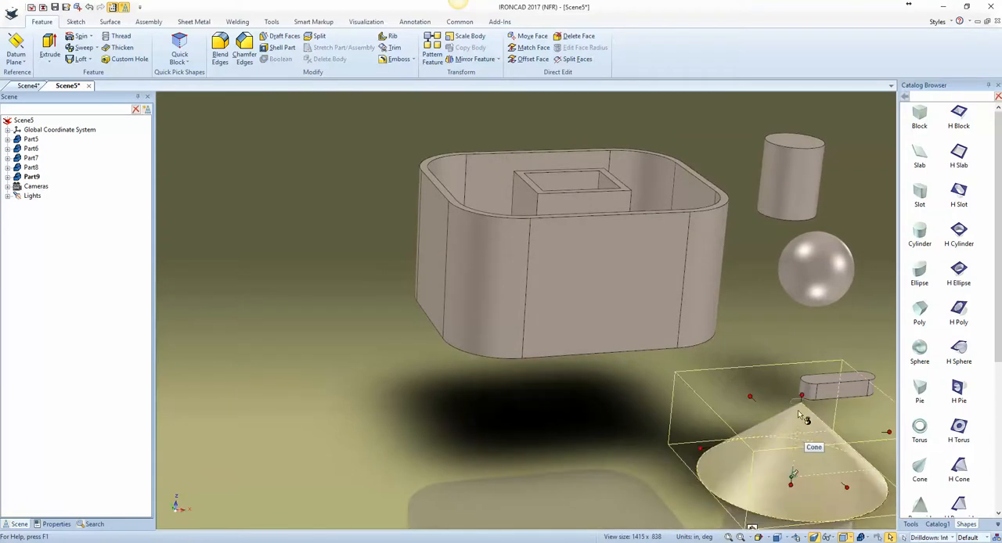
drag(792, 346, 796, 314)
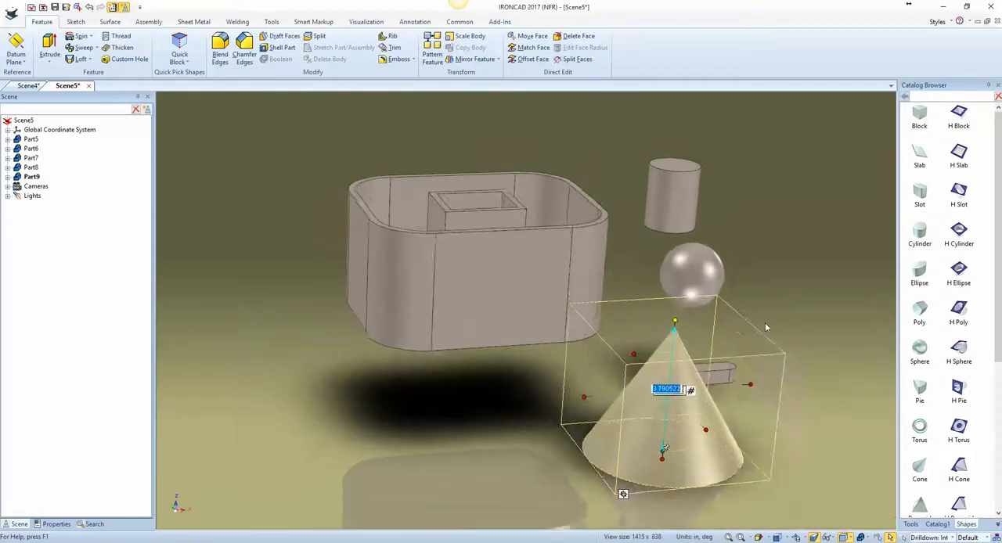
click(757, 328)
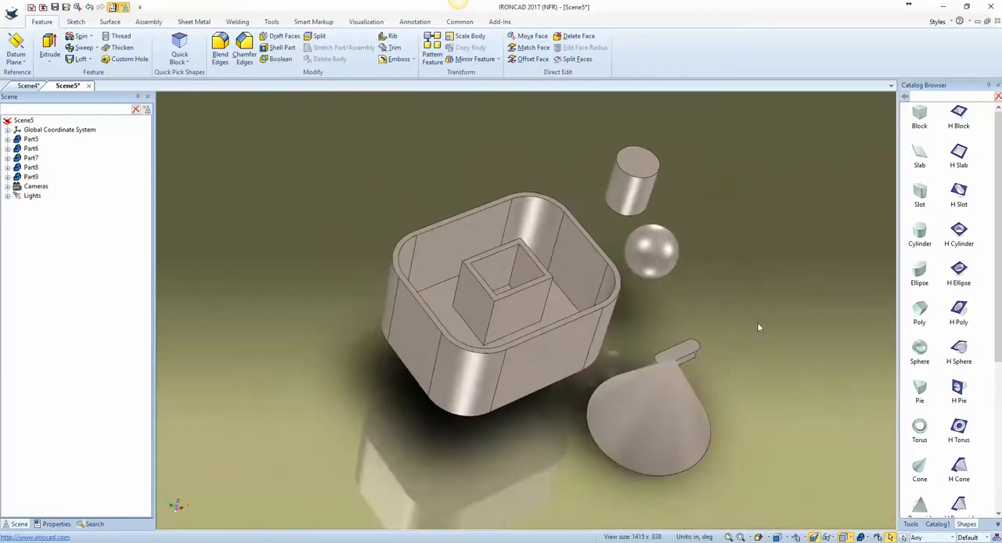
Step: Delete all the parts from the scene and place a fresh block near its centre
drag(771, 479, 344, 128)
key(Delete)
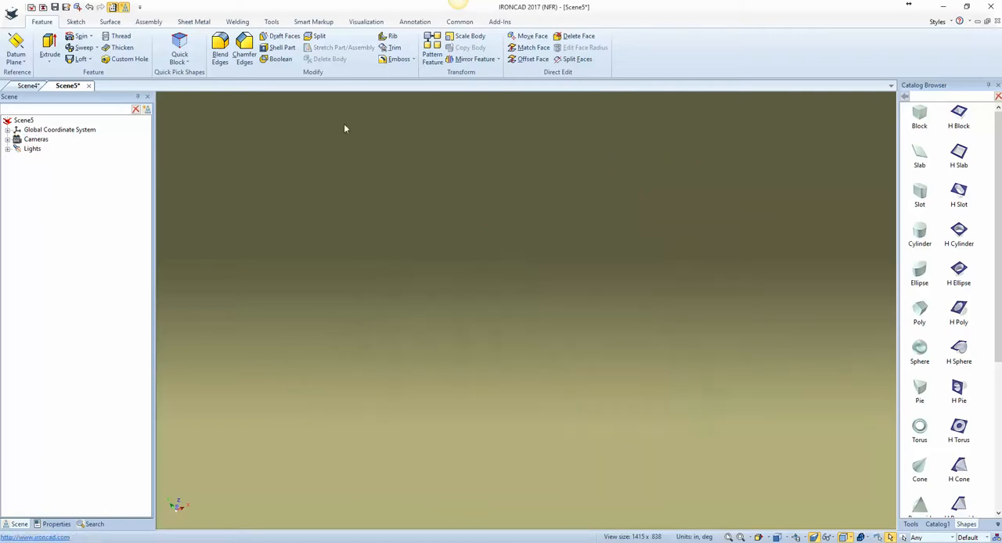
drag(914, 116, 566, 313)
key(F8)
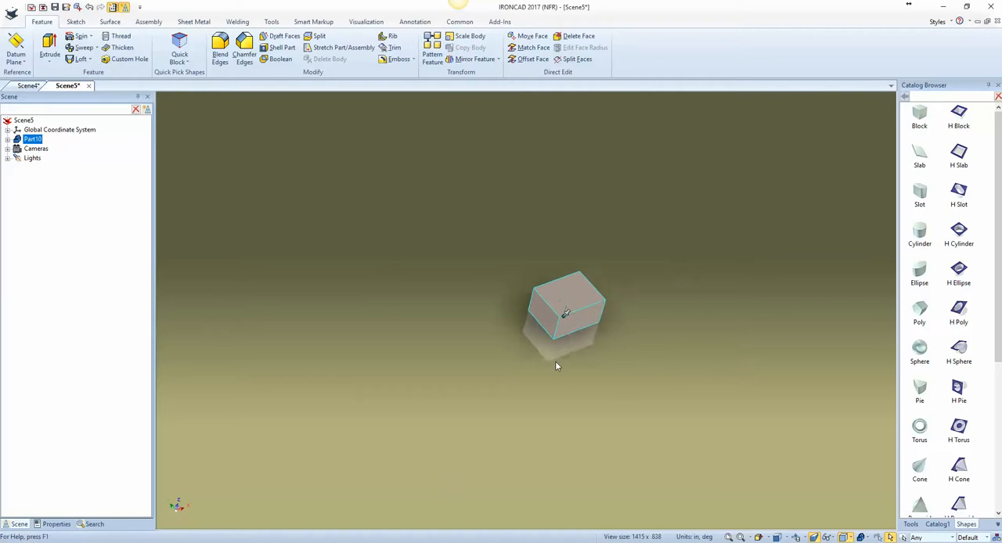
Step: Edit the block's cross-section by sketching a smaller rectangle around its centre, and finish the drawing to cut a rectangular opening through the block
click(555, 299)
right_click(556, 300)
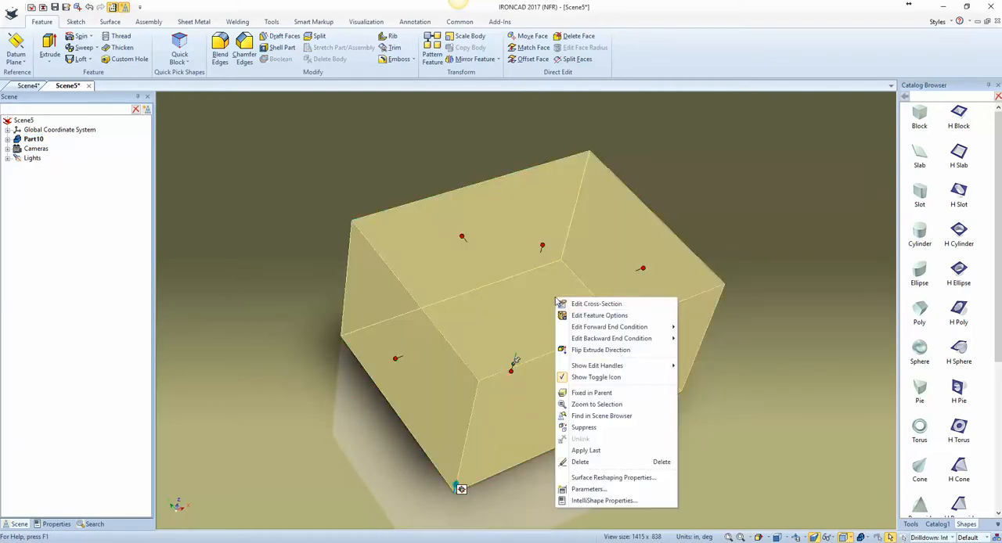
click(577, 305)
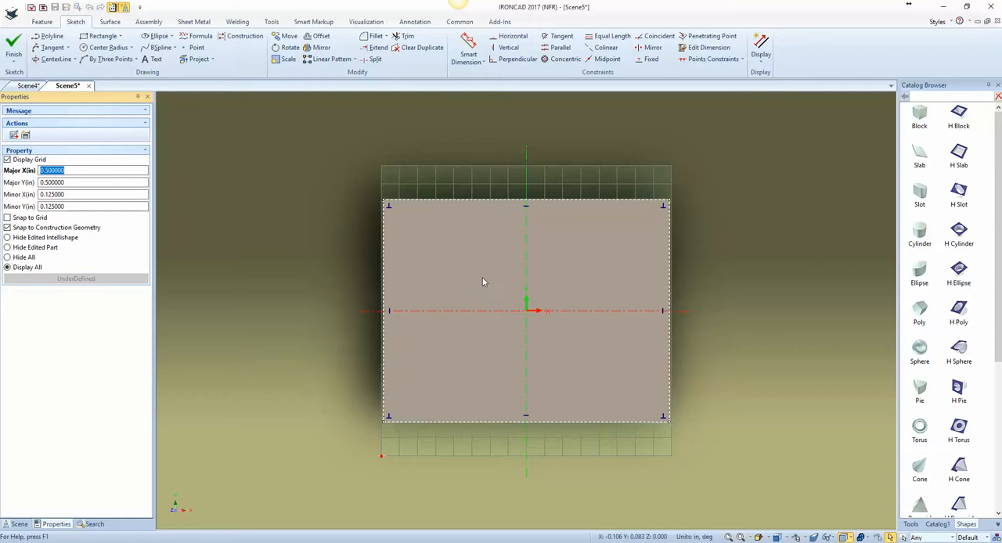
key(s)
click(519, 250)
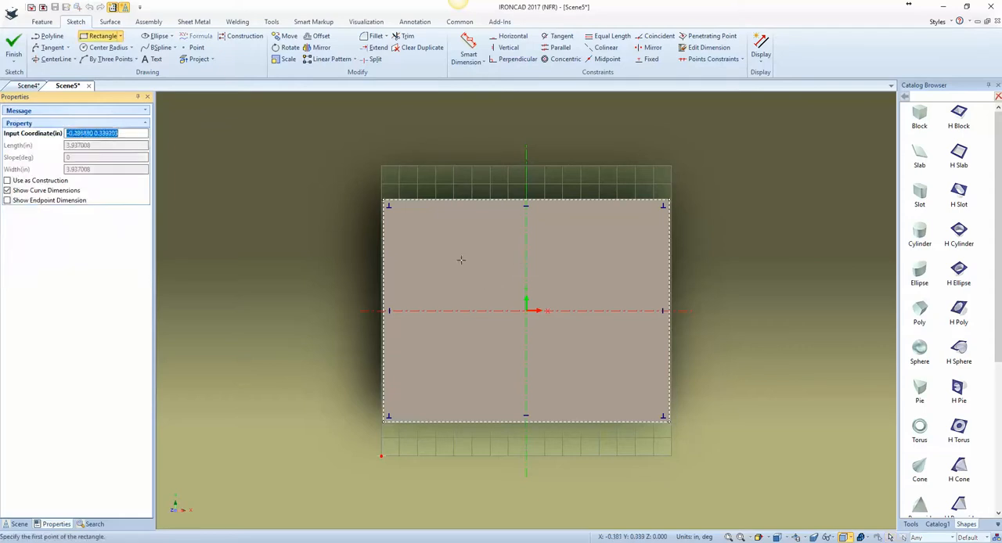
click(462, 251)
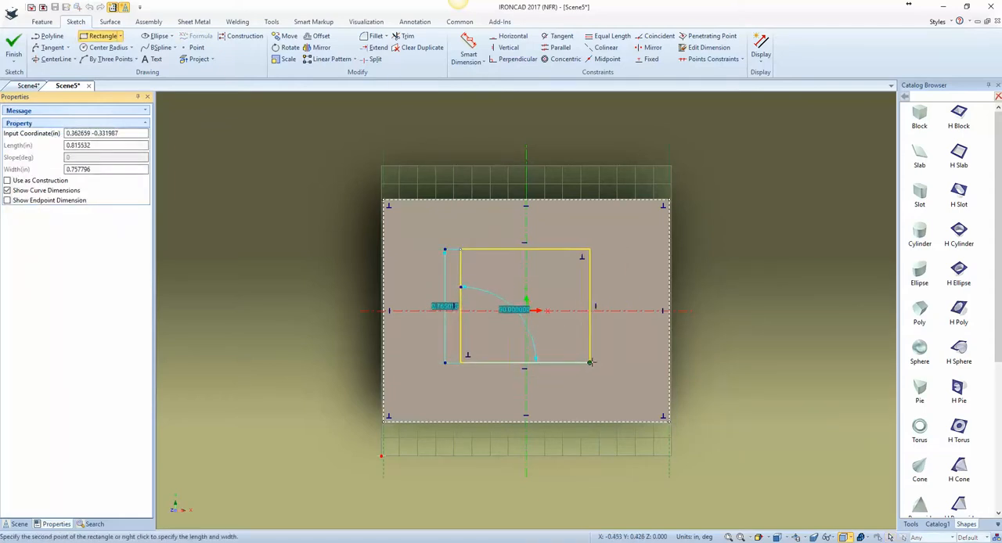
click(589, 361)
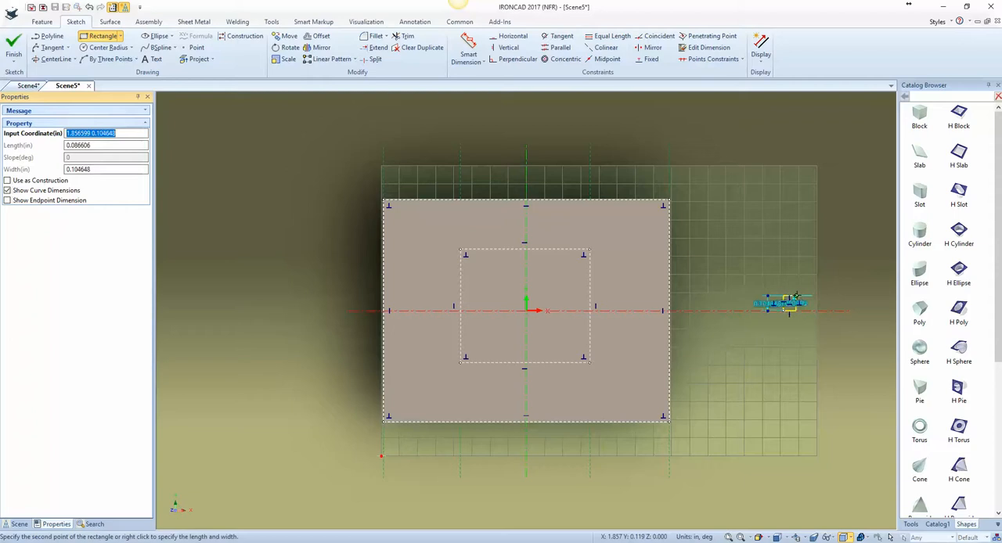
key(Escape)
right_click(797, 295)
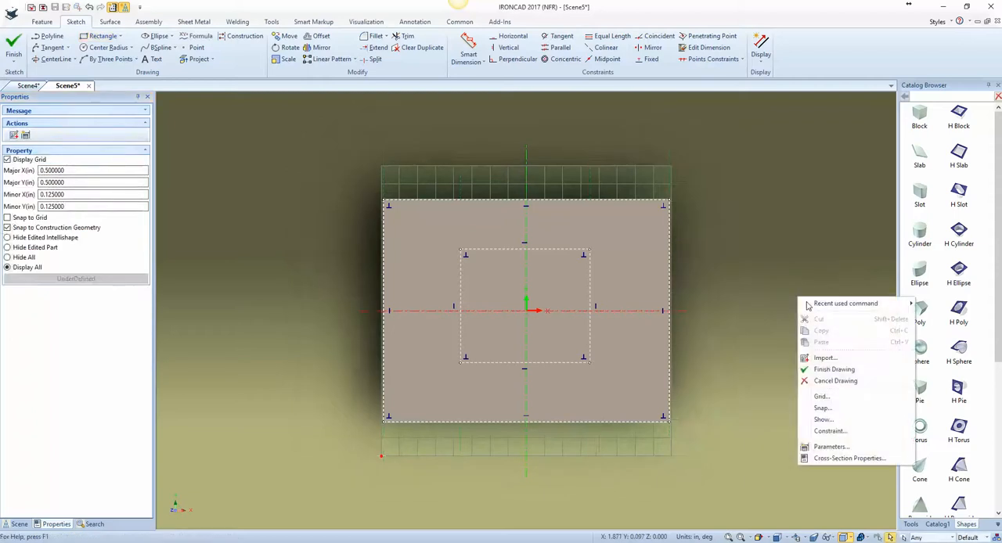
click(821, 370)
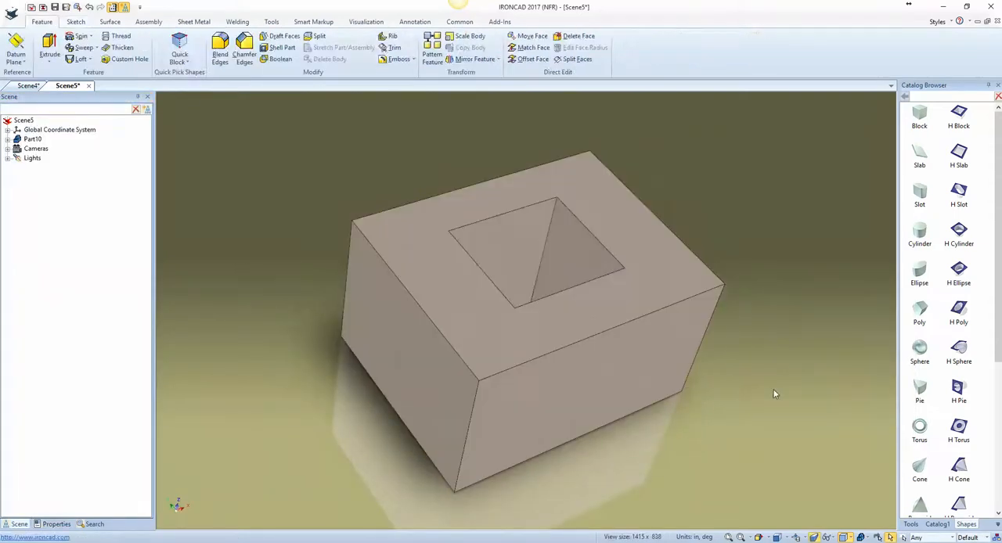
Step: Stretch the opened block larger in width and length with its sizing handles
click(645, 392)
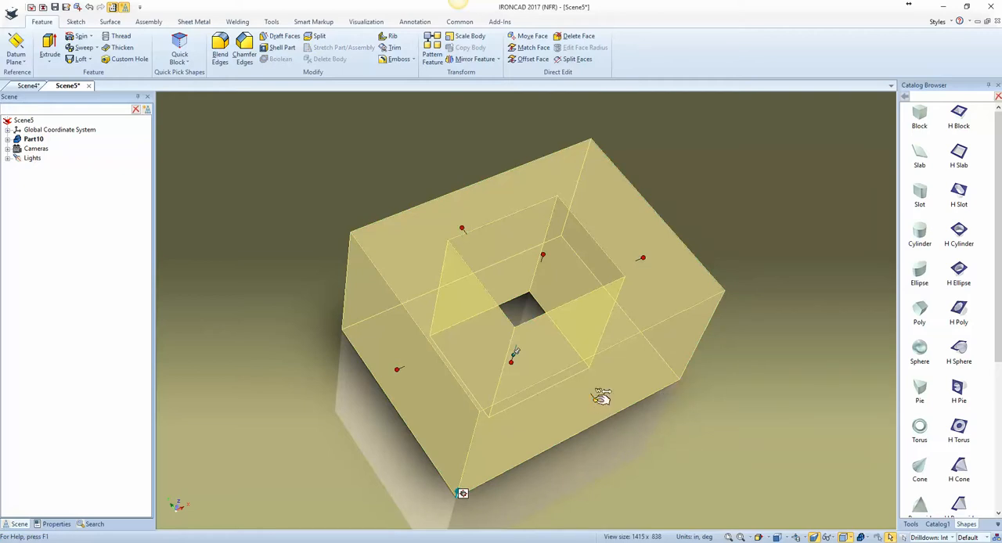
drag(598, 398, 647, 468)
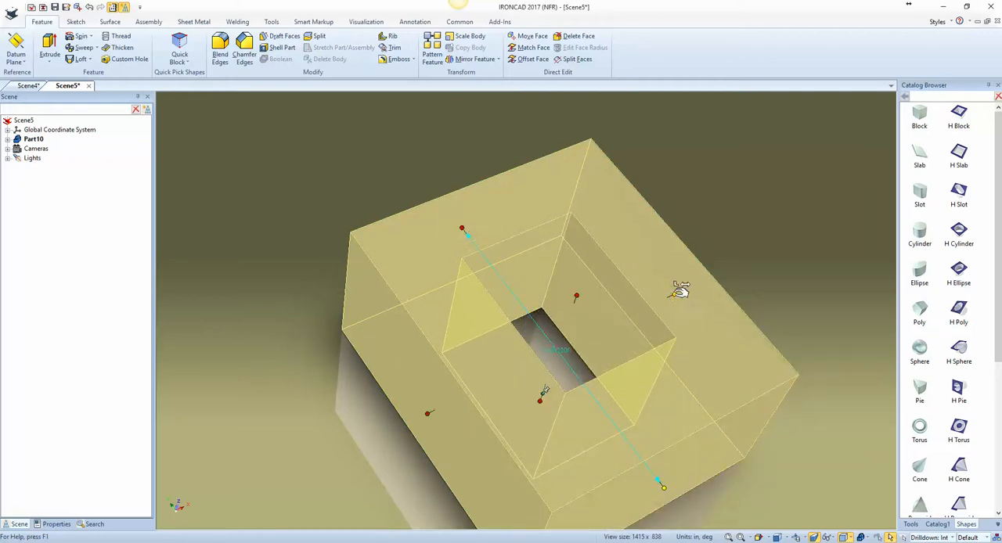
drag(679, 287, 760, 240)
click(764, 210)
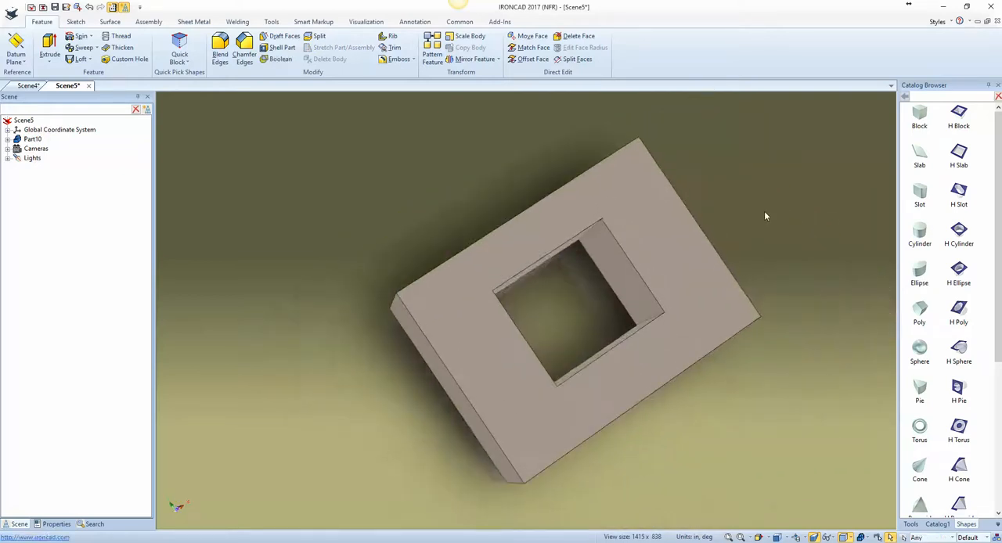
Step: Delete the block and place a REV-41-1017 EXT extrusion from Catalog1 near the centre of the scene
right_click(693, 281)
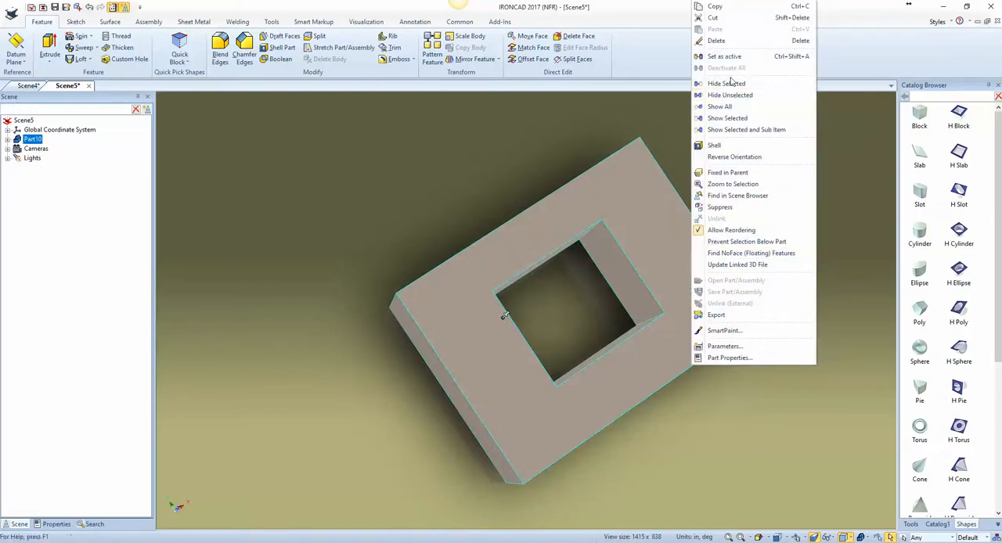
click(717, 41)
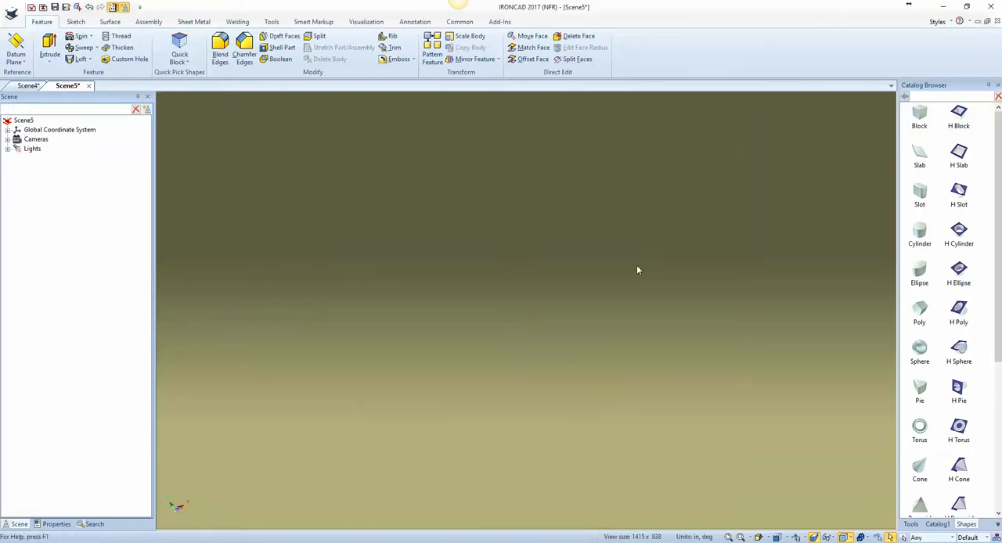
click(937, 525)
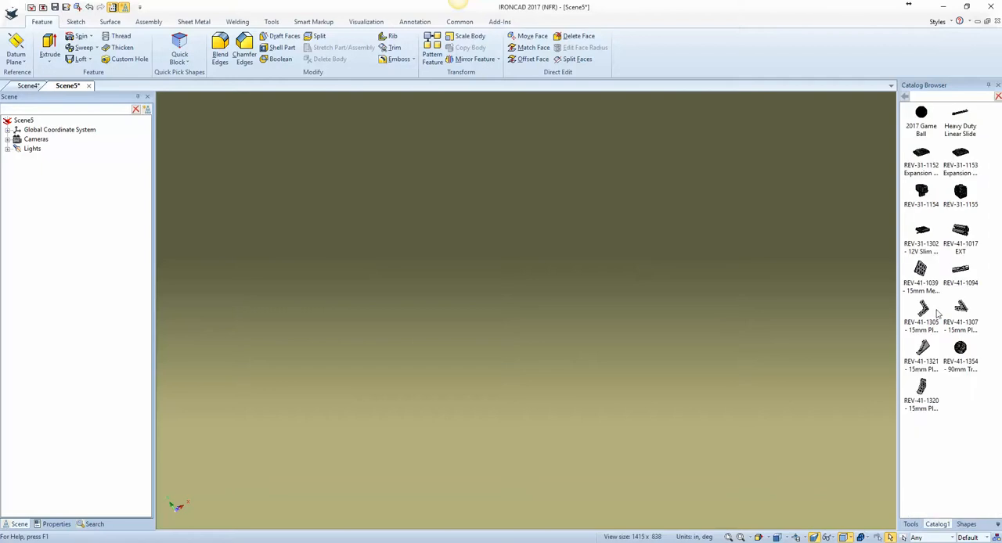
drag(962, 230, 581, 362)
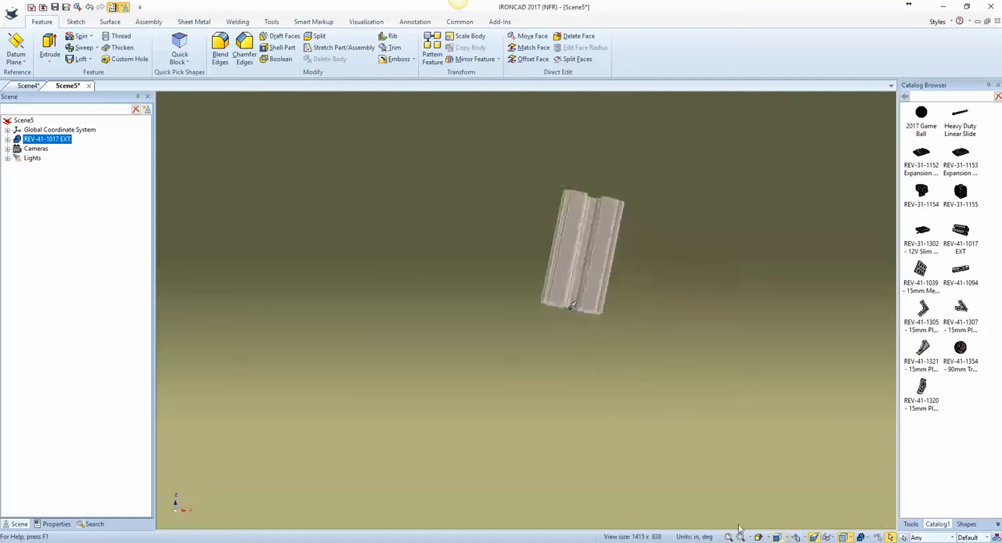
click(586, 284)
click(592, 329)
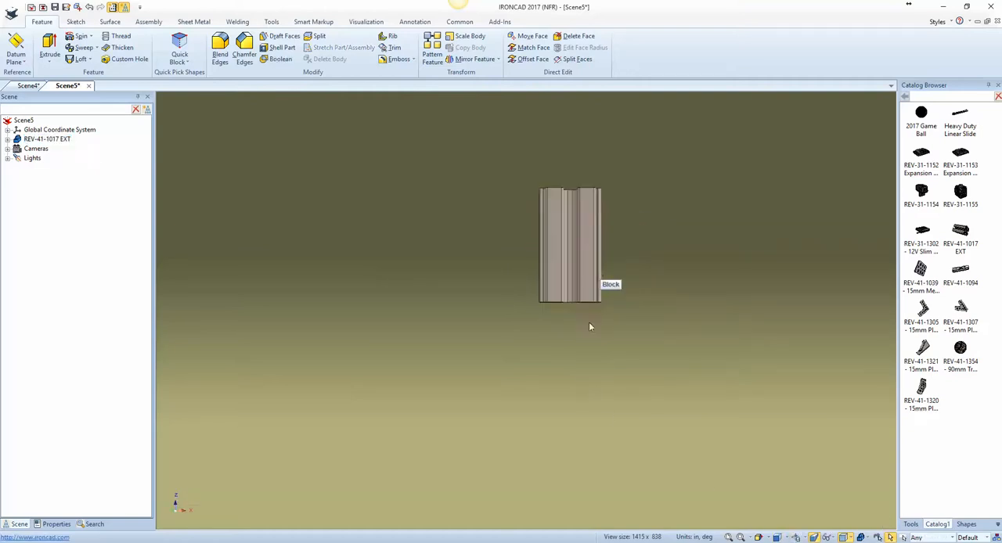
Step: Rotate the upright extrusion 90 degrees about a horizontal axis with the TriBall so it lies flat, moving the original
click(578, 271)
key(F10)
middle_drag(582, 334, 631, 353)
right_drag(577, 346, 631, 349)
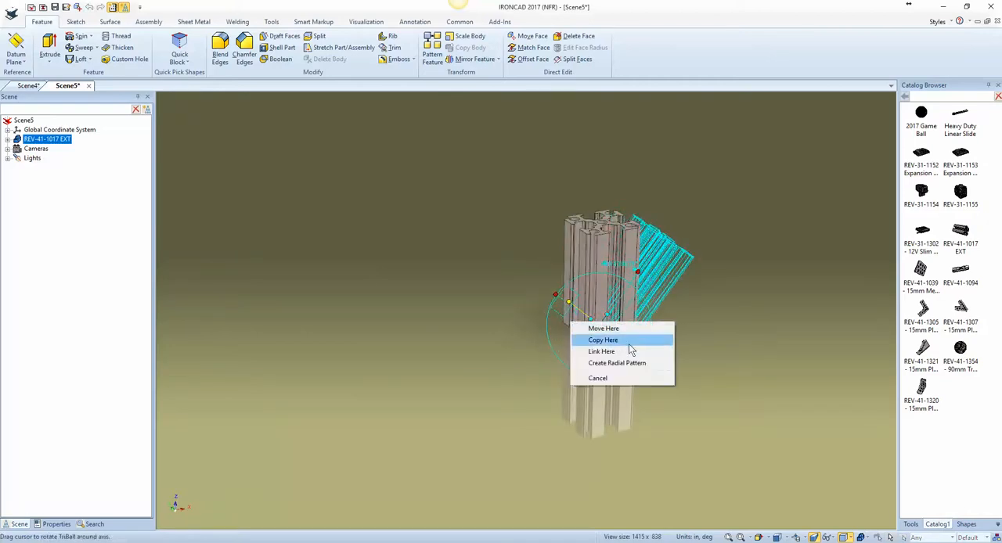
click(629, 333)
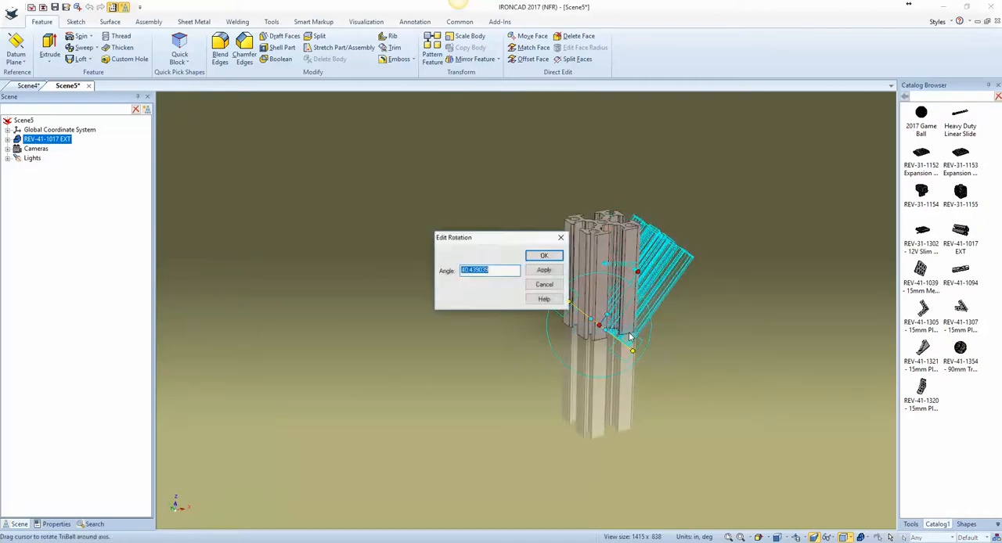
text(9)
click(530, 397)
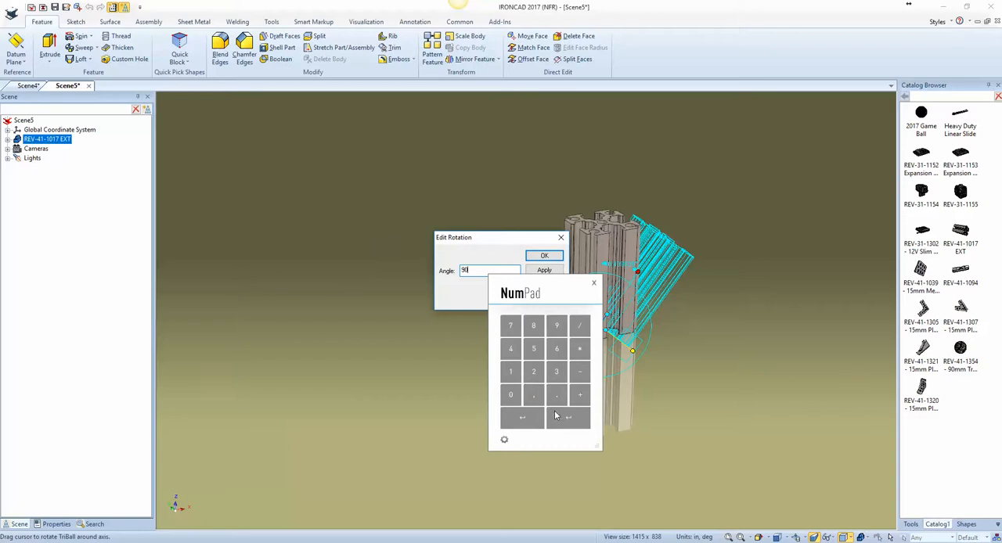
click(566, 418)
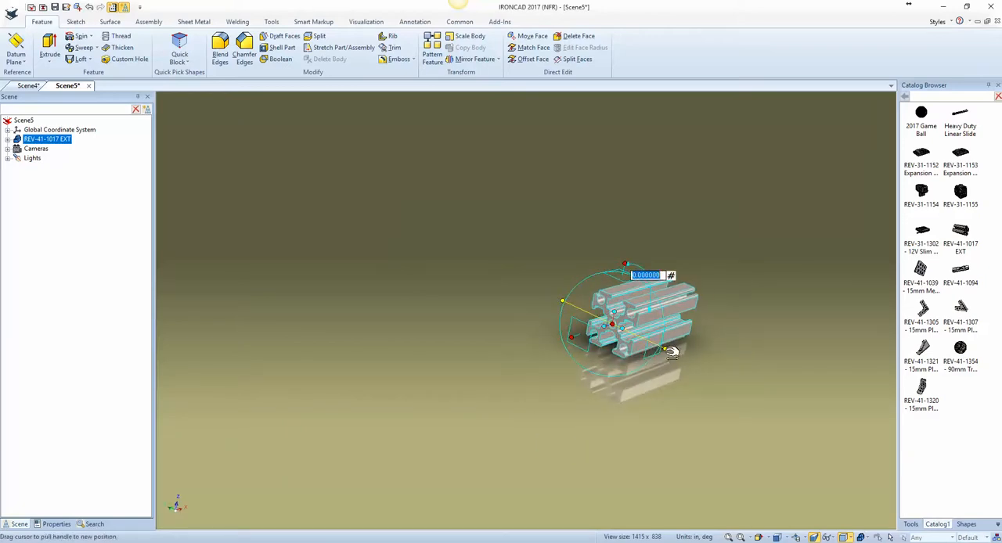
Step: Make one copy of the extrusion sideways along the TriBall axis at a distance of 18-.59 in
right_drag(671, 351, 666, 353)
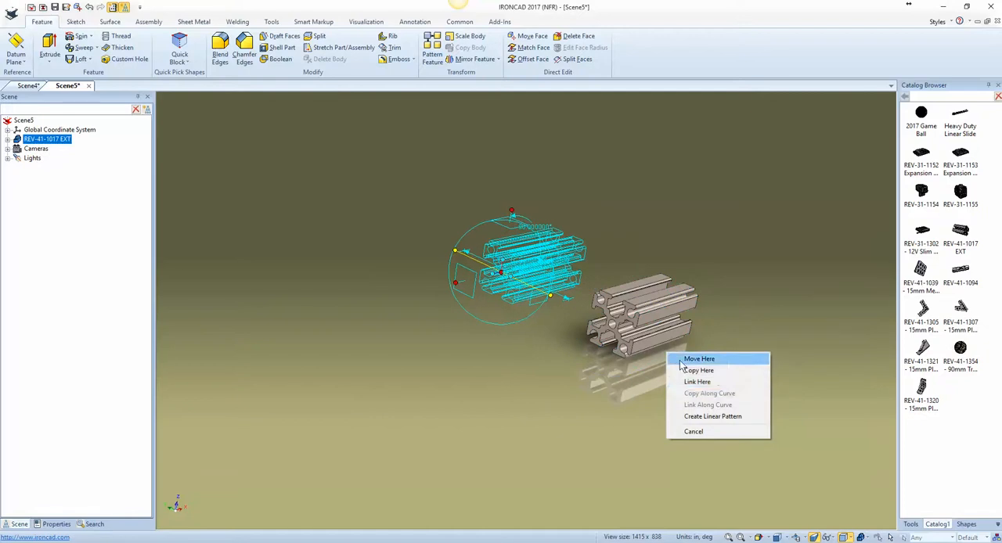
click(722, 373)
double_click(493, 258)
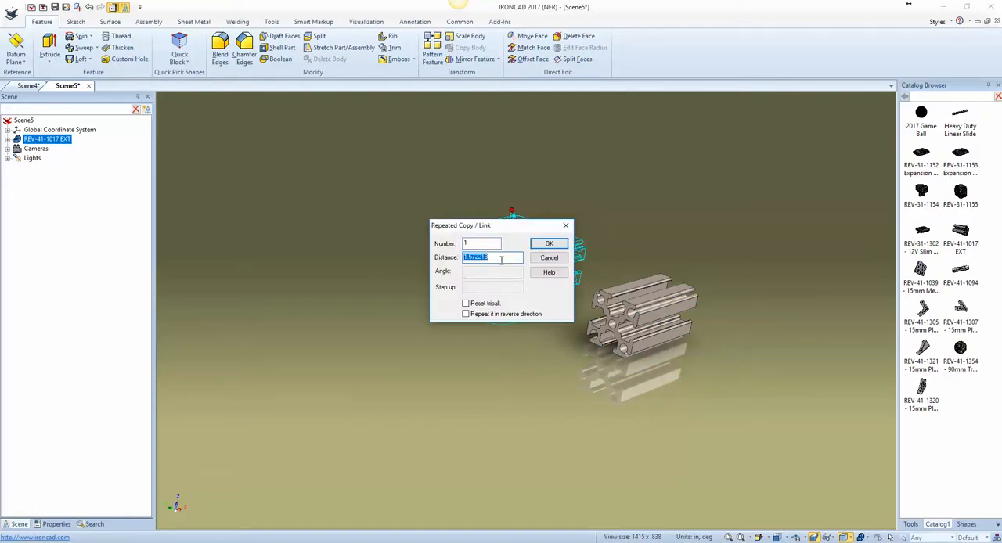
click(510, 359)
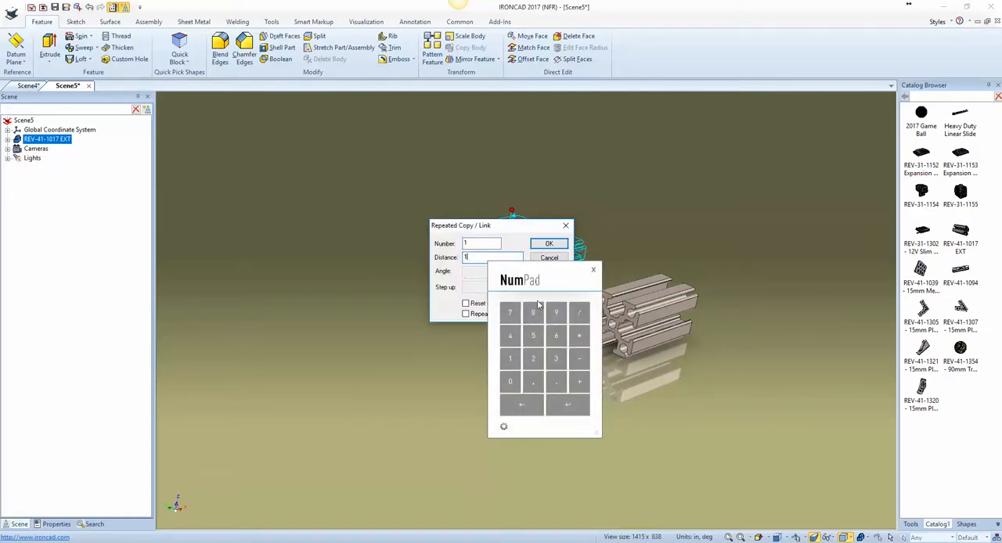
click(533, 313)
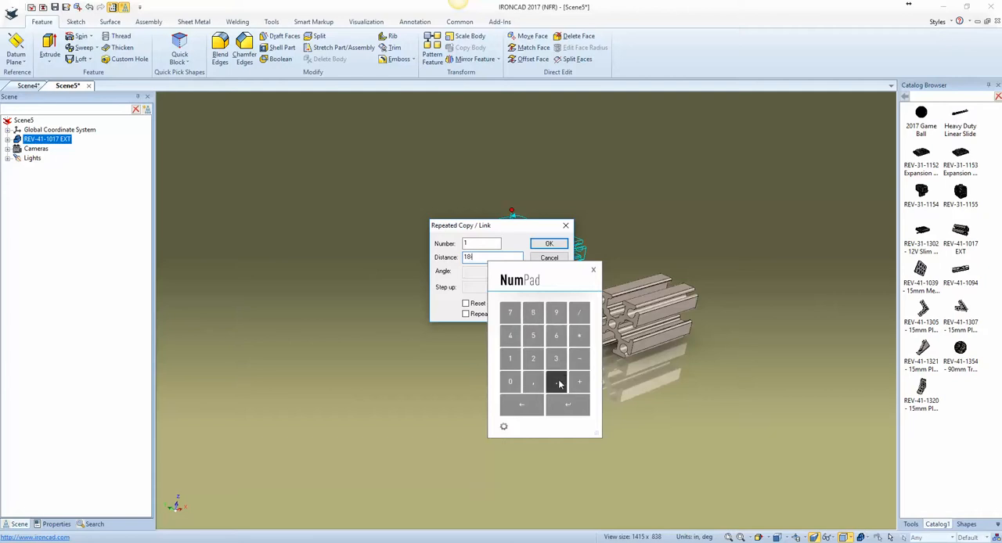
click(559, 383)
click(533, 335)
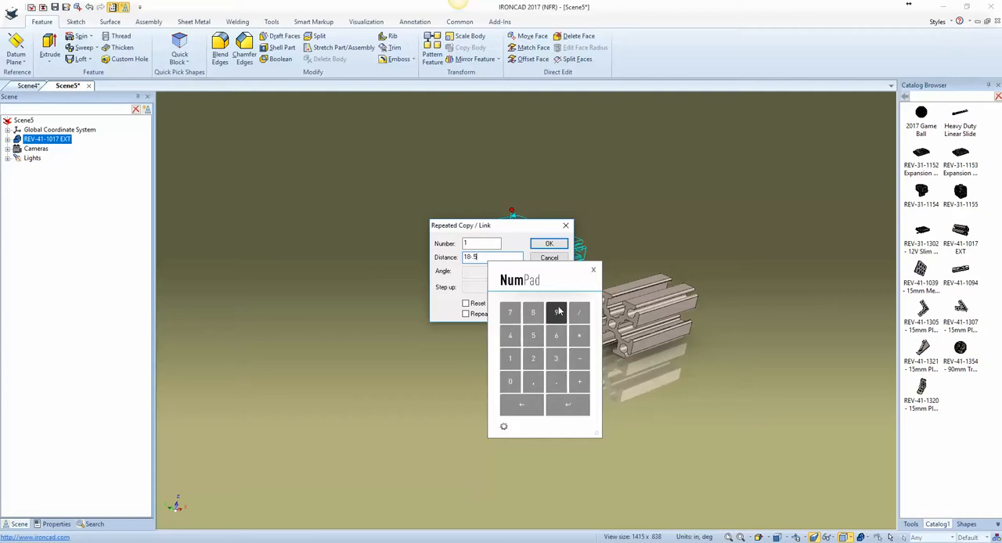
click(567, 404)
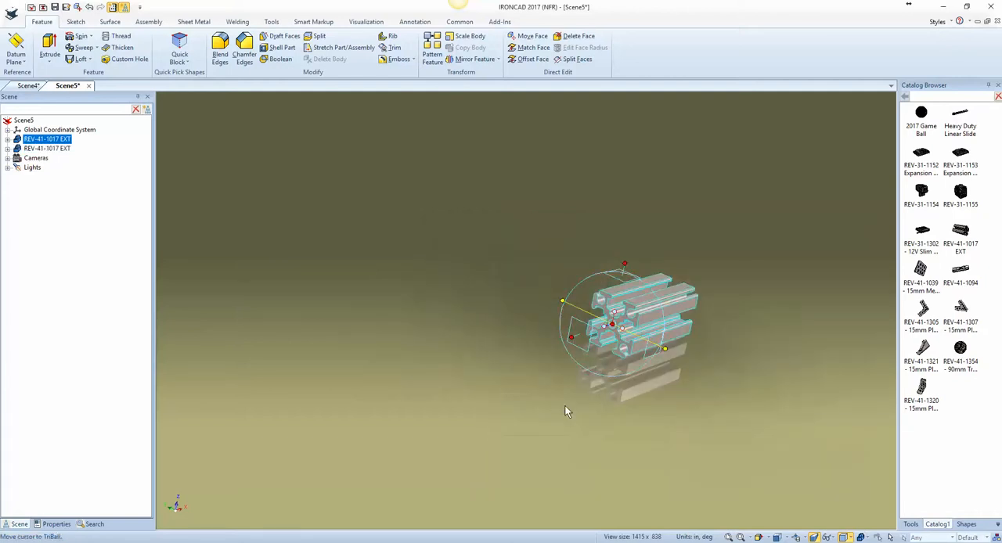
key(F10)
Step: Set the height of the front extrusion's block shape to 18 in
key(F8)
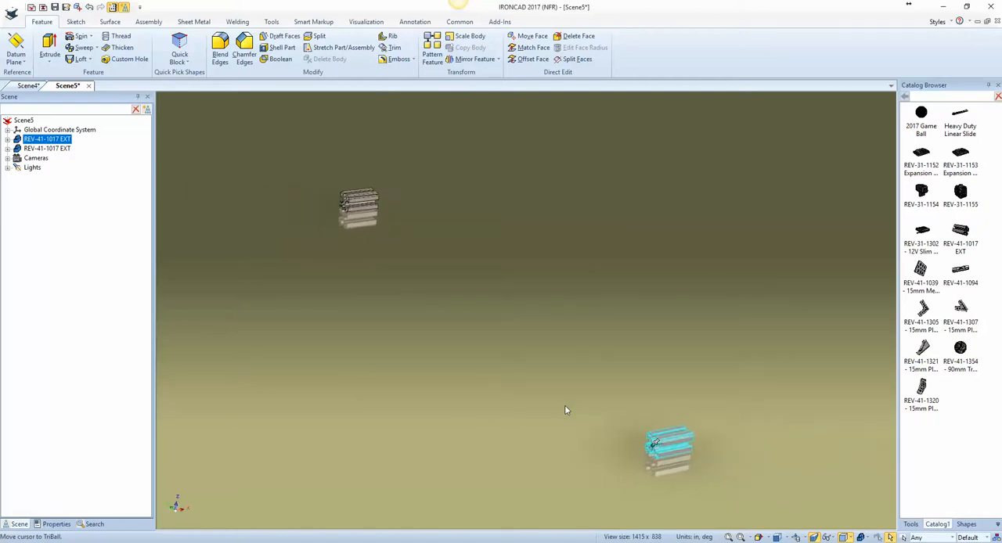
click(659, 451)
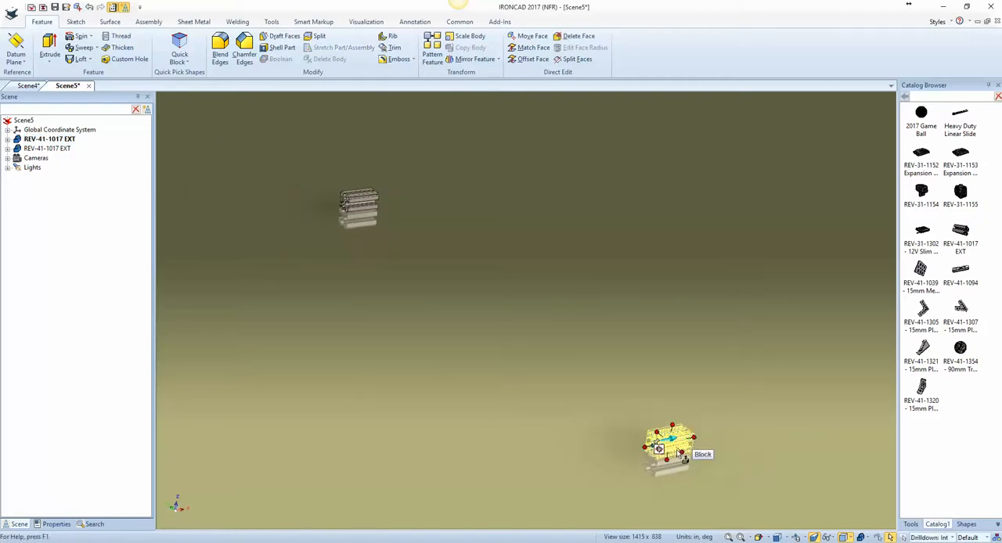
double_click(695, 437)
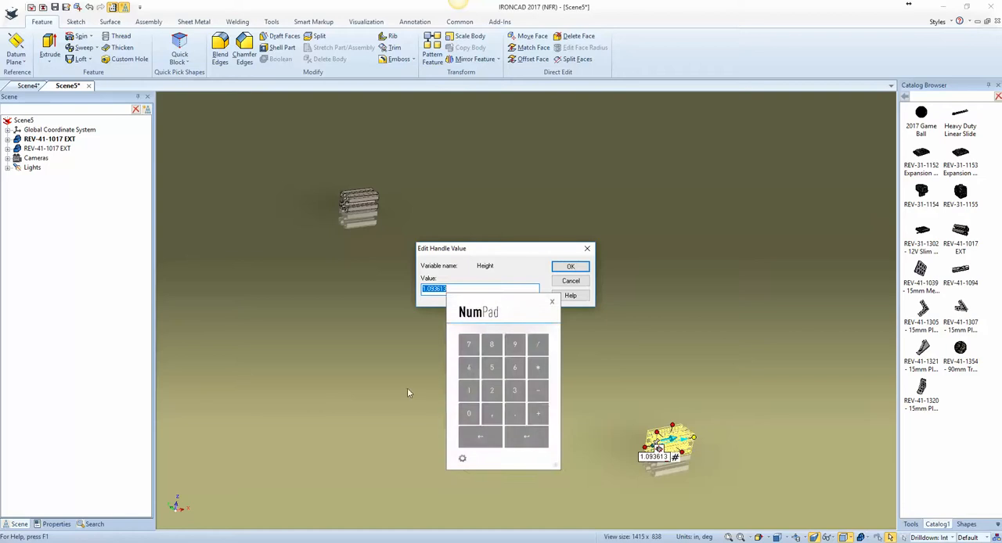
click(463, 393)
click(492, 344)
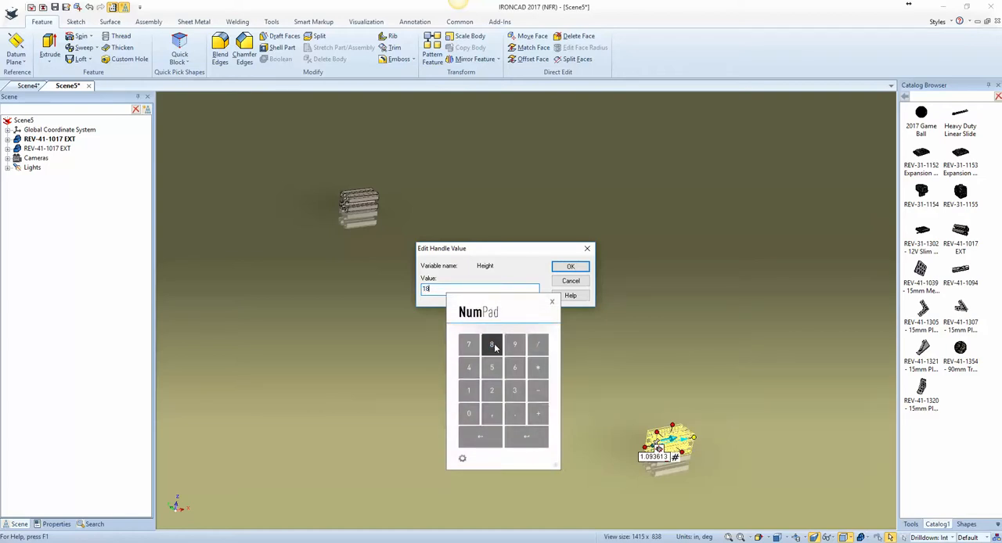
click(573, 267)
Step: Lengthen the rear extrusion to match by setting its height to 18 in
click(382, 208)
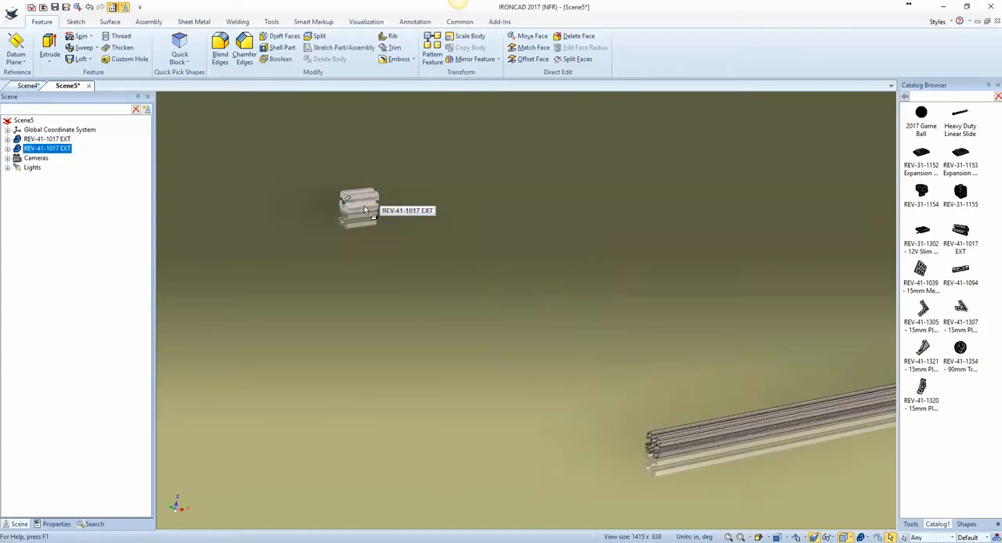
click(383, 208)
double_click(383, 198)
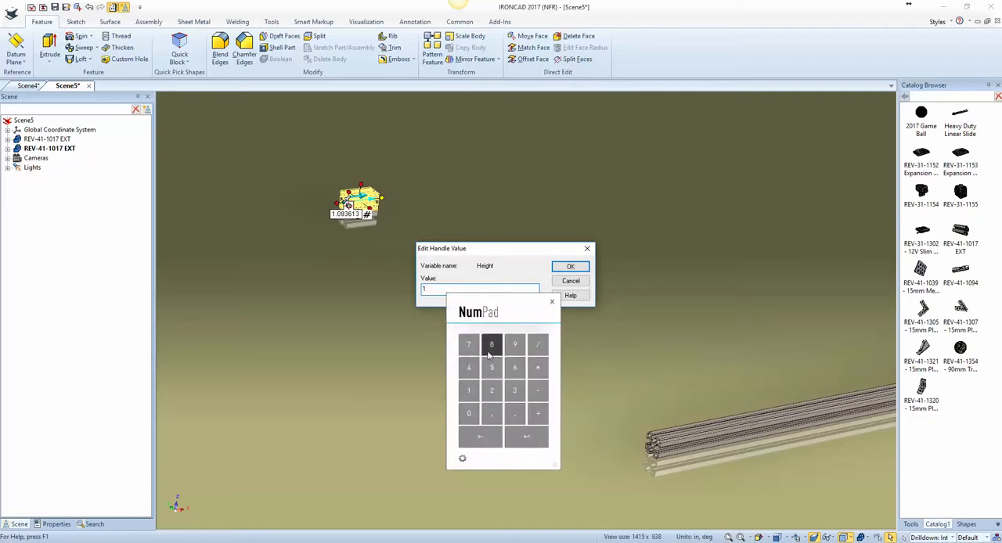
click(494, 352)
click(532, 439)
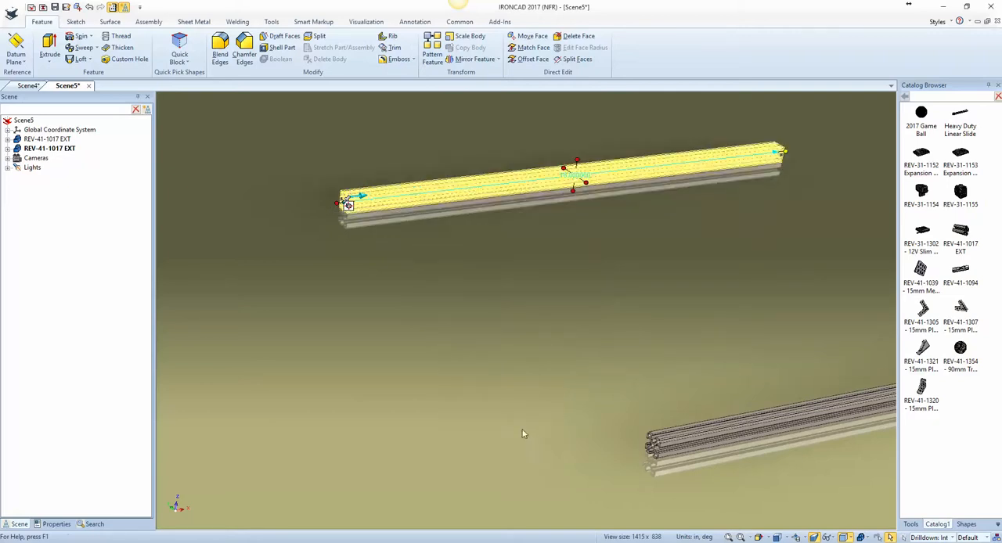
click(465, 371)
Step: Select both extrusions, activate the TriBall, and reposition it along the front extrusion's length to the midpoint of its edge
click(677, 452)
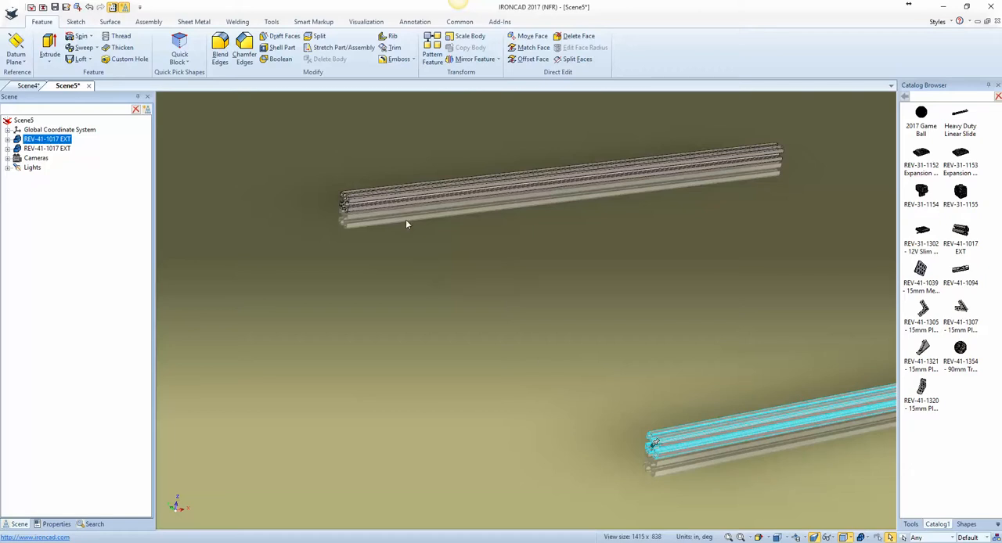
shift+click(390, 204)
key(F10)
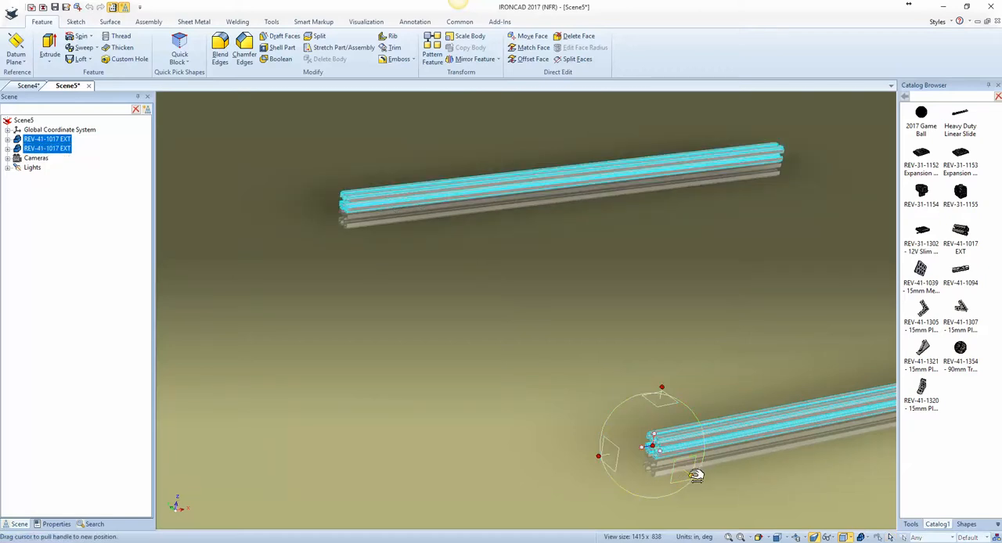
right_click(655, 452)
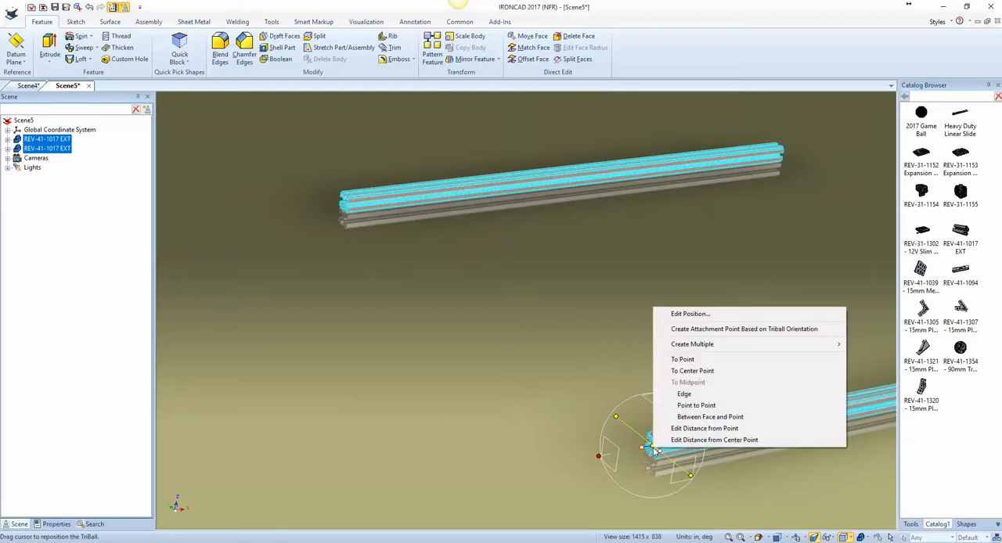
click(532, 389)
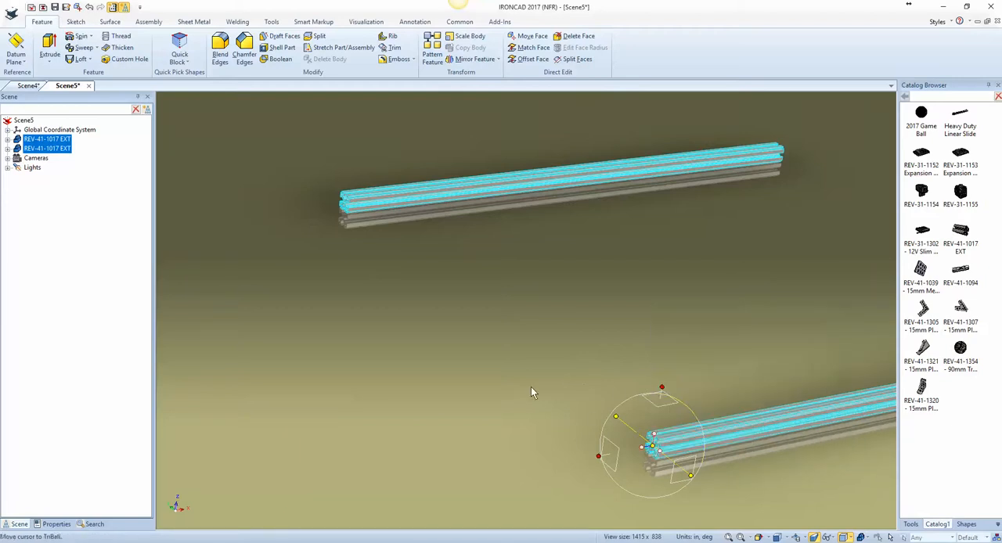
right_click(653, 446)
click(696, 390)
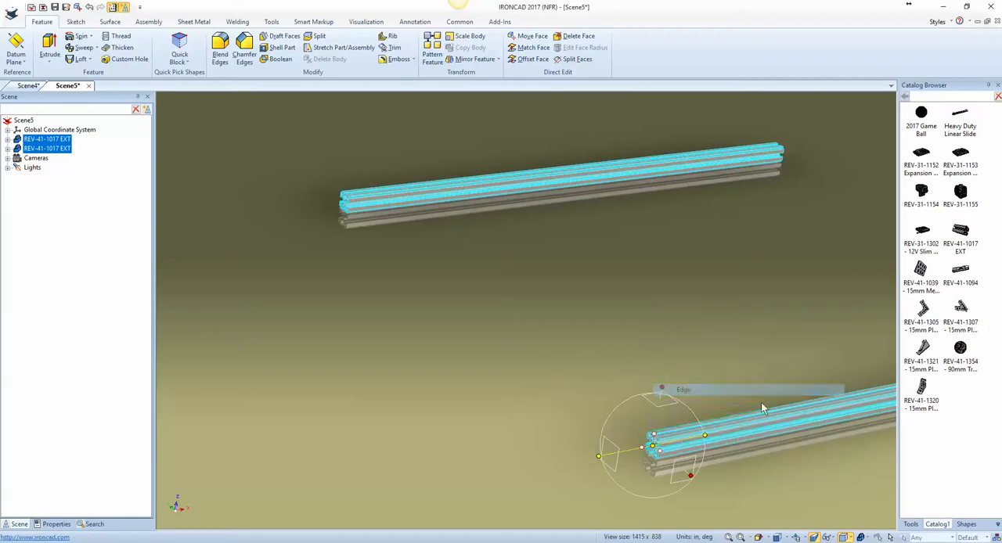
click(813, 403)
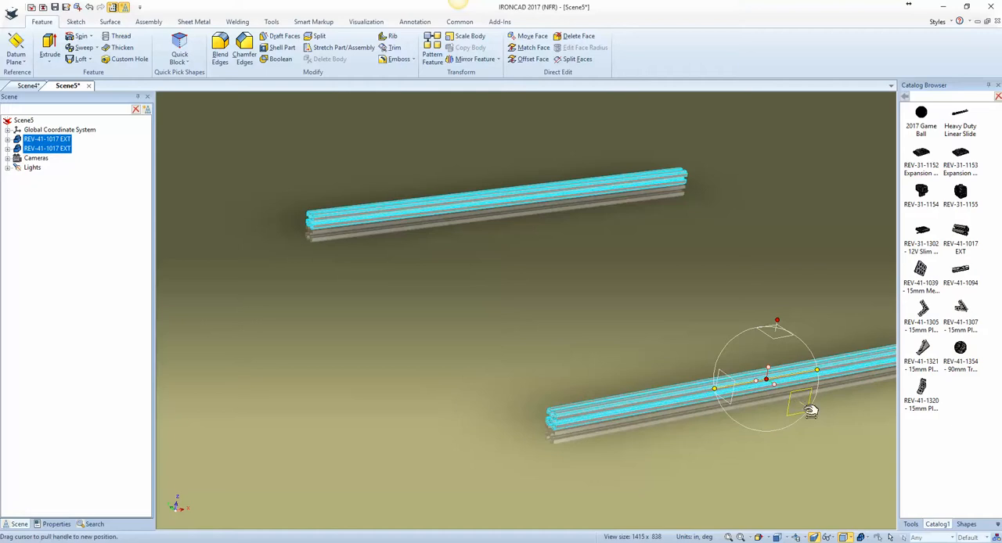
Step: Try to centre the TriBall between the two extrusions along its sideways axis using the Point to Point midpoint option
right_click(770, 381)
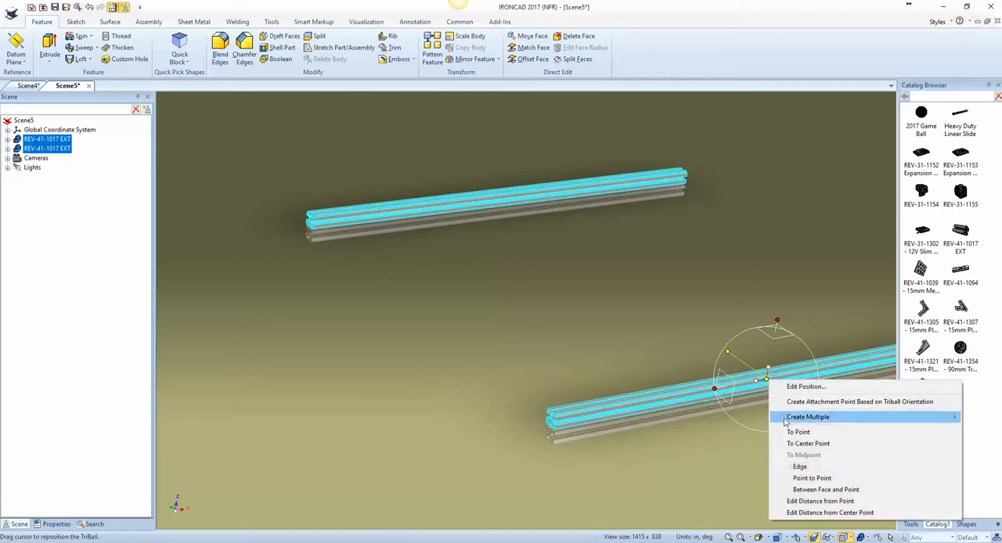
click(812, 477)
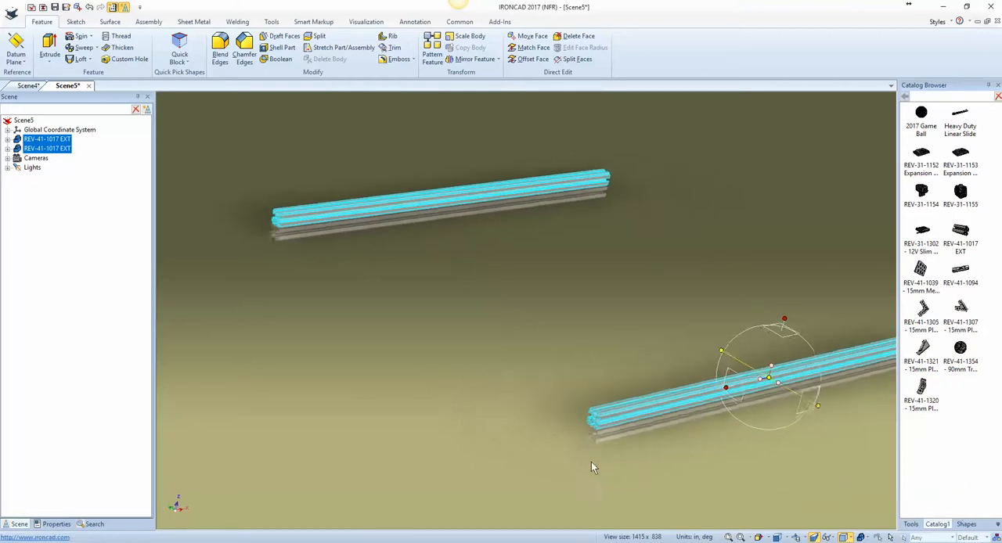
scroll(624, 423, up, 4)
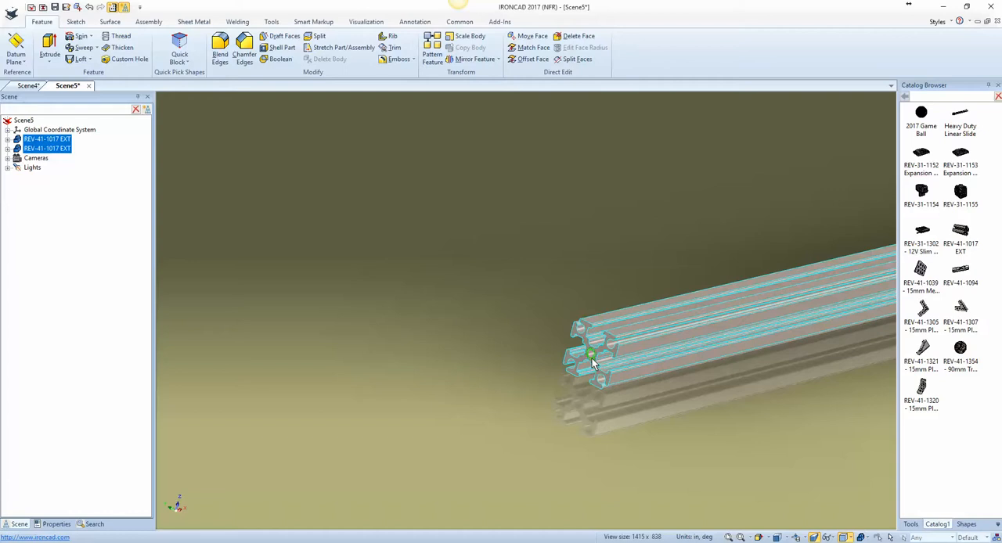
click(591, 359)
scroll(540, 337, down, 5)
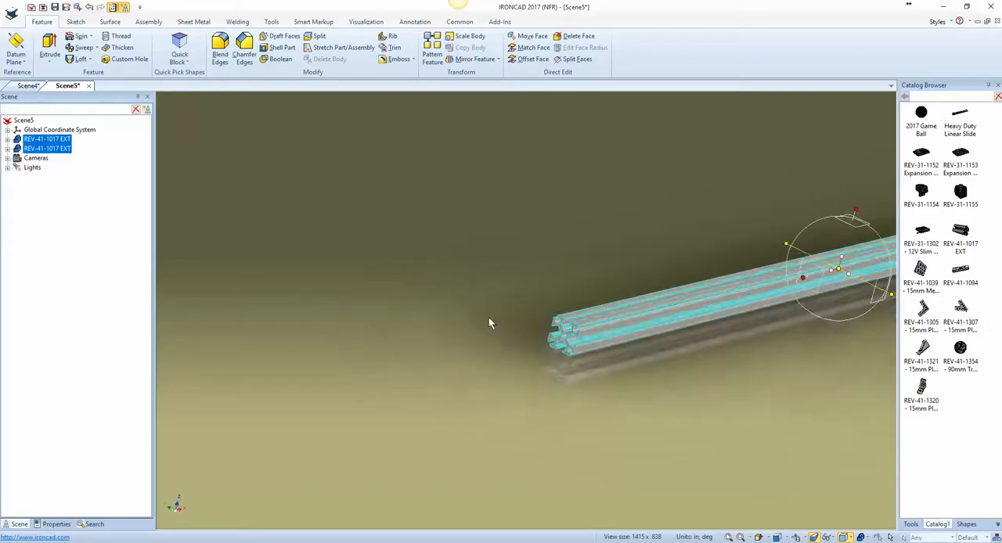
scroll(299, 181, up, 5)
click(185, 181)
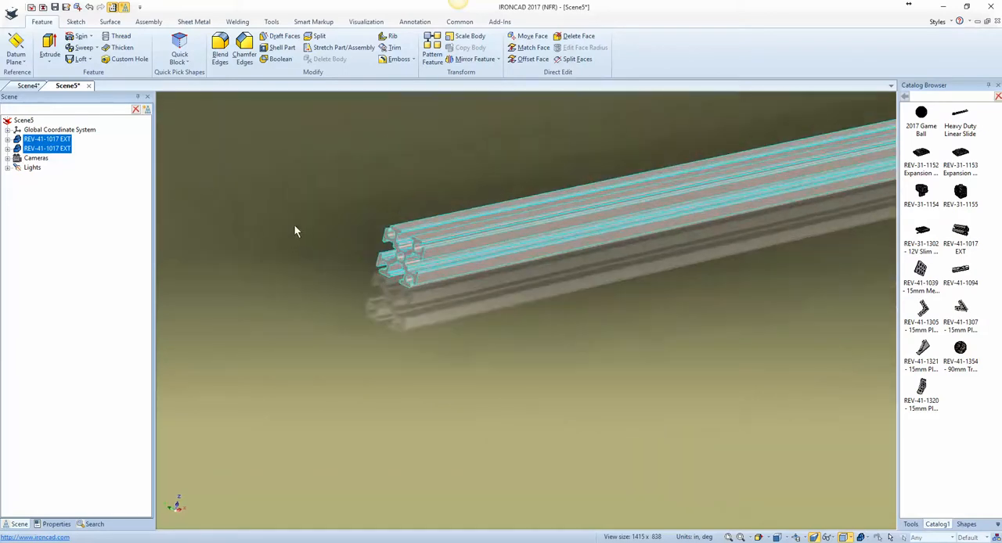
scroll(595, 343, down, 5)
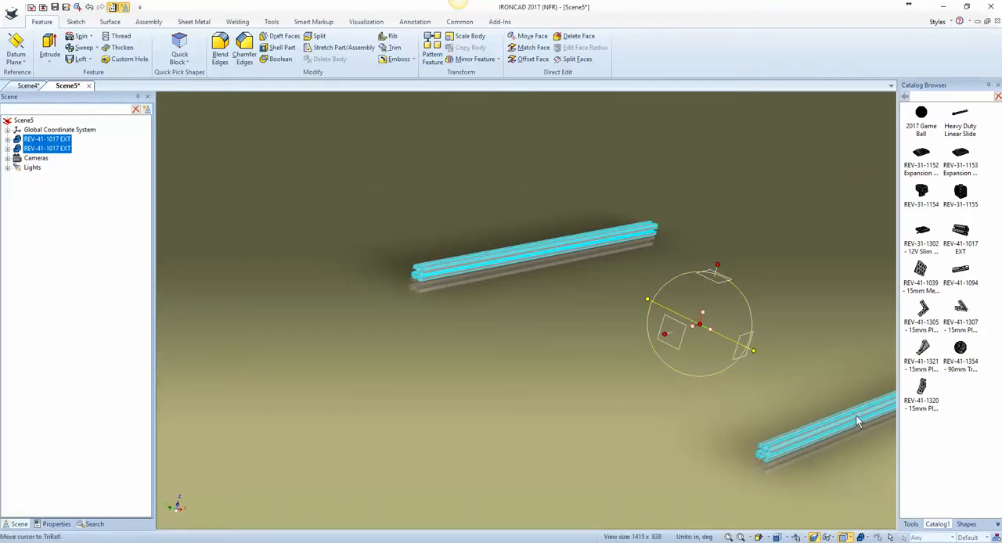
key(F10)
key(F10)
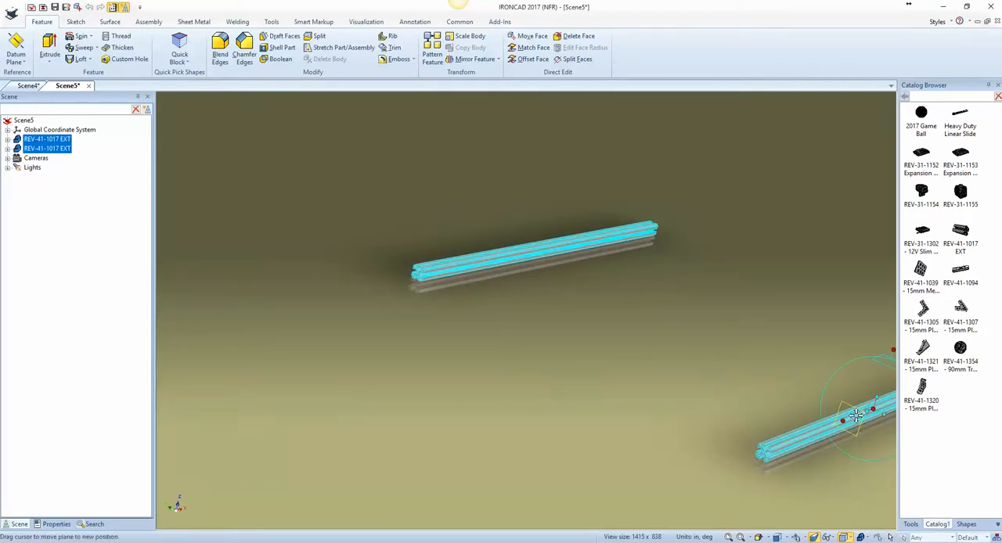
Step: Reposition the TriBall sideways to the midpoint between the two parallel extrusions, using Point to Point on their end faces
middle_drag(883, 429, 858, 438)
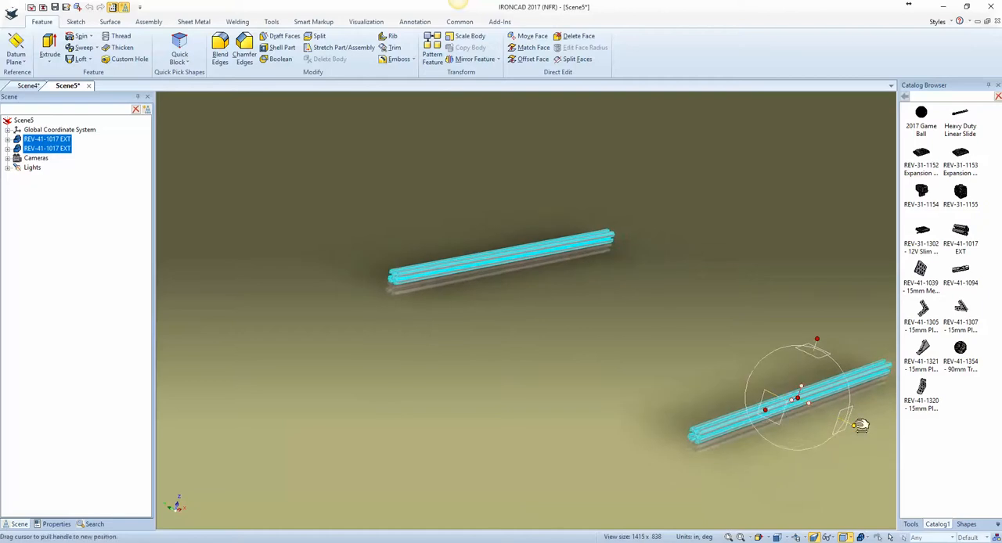
right_click(799, 399)
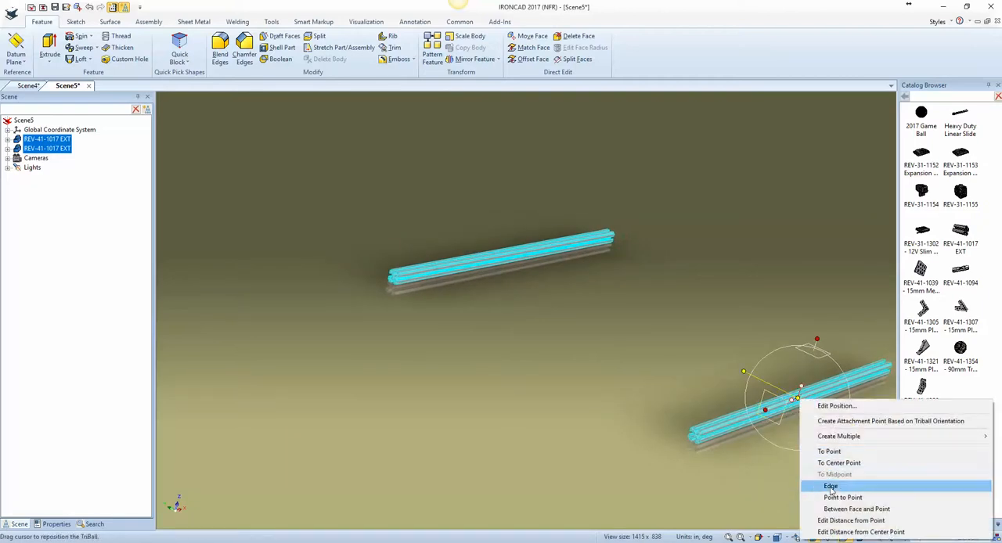
click(833, 499)
scroll(733, 457, up, 6)
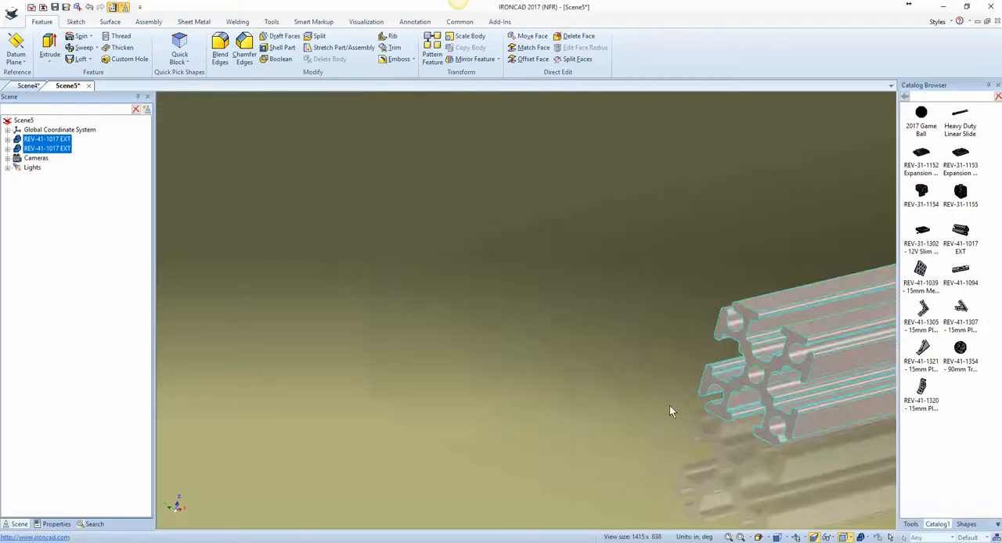
click(751, 380)
scroll(734, 379, down, 5)
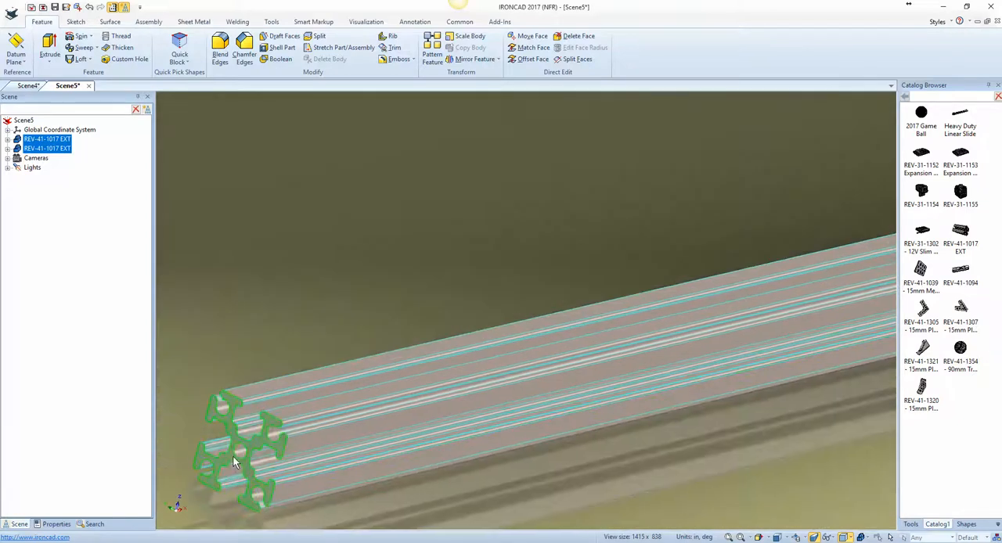
scroll(625, 438, down, 2)
scroll(623, 435, down, 6)
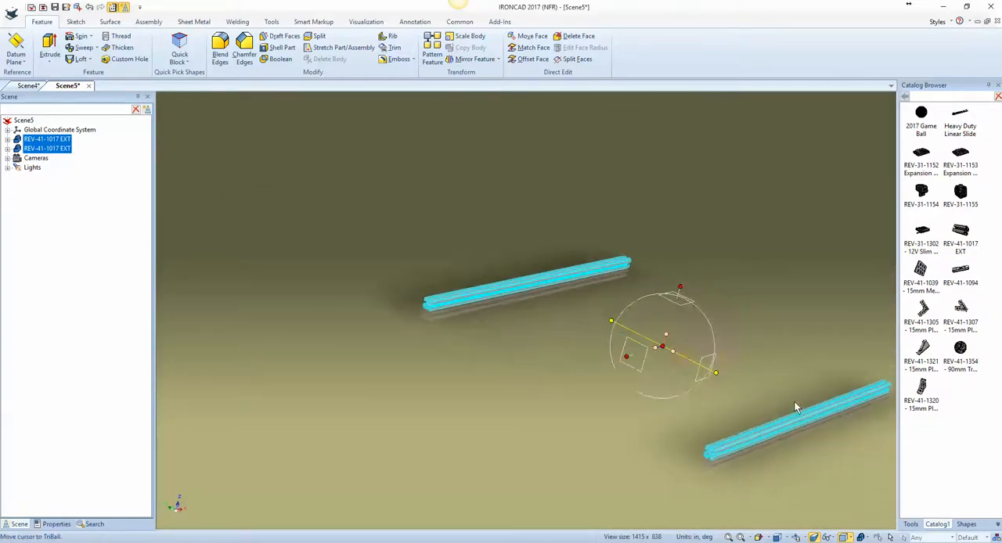
Step: Make one copy of both extrusions rotated 90 degrees about the TriBall's vertical axis to form a closed square frame
scroll(793, 401, up, 1)
click(639, 272)
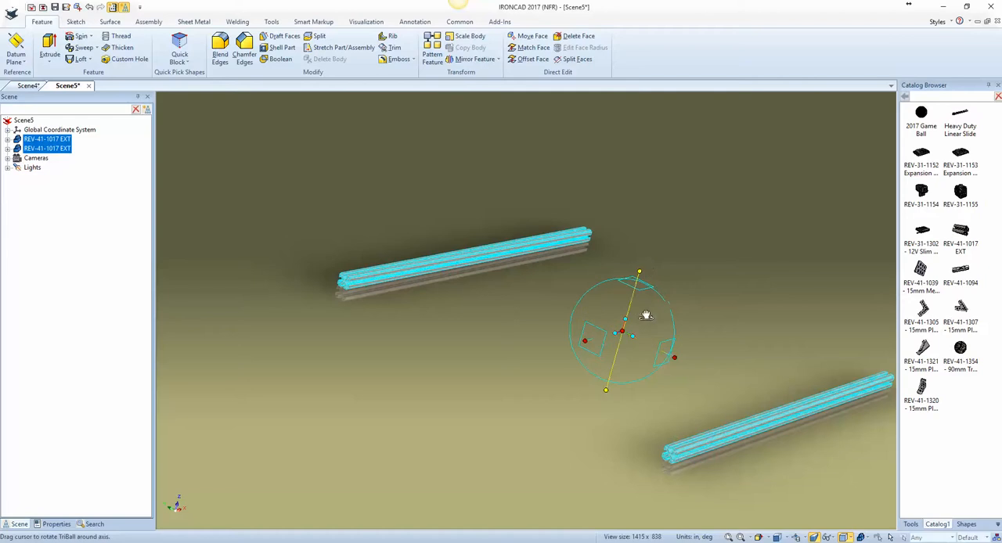
right_drag(641, 324, 631, 325)
click(658, 345)
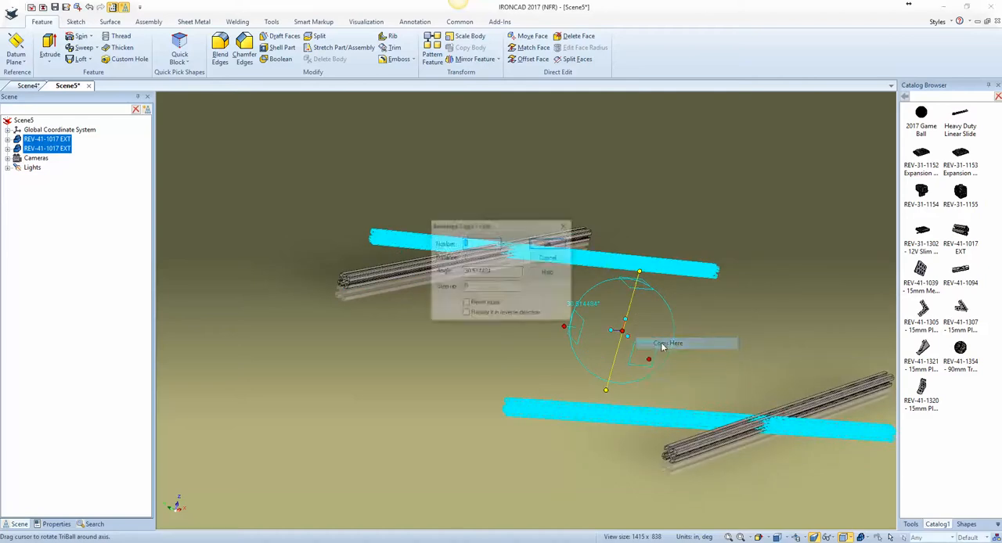
double_click(489, 272)
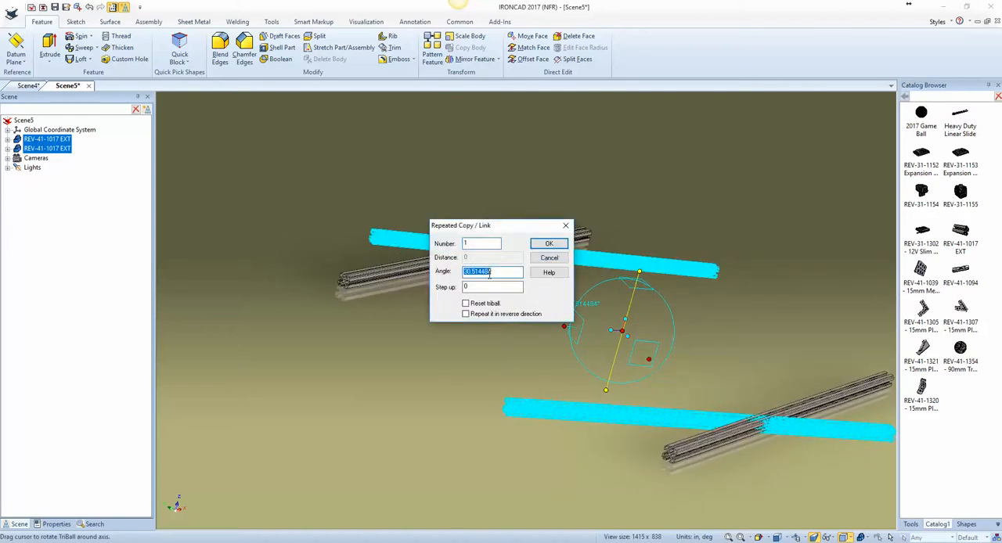
text(90)
key(Return)
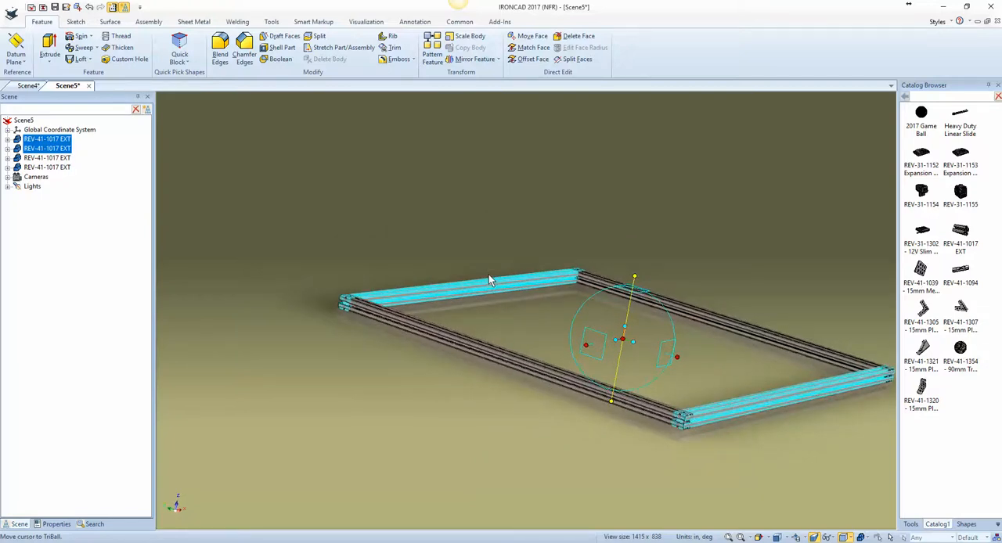
Step: Detach the TriBall, move it along its vertical axis to the underside of the selected extrusions, and reattach it
middle_drag(489, 280, 515, 423)
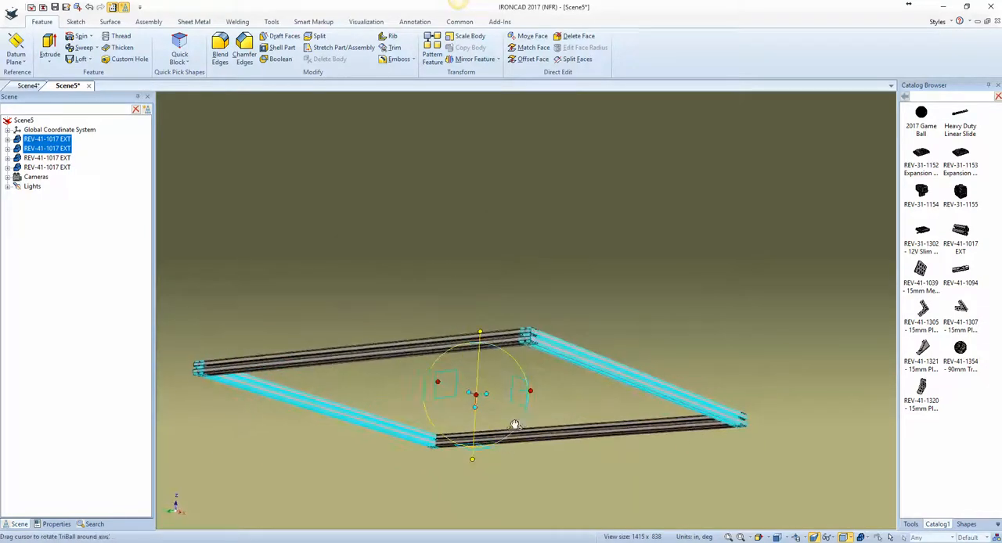
scroll(509, 417, up, 4)
scroll(565, 257, up, 3)
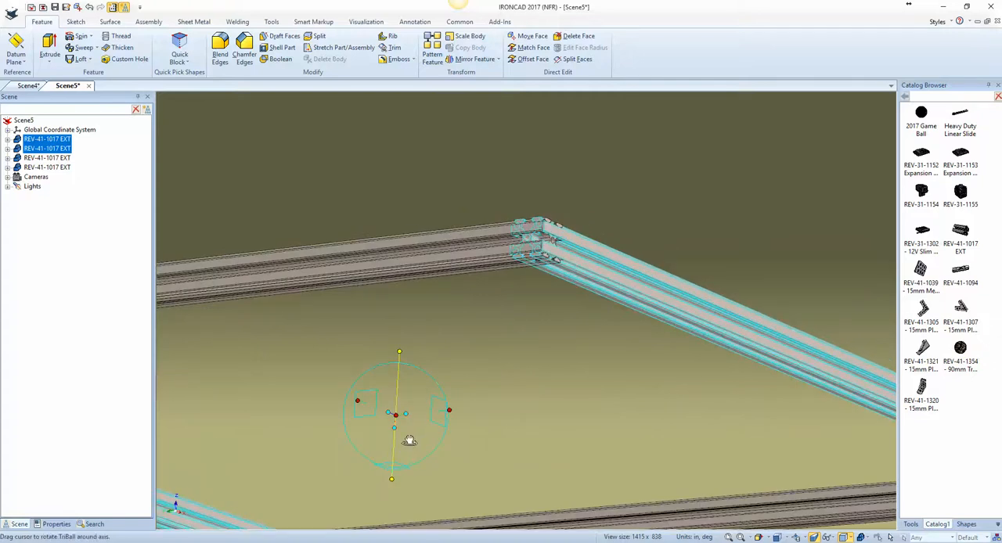
key(space)
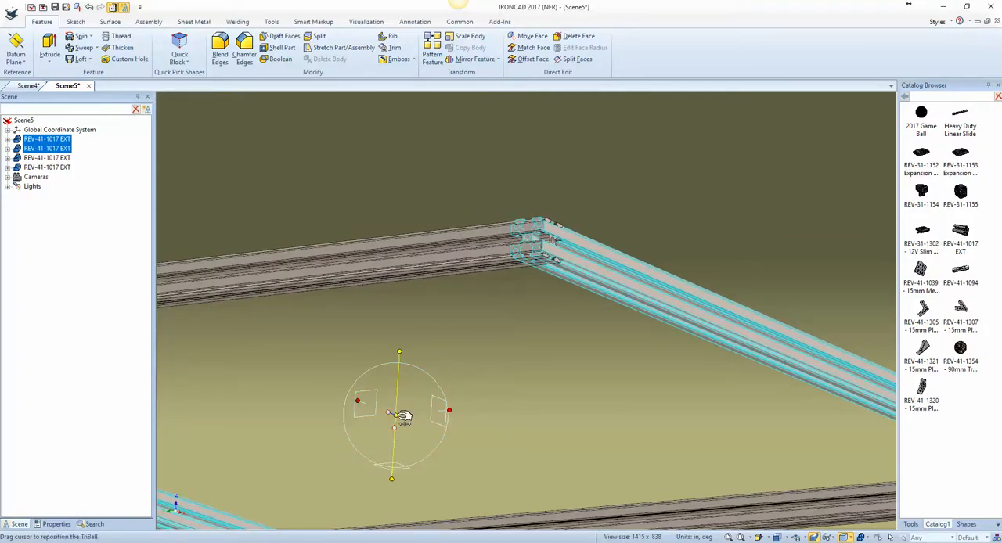
right_click(398, 415)
click(492, 445)
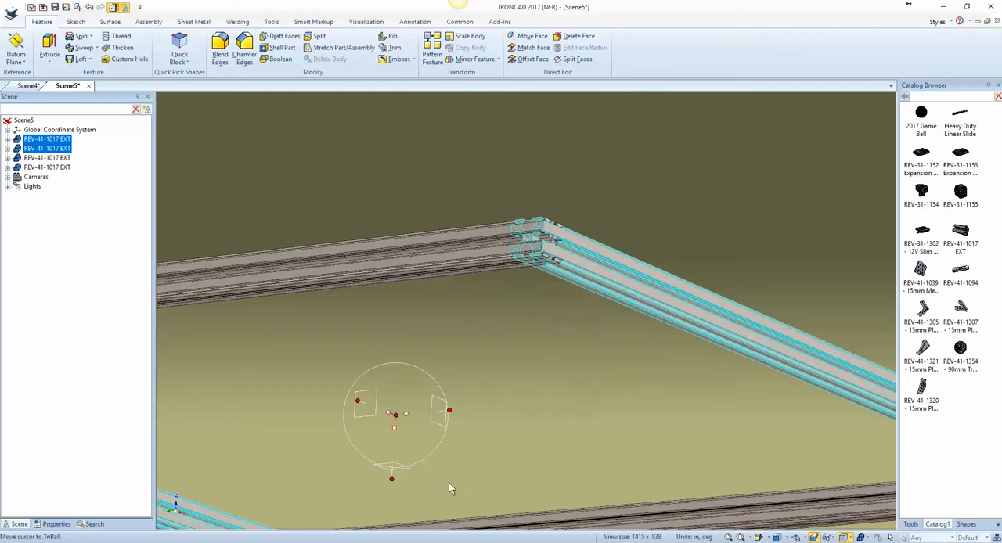
click(395, 480)
drag(402, 418, 602, 283)
key(space)
Step: Raise the selected pair of extrusions along the vertical TriBall axis so they rest on top of the perpendicular pair
middle_drag(599, 282, 481, 308)
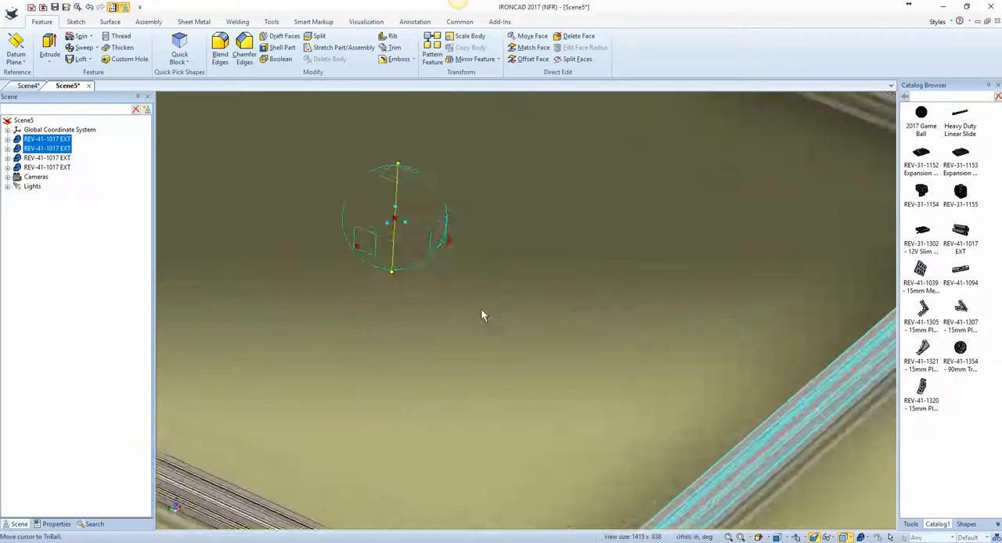
scroll(463, 320, down, 3)
scroll(463, 321, down, 2)
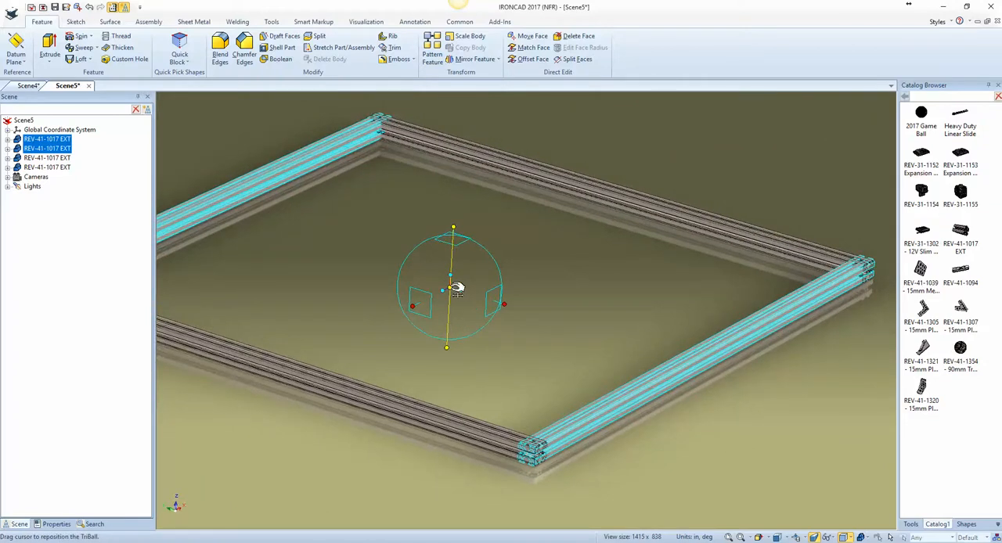
drag(457, 290, 496, 433)
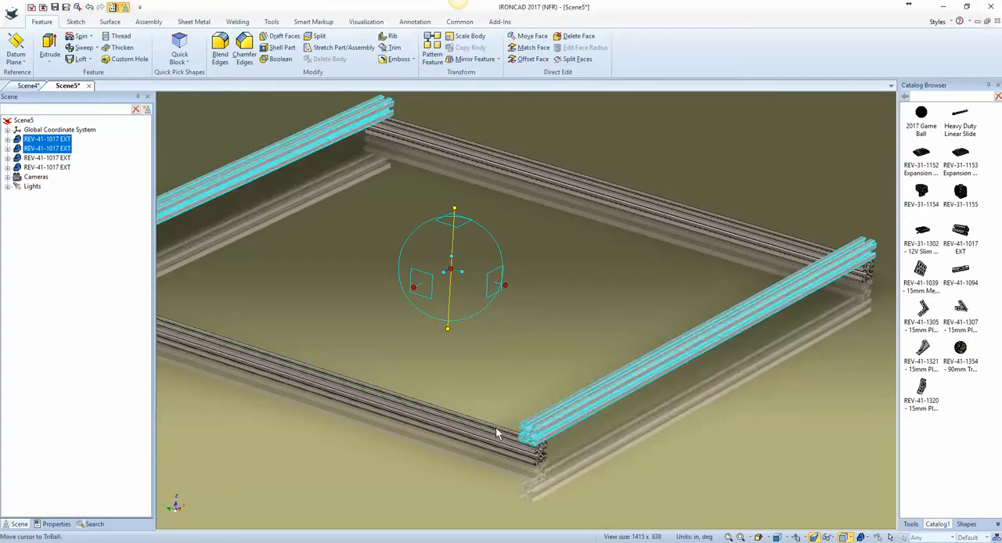
click(615, 476)
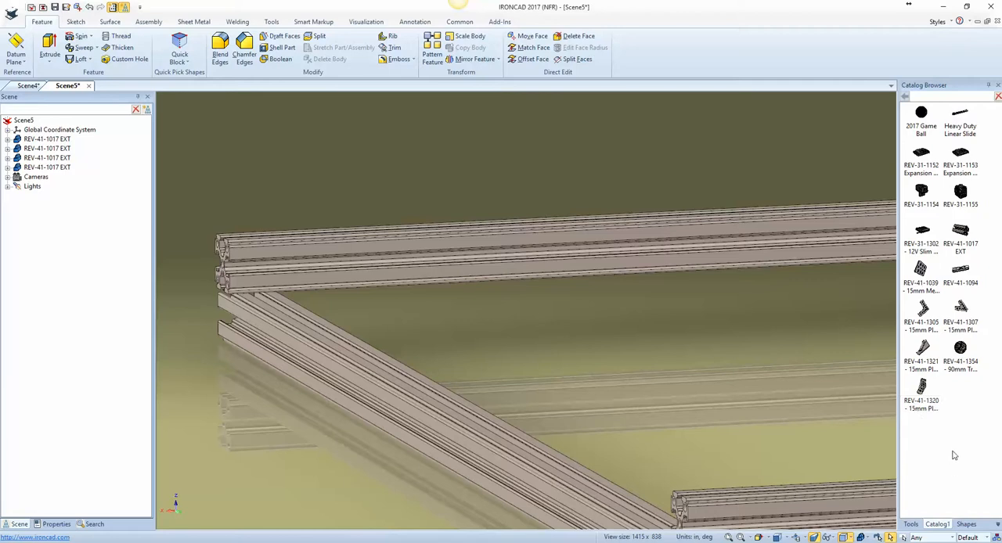
Step: Place a REV-41-1320 inside corner bracket on the upper extrusion near the frame corner and rotate it 90 degrees about the extrusion's lengthwise axis
drag(930, 411, 296, 276)
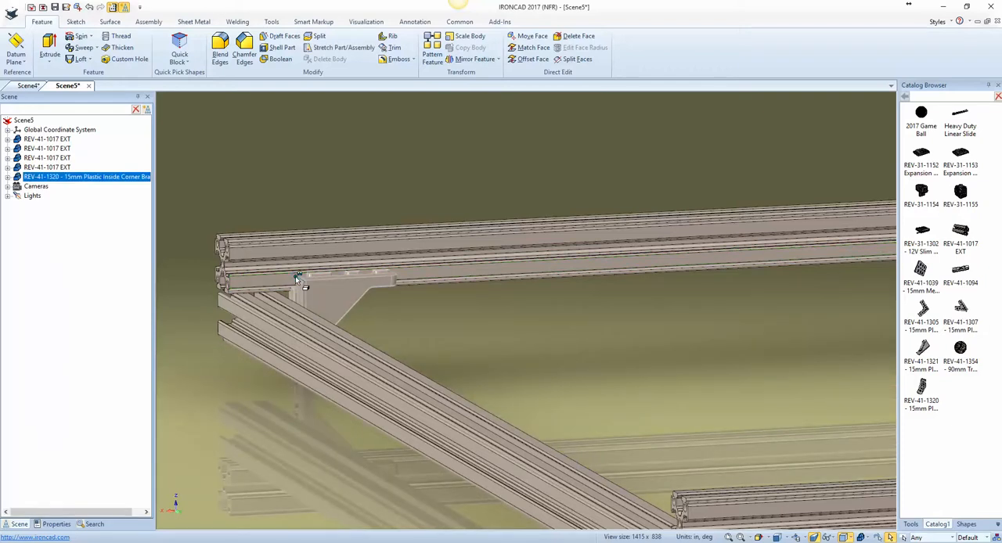
key(F10)
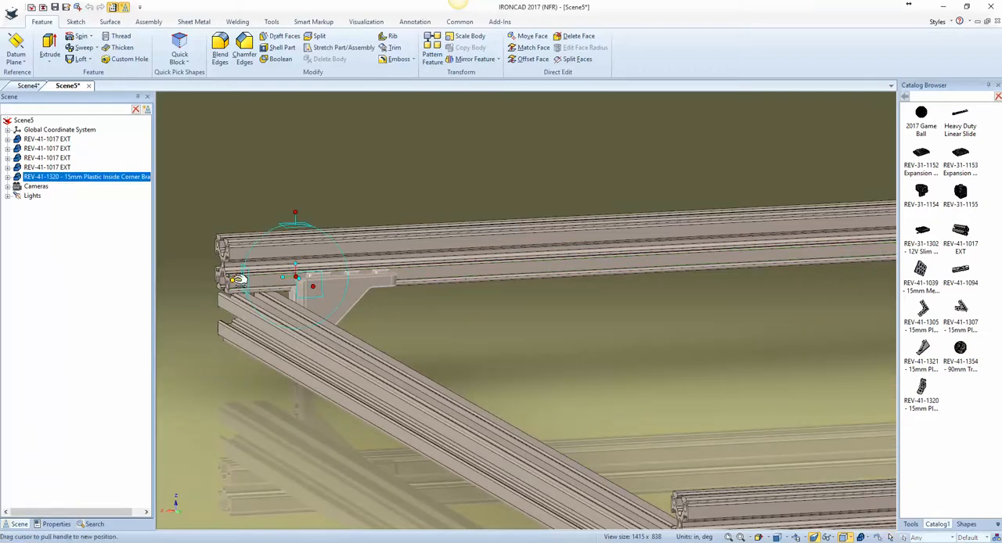
right_drag(237, 279, 286, 287)
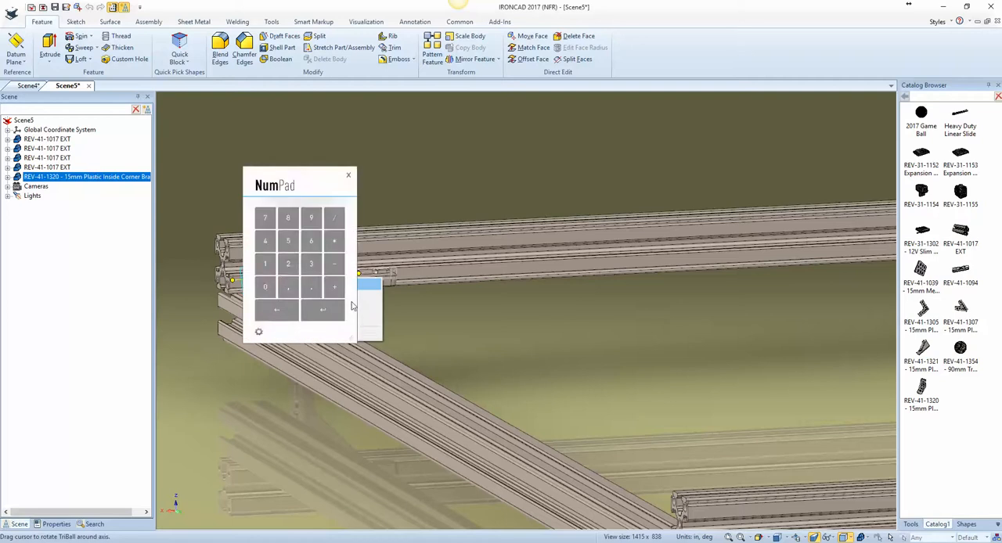
click(374, 291)
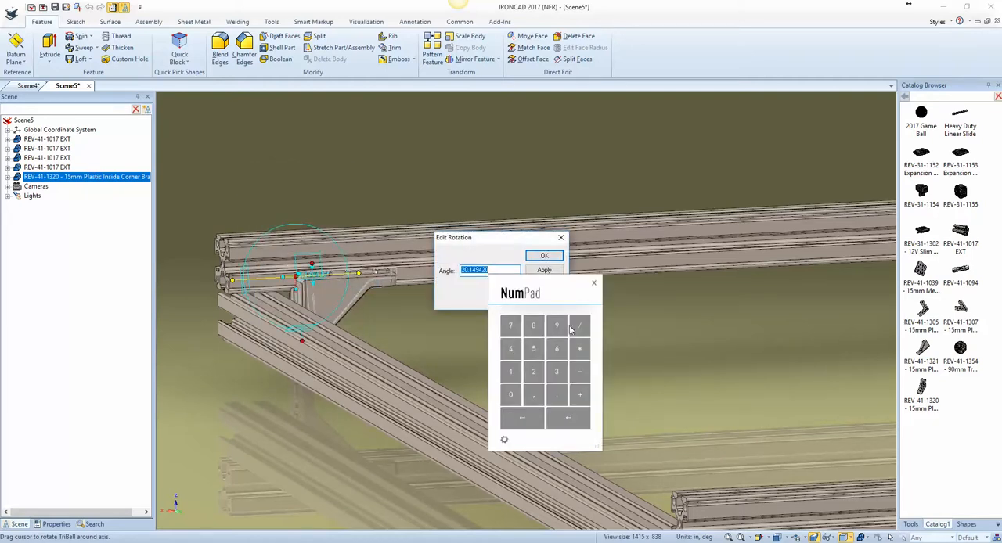
click(556, 325)
click(511, 395)
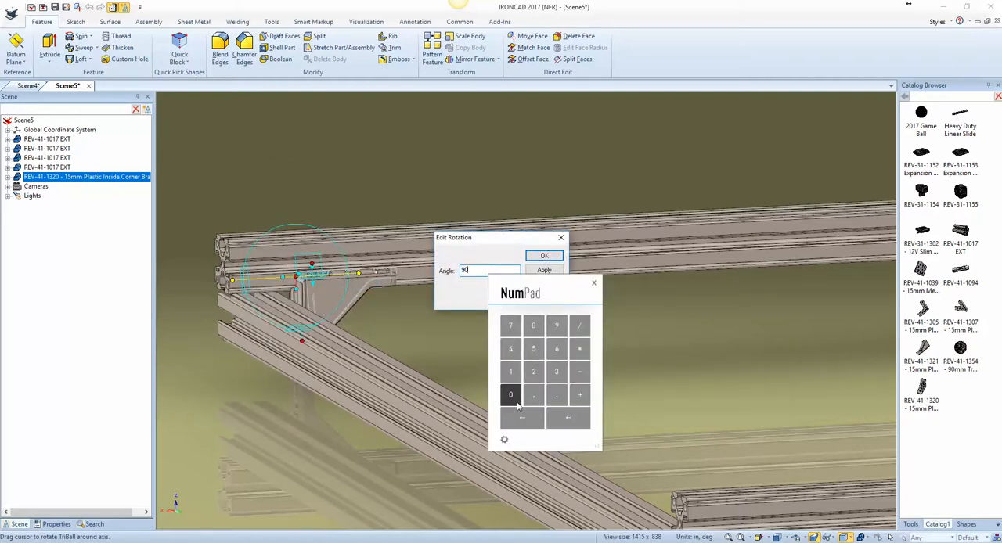
click(569, 425)
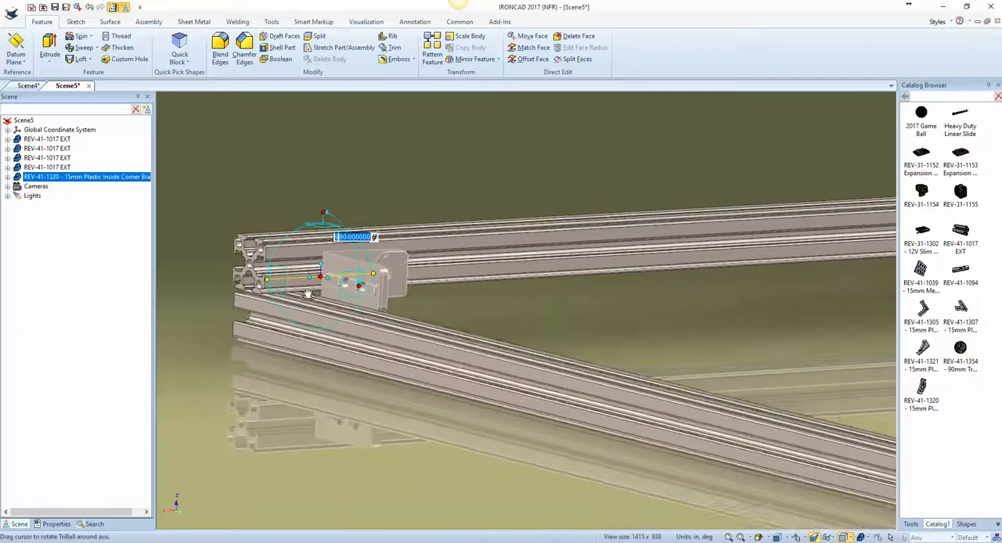
Step: Align the bracket vertically with the center point of the upper extrusion's end face and slide it lengthwise toward the extrusion's end
right_click(326, 280)
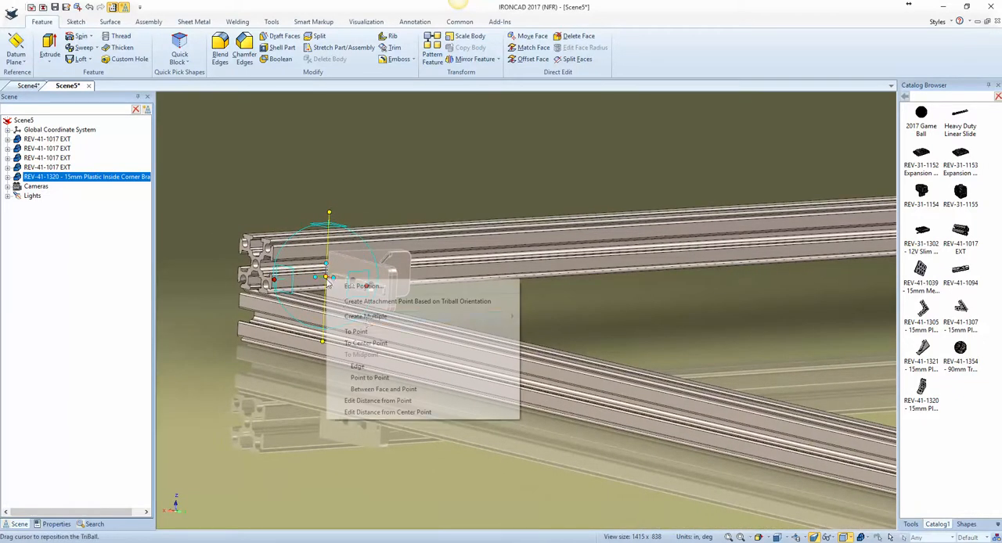
click(366, 343)
click(256, 268)
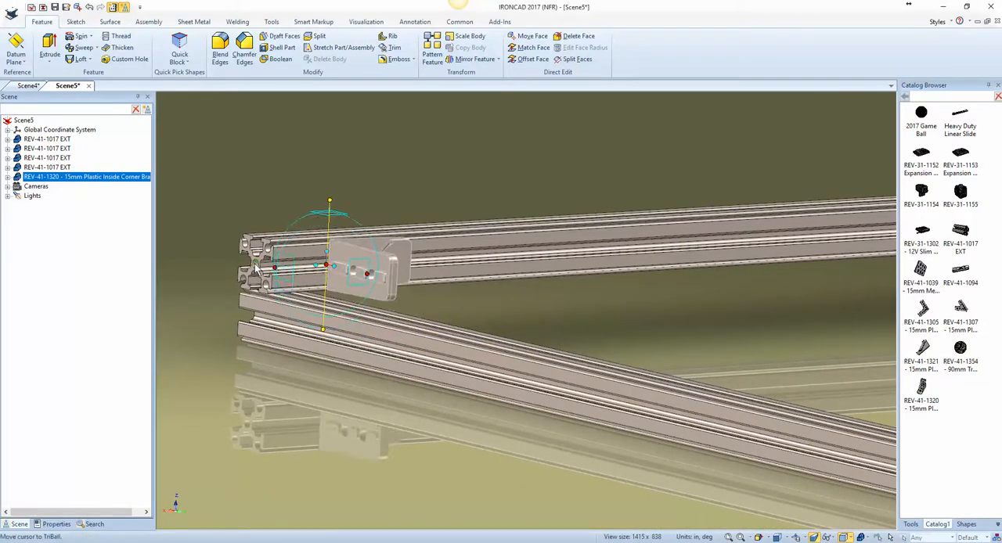
mouse_move(326, 271)
middle_down()
mouse_move(309, 279)
mouse_move(327, 279)
middle_up()
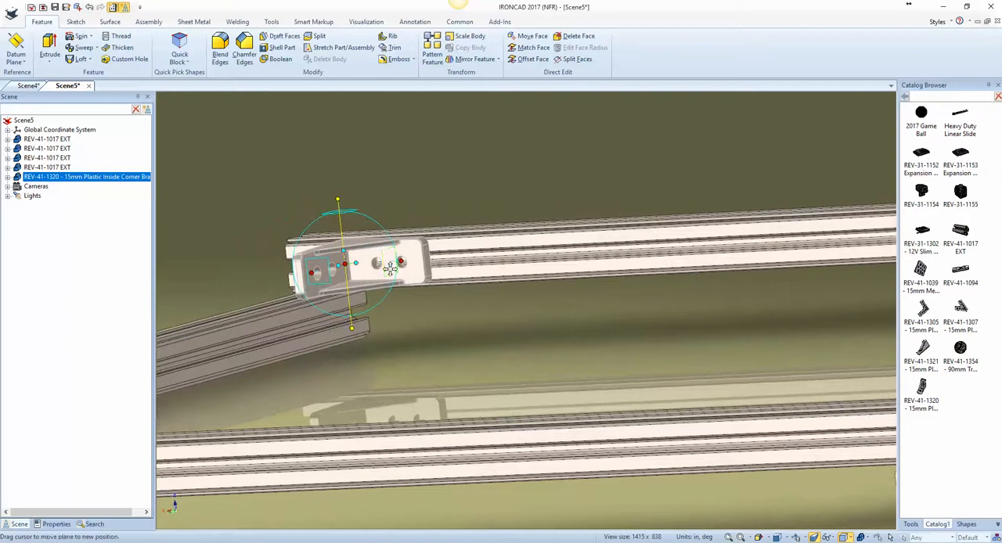
click(402, 262)
drag(346, 266, 306, 311)
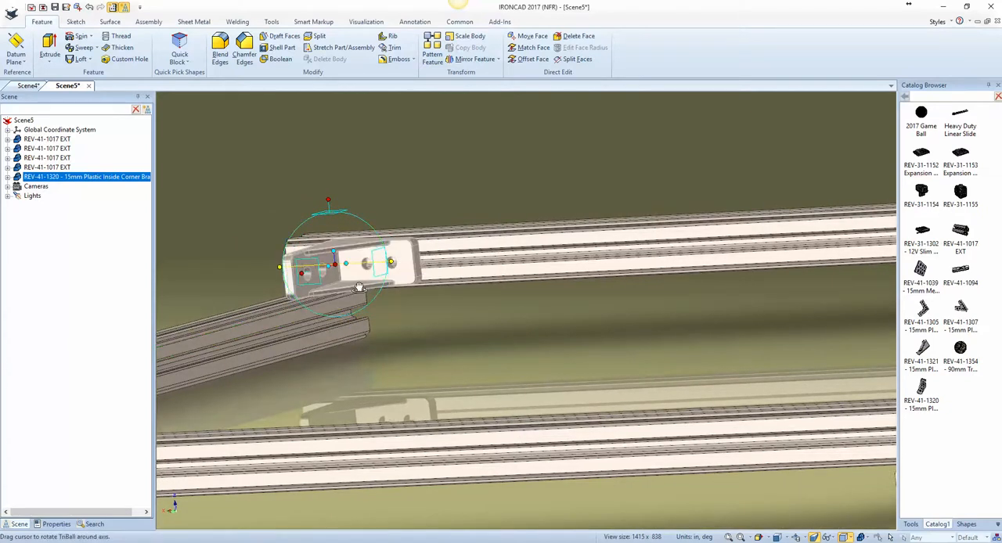
Step: Detach the TriBall, move it along the extrusion to a distance of 15 beside the bracket's free end, and reattach it
key(space)
drag(346, 264, 423, 262)
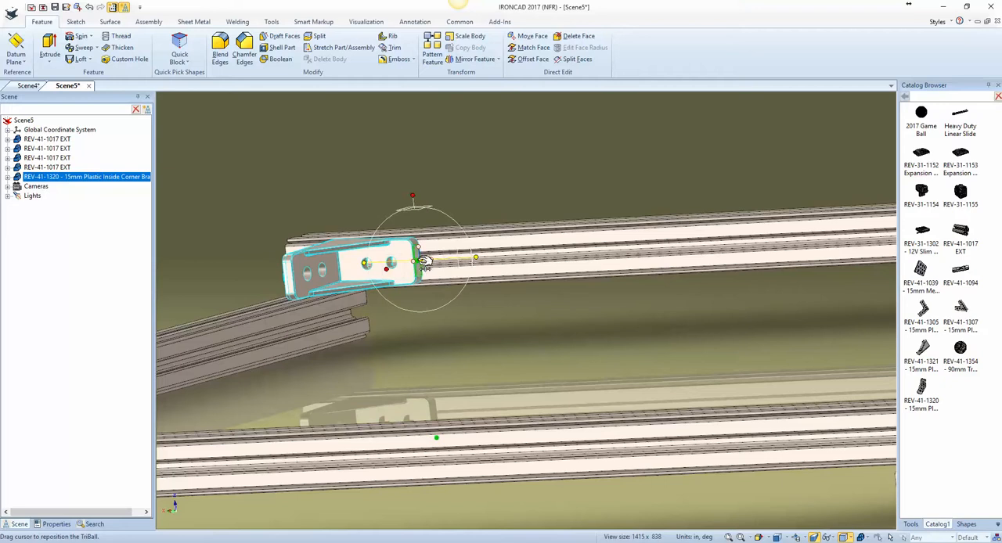
right_click(477, 259)
click(517, 333)
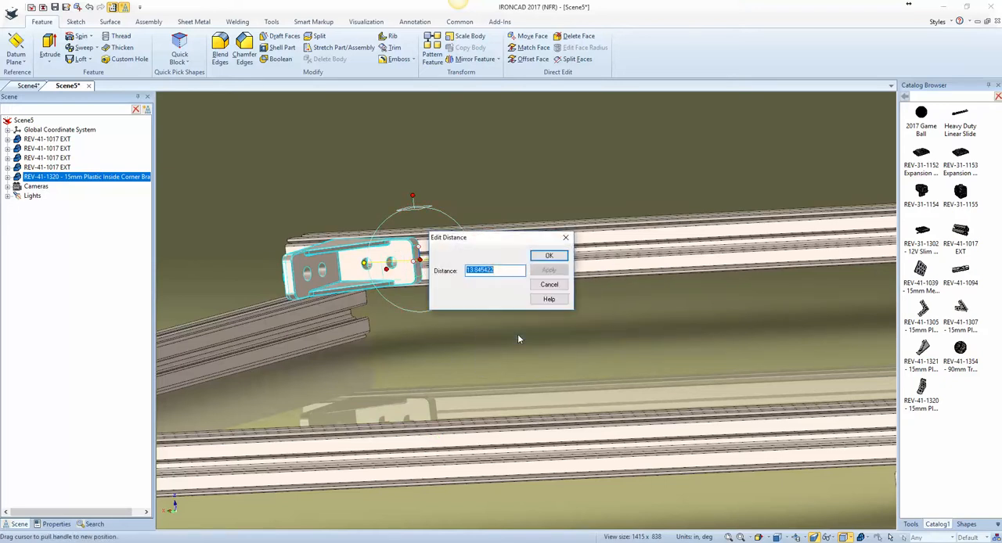
text(15)
key(Return)
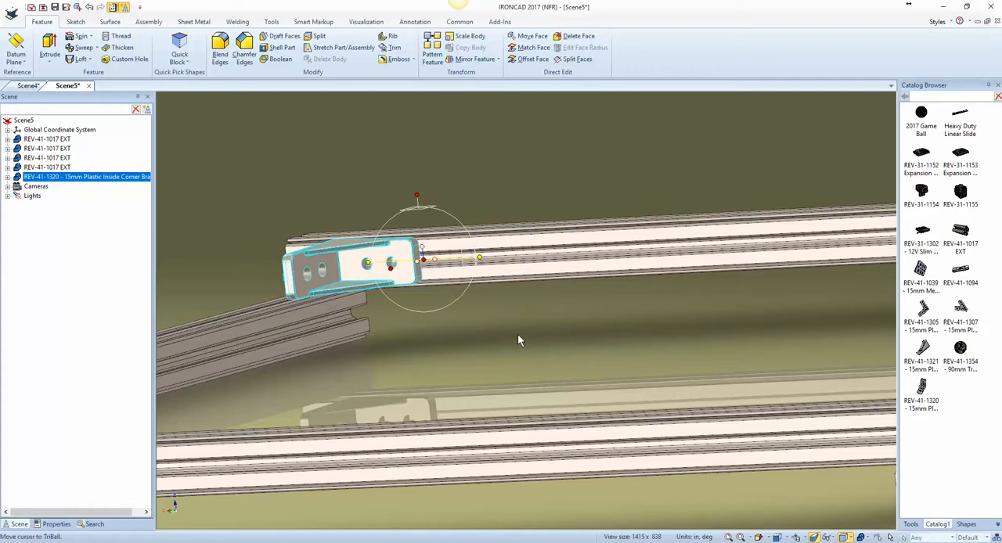
Step: Mirror the bracket as a copy along the extrusion's direction, placing a second bracket beside the first
right_click(437, 258)
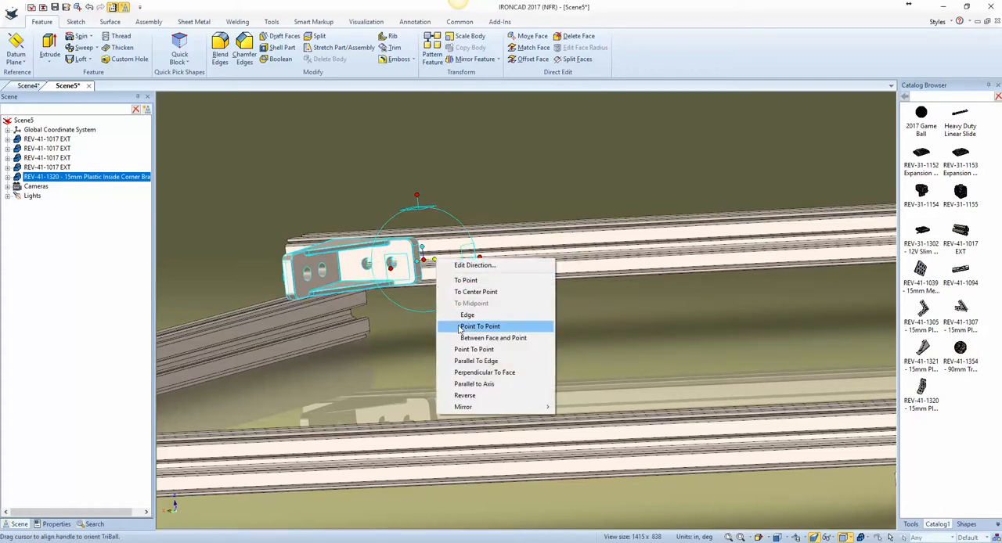
mouse_move(501, 408)
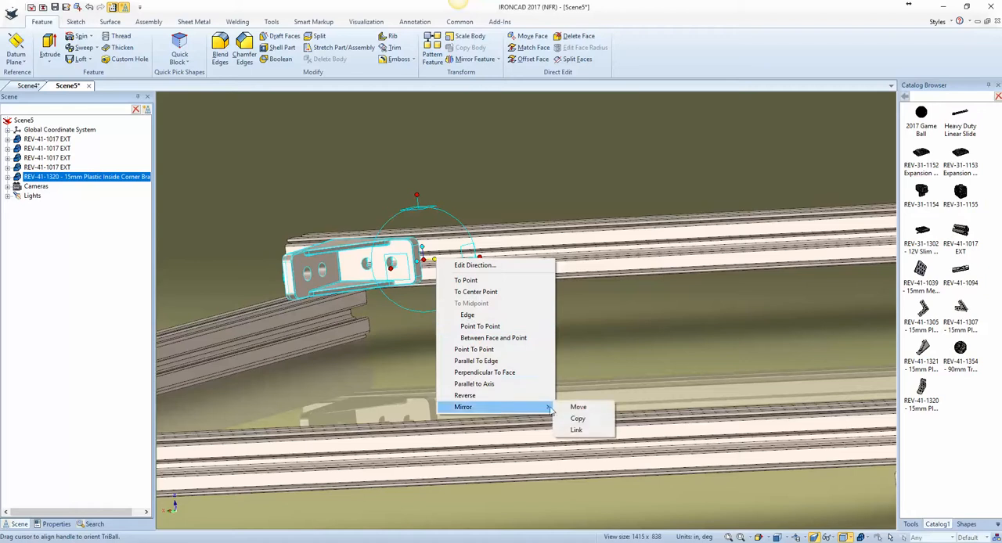
click(582, 419)
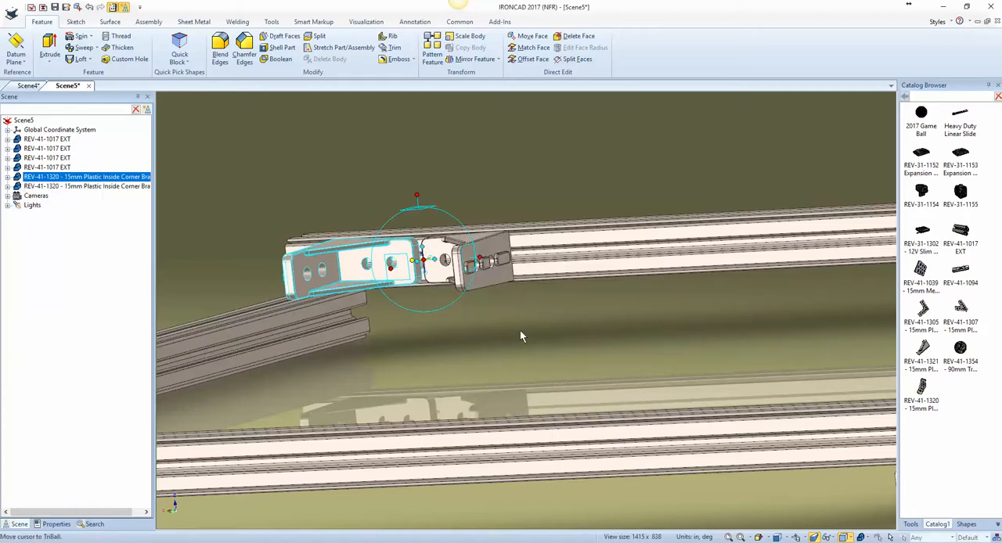
key(F10)
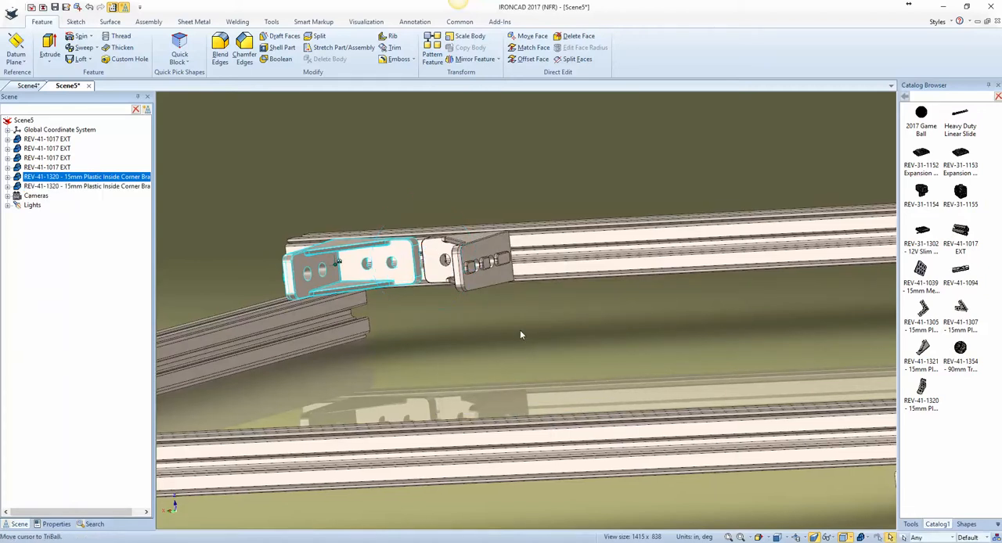
Step: Select both brackets and lower them along the vertical TriBall axis to the center point of the lower extrusion's end
shift+click(483, 272)
key(F10)
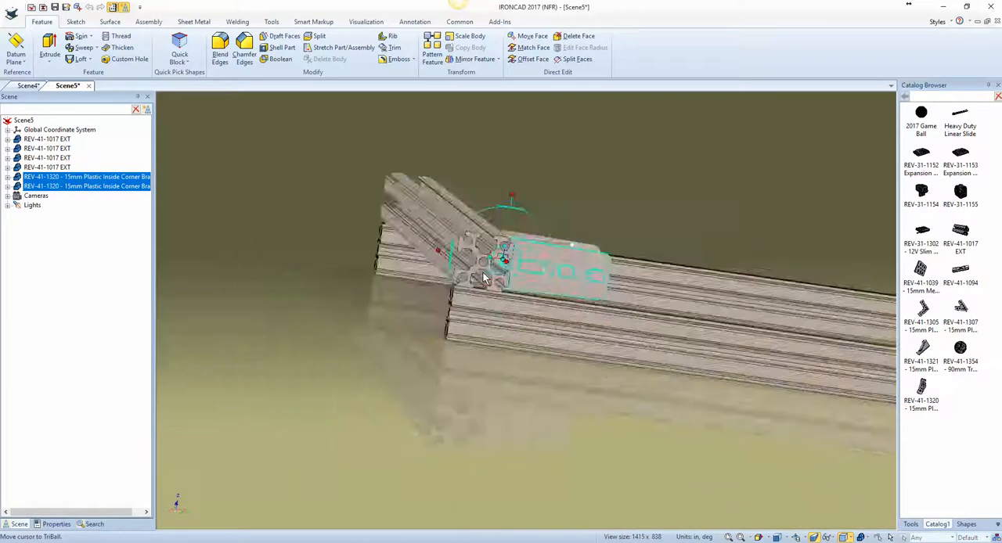
middle_drag(483, 278, 625, 348)
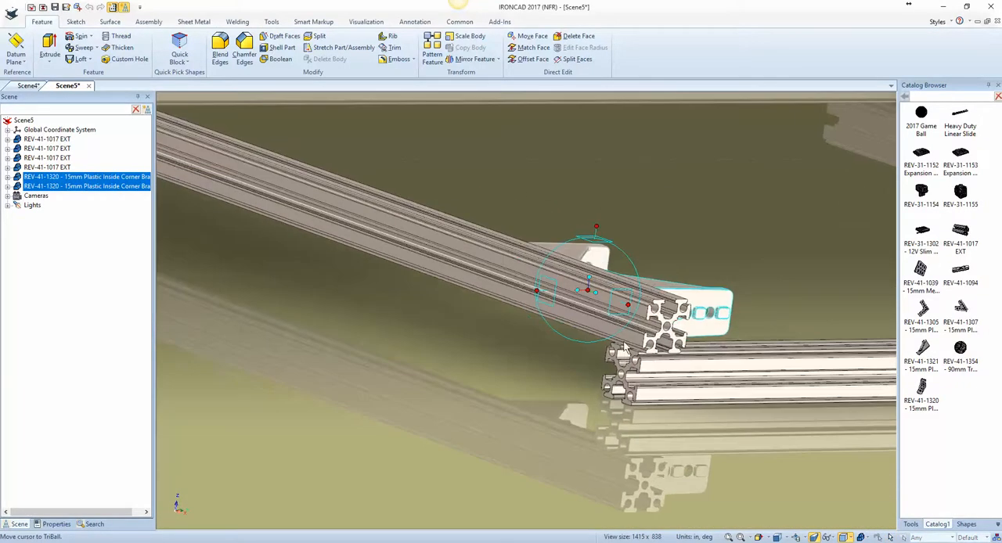
click(596, 228)
right_click(588, 289)
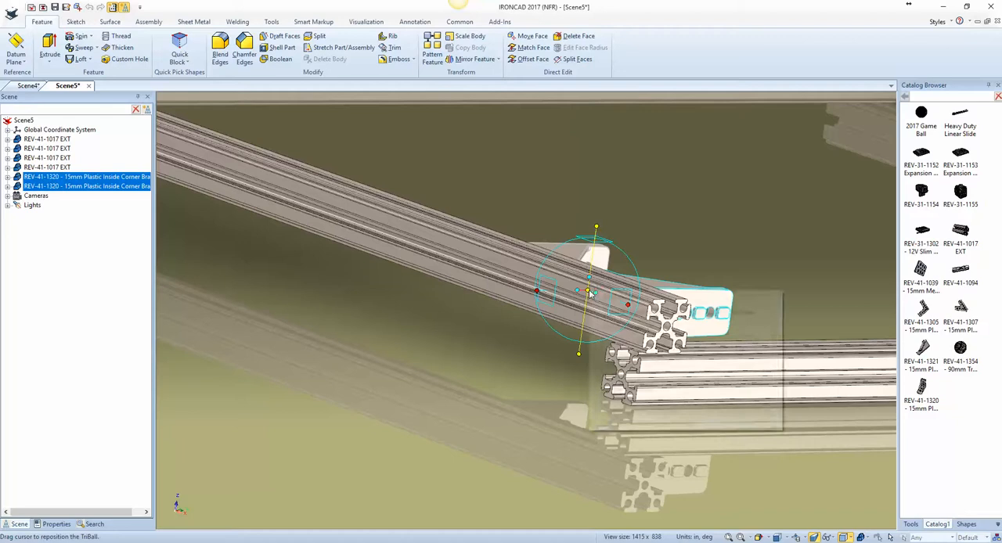
click(628, 354)
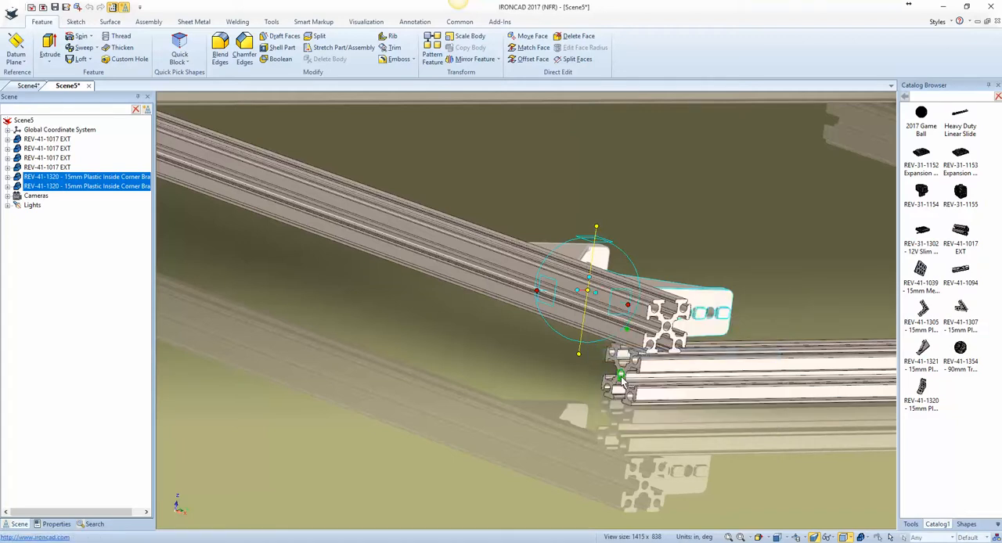
click(620, 377)
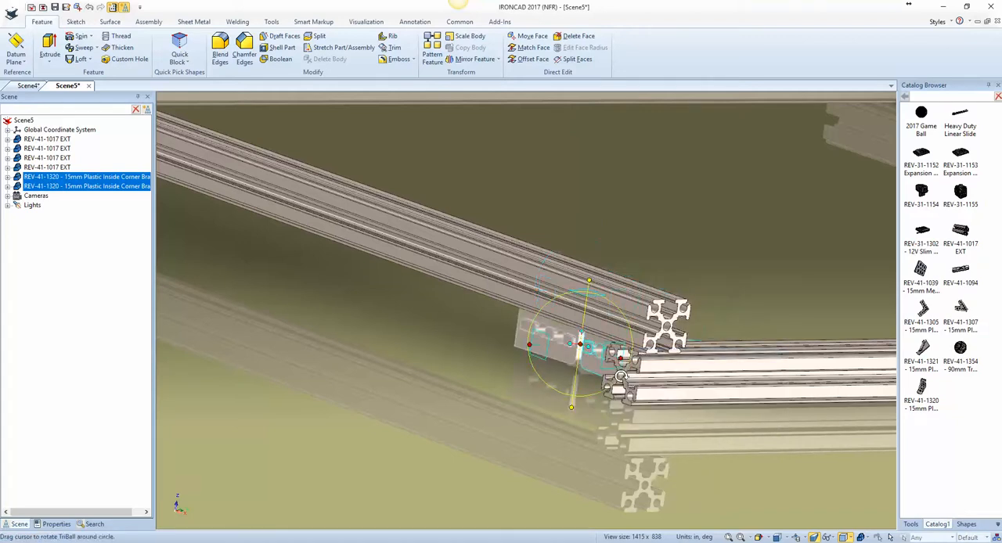
Step: Detach the TriBall, move it sideways to the midpoint of the lower extrusion's long edge, and reattach it
scroll(621, 377, down, 5)
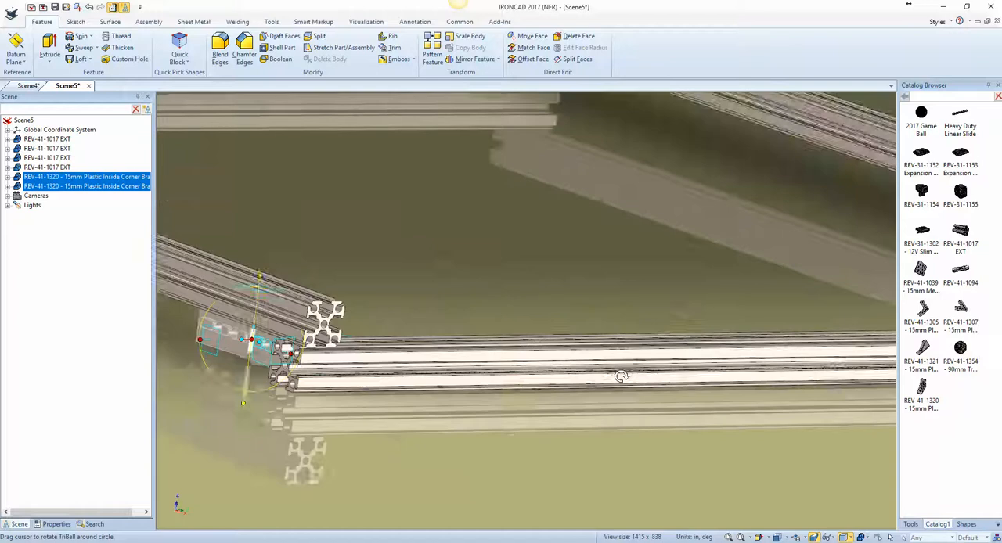
key(space)
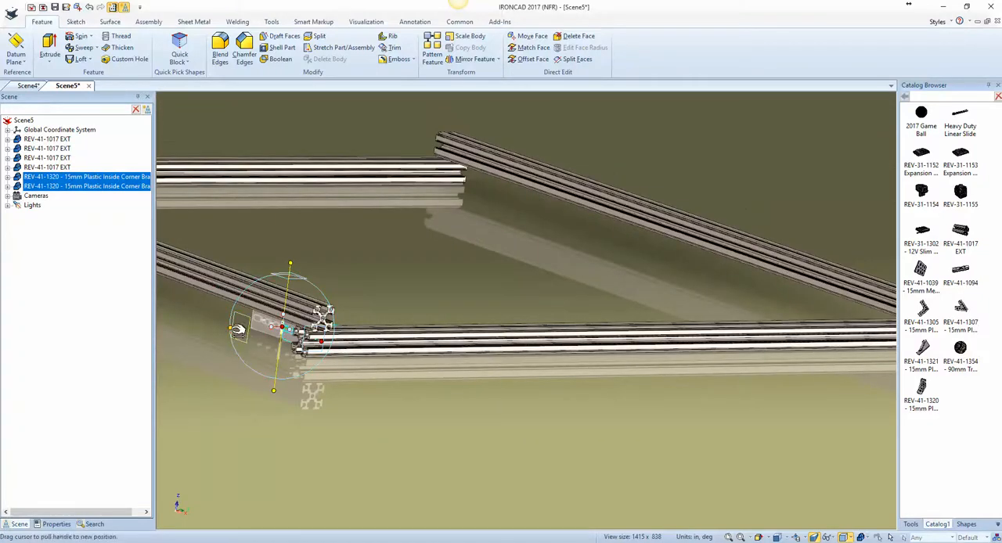
right_click(287, 329)
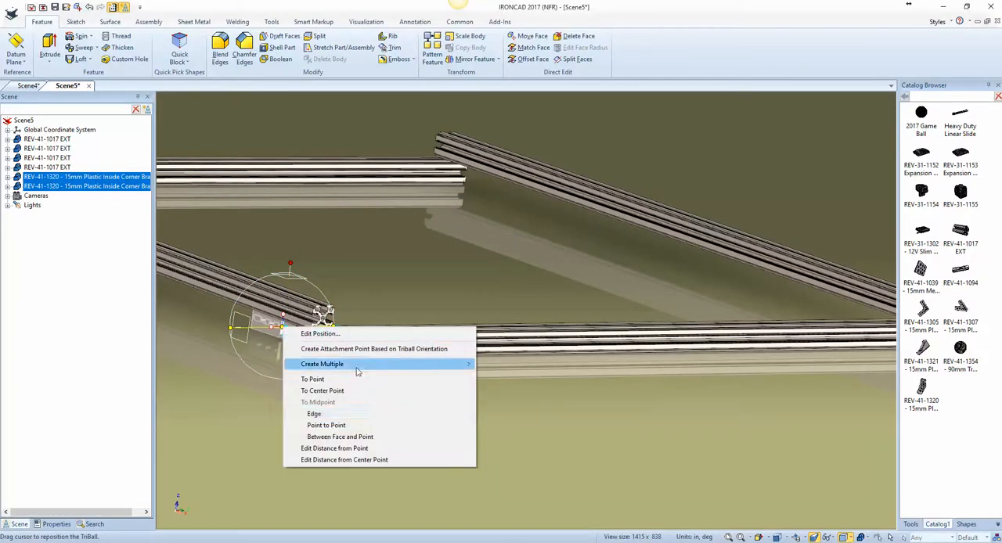
click(381, 415)
click(506, 339)
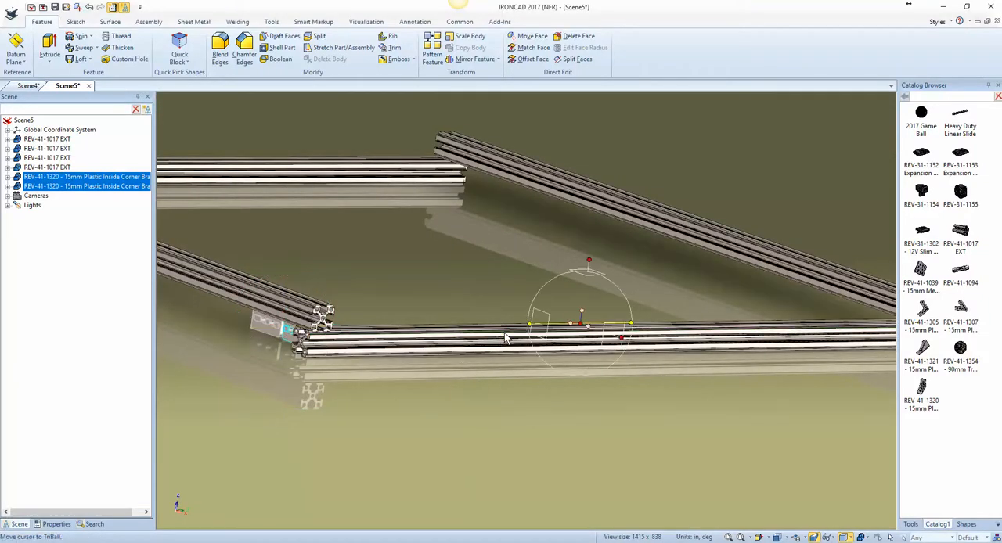
key(space)
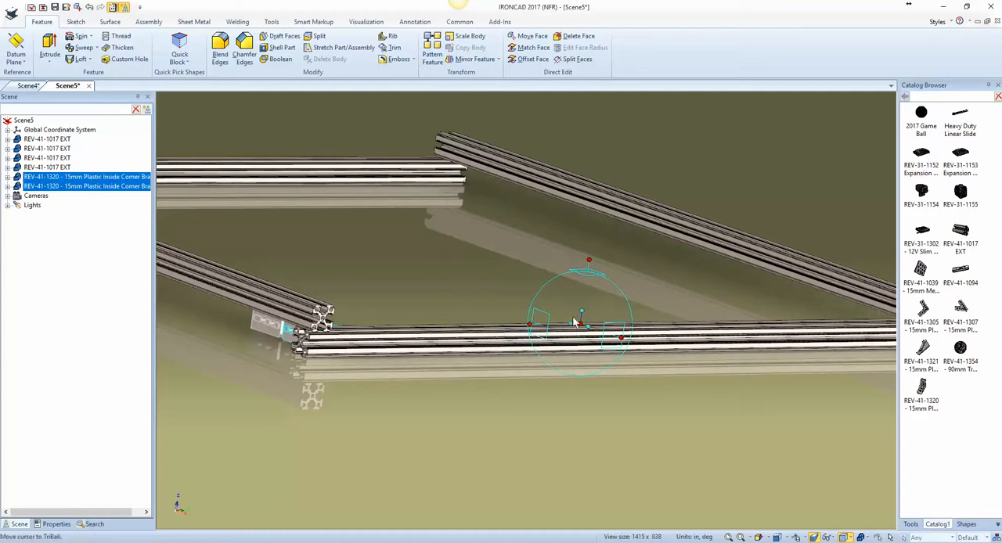
Step: Mirror both brackets as copies across the lower extrusion's midpoint to the opposite corner of the frame
right_click(572, 323)
mouse_move(628, 473)
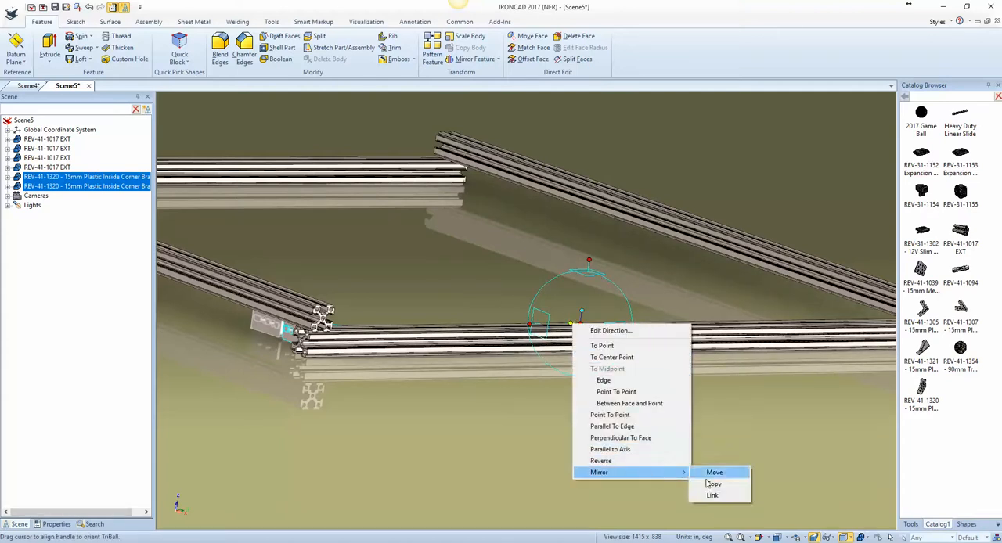
click(711, 483)
middle_drag(707, 487, 636, 407)
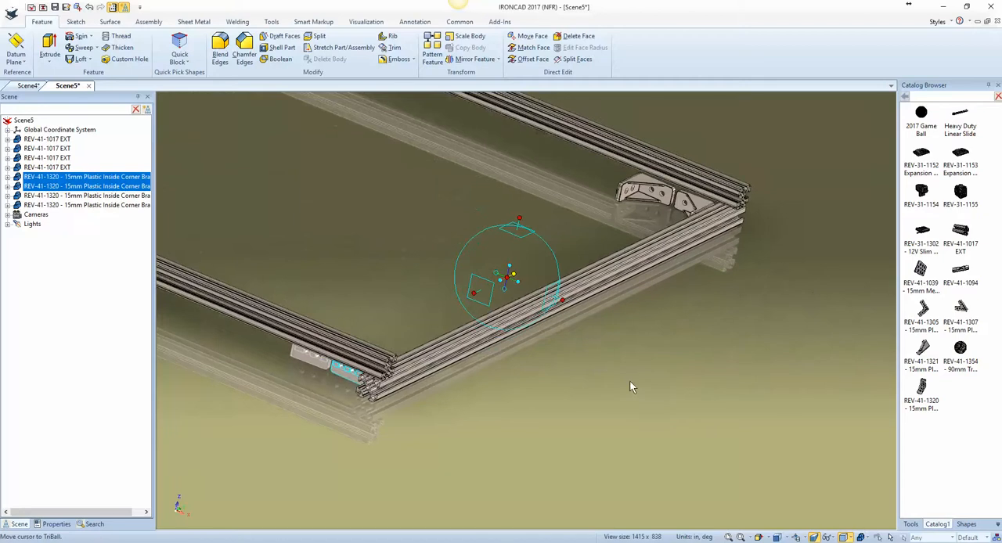
Step: Select all four brackets and move the detached TriBall to the midpoint of the upper extrusion's edge at the frame's center, then reattach it
key(F10)
shift+click(641, 194)
shift+click(689, 209)
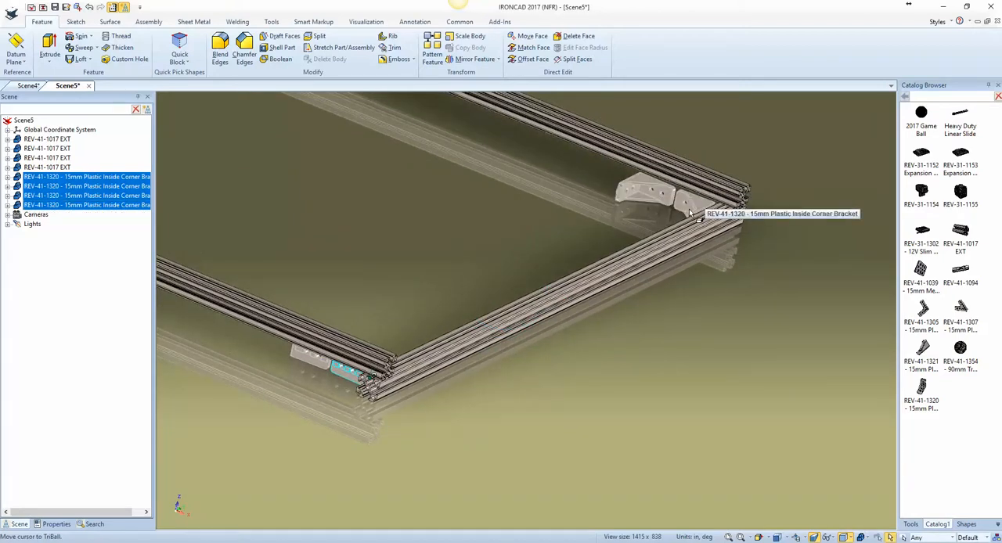
key(F10)
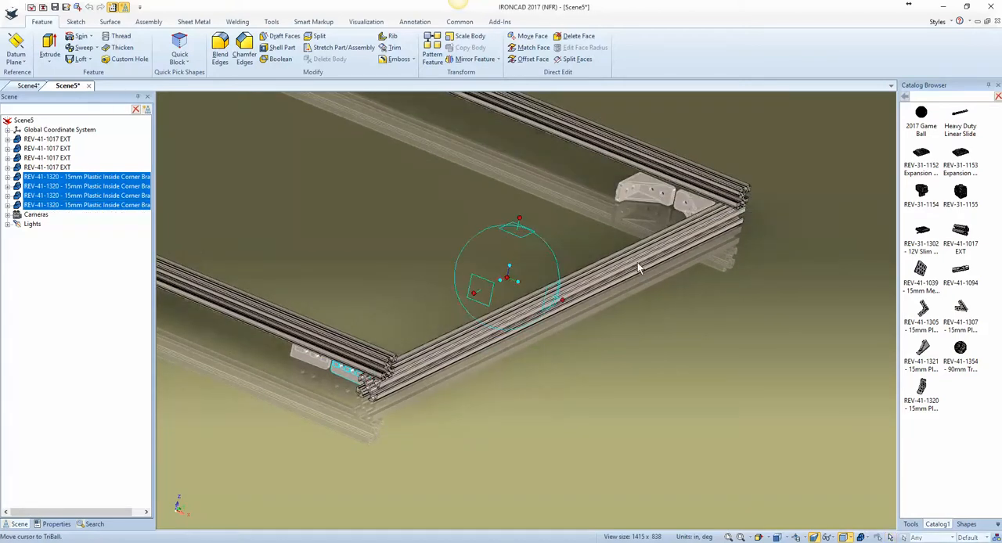
right_click(515, 279)
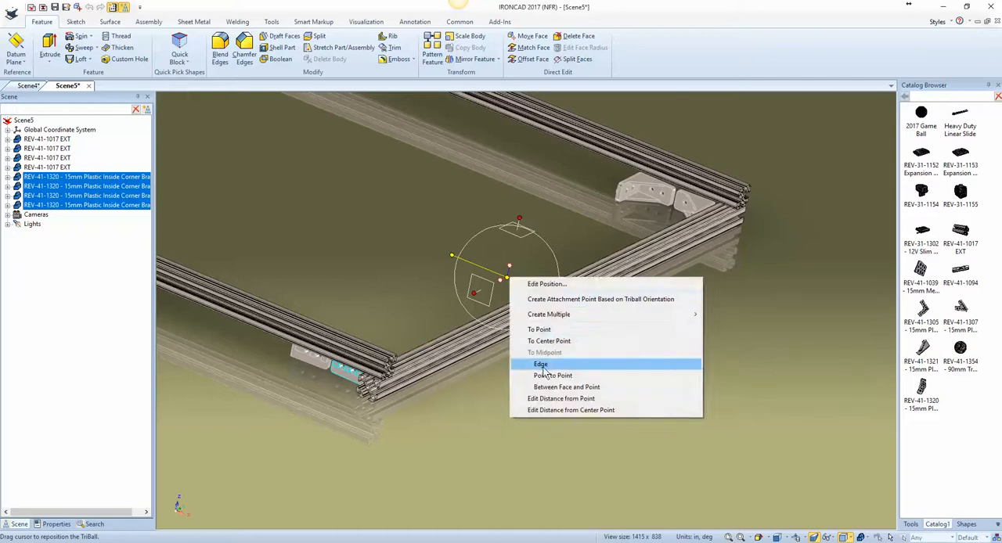
click(546, 366)
click(636, 153)
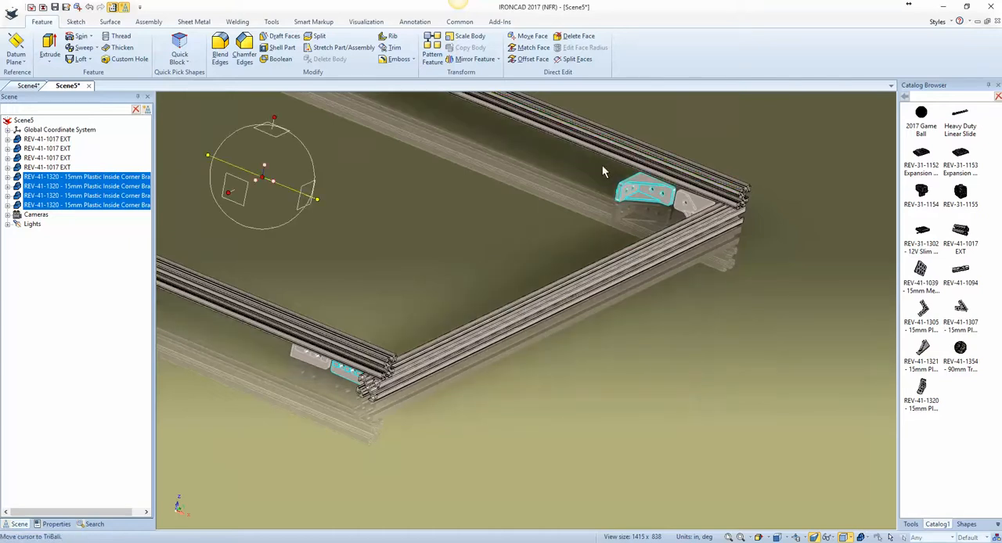
key(space)
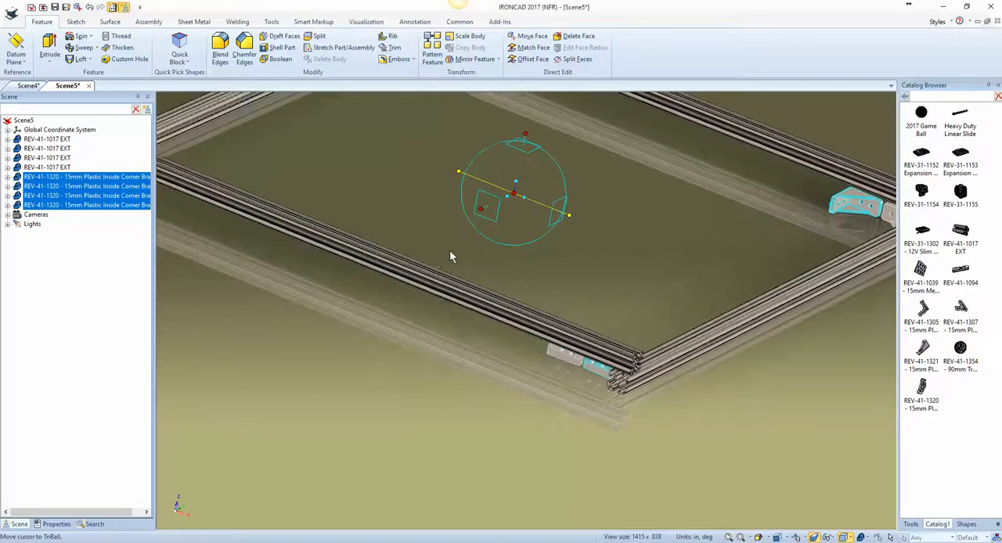
middle_drag(451, 256, 535, 316)
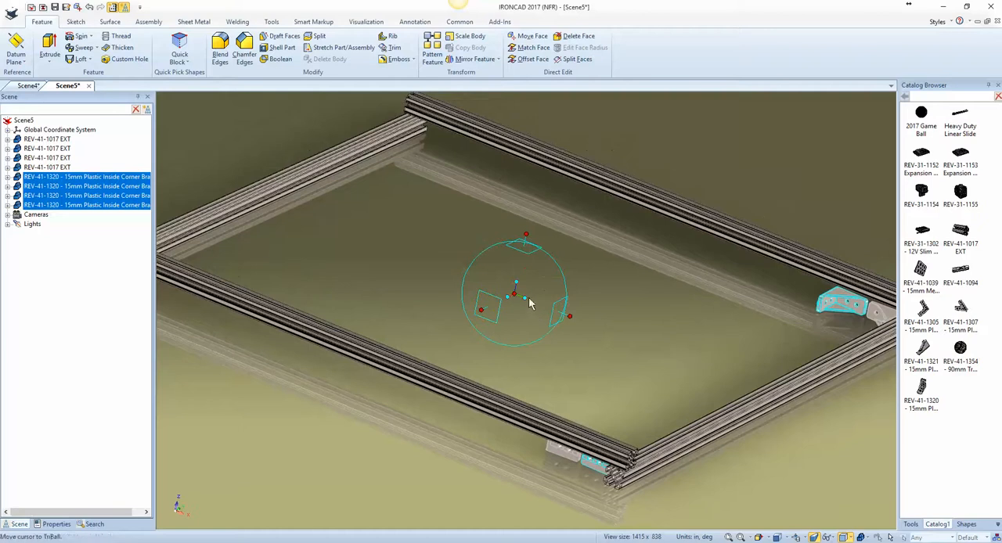
Step: Mirror the four selected brackets as copies across the frame's center to its other two corners
right_click(523, 298)
mouse_move(595, 446)
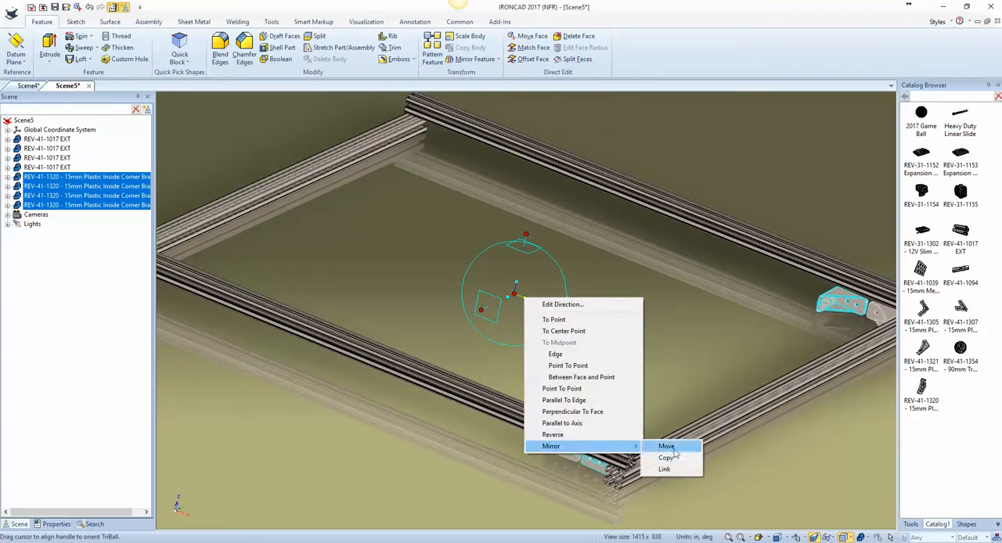
click(671, 458)
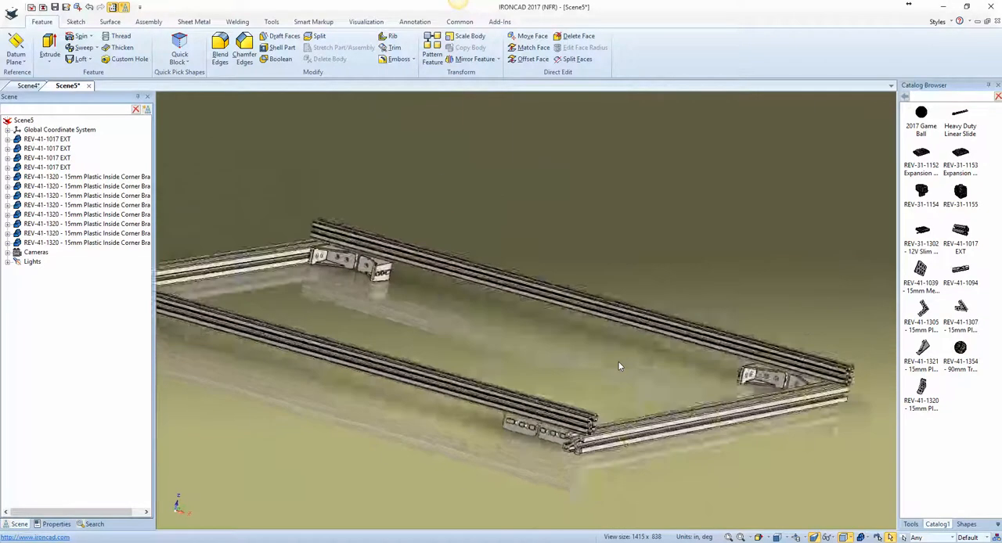
Step: Insert another REV-41-1017 extrusion from the catalog below the frame corner and rotate it parallel to the upper extrusion
middle_drag(671, 436, 659, 463)
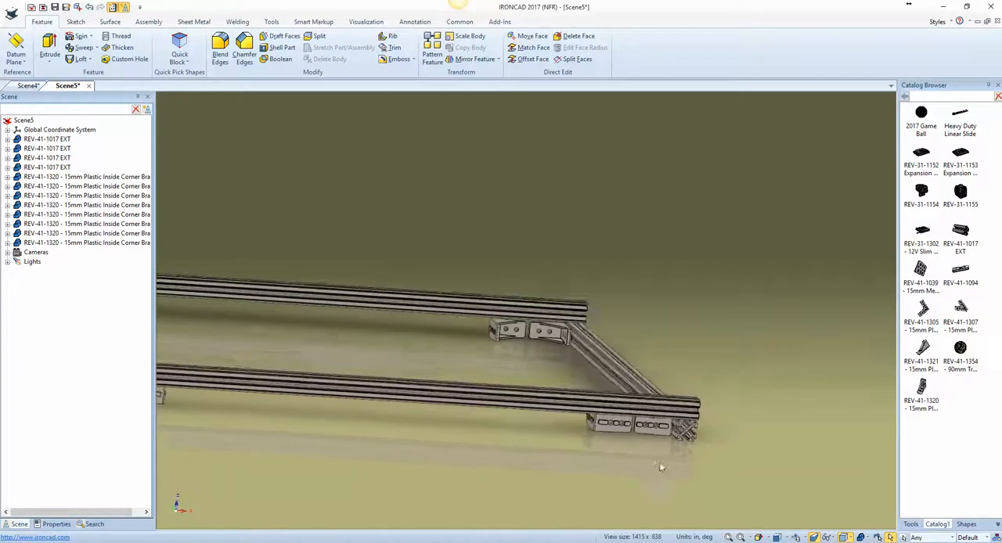
scroll(609, 464, up, 4)
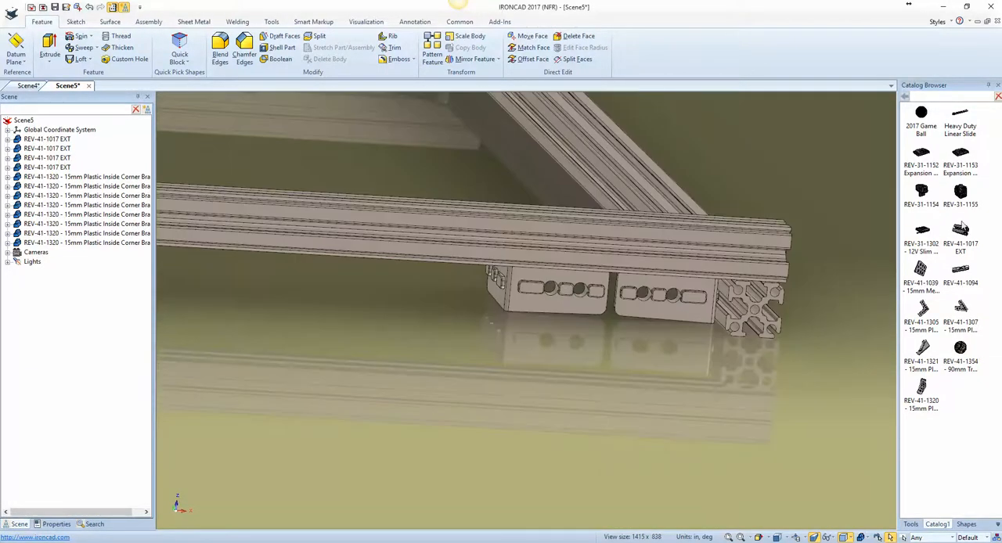
drag(678, 357, 675, 362)
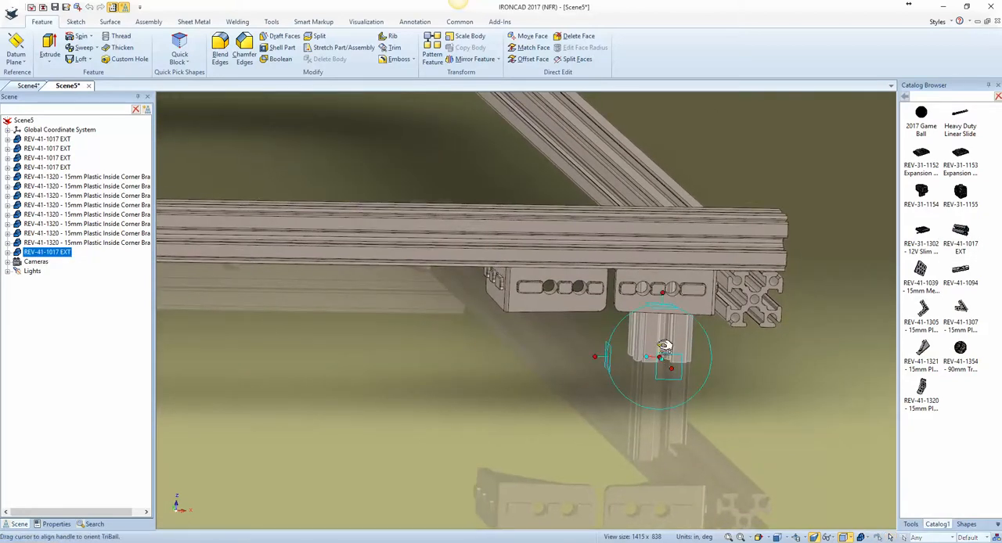
drag(660, 345, 723, 311)
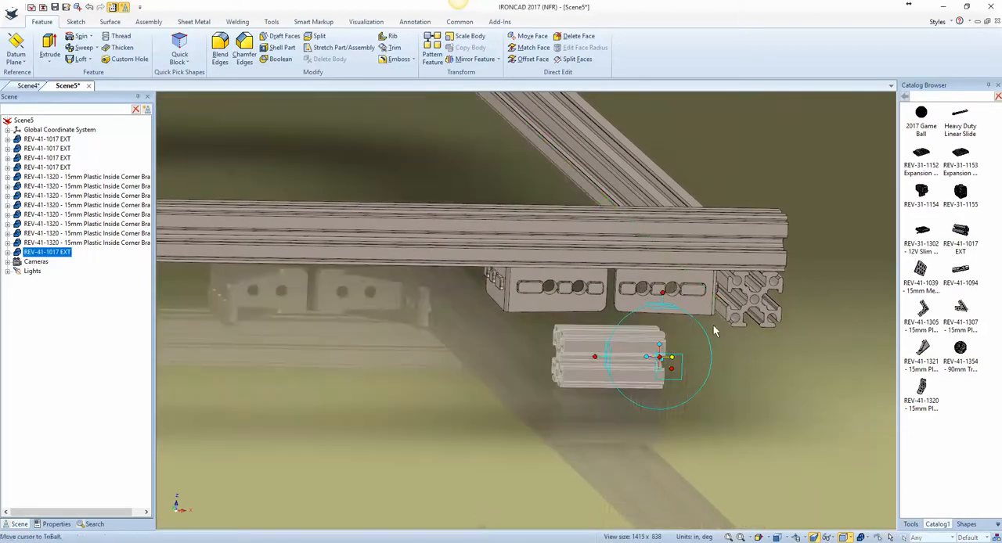
Step: Move the short extrusion with the TriBall to the center point of the lower extrusion's end
middle_drag(728, 397, 748, 405)
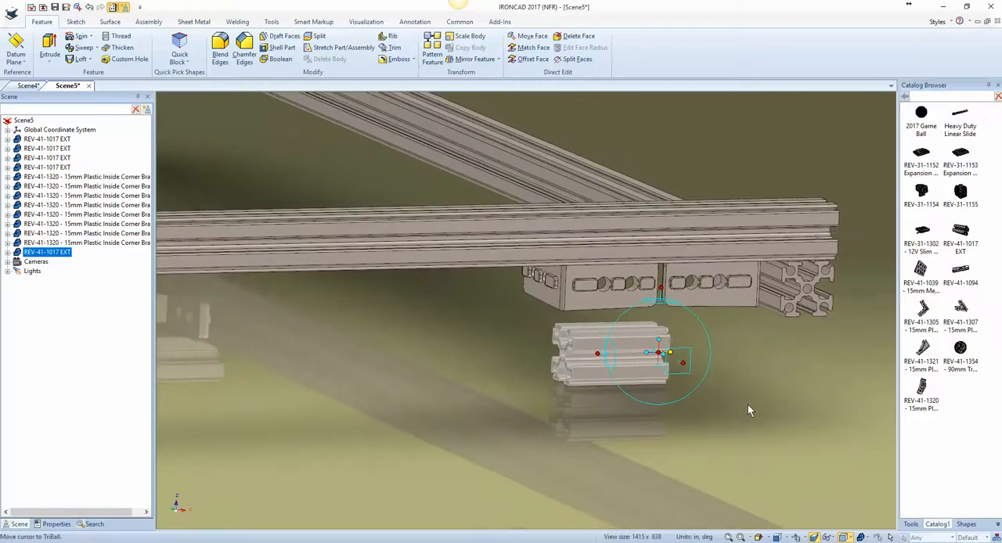
right_click(612, 355)
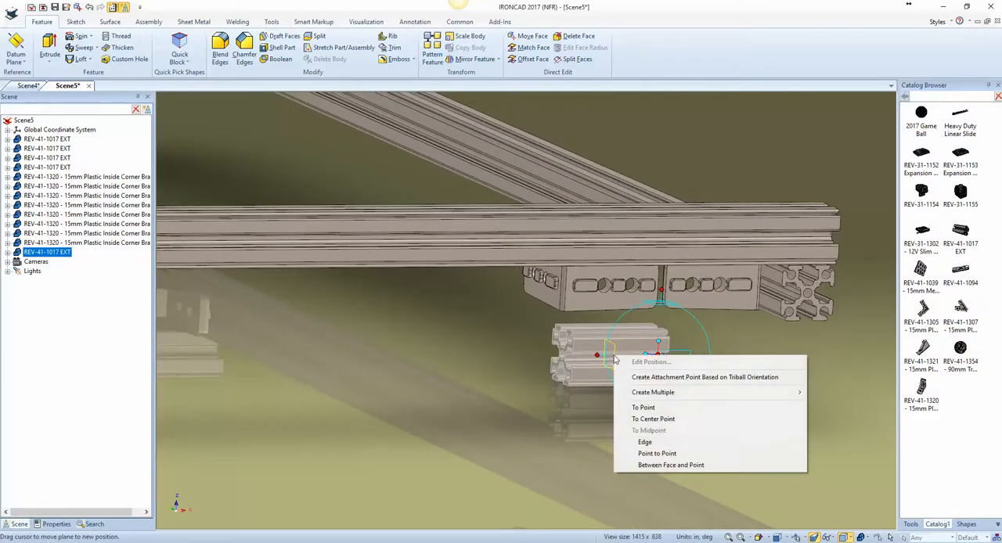
click(655, 419)
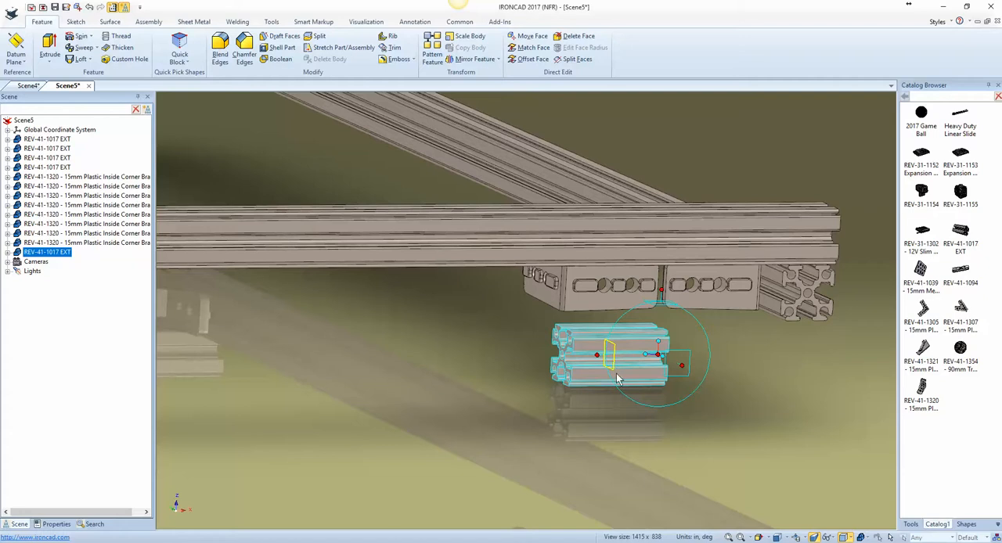
click(806, 298)
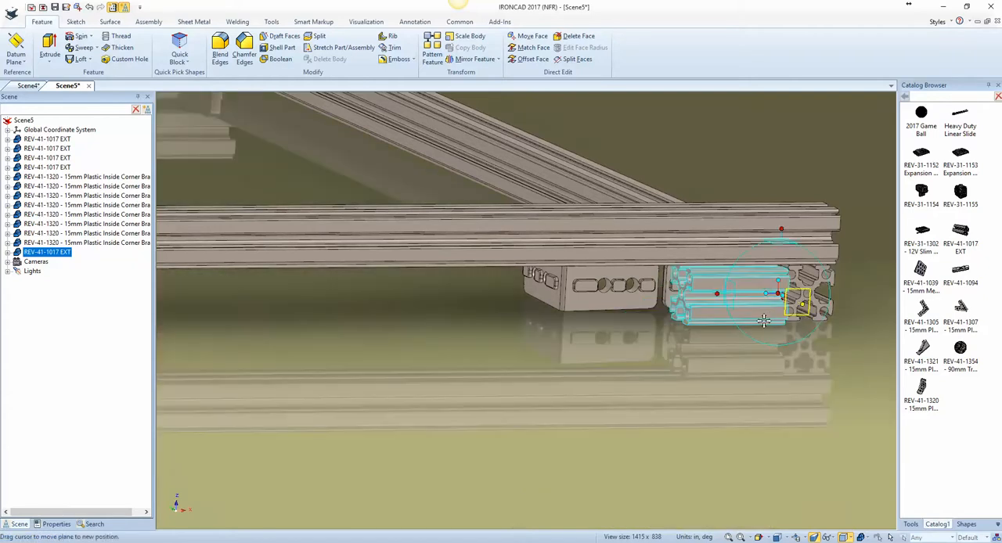
Step: Detach the TriBall, place it at the short extrusion's end, reattach it, and slide the piece flush against the lower extrusion's side face
key(Left)
key(Left)
key(Left)
key(Left)
key(Left)
key(Left)
key(Left)
key(Left)
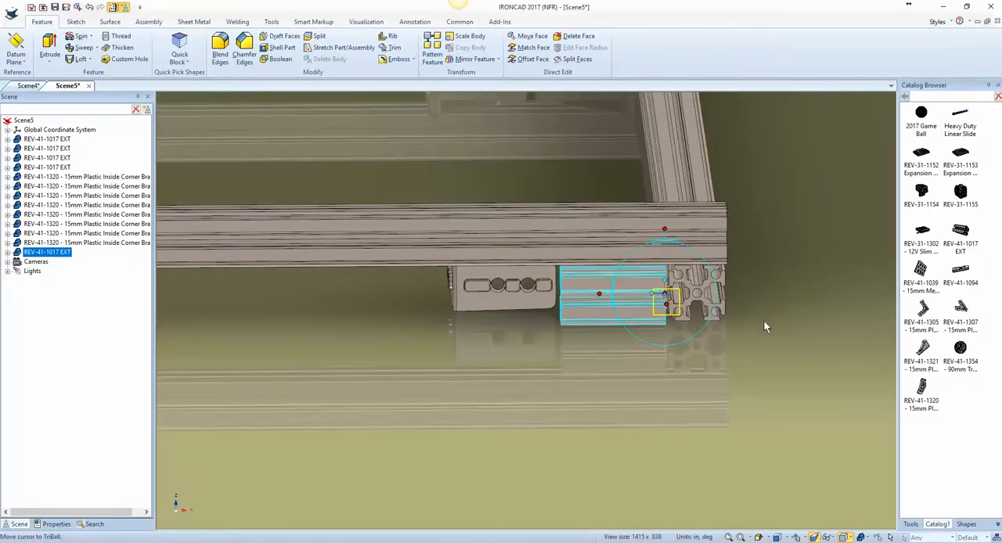
key(Left)
key(Left)
key(Left)
key(Left)
key(Left)
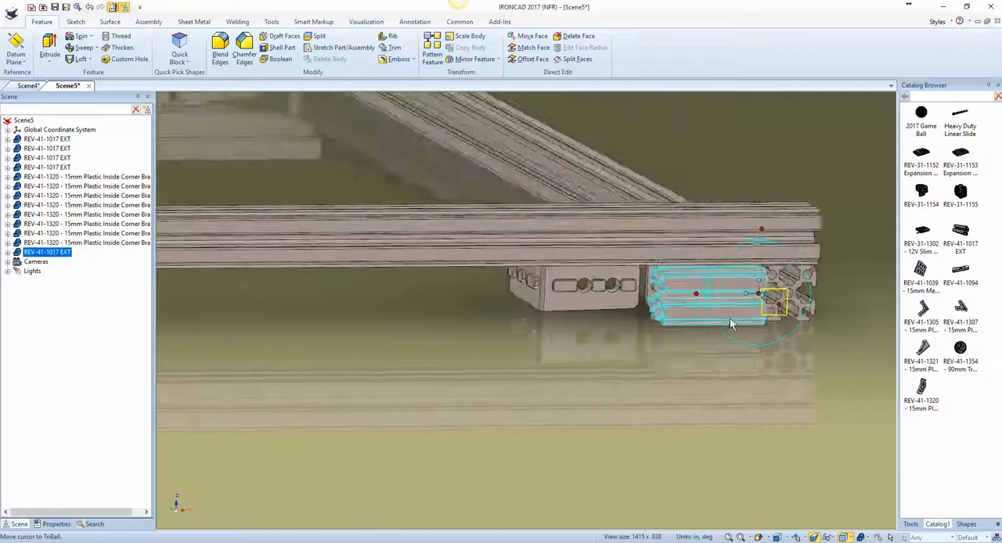
key(Left)
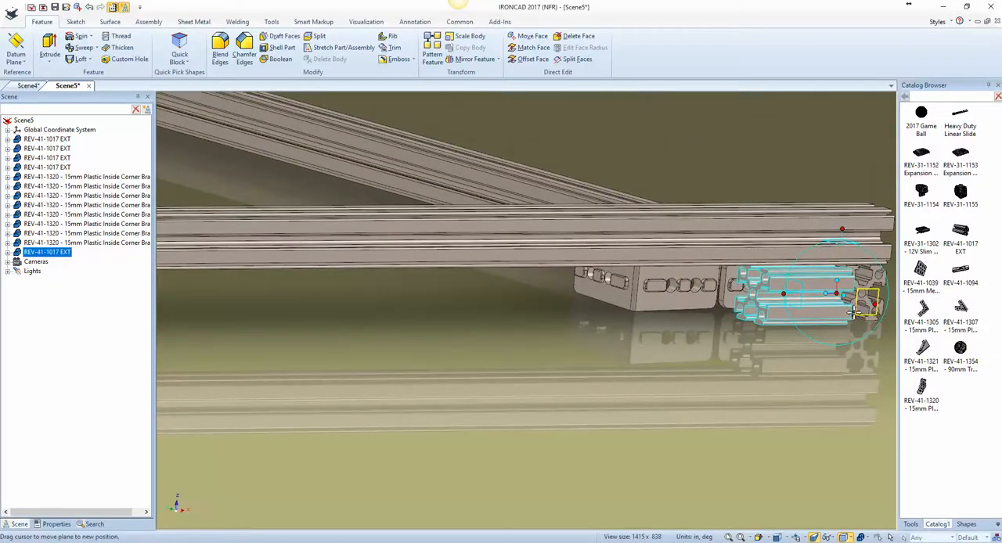
key(Left)
key(Left)
key(Left)
key(Left)
key(Left)
key(Left)
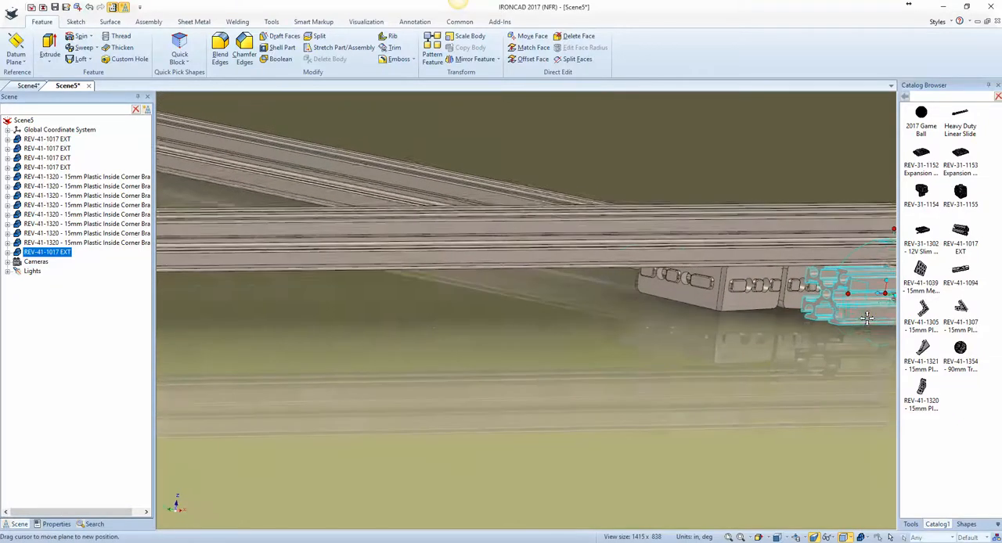
scroll(548, 312, up, 10)
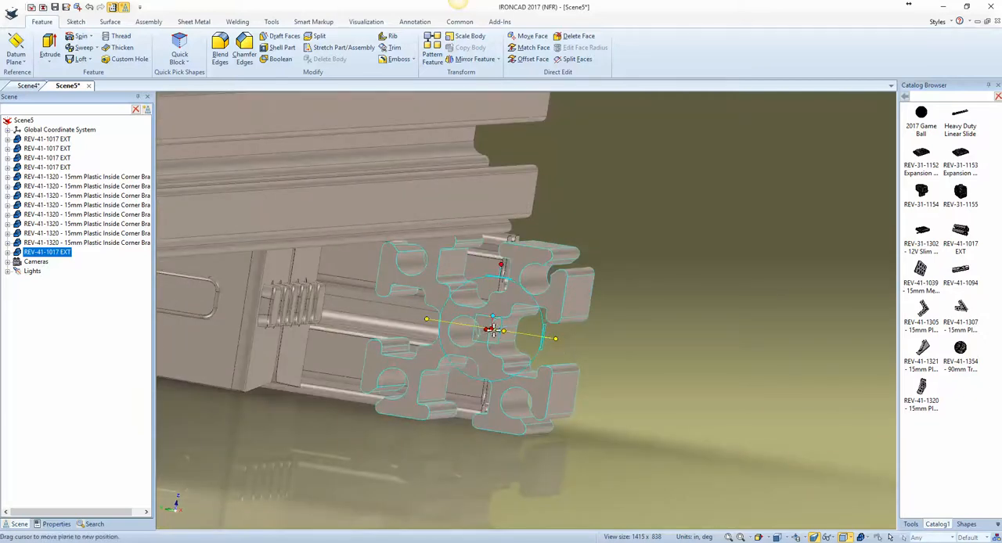
key(space)
drag(491, 329, 398, 315)
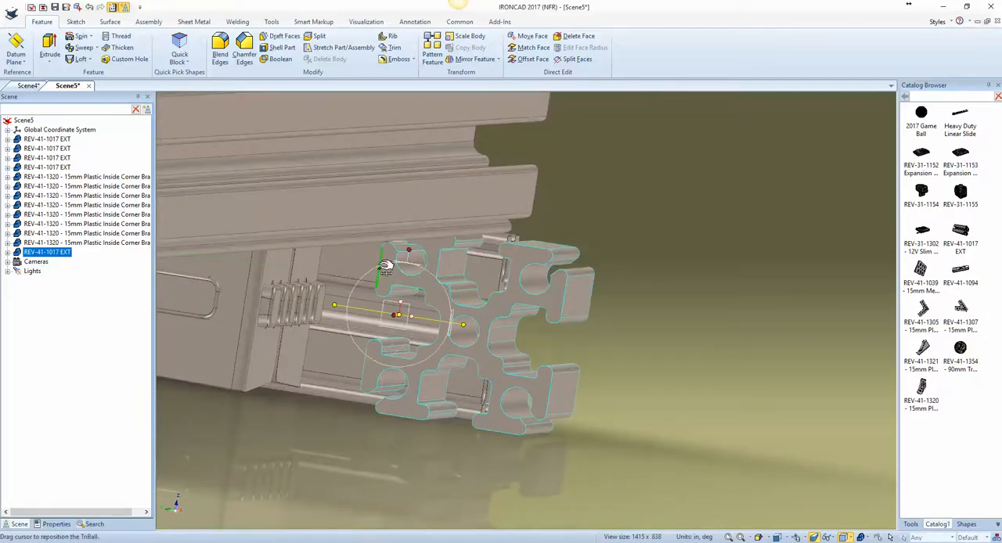
drag(404, 314, 311, 261)
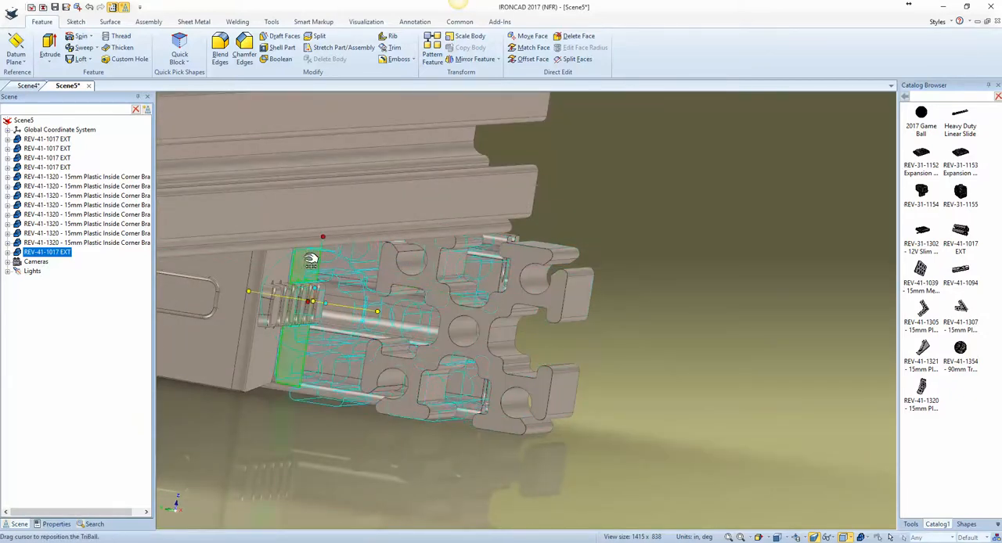
middle_drag(305, 264, 408, 345)
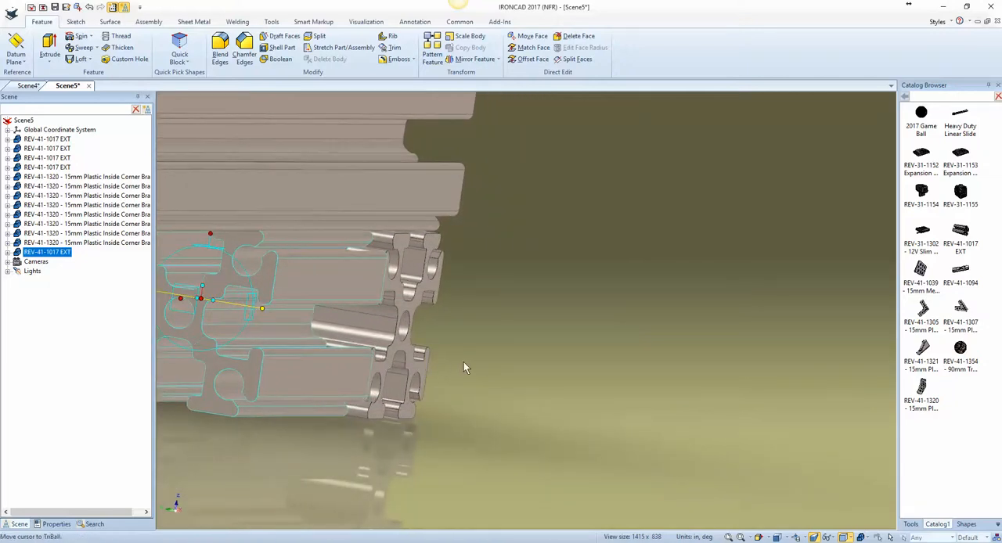
Step: Stretch the short extrusion's free end to the bracket's corner edge, making it about 2.21 in long
shift+middle_drag(475, 363, 570, 366)
click(642, 374)
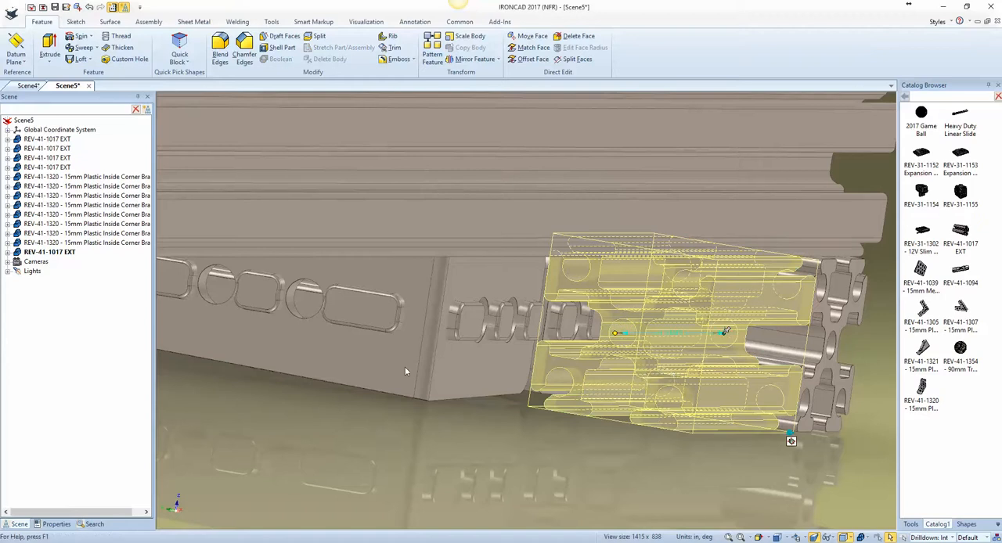
shift+drag(406, 371, 386, 363)
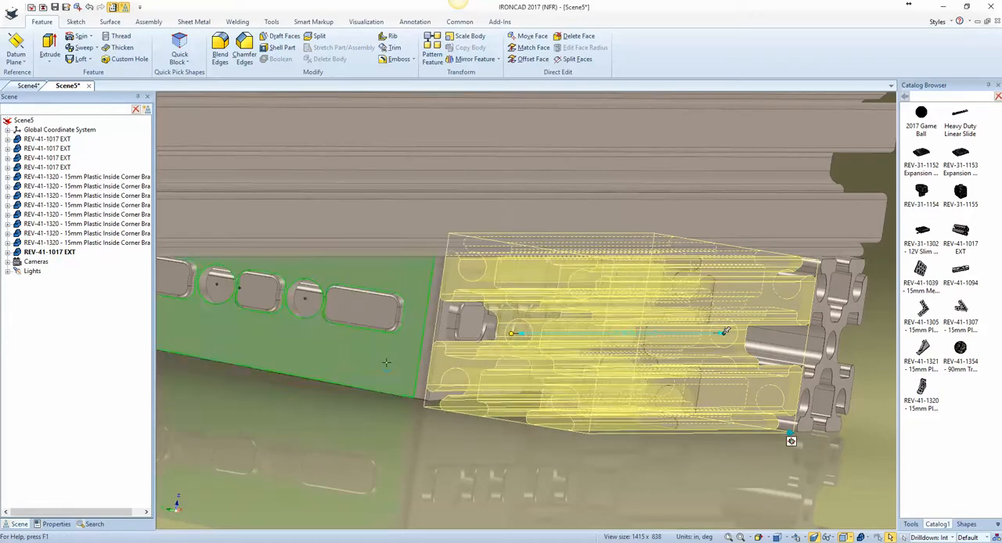
click(416, 427)
Step: Select the short extrusion and move its detached TriBall to the midpoint of the lower extrusion's long edge
scroll(419, 430, down, 8)
middle_drag(682, 412, 809, 358)
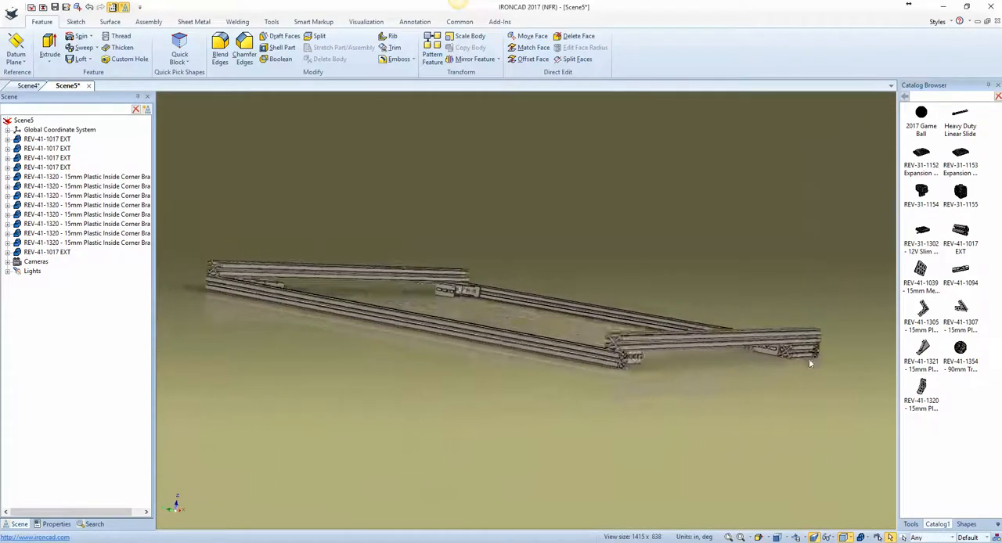
scroll(808, 359, up, 5)
middle_drag(746, 356, 820, 395)
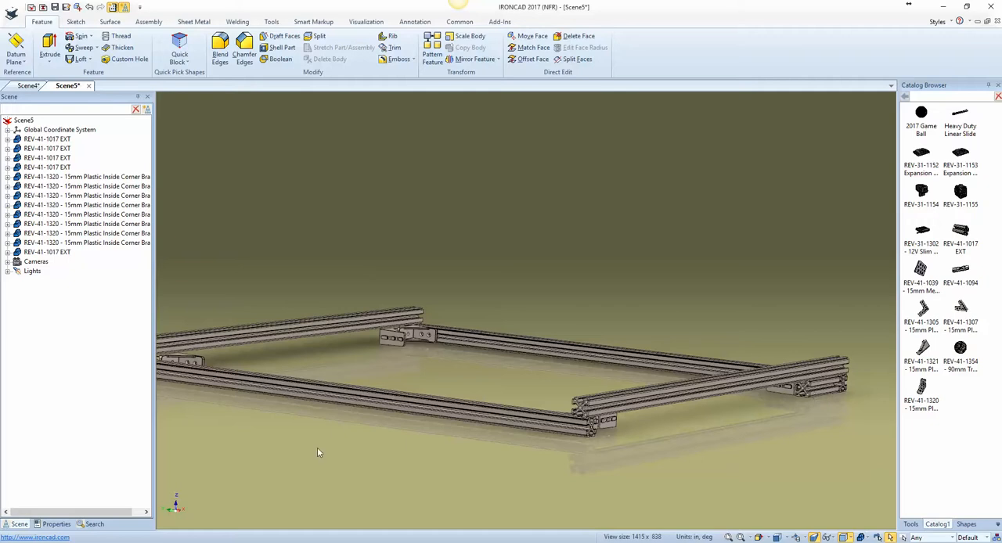
click(819, 387)
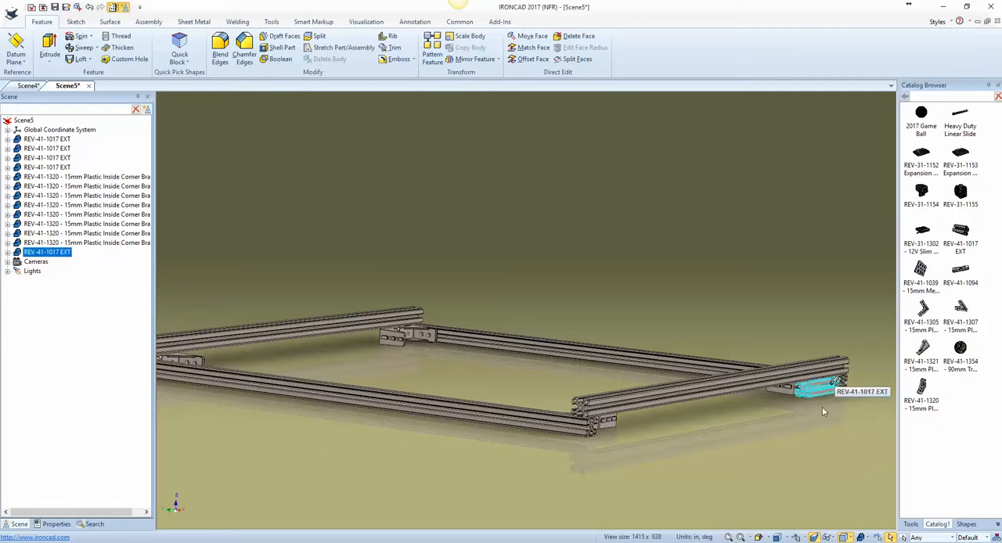
key(F10)
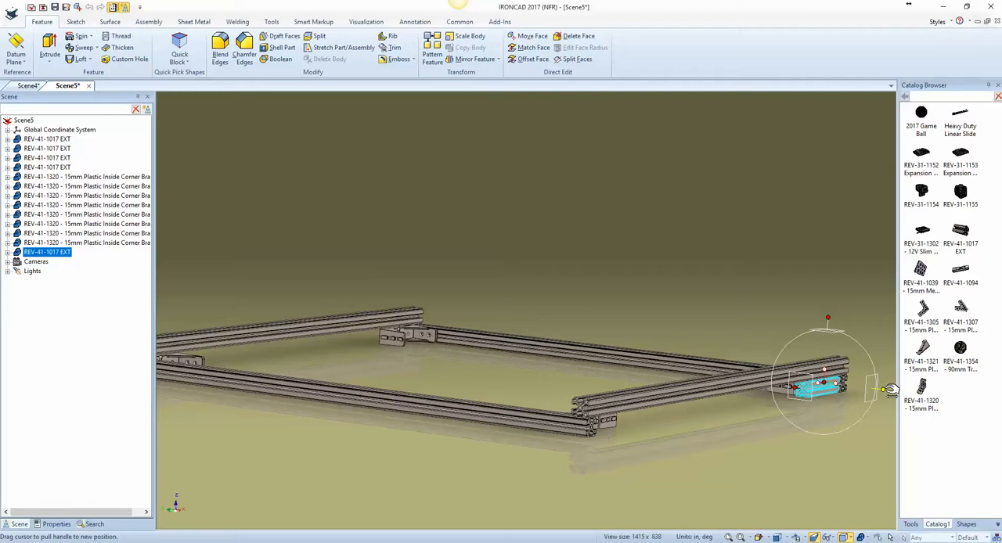
right_click(838, 391)
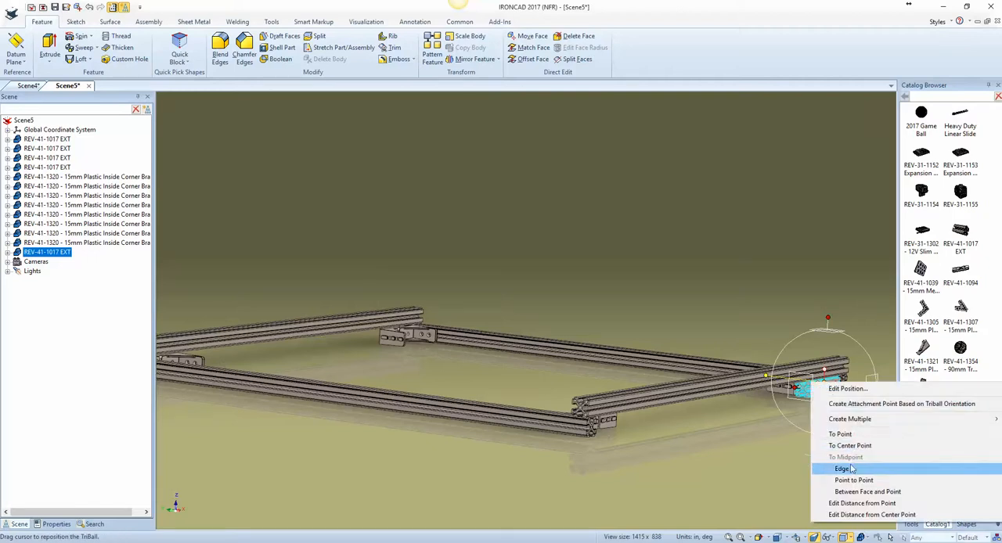
click(840, 469)
click(610, 358)
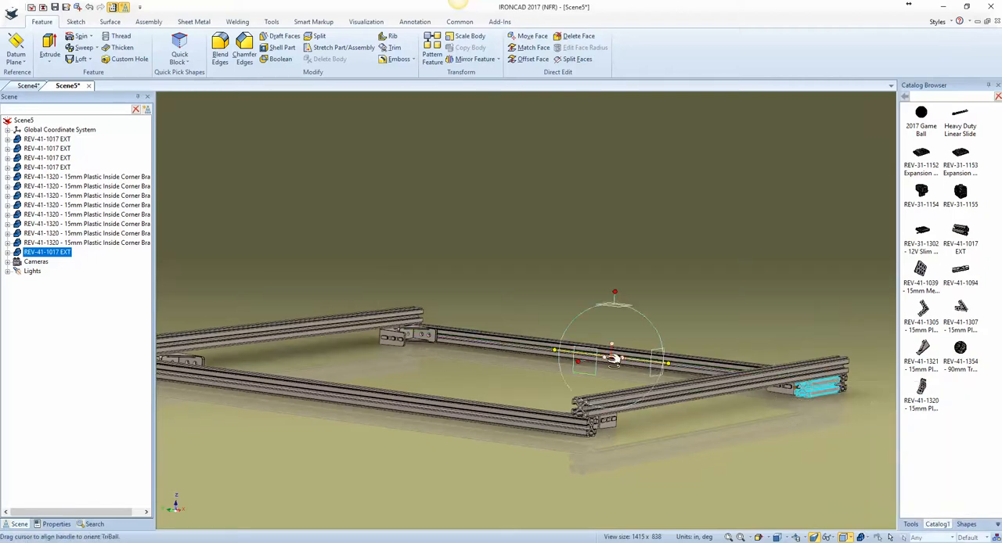
Step: Mirror the short extrusion as a copy across the lower extrusion's midpoint to the opposite corner
right_click(626, 359)
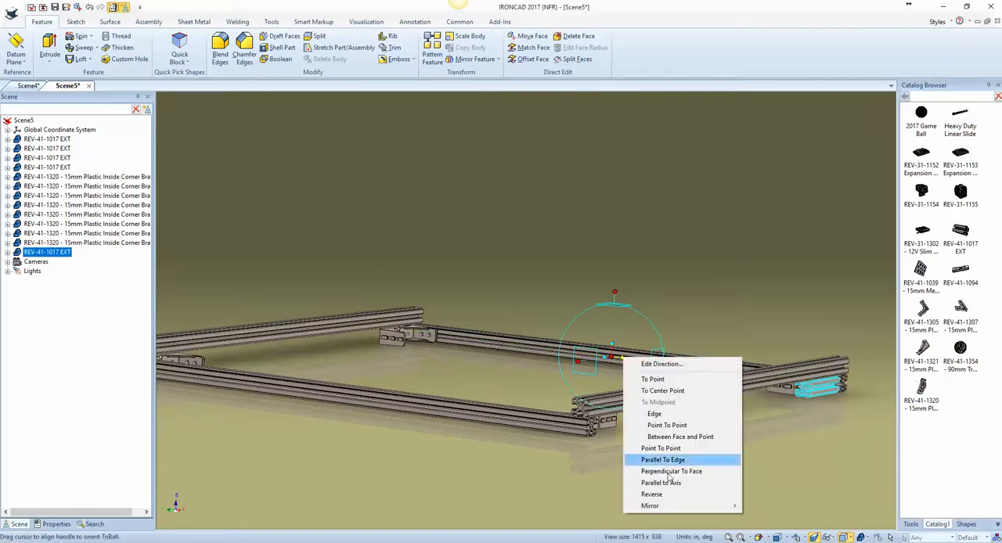
mouse_move(710, 507)
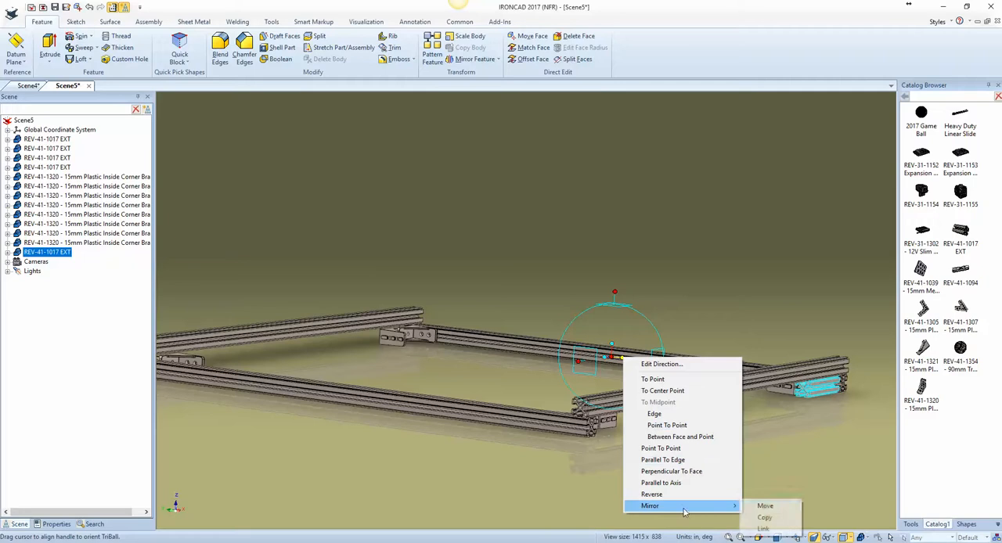
click(787, 518)
key(F10)
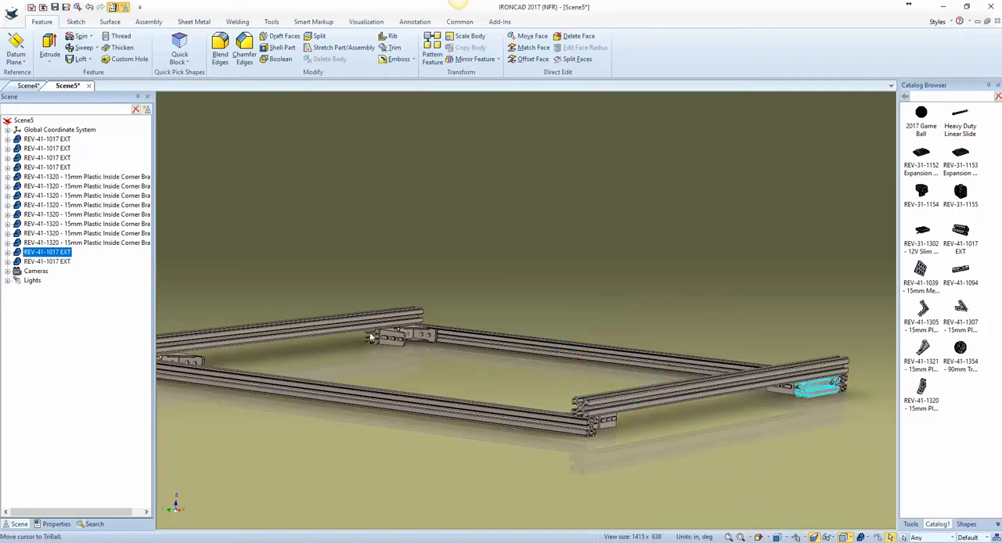
Step: Select both short extrusions and move the detached TriBall along its locked axis to the midpoint of the upper extrusion's edge
shift+click(371, 337)
key(F10)
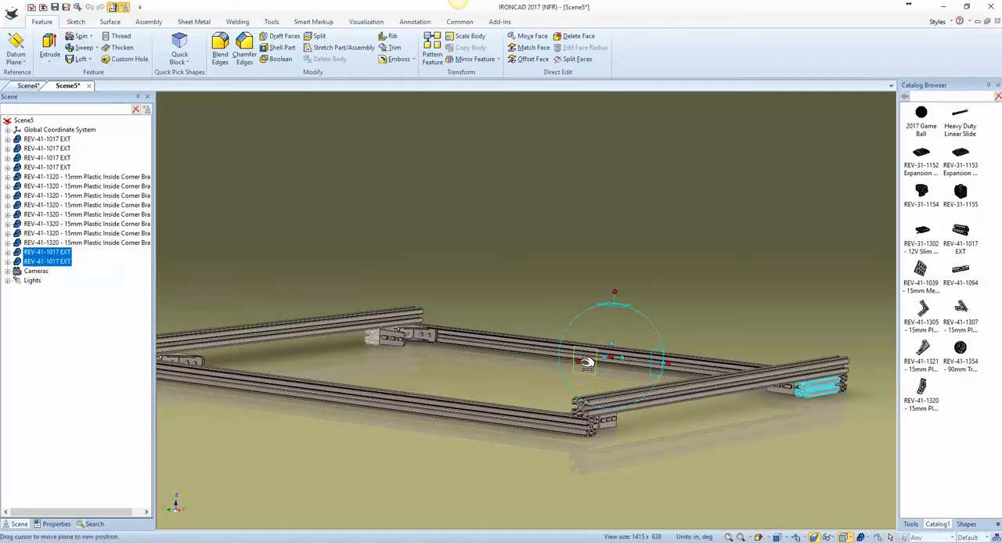
right_click(614, 359)
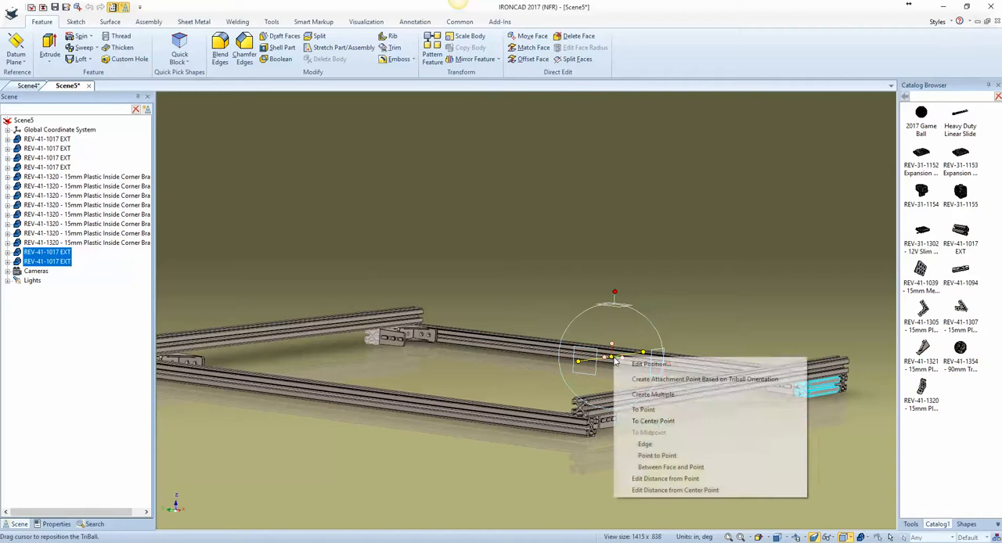
click(645, 444)
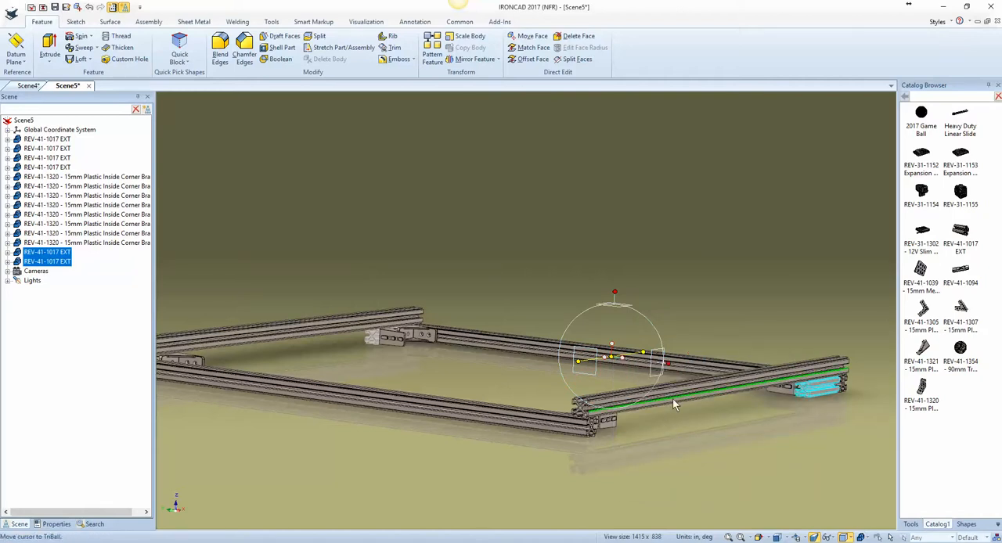
click(672, 399)
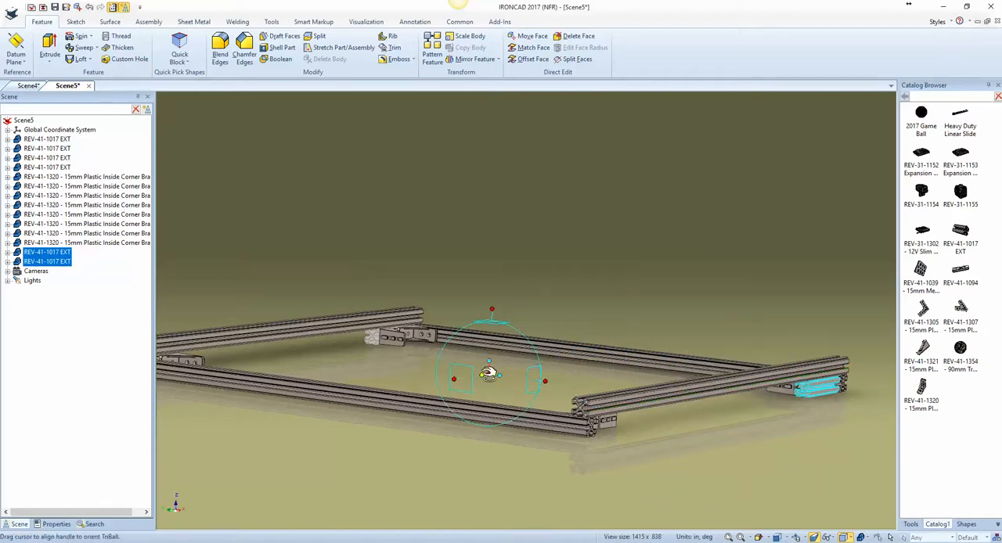
Step: Mirror both short extrusions as copies across the frame's center to the other two corners
right_click(483, 374)
mouse_move(542, 521)
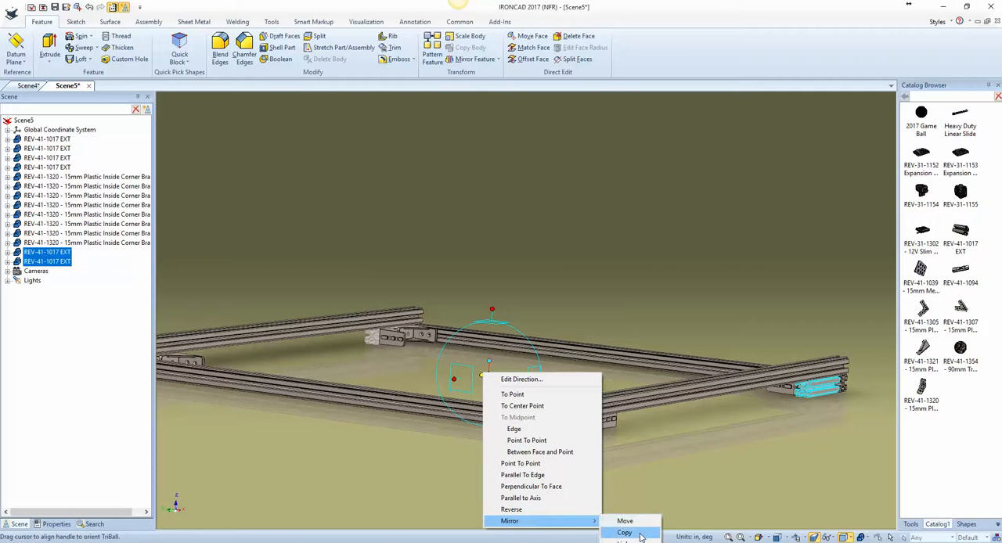
click(624, 532)
click(617, 474)
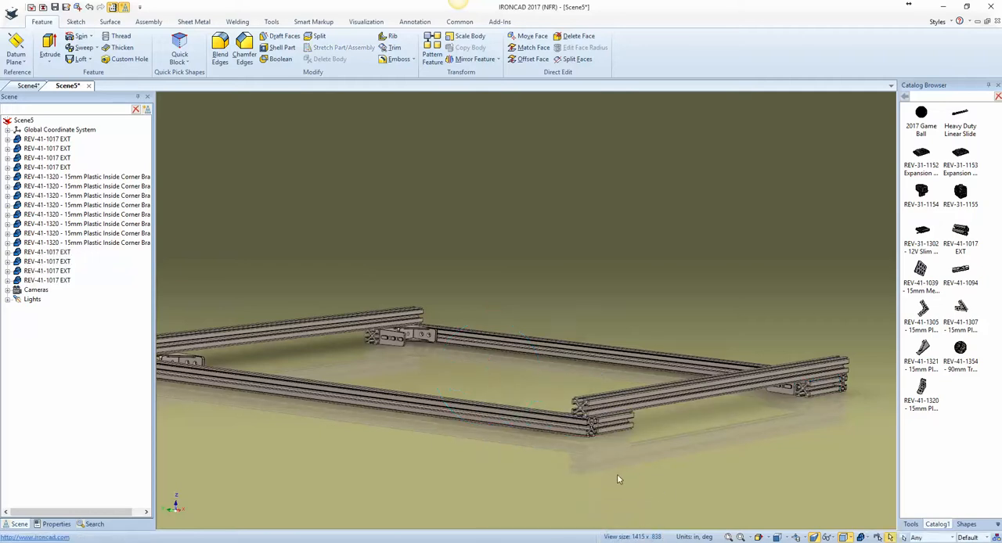
Step: Add another REV-41-1017 extrusion from the catalog inside the frame and reorient it horizontally with the TriBall, parallel to the frame's end extrusions
middle_drag(660, 471, 593, 344)
scroll(593, 344, up, 5)
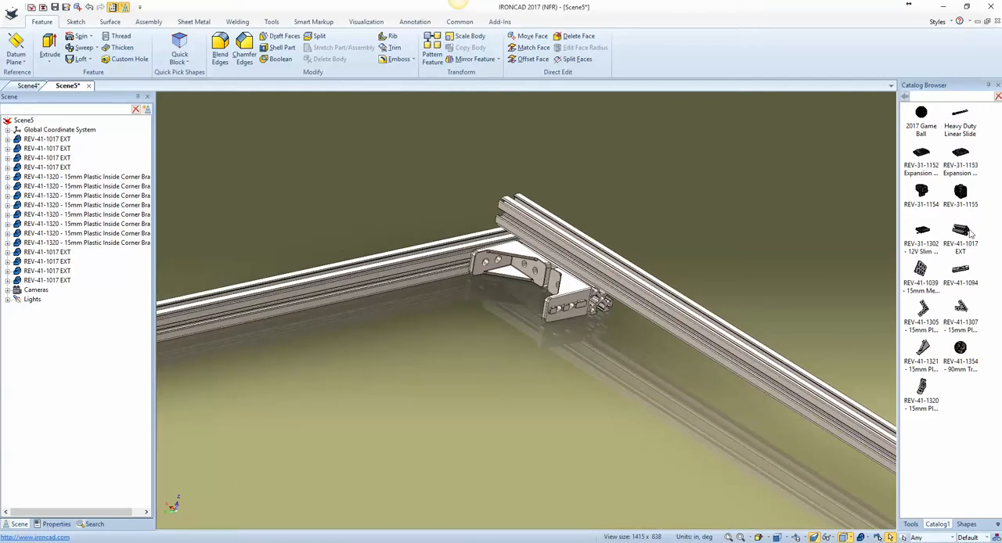
drag(584, 415, 577, 413)
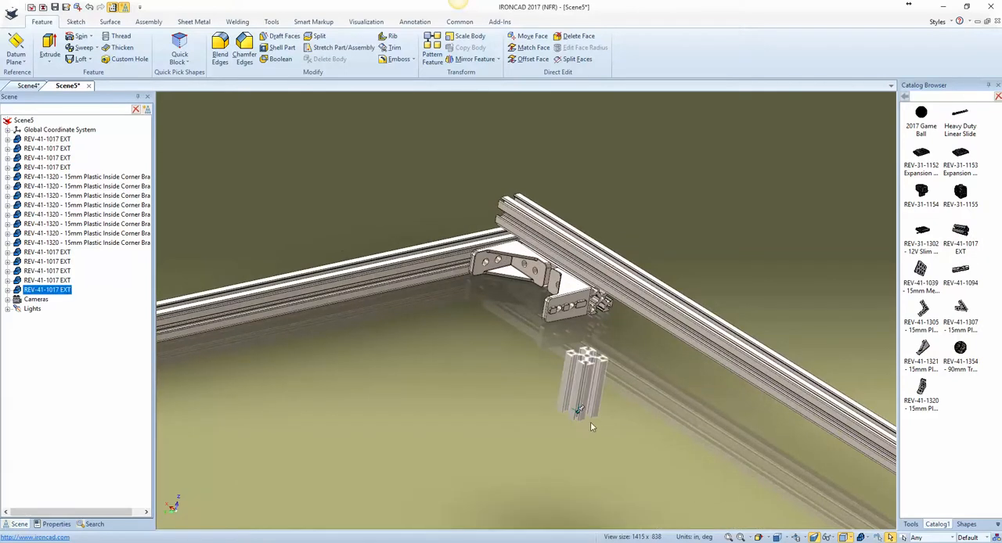
key(F10)
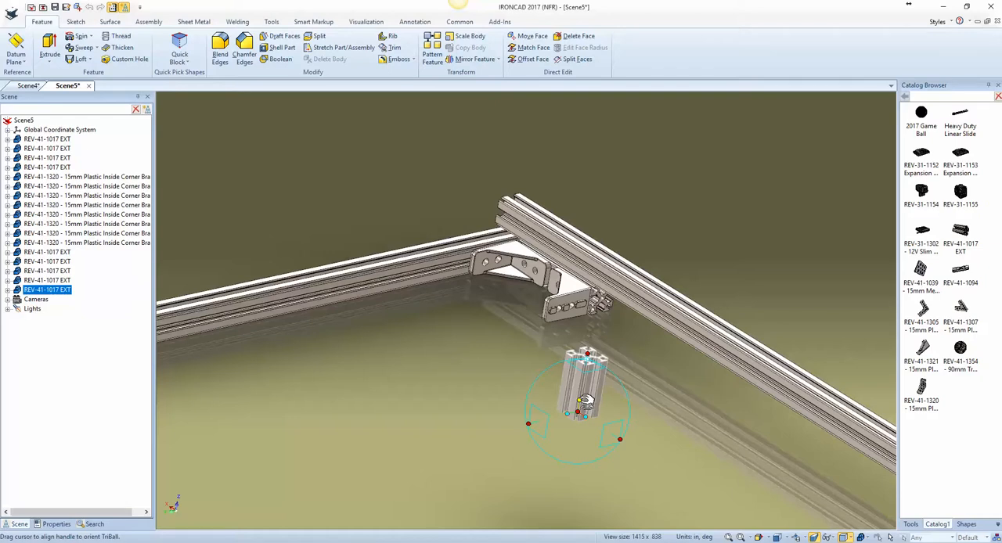
drag(586, 401, 336, 284)
scroll(434, 344, down, 5)
middle_drag(403, 383, 302, 319)
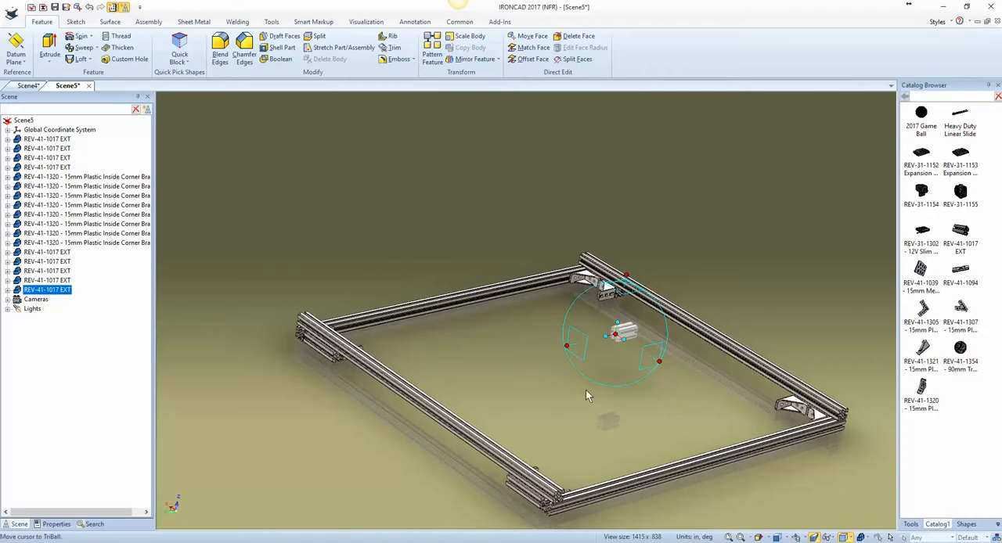
Step: Move the new extrusion's TriBall to the center point of the hole in the near corner's short extrusion end
right_click(616, 335)
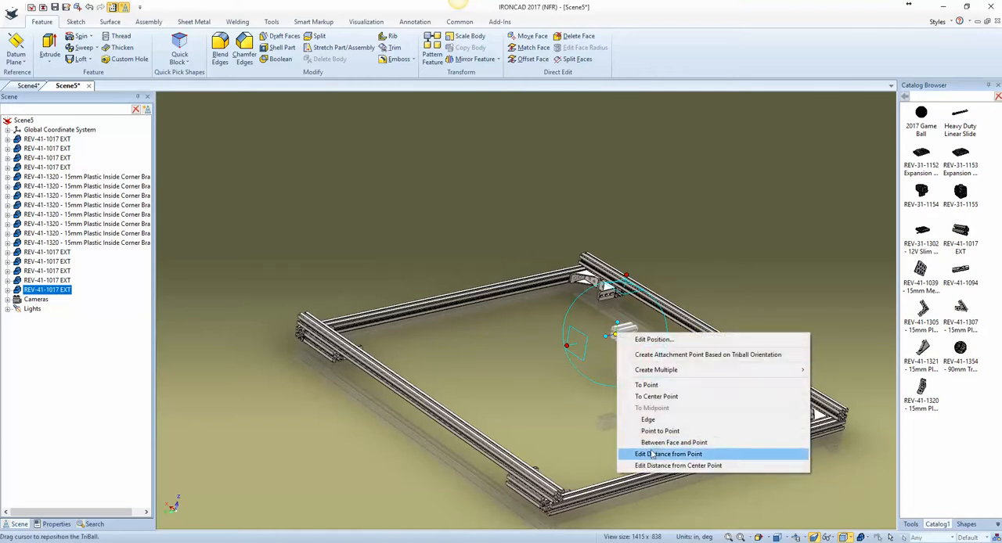
click(656, 396)
scroll(357, 386, up, 5)
scroll(319, 381, up, 5)
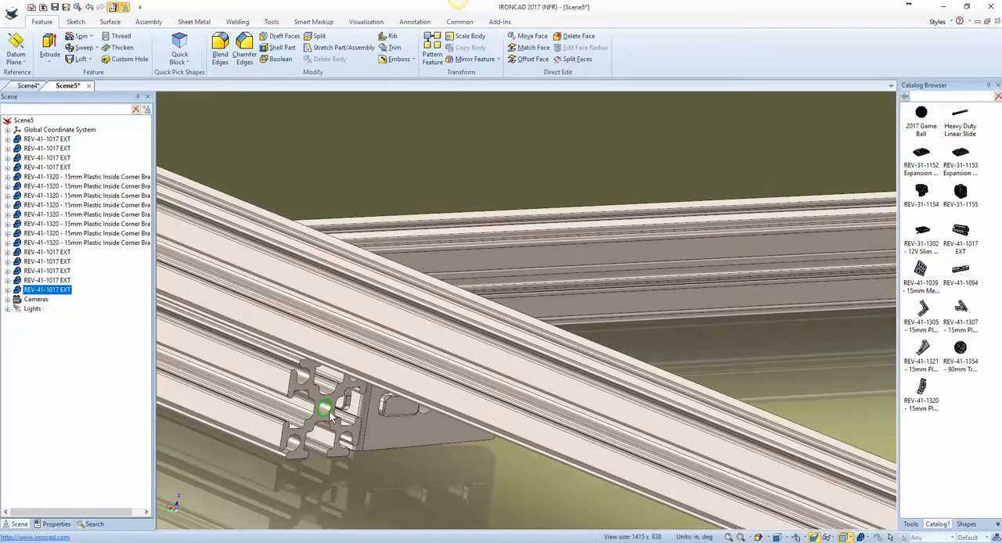
click(331, 417)
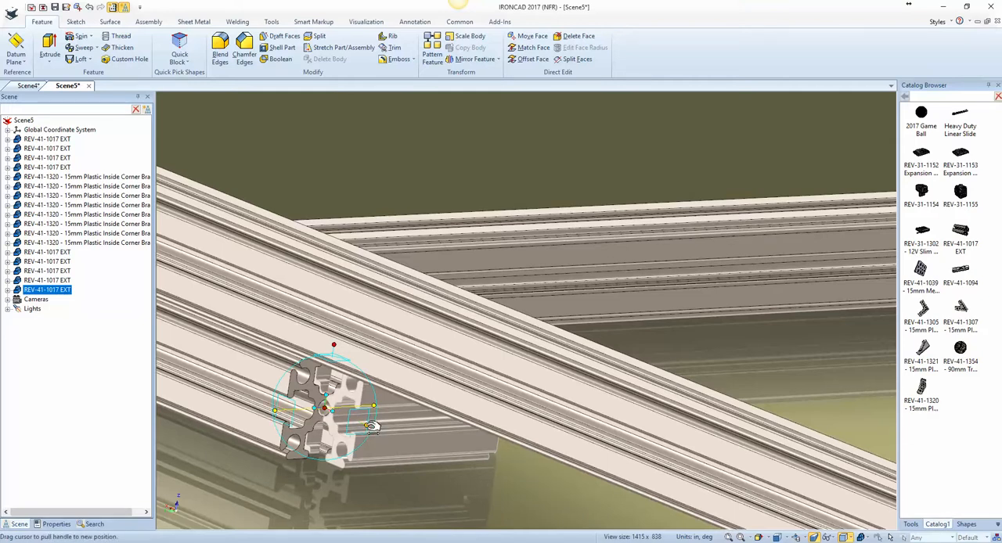
Step: Slide the new extrusion along the side extrusion and use its detached TriBall to butt its edge against the short extrusion's inner end
drag(371, 426, 429, 389)
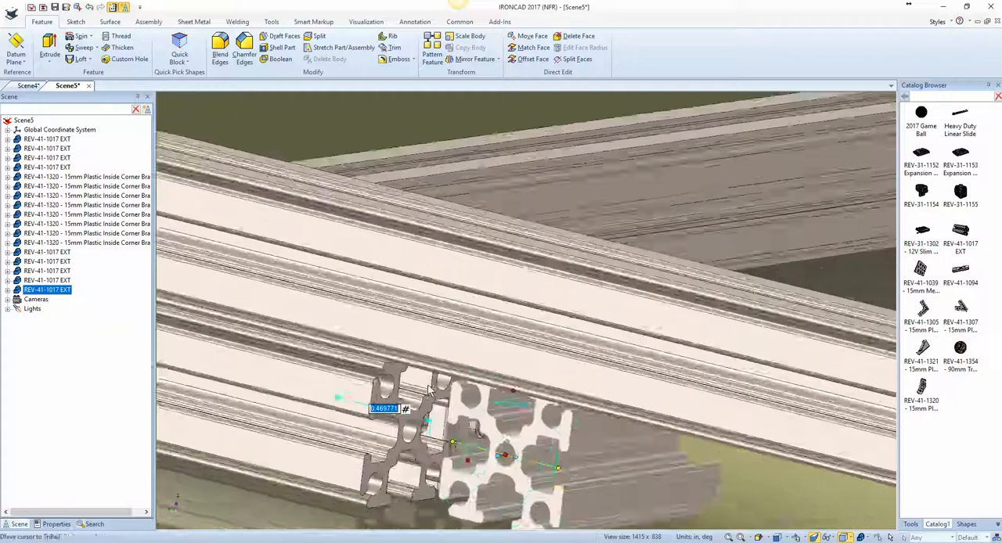
scroll(428, 390, up, 2)
key(space)
drag(523, 485, 445, 412)
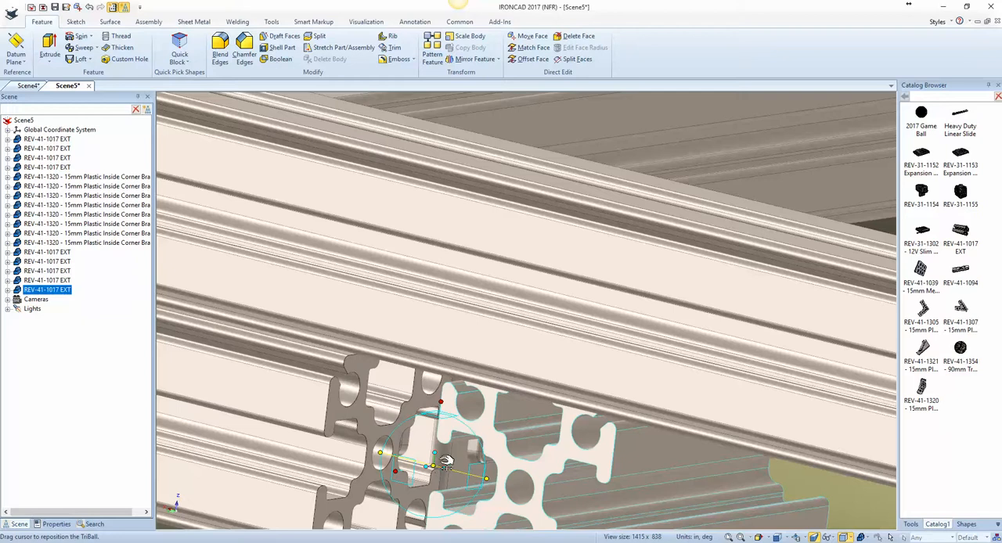
drag(445, 462, 416, 449)
middle_drag(352, 505, 358, 459)
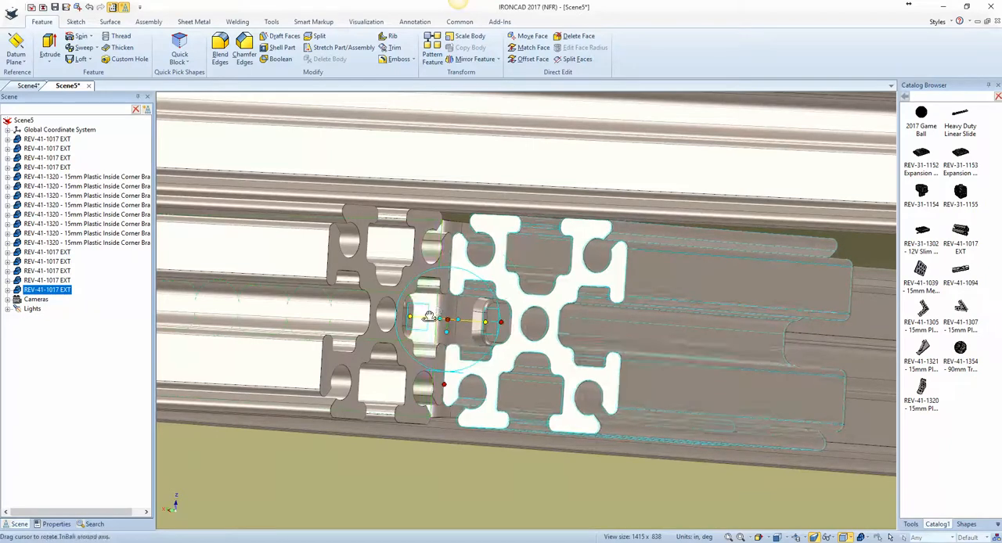
Step: Stretch the new extrusion's far end across the frame to the opposite side extrusion, forming a crossbar
scroll(539, 358, down, 3)
middle_drag(538, 358, 498, 313)
scroll(572, 406, down, 5)
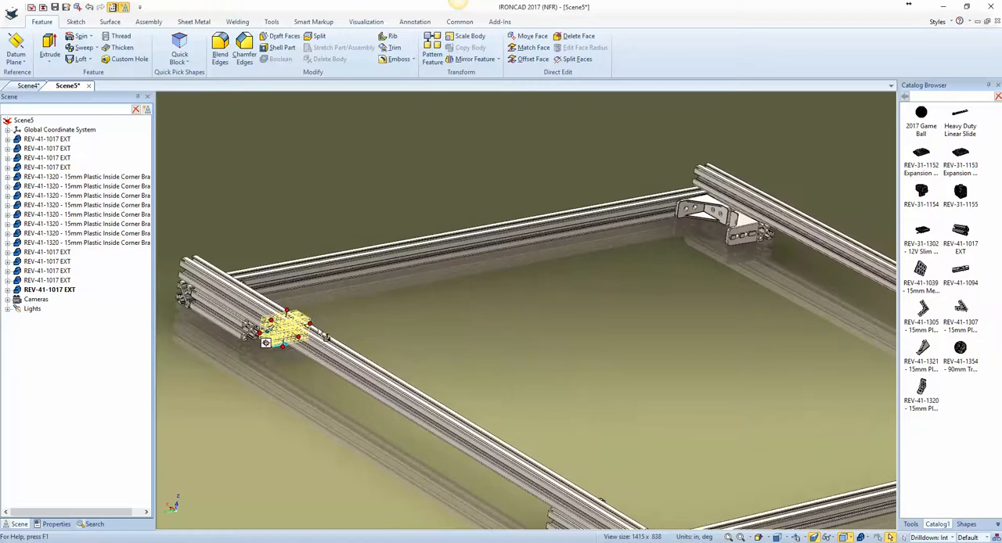
drag(445, 308, 771, 234)
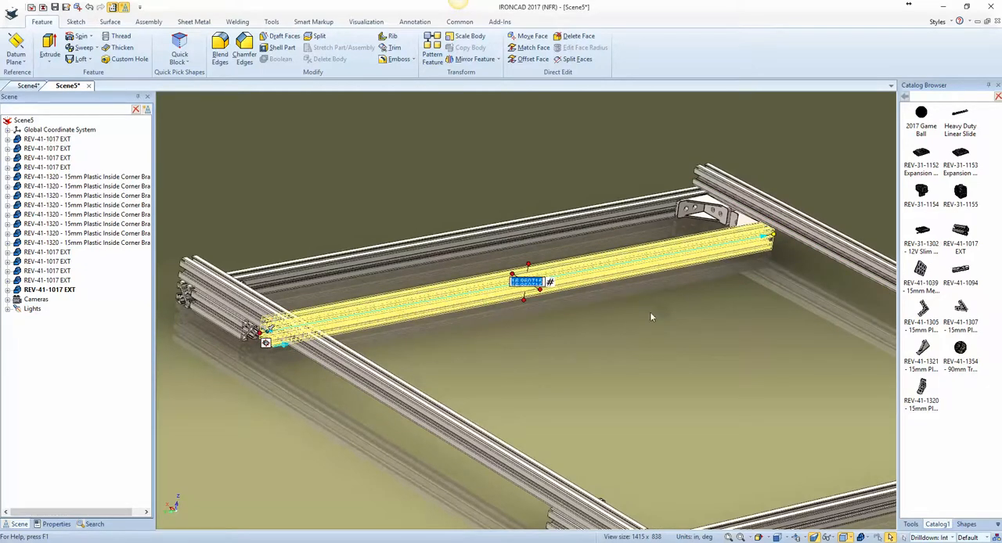
click(610, 346)
scroll(602, 354, down, 3)
Step: Select the new crossbar and move its detached TriBall to the midpoint of the side extrusion's long edge
click(501, 298)
key(F10)
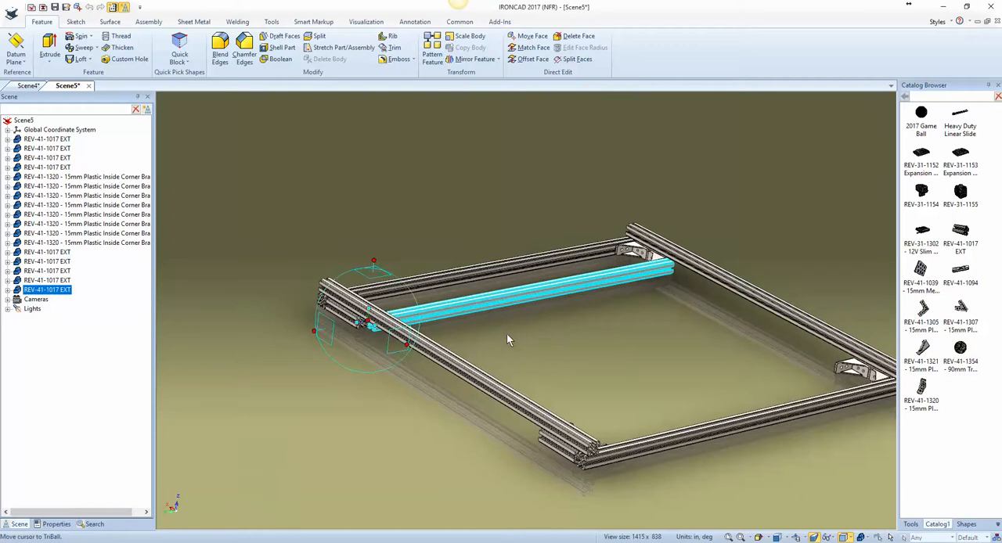
right_click(375, 322)
click(427, 407)
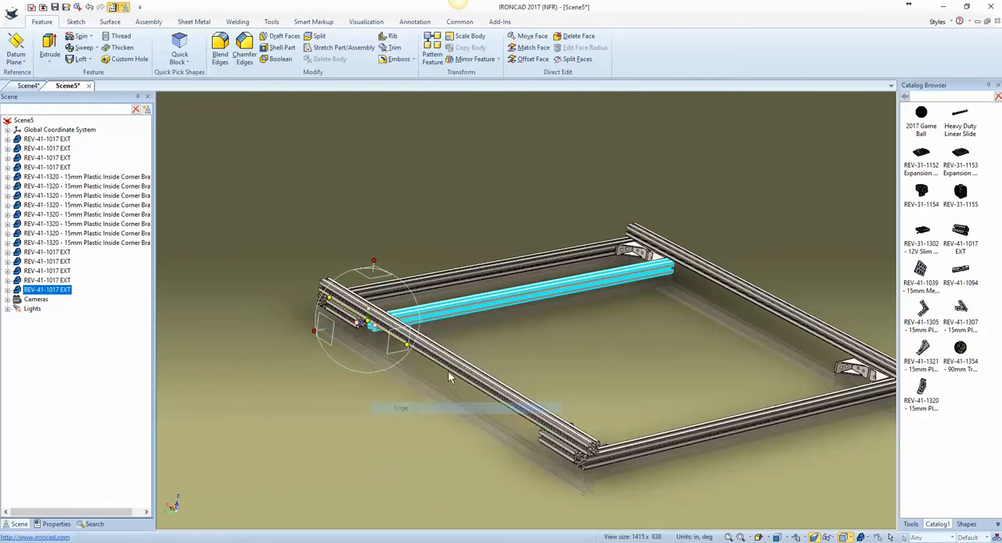
click(460, 372)
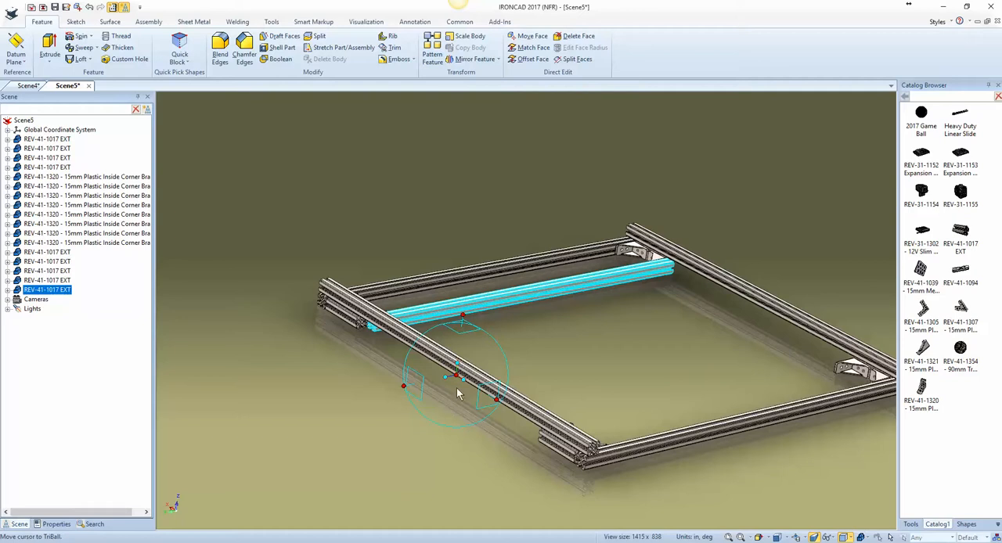
Step: Mirror the crossbar as a copy across the side extrusion's midpoint to the other end of the frame
right_click(461, 377)
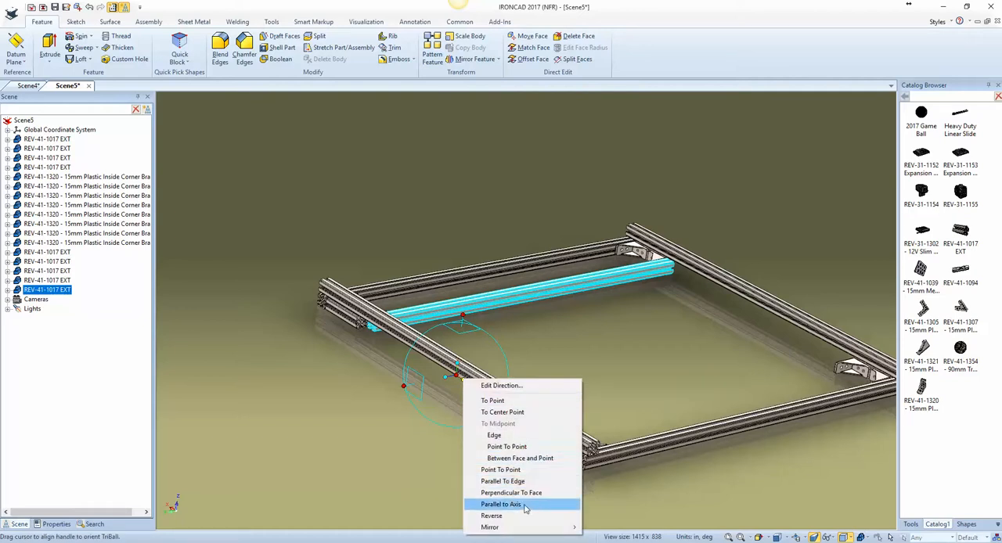
mouse_move(527, 528)
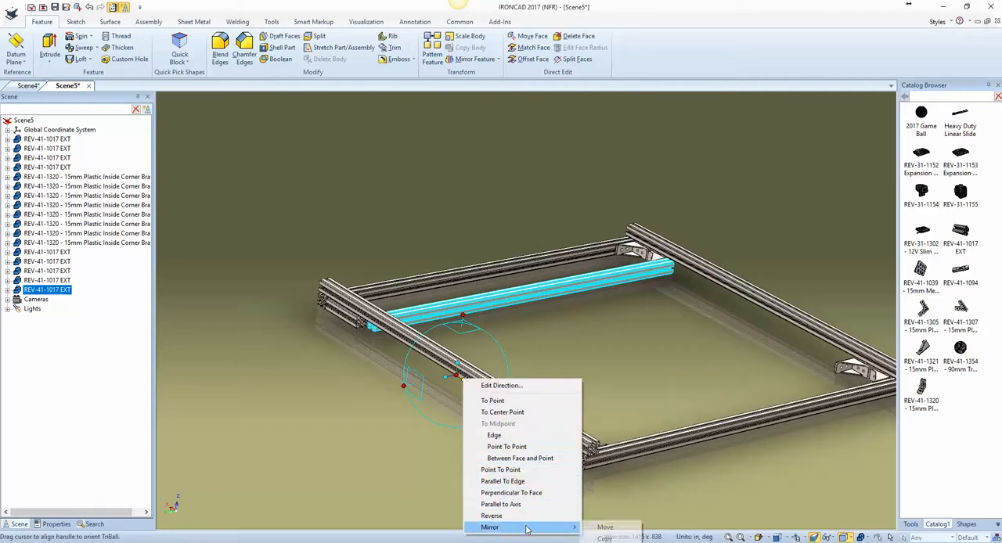
click(605, 539)
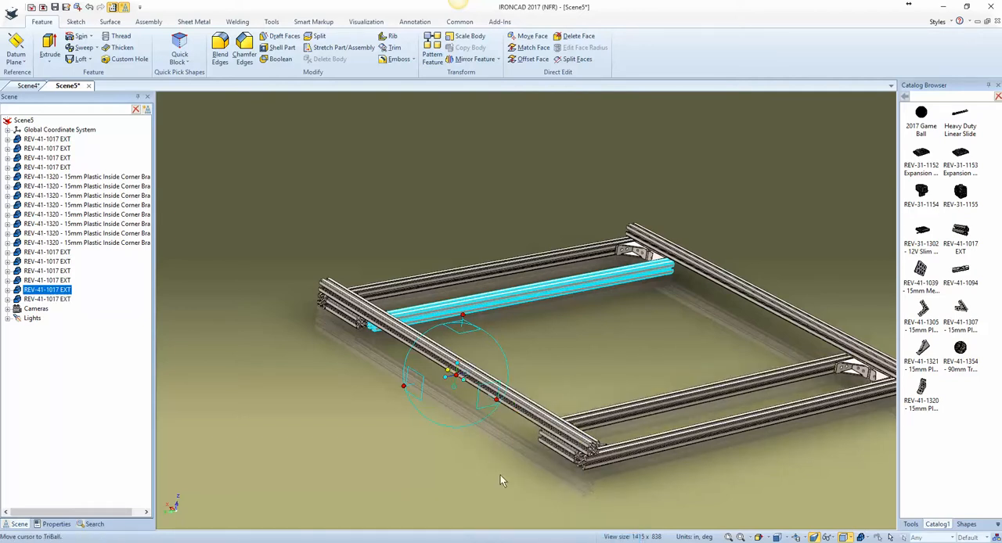
click(459, 469)
middle_drag(459, 468, 444, 437)
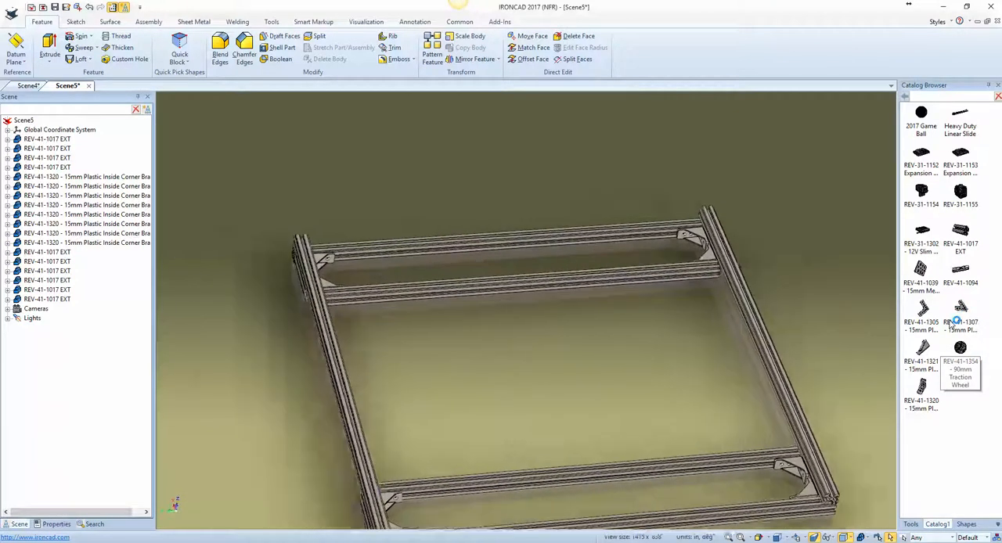
Step: Add a REV-41-1321 lap corner bracket near the frame's corner and rotate it with the TriBall to lie flat on the end extrusion
drag(924, 350, 864, 321)
drag(725, 213, 743, 195)
scroll(732, 225, up, 5)
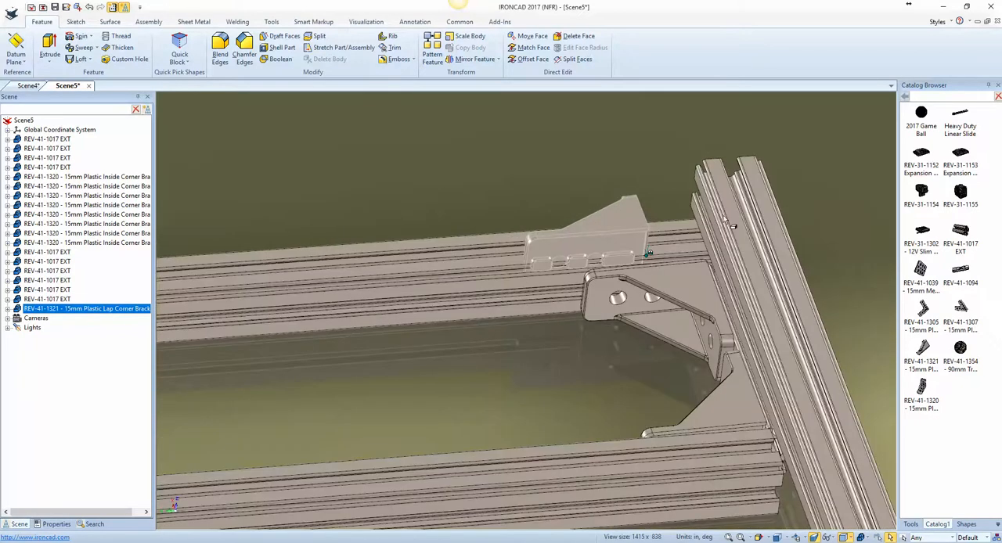
key(F10)
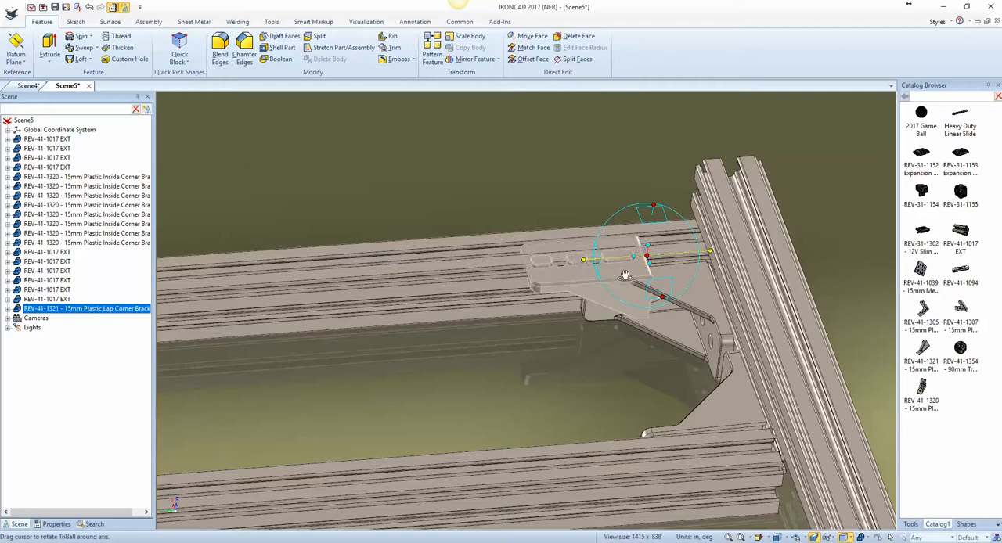
right_drag(620, 268, 632, 230)
click(650, 237)
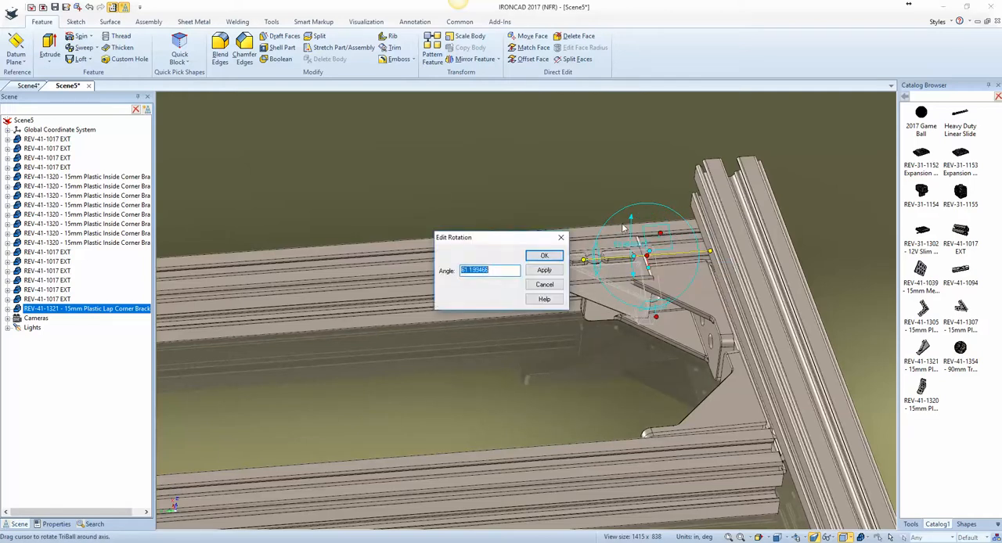
key(Return)
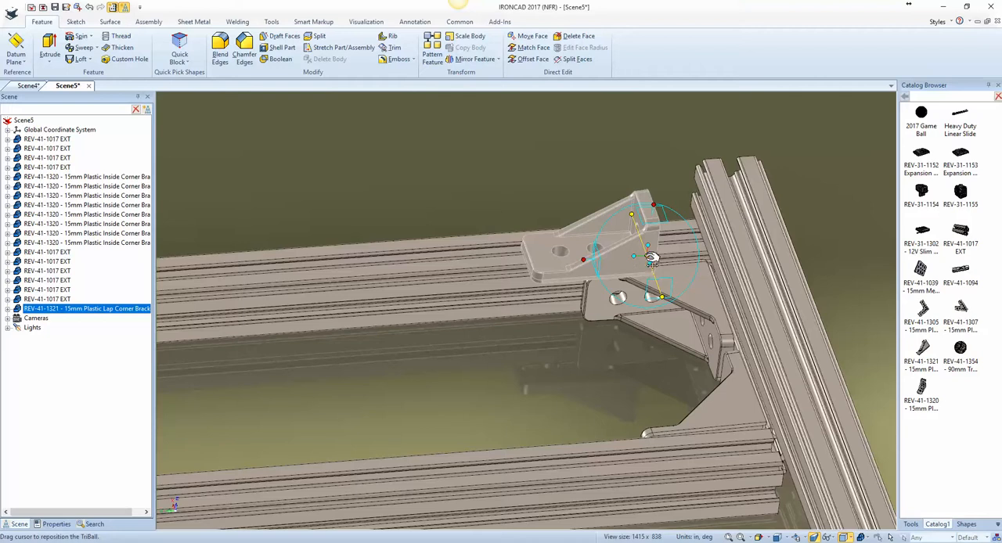
Step: Align the lap corner bracket along its locked axis with the center point of the end extrusion's hole
right_click(646, 256)
middle_drag(702, 322, 729, 328)
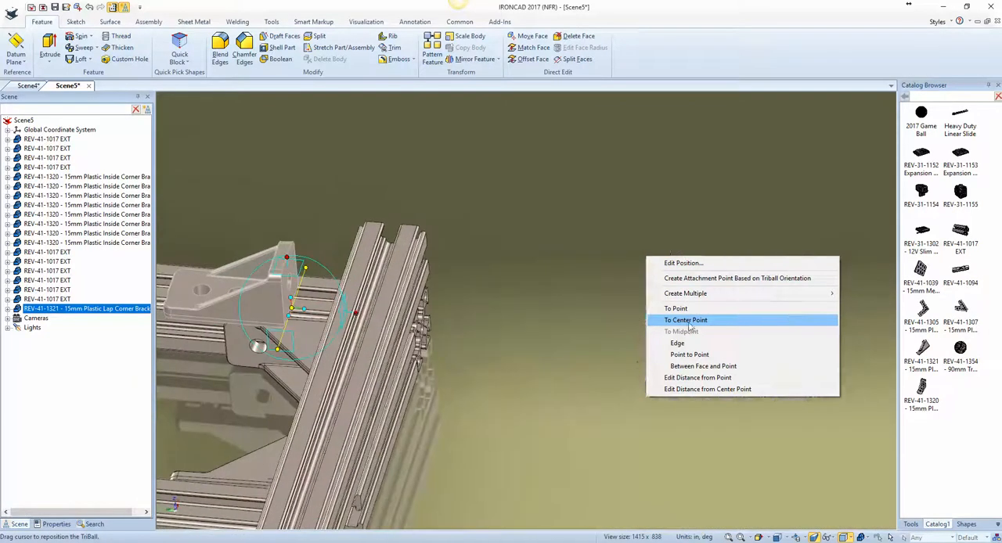
click(690, 322)
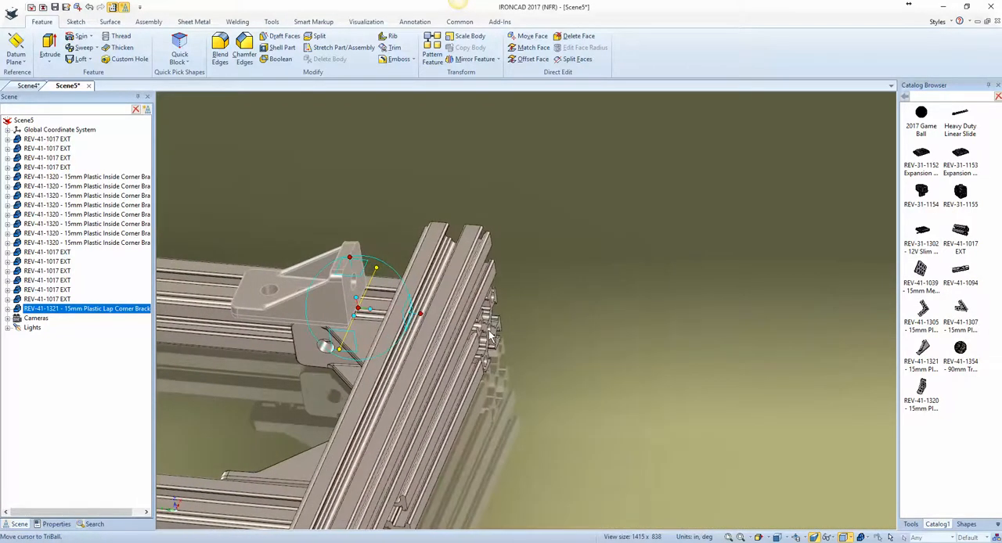
right_click(358, 307)
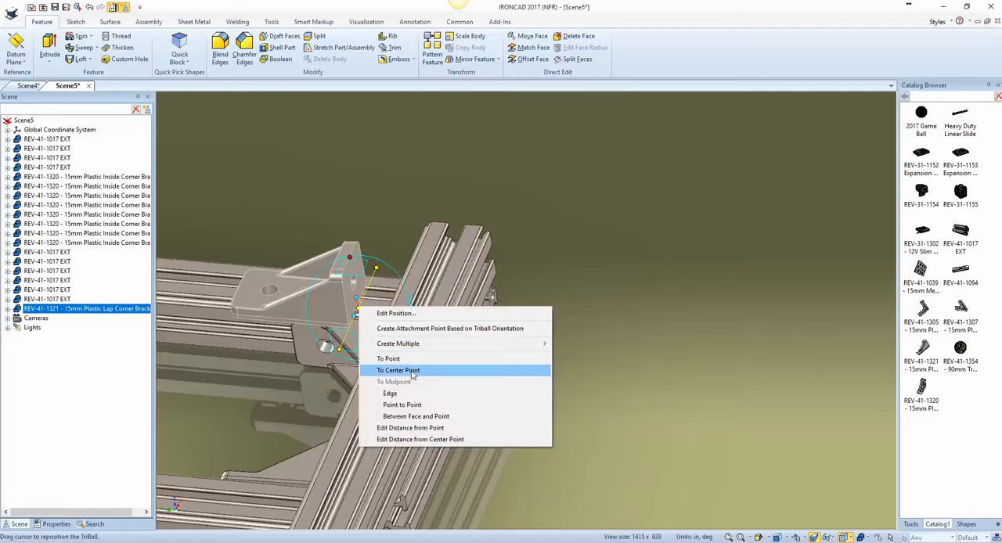
click(412, 372)
click(490, 331)
Step: Slide the lap corner bracket along the end extrusion until it meets the side extrusion at the corner
middle_drag(603, 377, 412, 350)
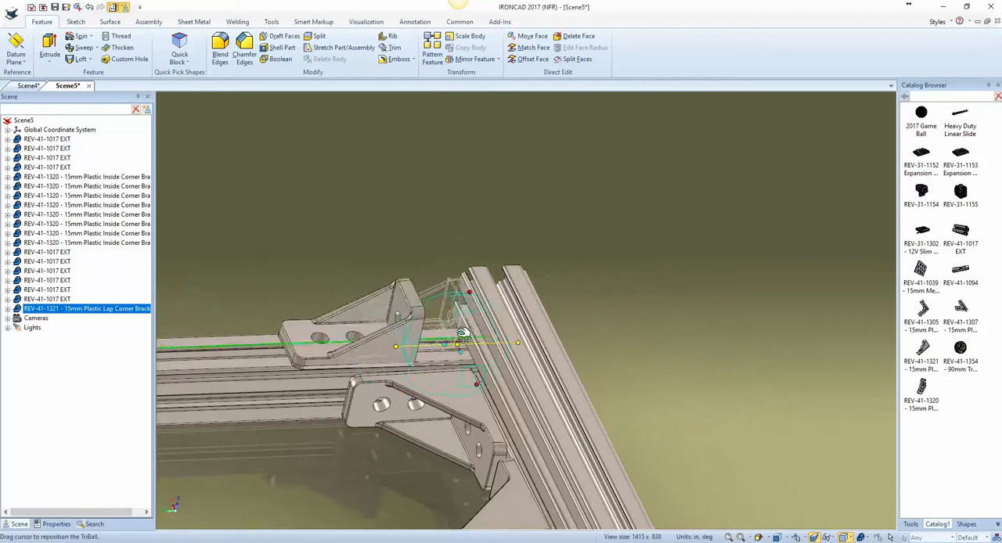
drag(463, 334, 462, 336)
key(F8)
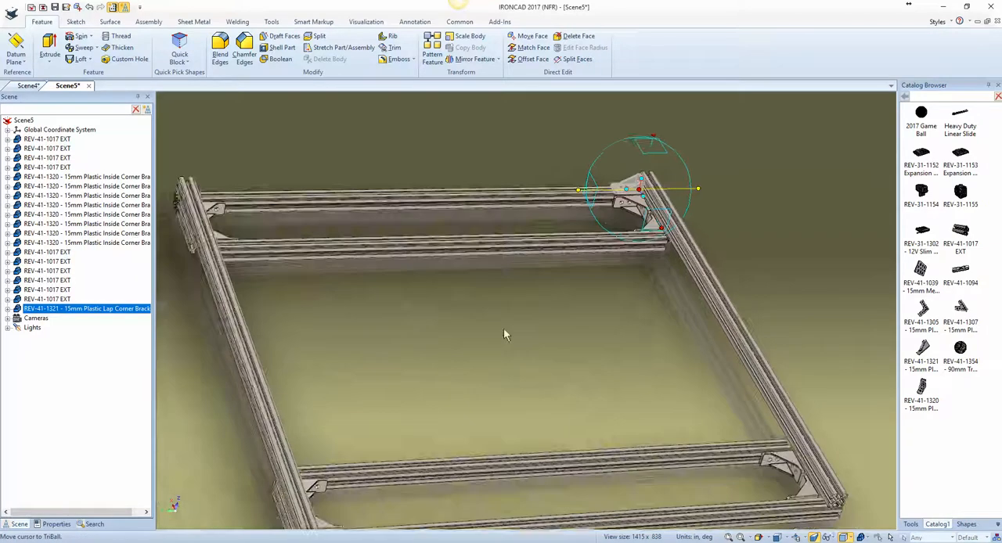
scroll(505, 335, down, 2)
scroll(662, 194, up, 5)
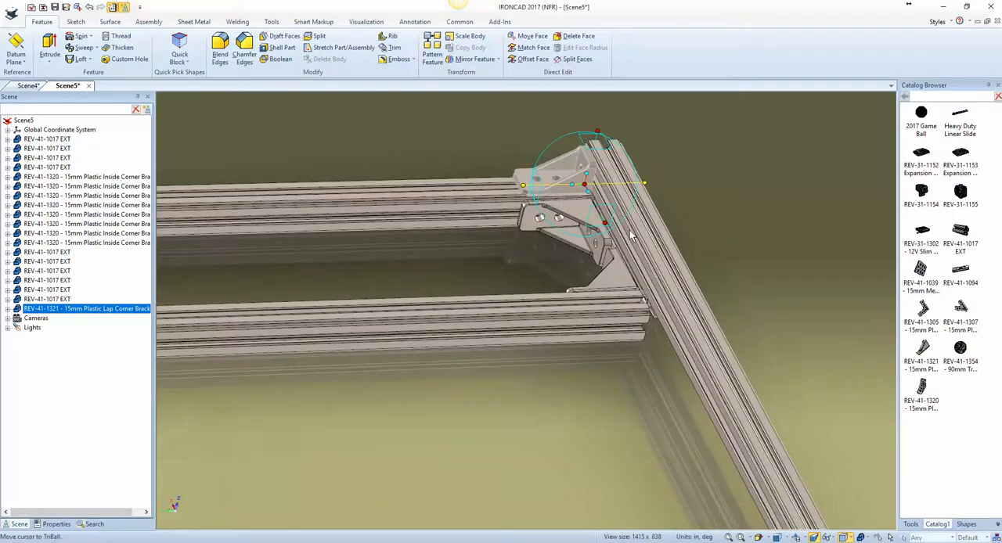
Step: Reposition only the TriBall at the midpoint between the hole centers of the end extrusion and the parallel inner crossbar
middle_drag(631, 230, 617, 464)
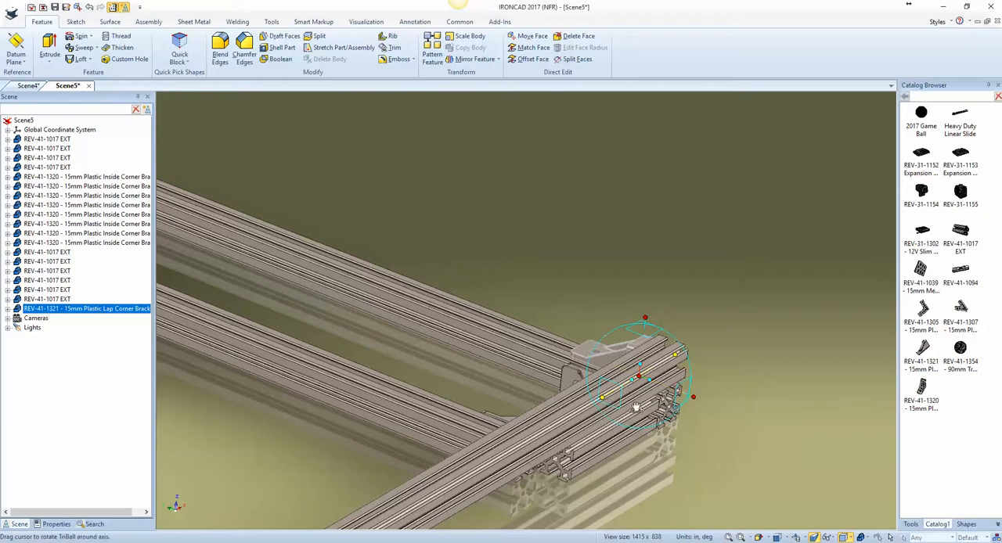
right_click(639, 377)
right_click(639, 377)
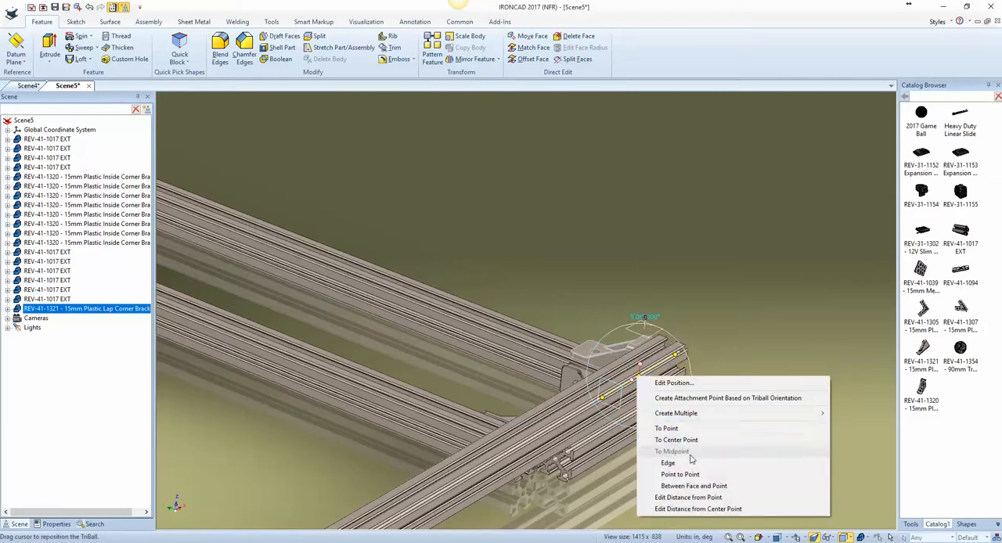
click(680, 474)
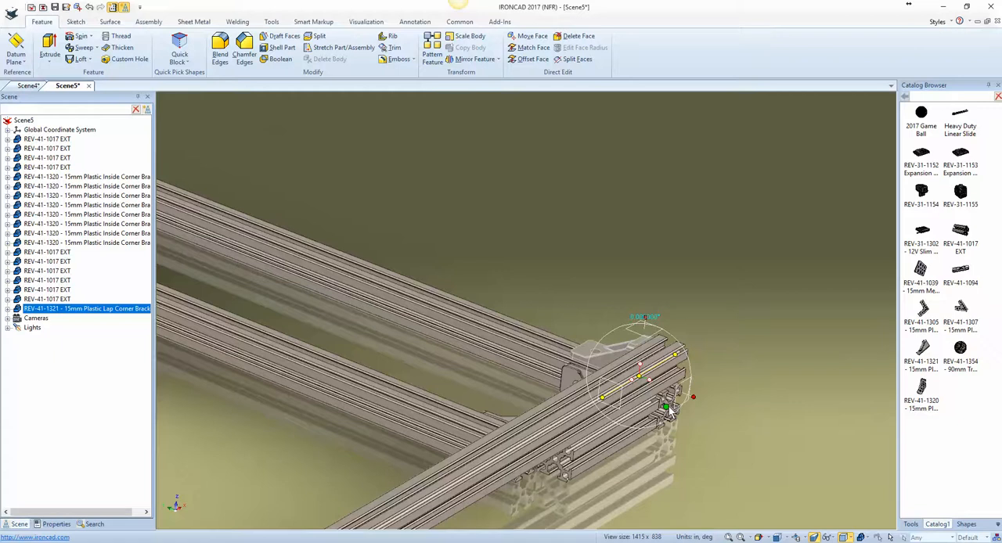
scroll(671, 413, up, 3)
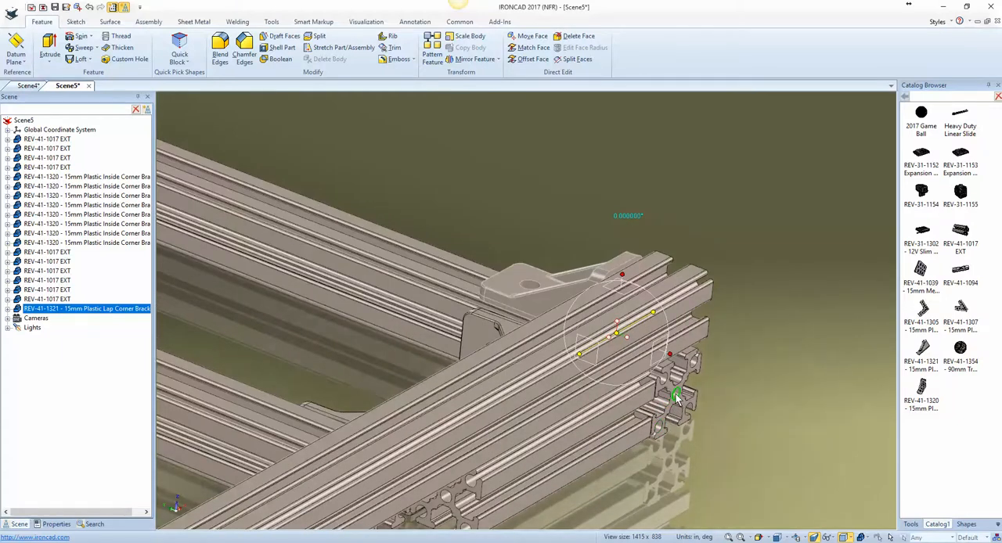
middle_drag(678, 405, 668, 445)
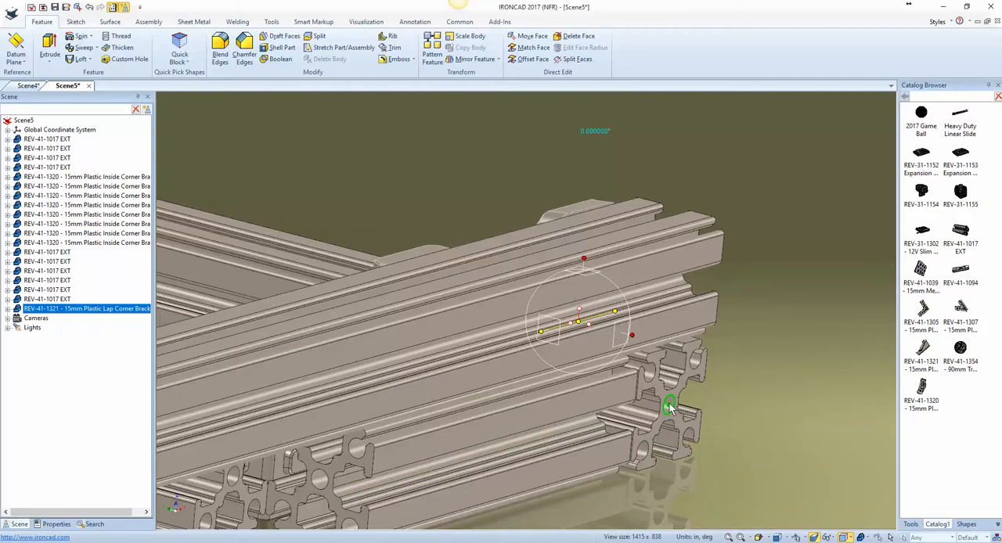
middle_drag(669, 406, 332, 432)
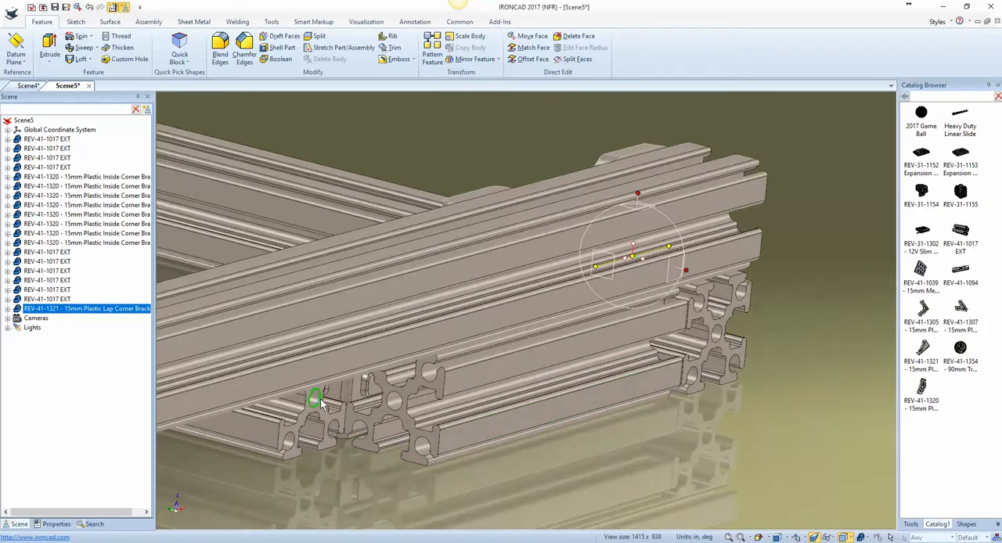
click(316, 399)
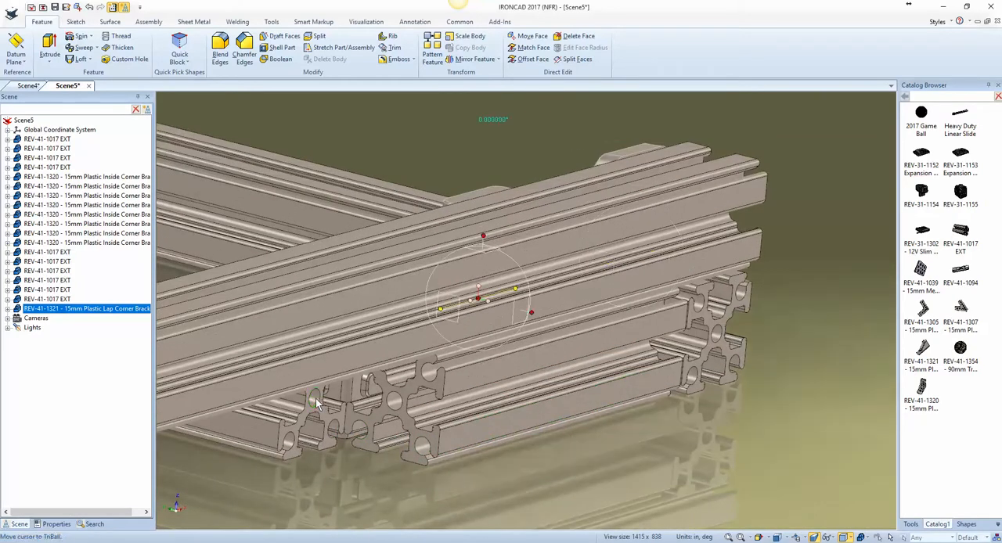
Step: Mirror the lap corner bracket as a copy through the TriBall onto the inner crossbar
right_click(472, 301)
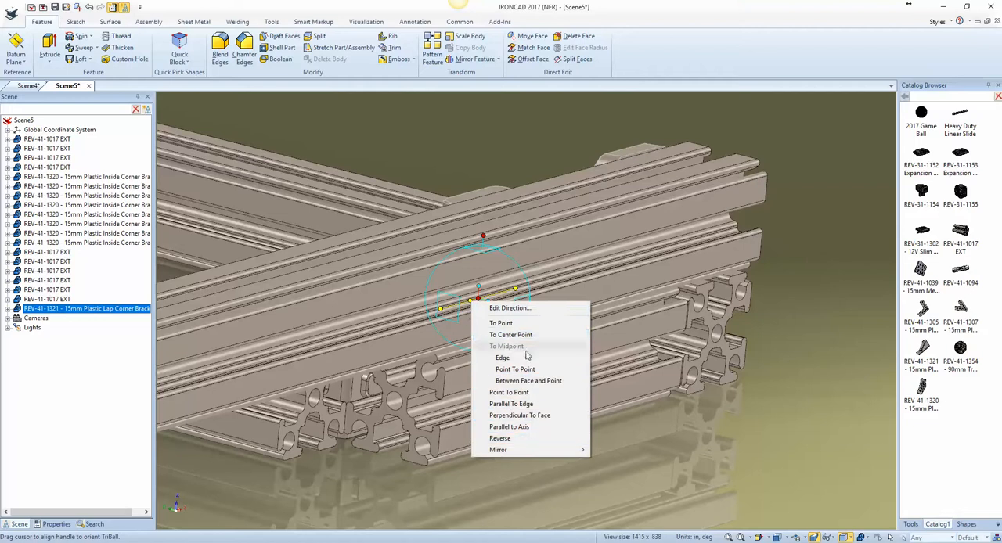
mouse_move(540, 450)
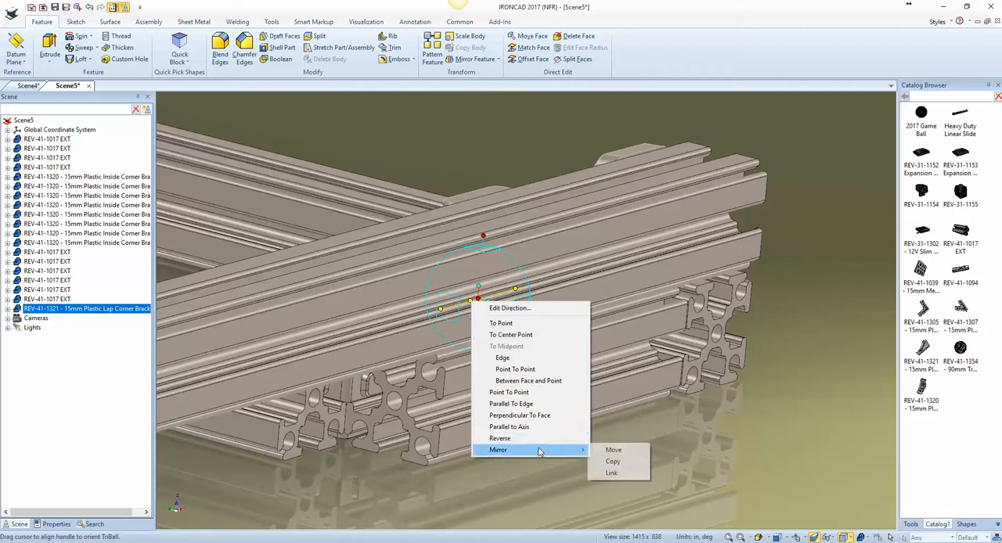
click(623, 461)
Step: Select both lap corner brackets and reposition their TriBall at the midpoint of the inner crossbar's edge
scroll(526, 427, down, 5)
scroll(508, 435, up, 6)
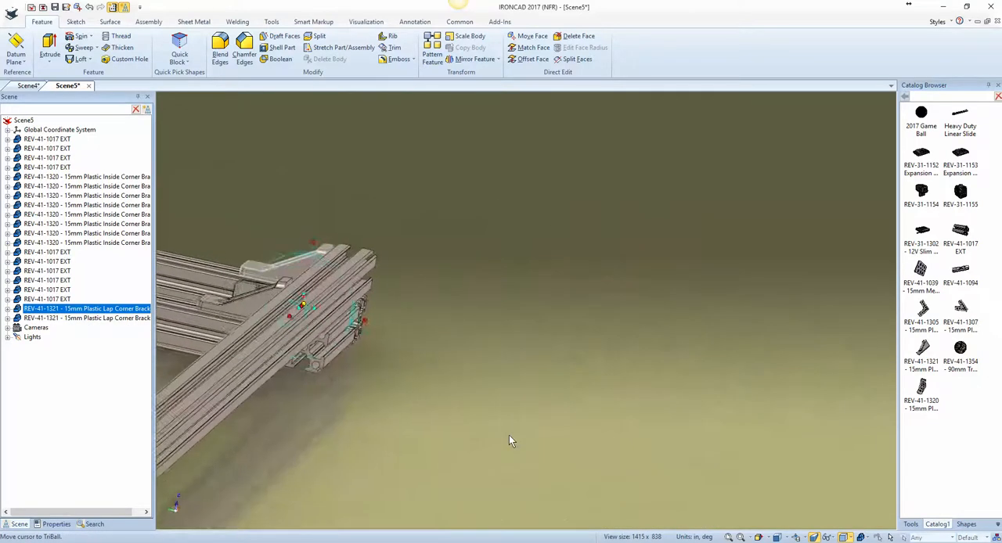
scroll(509, 437, up, 6)
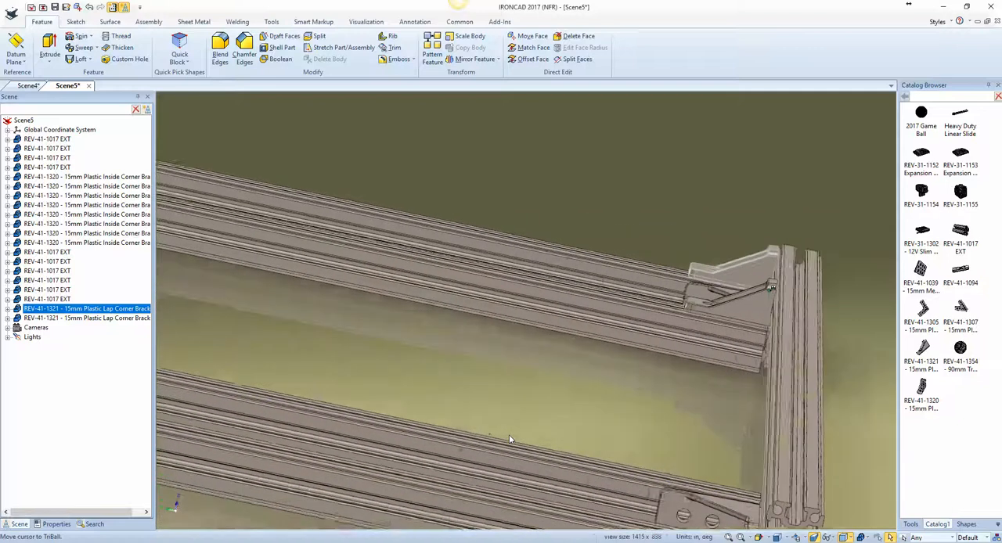
scroll(509, 438, up, 5)
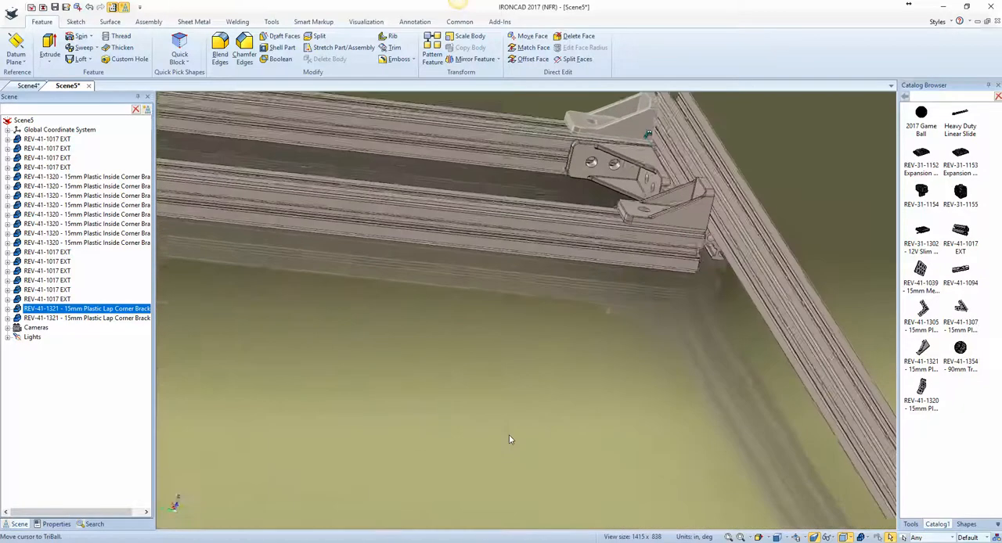
shift+click(667, 207)
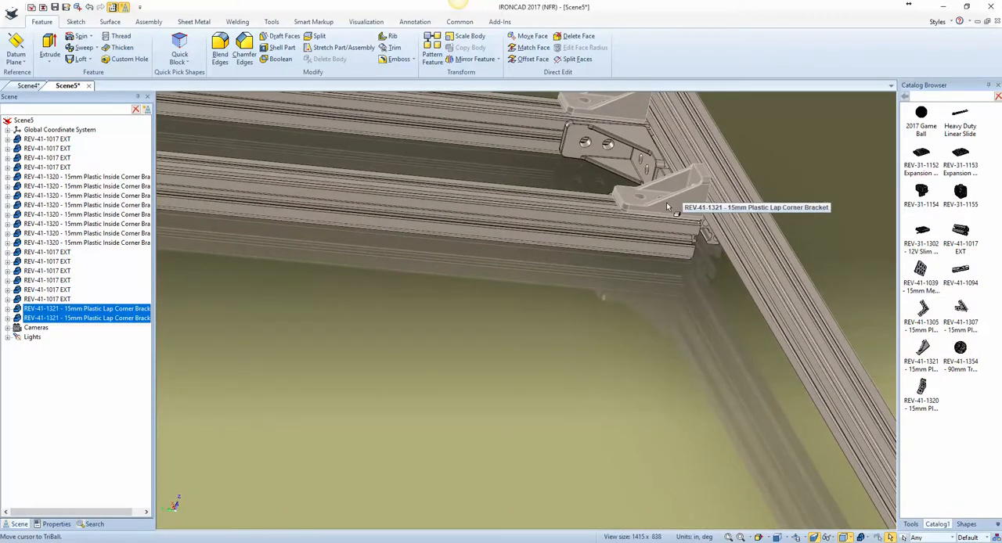
key(F10)
scroll(667, 206, down, 4)
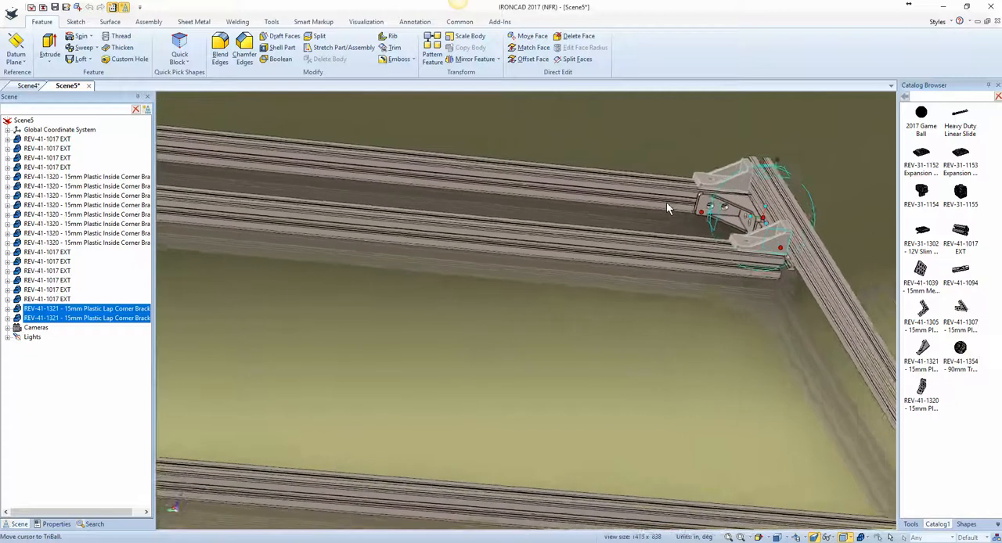
scroll(666, 202, down, 5)
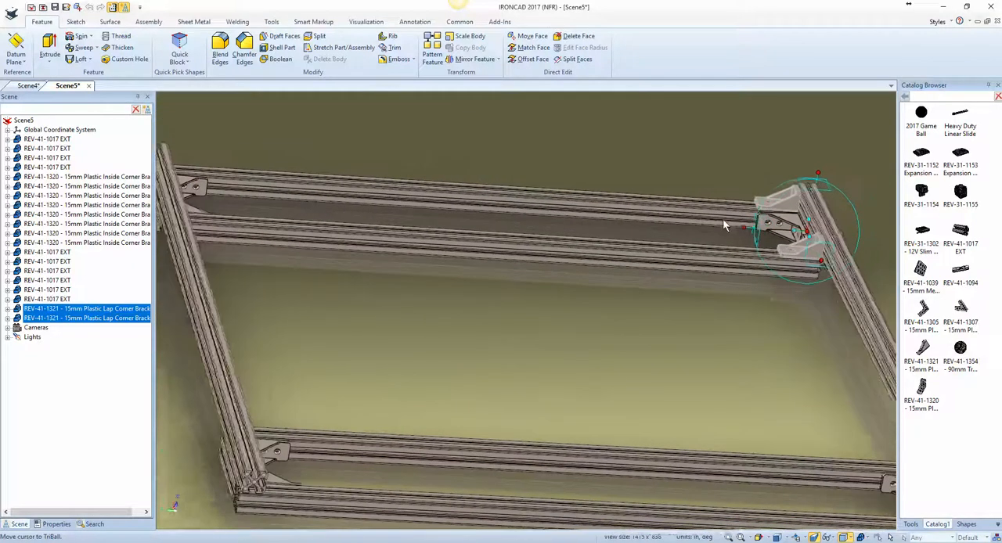
right_click(812, 231)
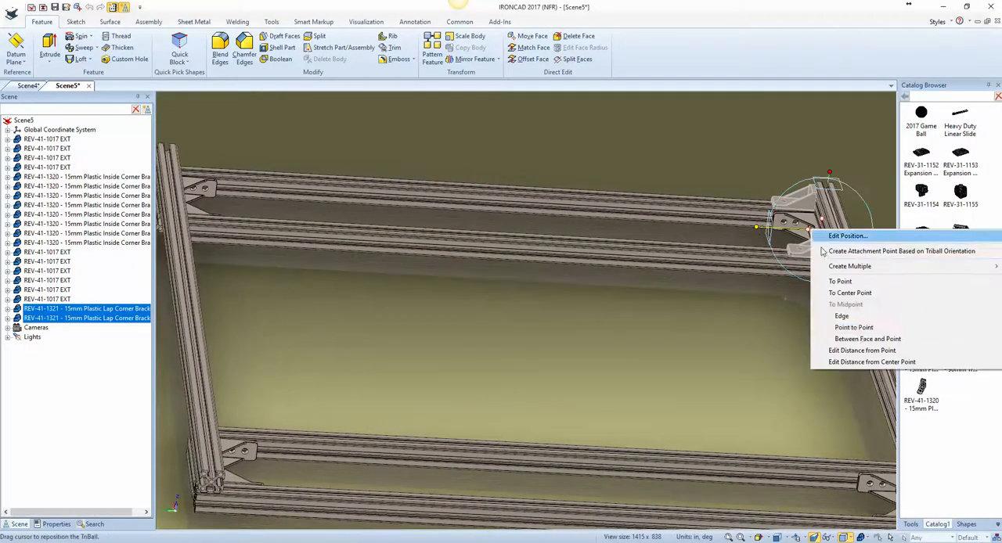
click(842, 315)
click(583, 250)
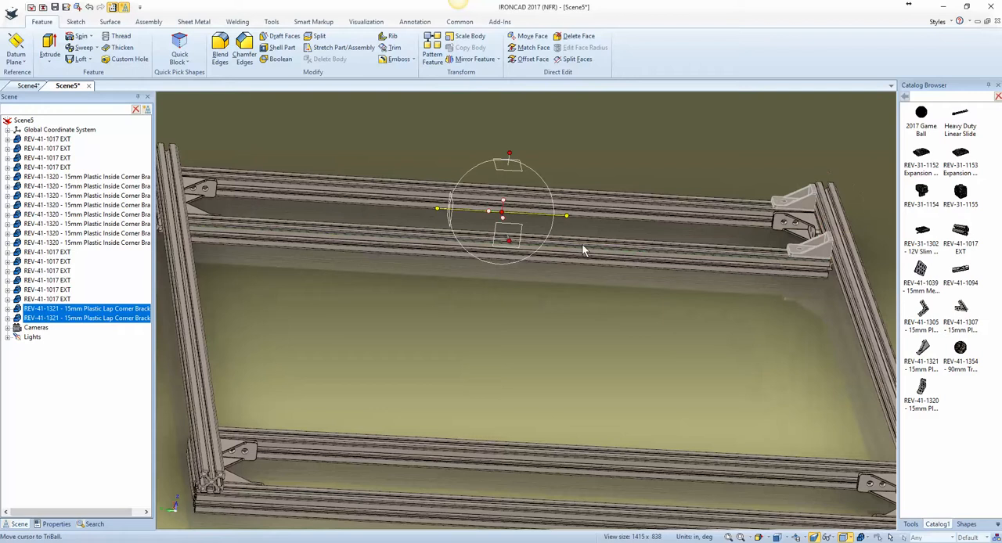
Step: Mirror the two lap corner brackets as copies to the opposite end of the crossbars
right_click(488, 211)
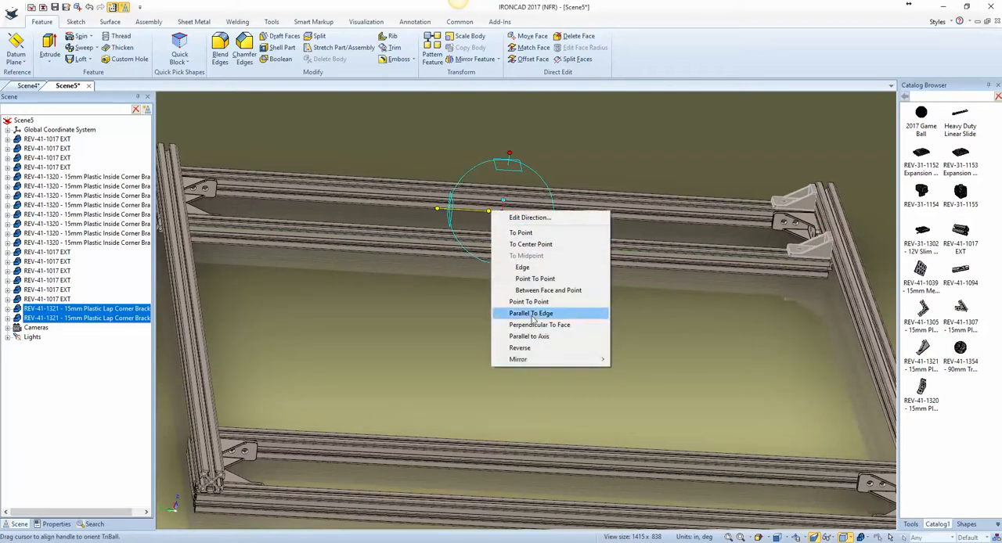
mouse_move(548, 359)
click(632, 370)
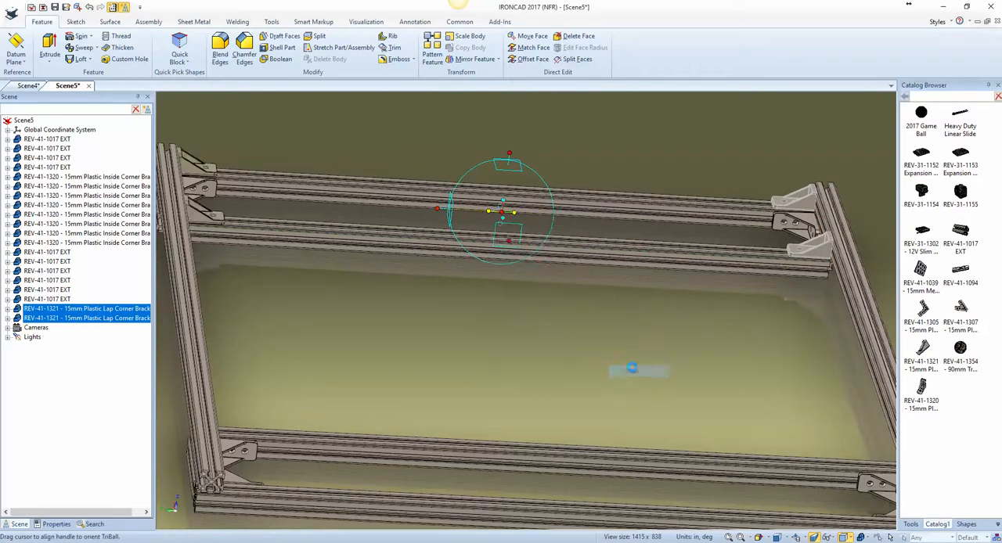
key(F10)
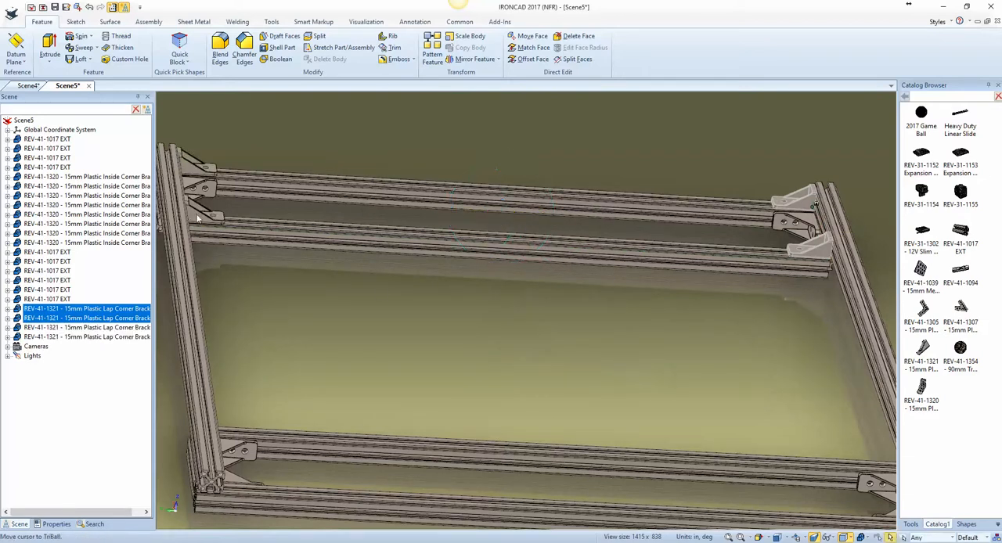
Step: Select all four lap corner brackets and reposition only the TriBall at the midpoint of the side extrusion's long edge
shift+click(197, 217)
shift+click(197, 169)
key(F10)
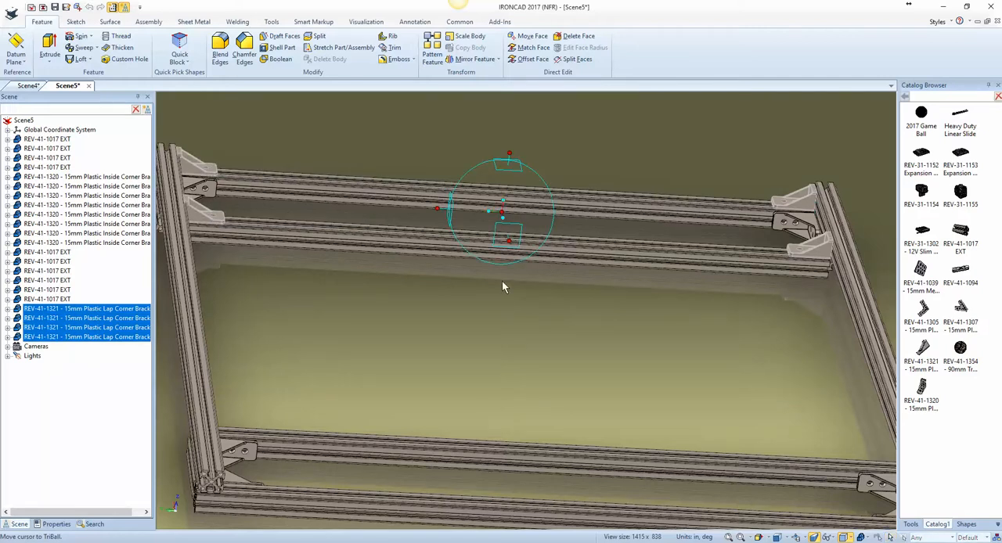
key(space)
right_click(509, 210)
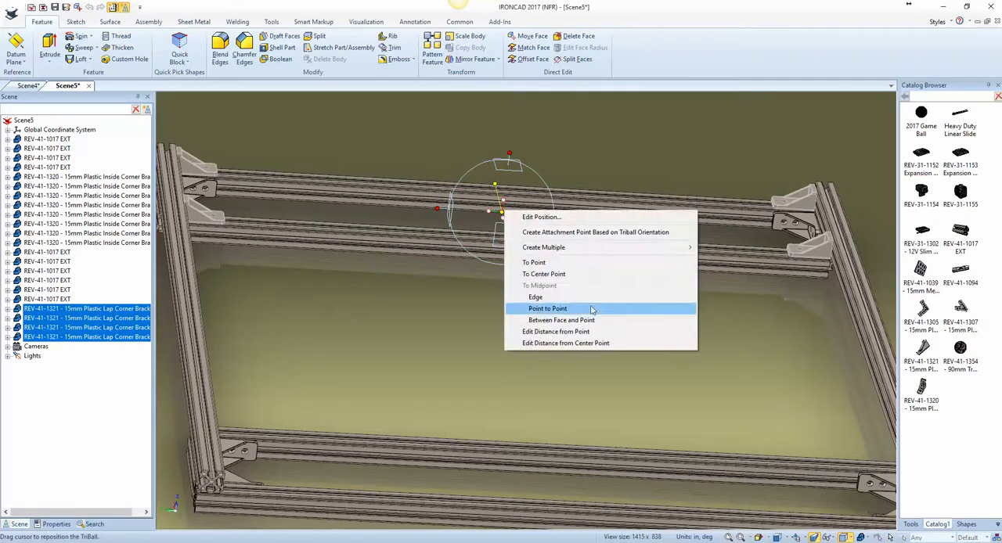
click(591, 300)
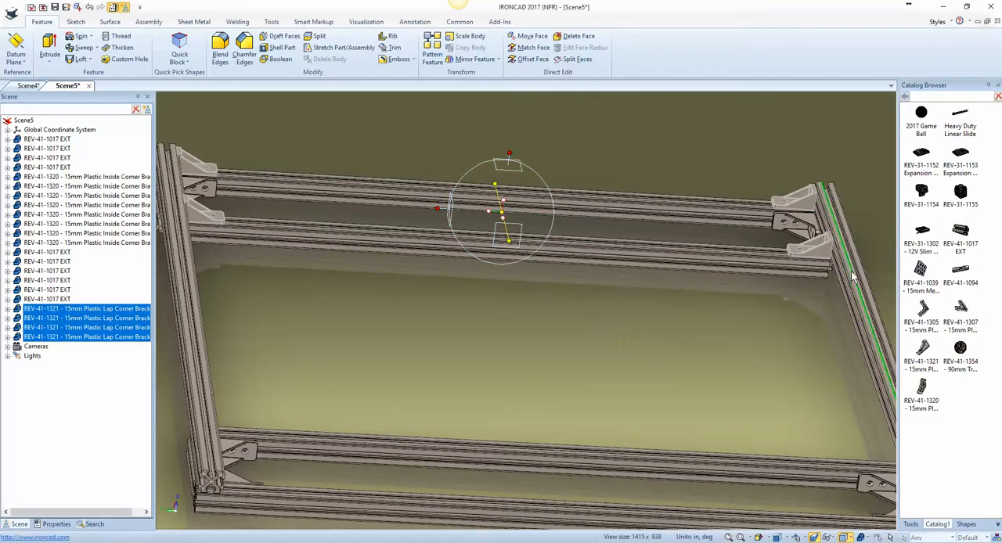
click(852, 274)
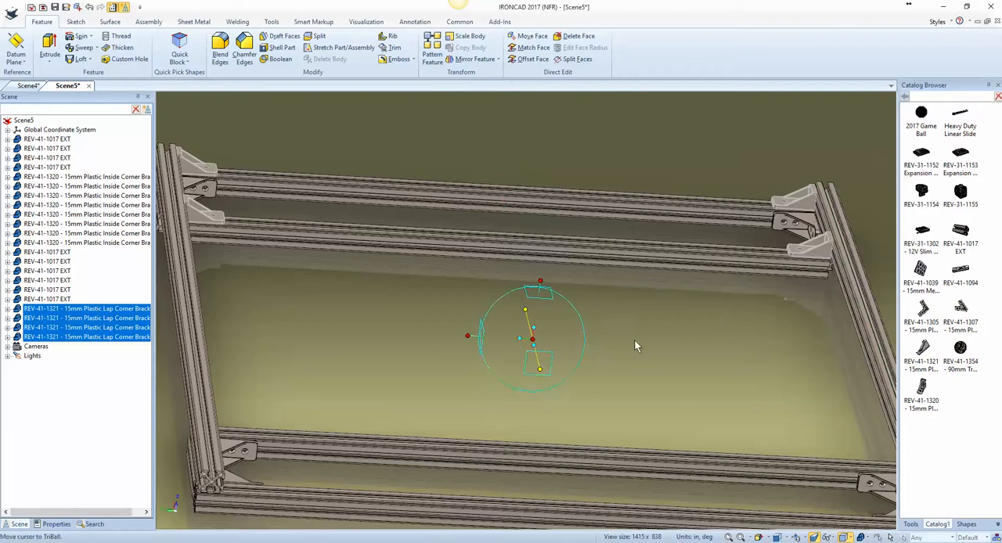
Step: Mirror the four lap corner brackets as copies to the other end of the frame and clear the selection
right_click(535, 345)
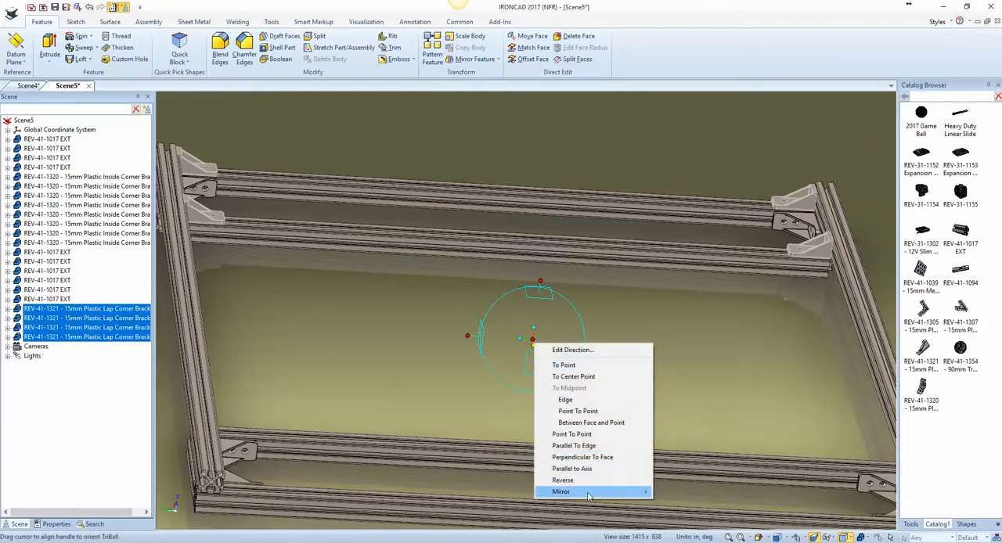
mouse_move(591, 491)
click(678, 503)
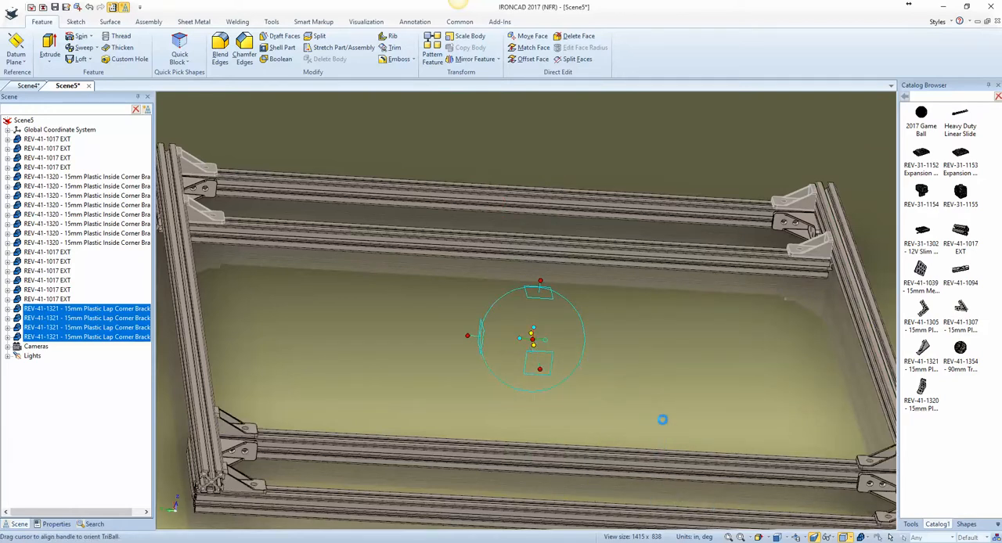
scroll(631, 413, down, 4)
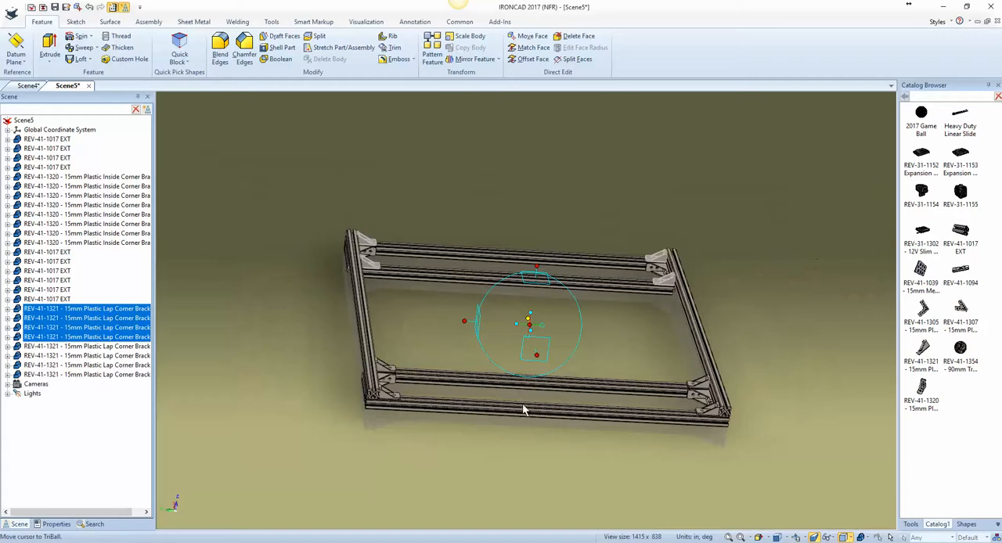
key(F10)
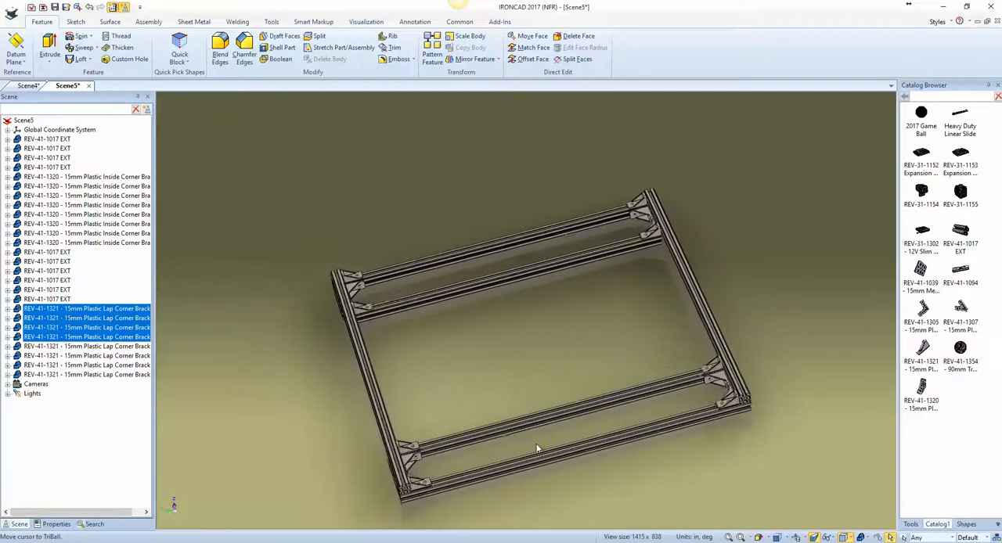
click(537, 449)
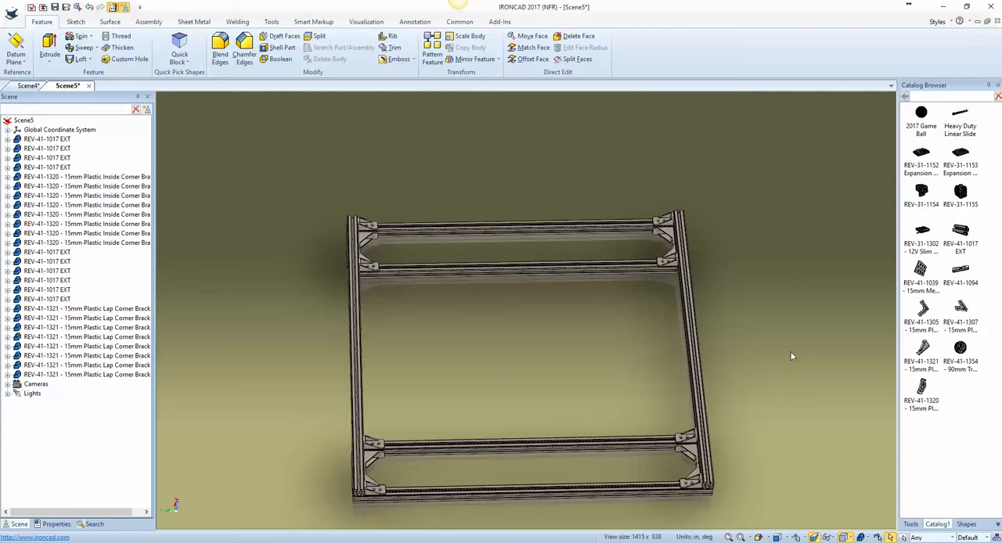
Step: Add a REV-41-1354 90mm Traction Wheel from the catalog inside the frame, below the inner crossbar
drag(953, 358, 581, 335)
drag(447, 335, 450, 355)
scroll(451, 367, up, 3)
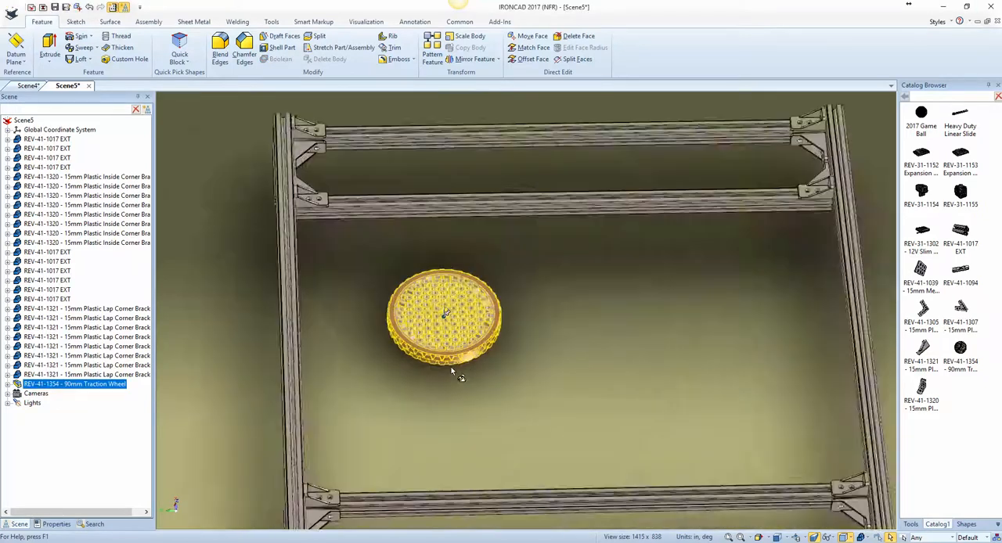
Step: Activate the TriBall on the traction wheel and align its handle with the inner crossbar's edge to orient the wheel
key(F10)
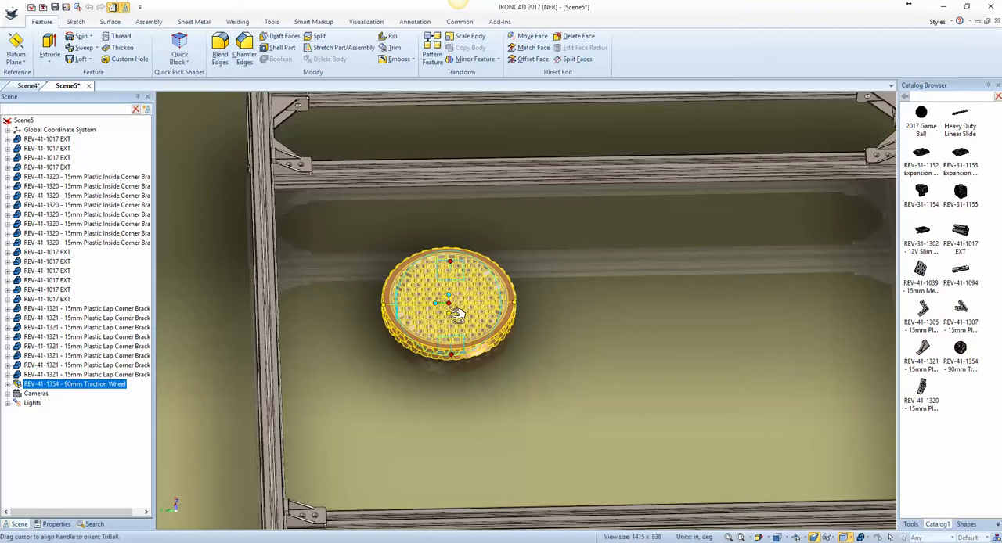
drag(458, 314, 595, 165)
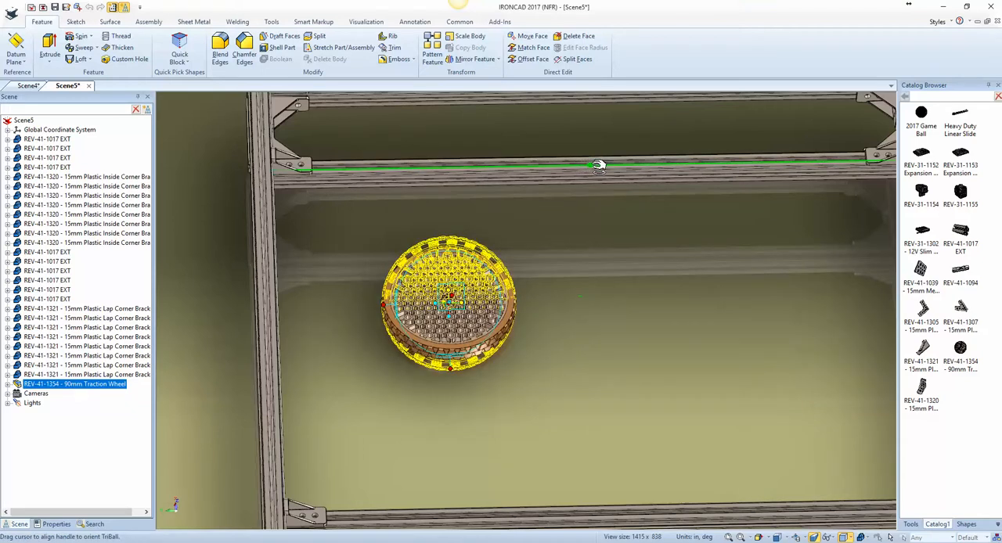
click(599, 167)
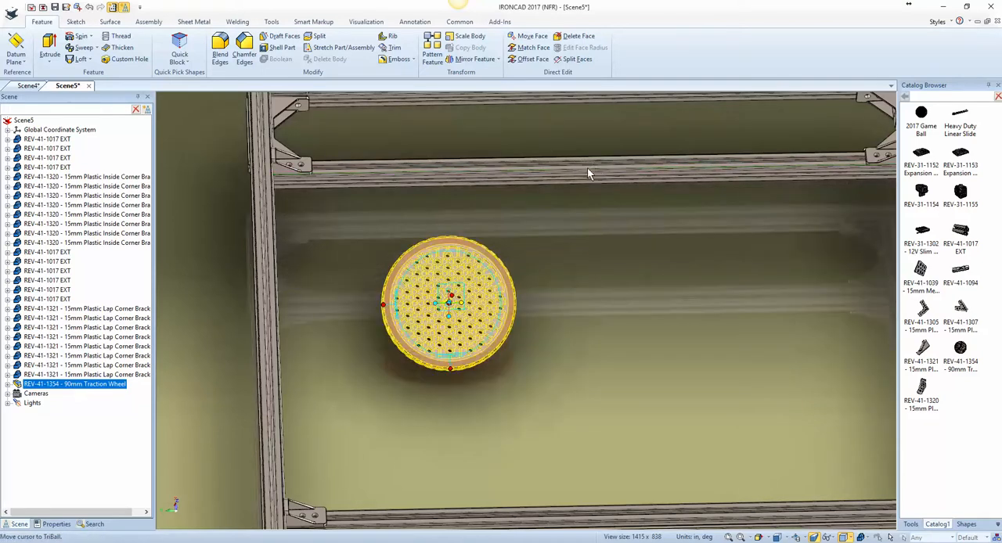
middle_drag(573, 284, 547, 314)
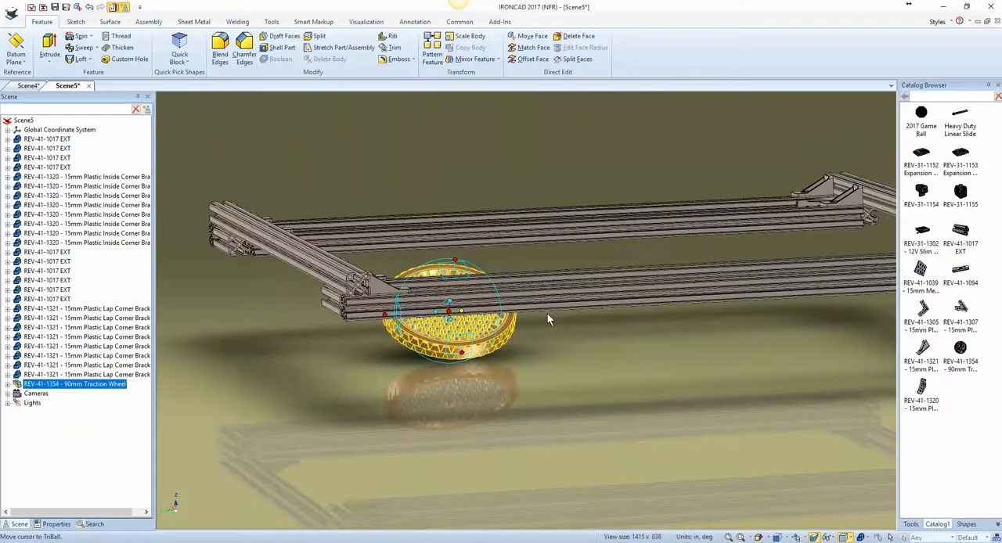
Step: Rotate the traction wheel 90 degrees with the TriBall so it stands upright in line with the crossbars
click(385, 314)
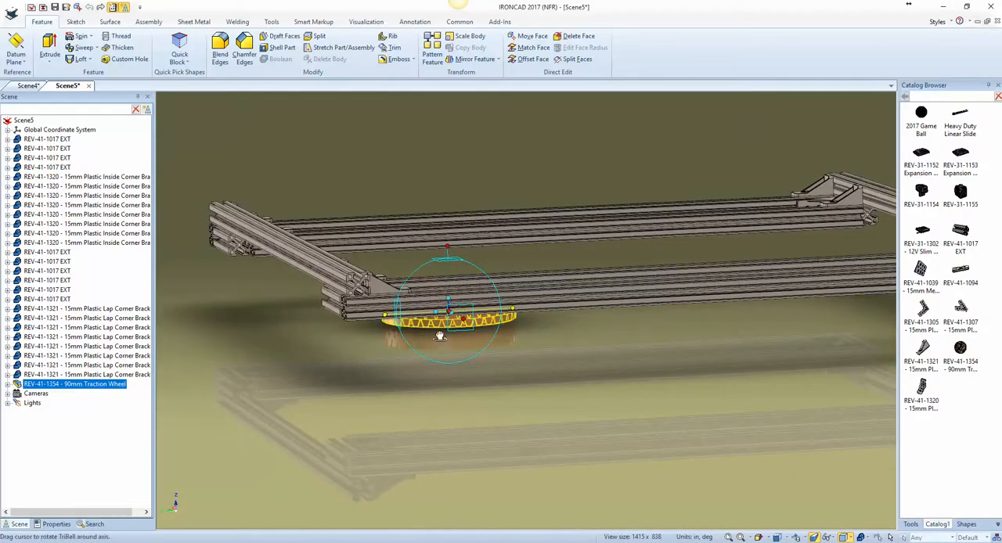
drag(439, 337, 437, 314)
right_drag(437, 315, 435, 309)
click(443, 317)
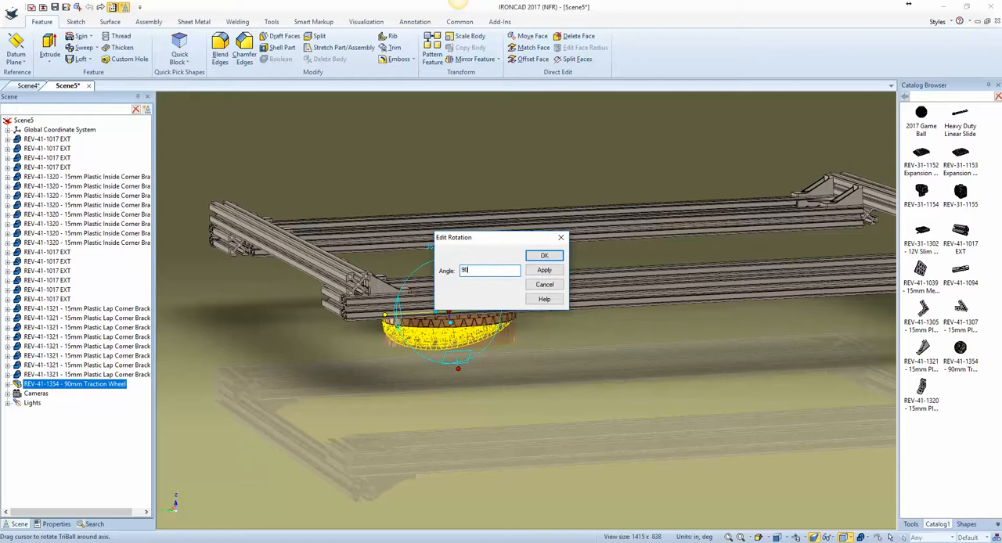
key(Return)
middle_drag(435, 313, 477, 357)
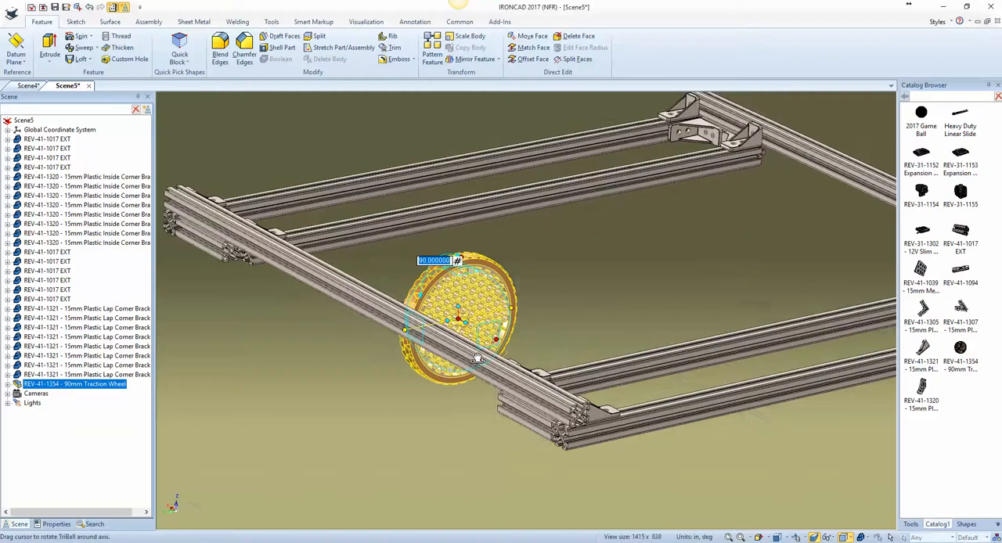
Step: Copy the traction wheel along the crossbar direction with the TriBall, using number 2 and distance 5
right_click(459, 319)
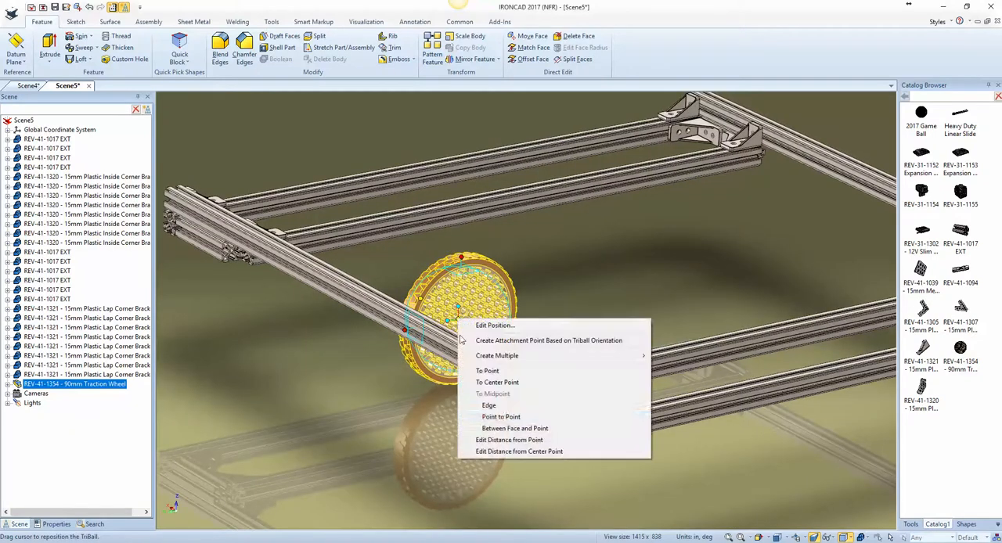
click(501, 418)
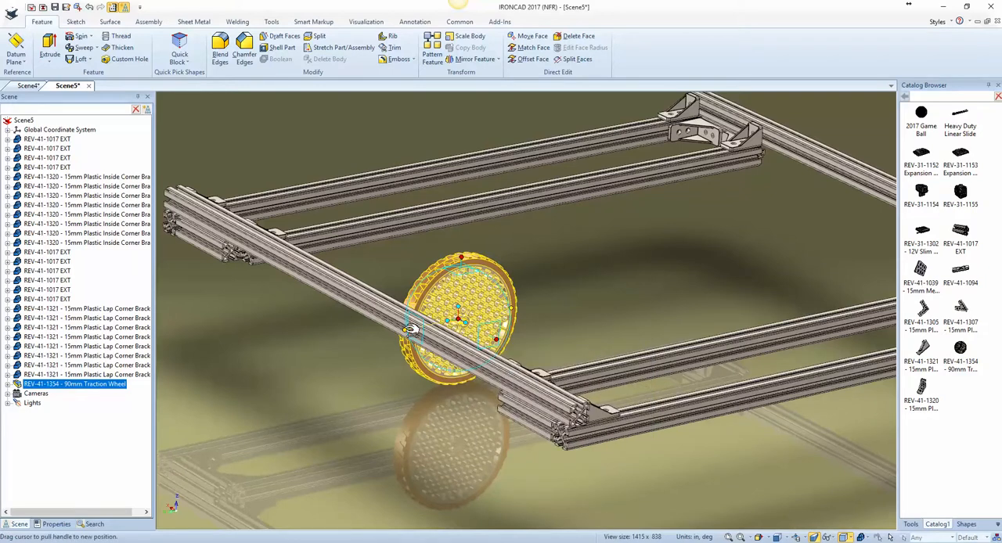
right_drag(411, 329, 406, 331)
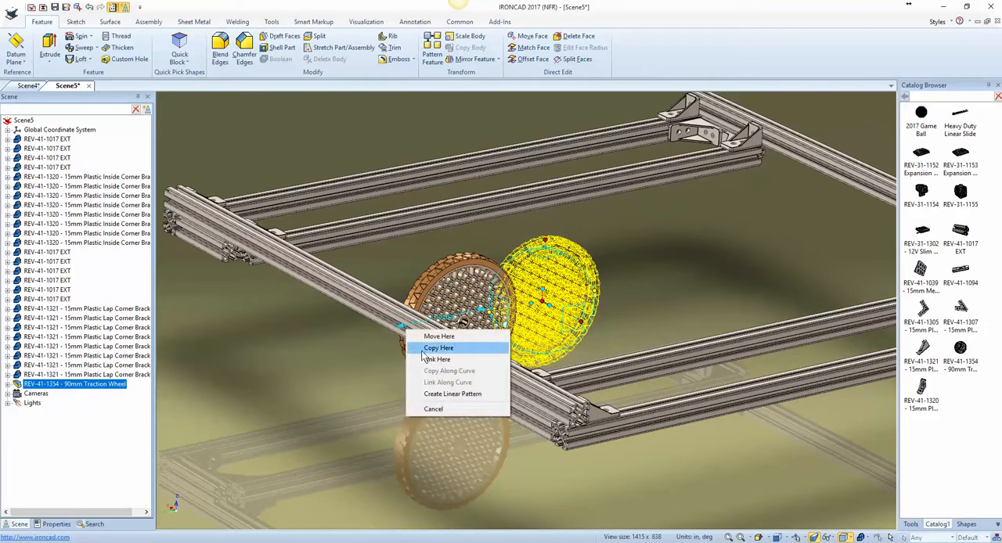
click(427, 348)
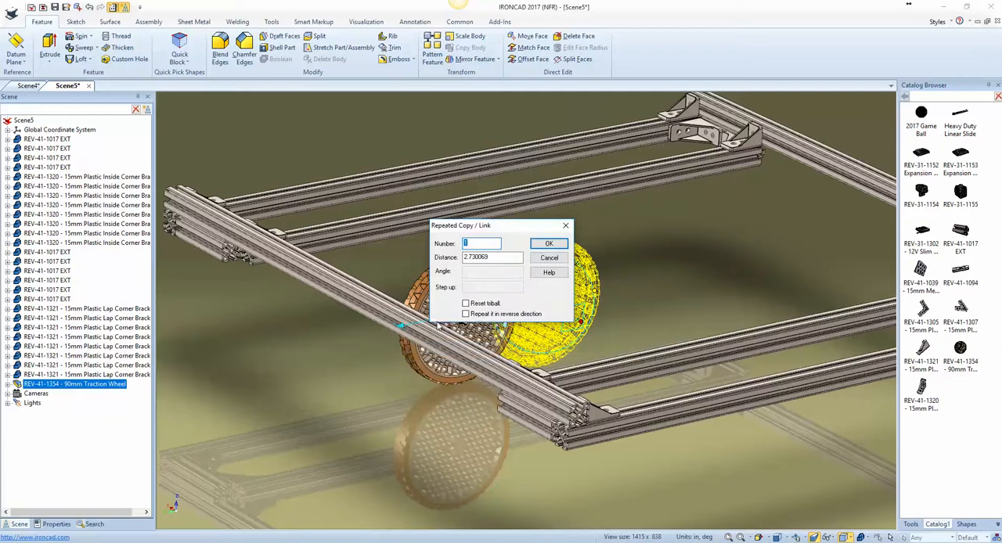
text(2)
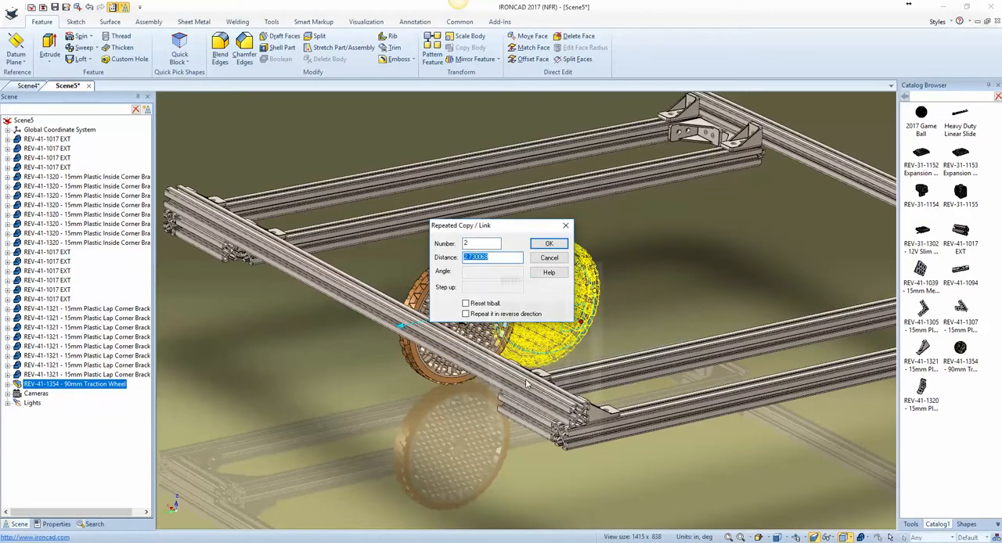
text(5)
key(Return)
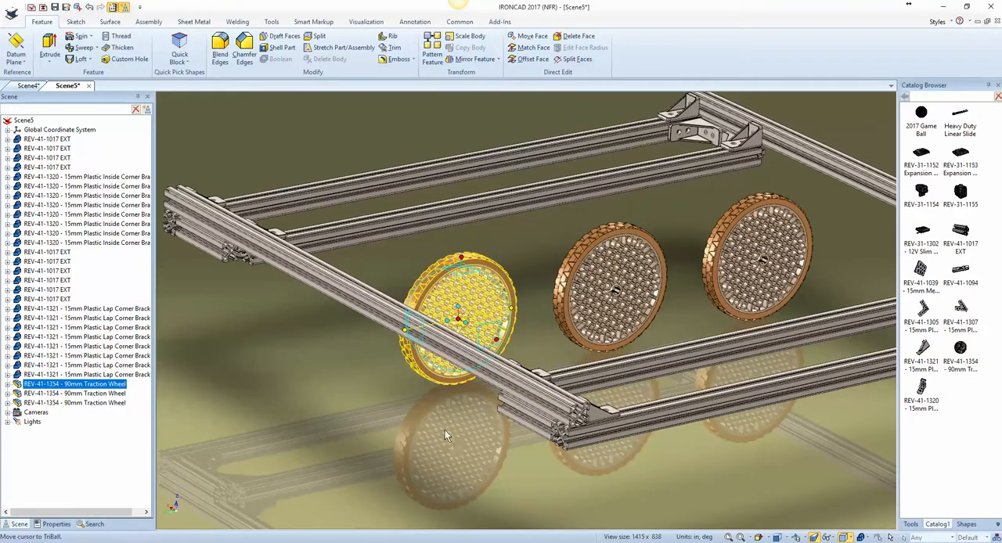
Step: Select all three traction wheels and move them sideways with the TriBall to the edge midpoint of the short extrusion between the two crossbars
key(F10)
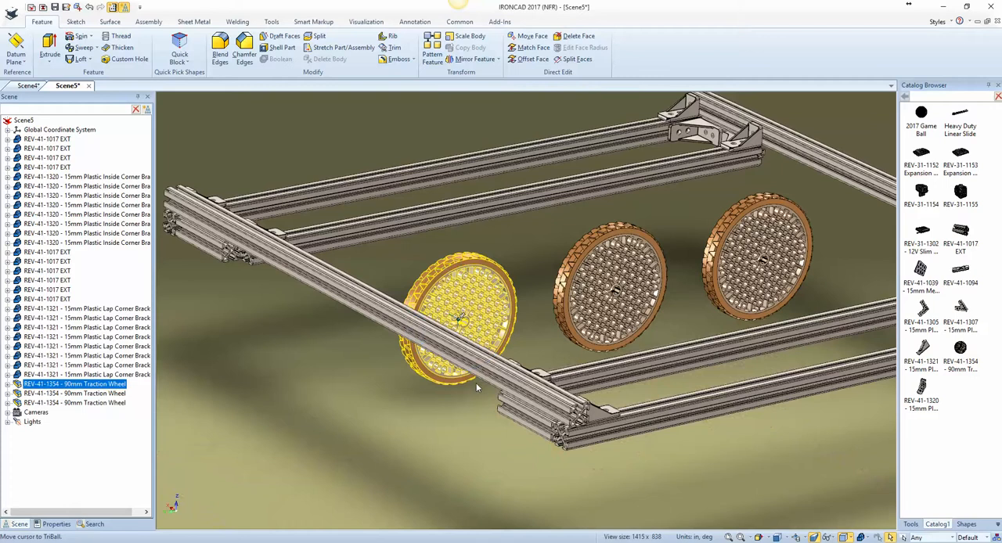
click(530, 342)
click(599, 302)
shift+click(481, 302)
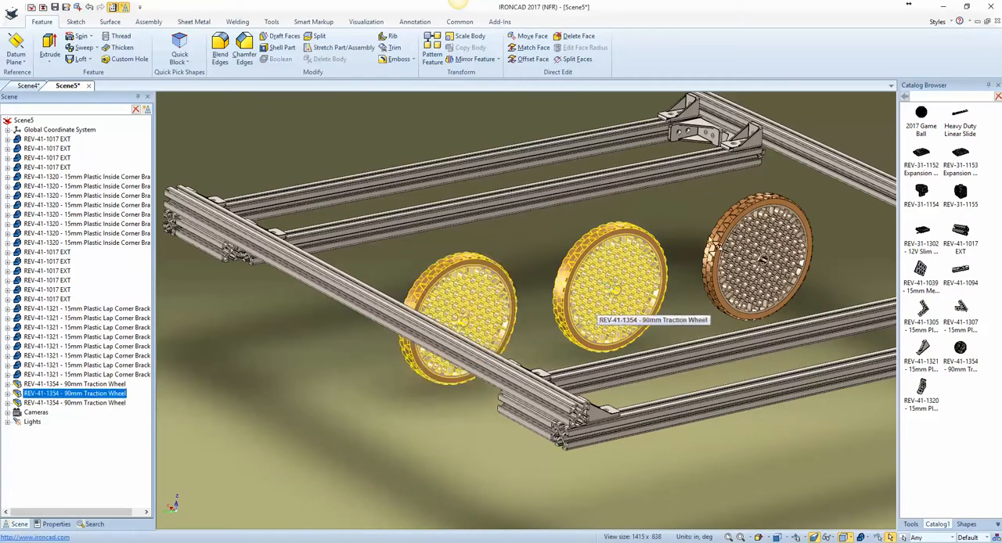
shift+click(762, 266)
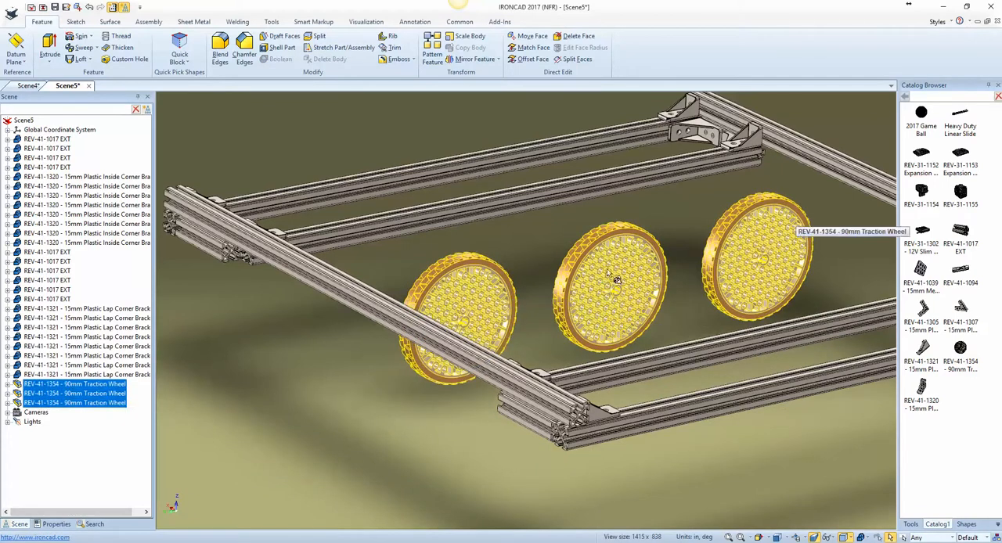
key(F10)
middle_drag(650, 323, 658, 324)
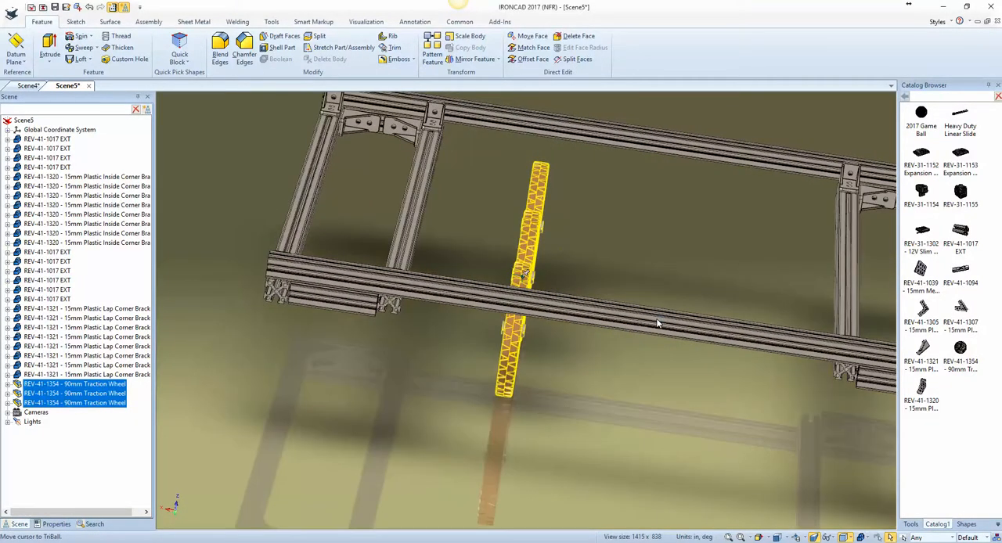
scroll(658, 323, down, 5)
scroll(658, 324, up, 3)
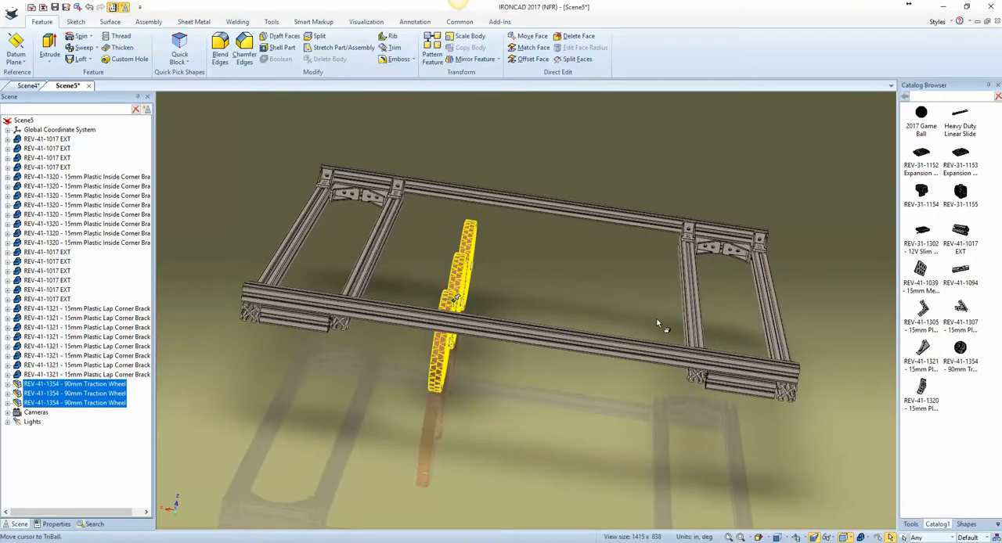
key(F10)
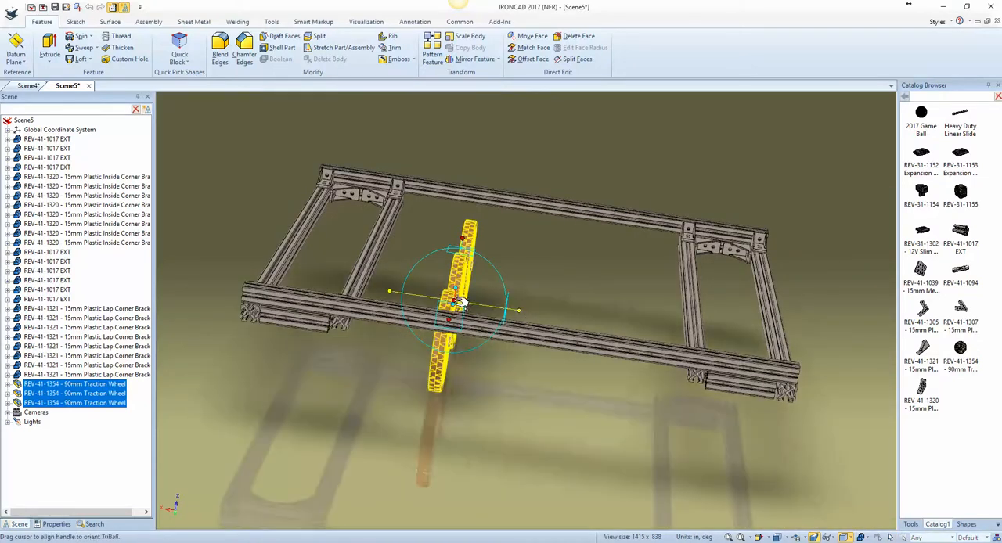
right_click(460, 304)
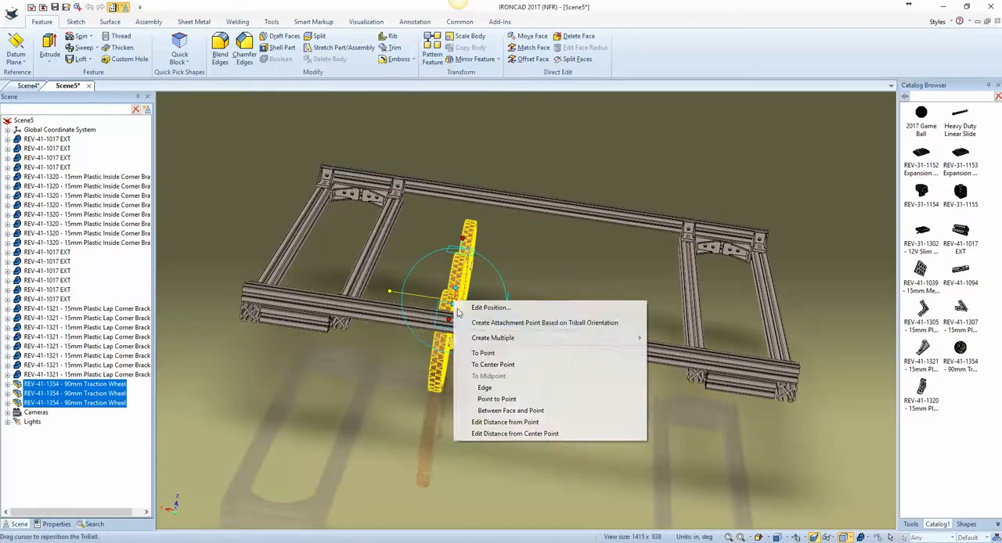
click(486, 388)
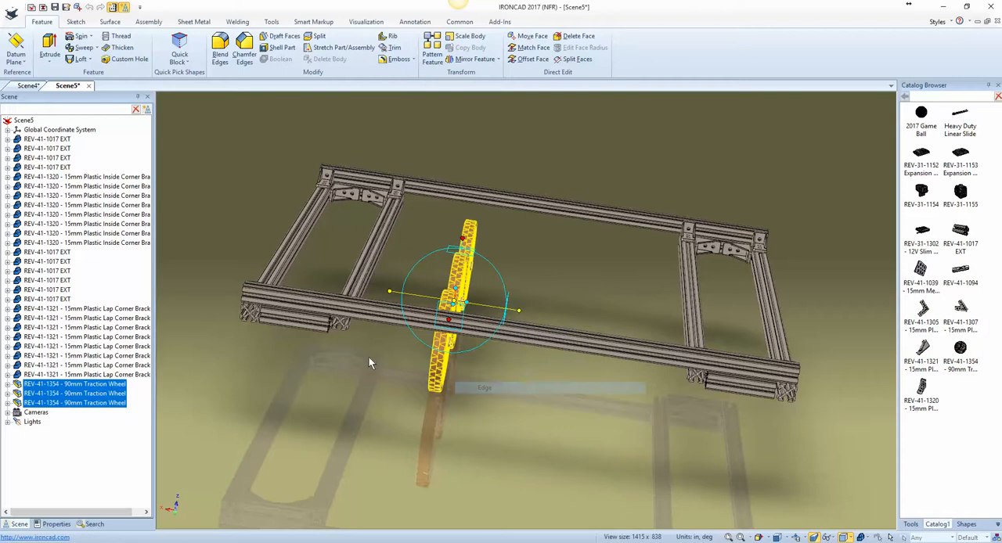
click(300, 322)
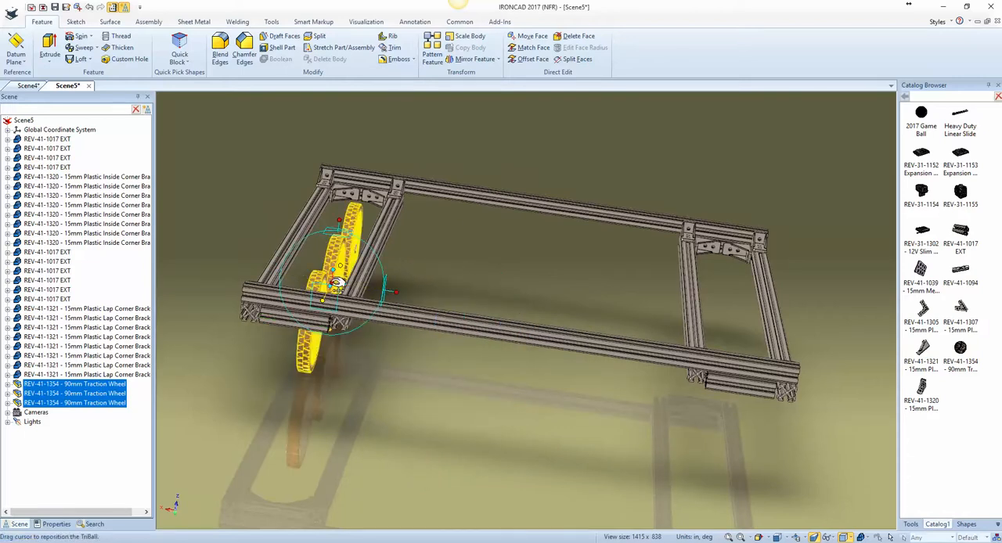
Step: Center the three wheels along the crossbars by moving them to the midpoint of the outer crossbar's edge
right_click(332, 282)
click(373, 370)
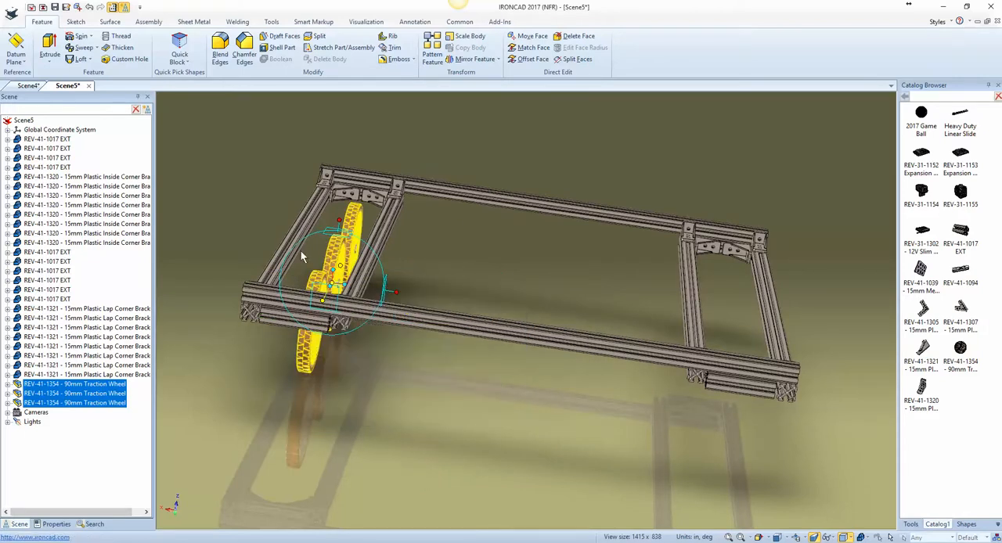
click(290, 245)
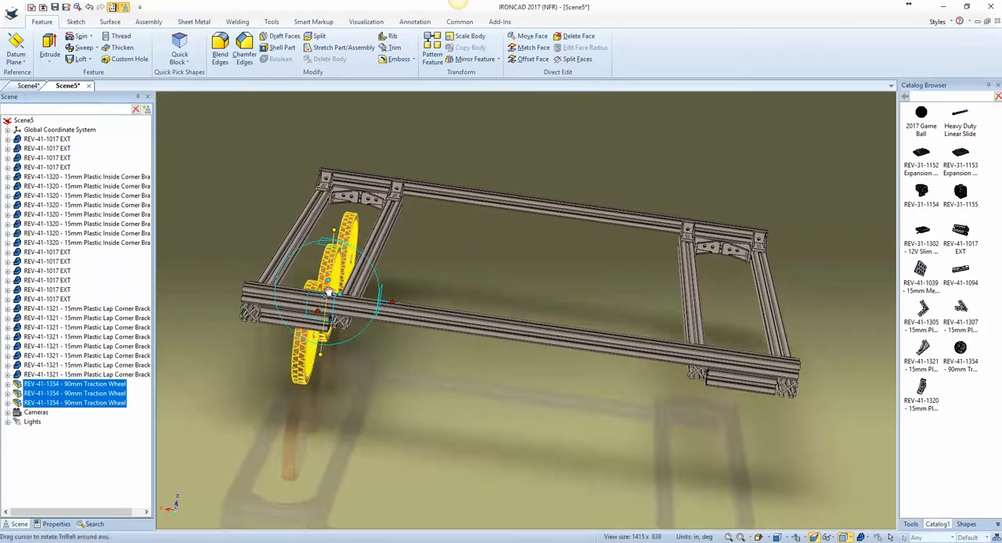
Step: Align the three wheels vertically with the center point of the round hole in the crossbar's end profile
right_click(330, 292)
click(361, 357)
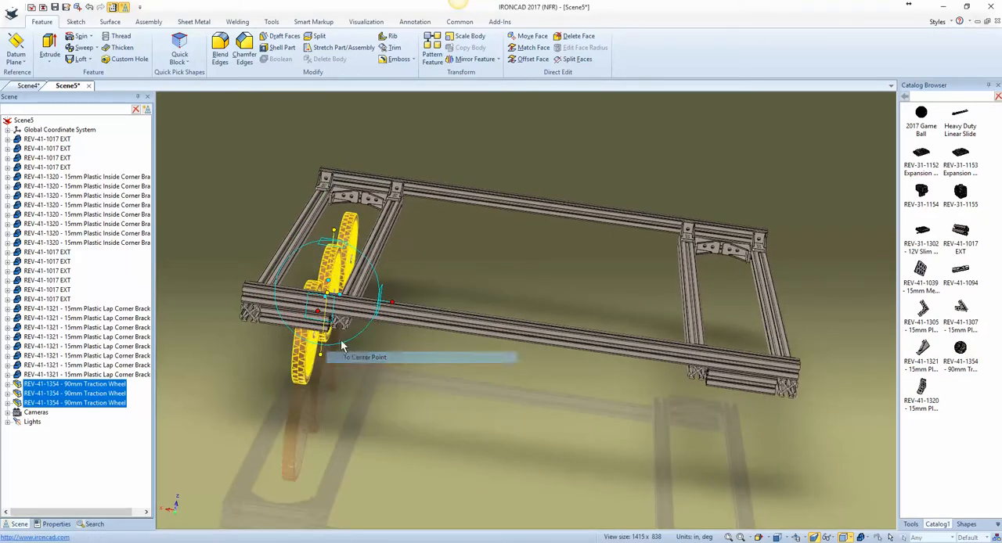
scroll(340, 327, up, 5)
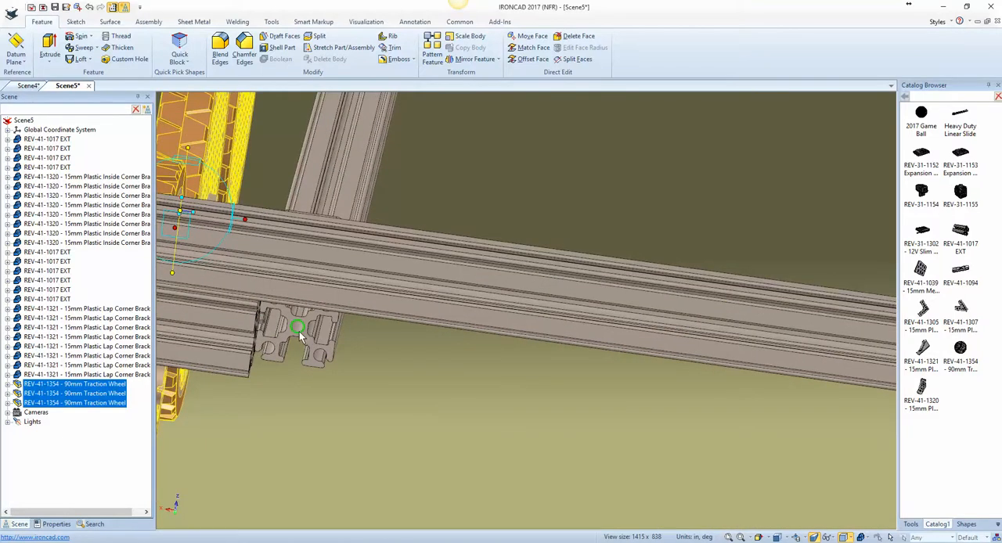
scroll(299, 331, down, 5)
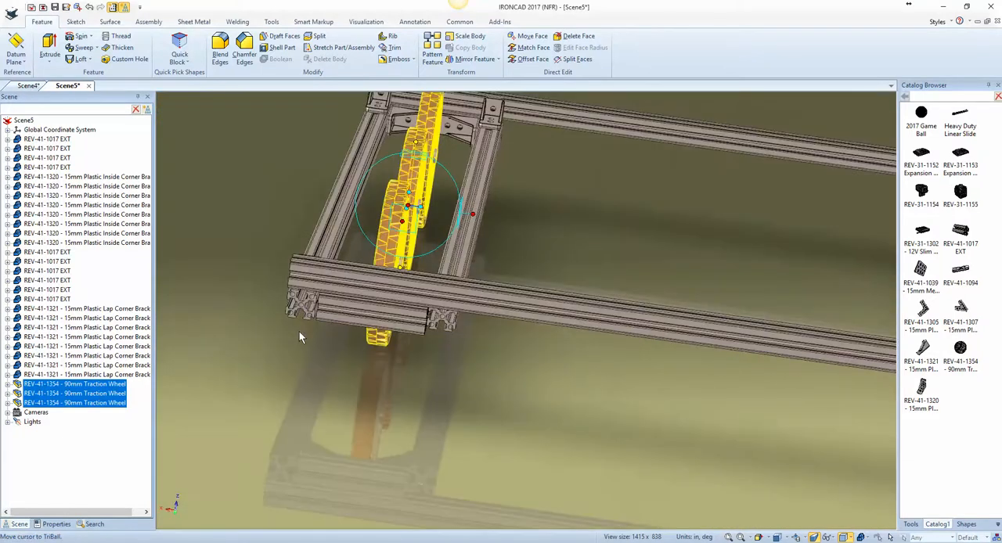
scroll(299, 331, down, 4)
scroll(299, 331, up, 1)
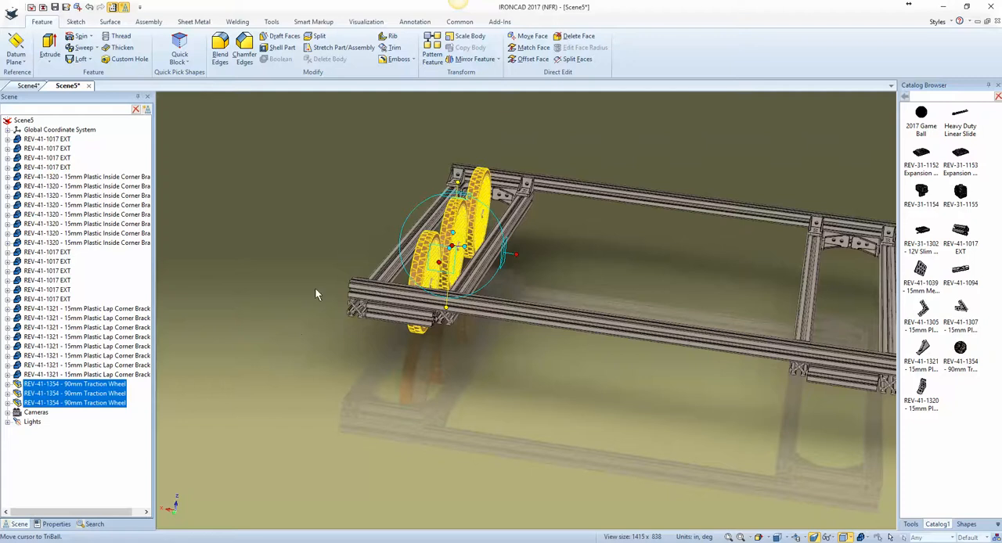
Step: Switch to the top view and reposition only the TriBall at the midpoint of the side extrusion's long edge
middle_drag(315, 287, 416, 357)
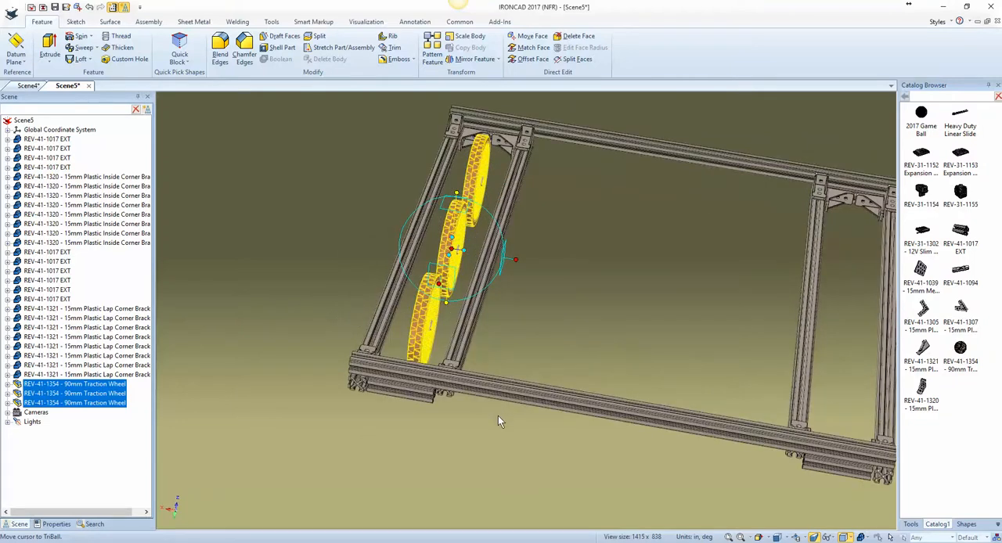
click(781, 537)
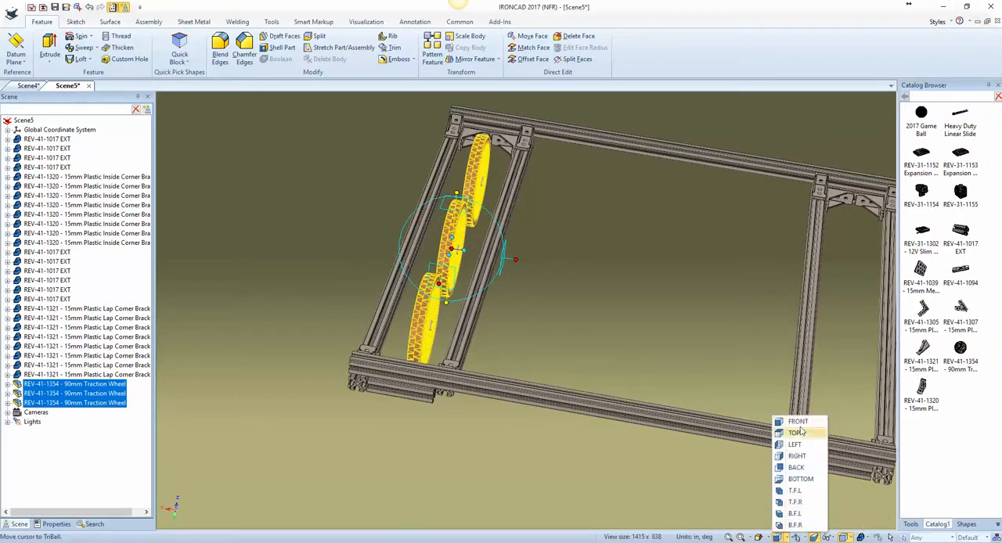
click(795, 433)
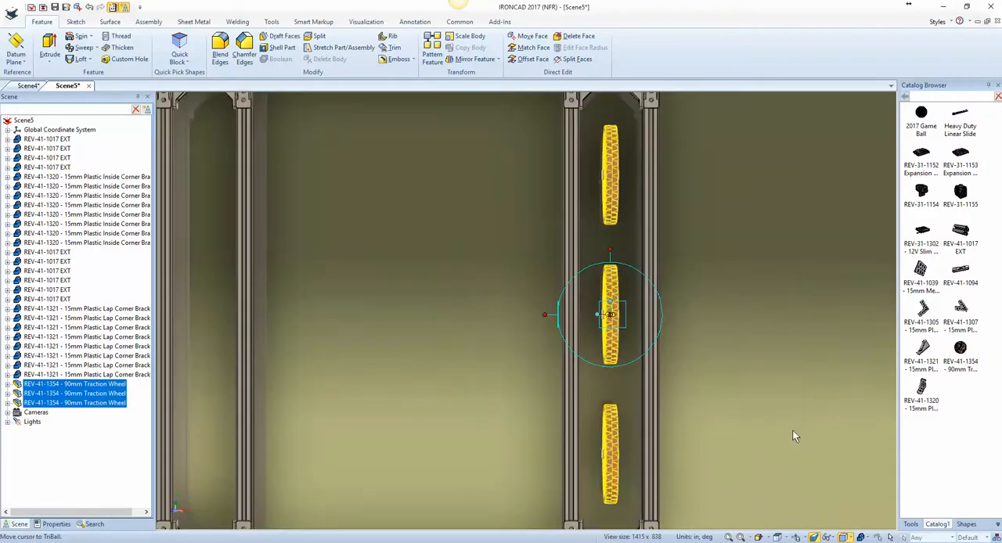
key(F8)
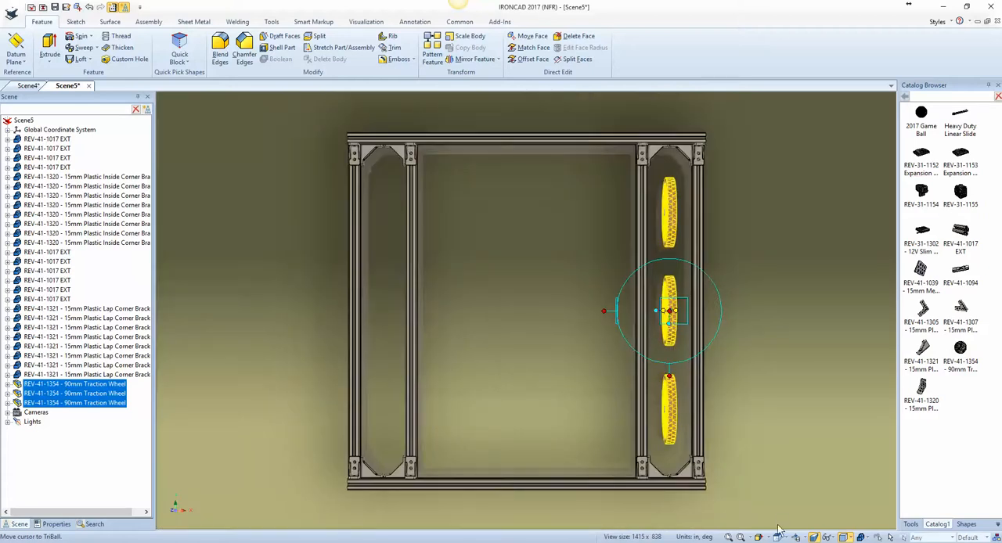
key(space)
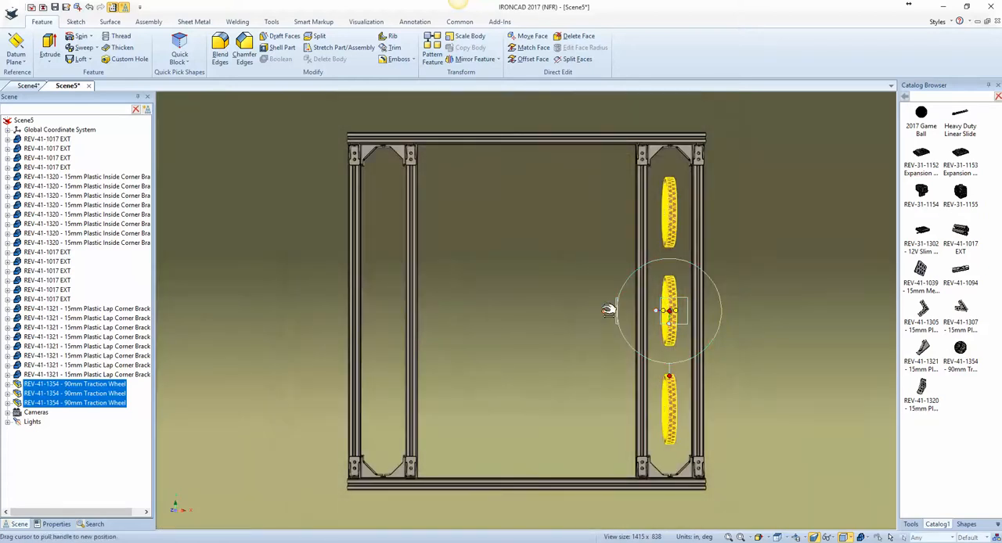
right_click(668, 311)
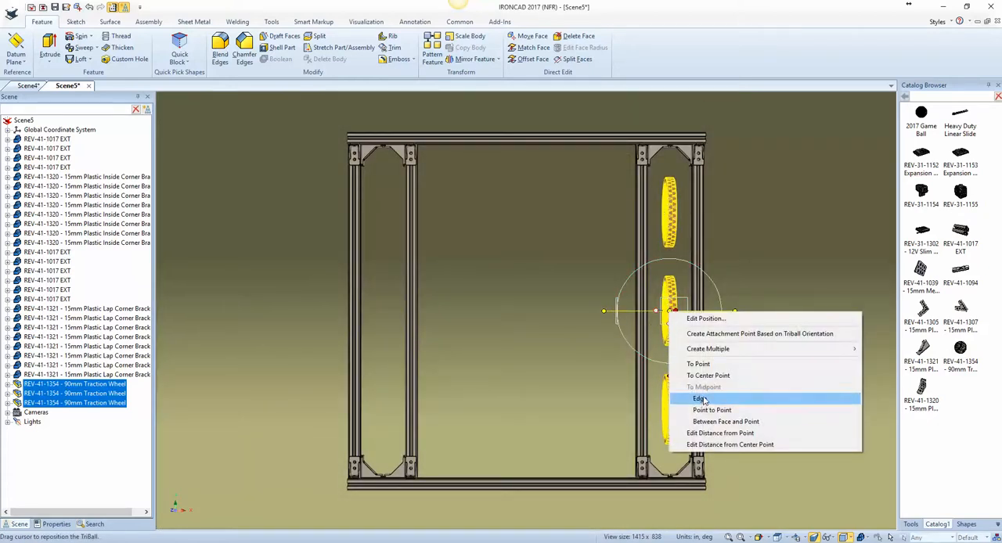
click(699, 398)
click(552, 479)
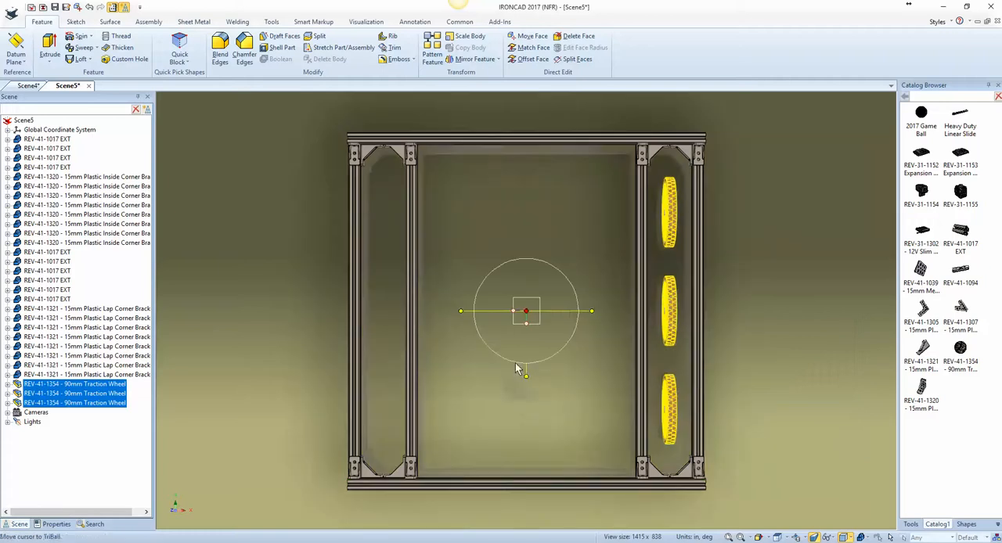
key(space)
Step: Mirror the three traction wheels as copies between the opposite pair of crossbars and clear the selection
click(506, 313)
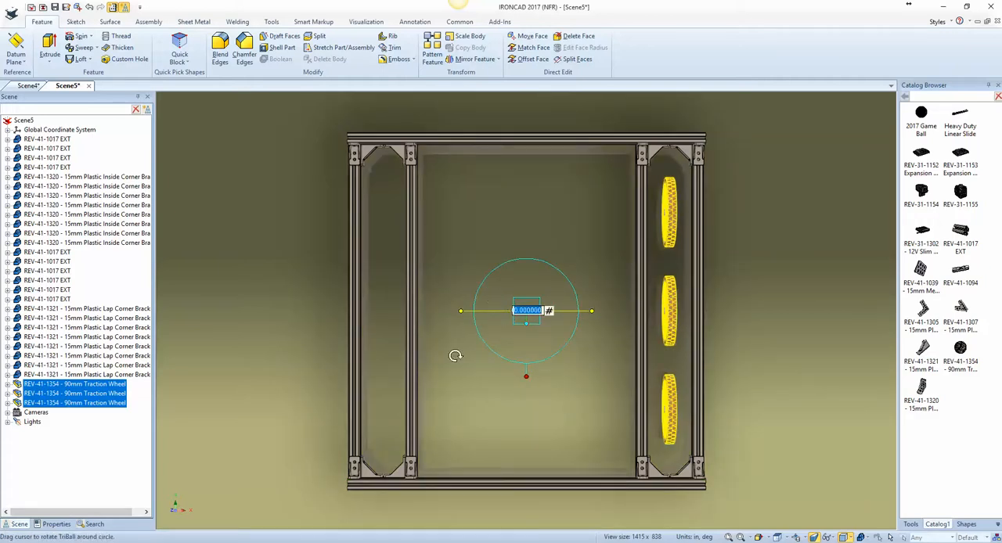
right_click(514, 314)
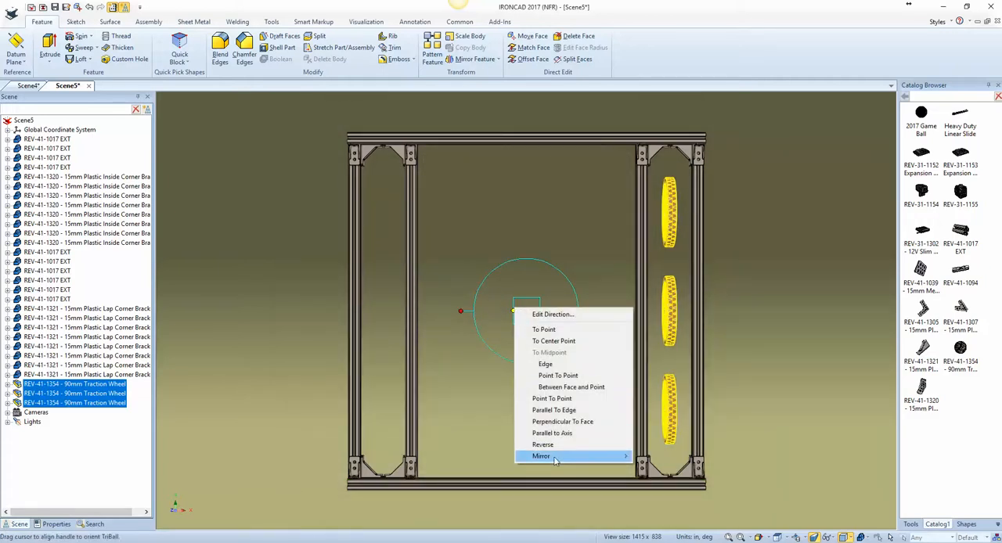
mouse_move(579, 456)
click(655, 468)
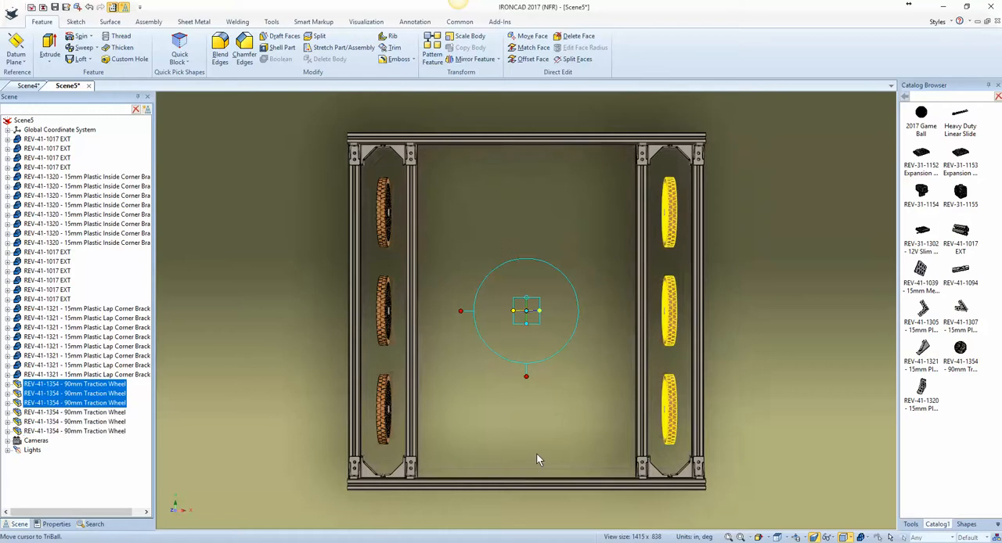
click(767, 354)
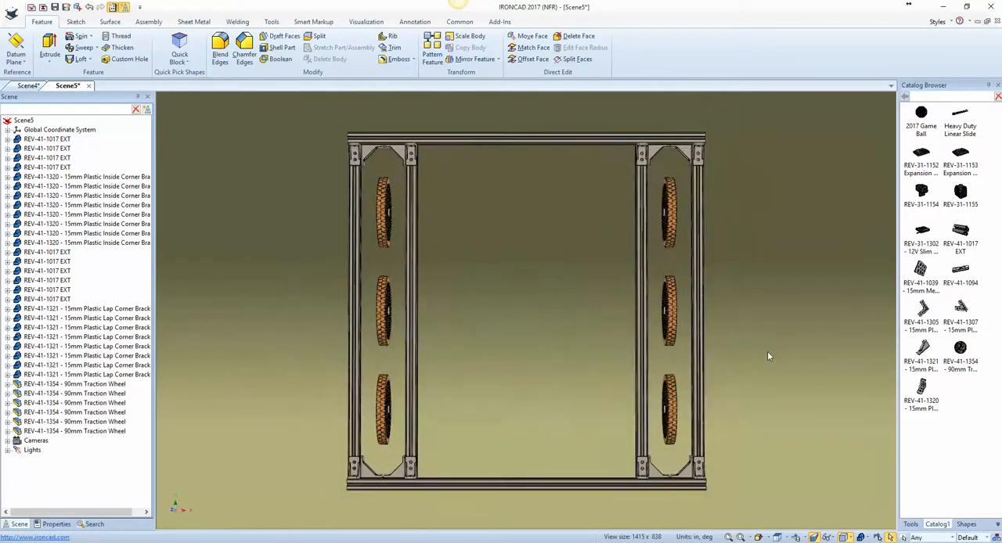
middle_drag(768, 356, 768, 357)
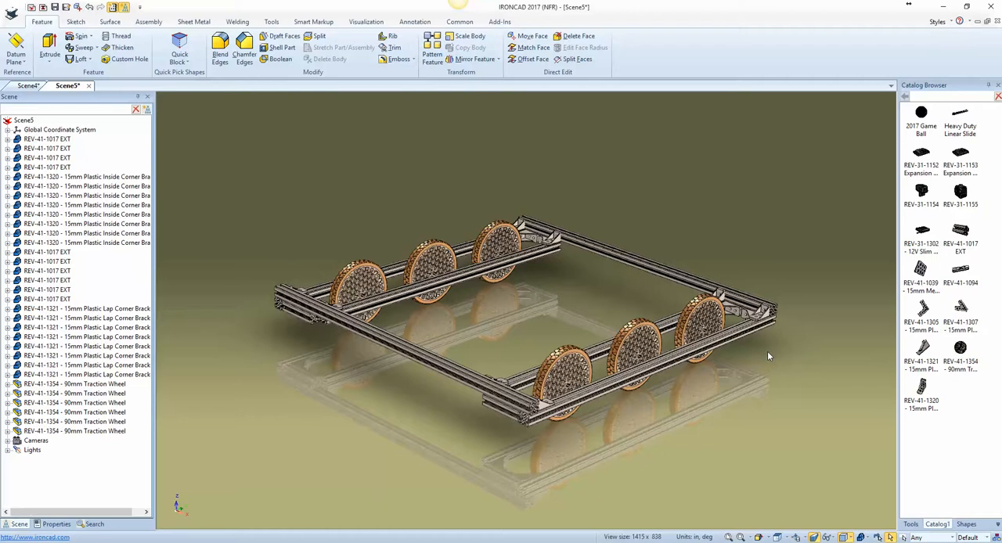
Step: Add a REV-41-1017 EXT extrusion from the catalog in the open middle of the frame between the wheel rows
middle_drag(768, 357, 882, 318)
drag(959, 230, 860, 249)
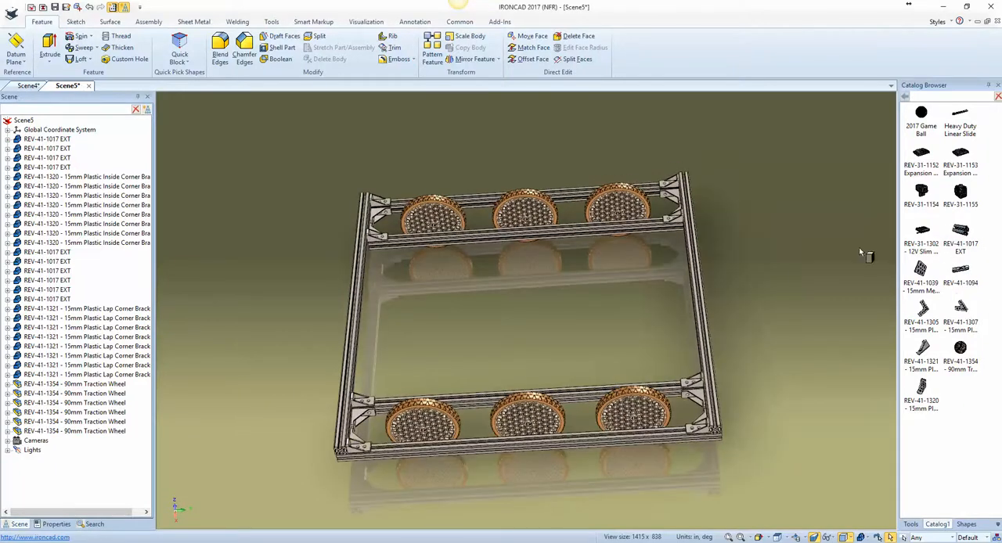
drag(535, 304, 535, 305)
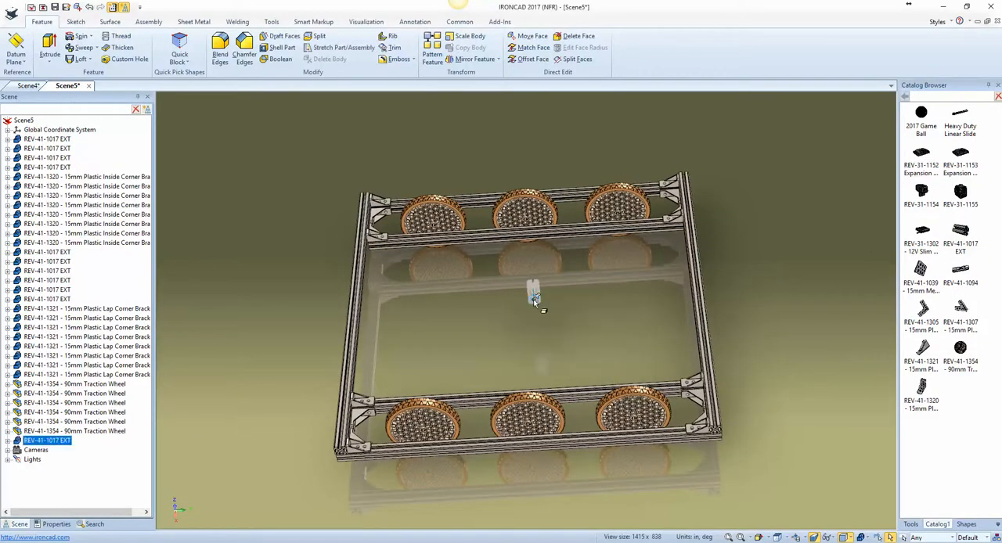
scroll(523, 313, up, 5)
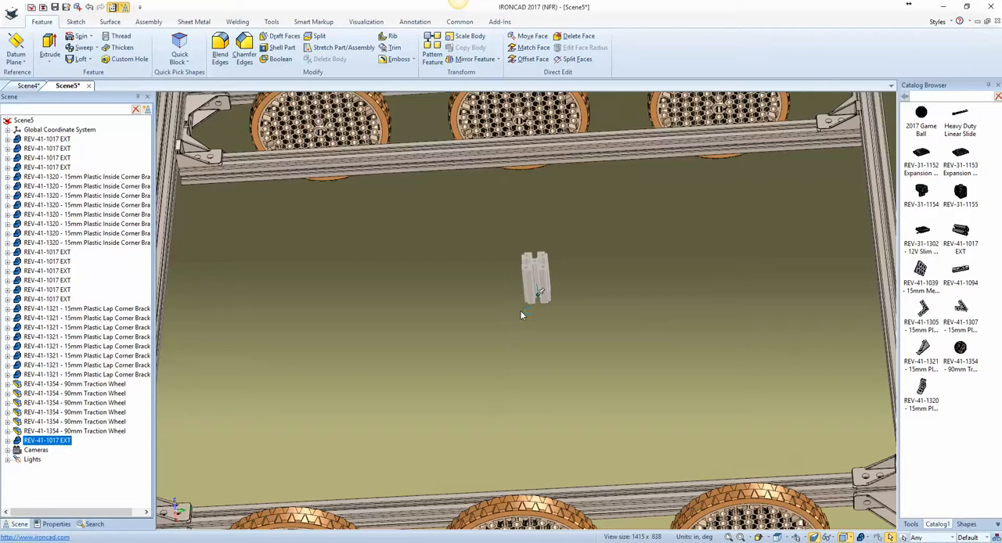
Step: Rotate the new extrusion 90 degrees with the TriBall about the axis parallel to the crossbars
key(F10)
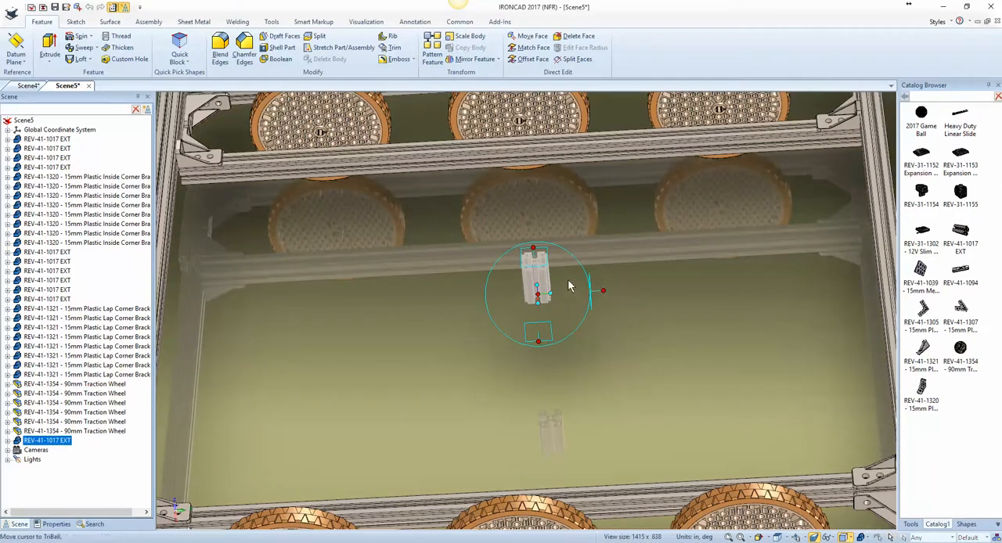
right_drag(609, 290, 583, 317)
click(608, 318)
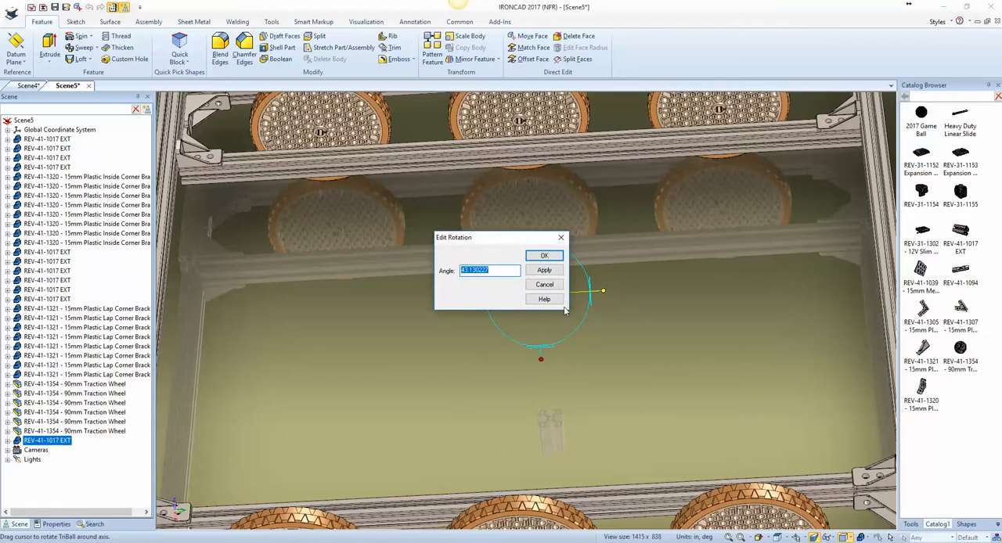
text(90)
key(Return)
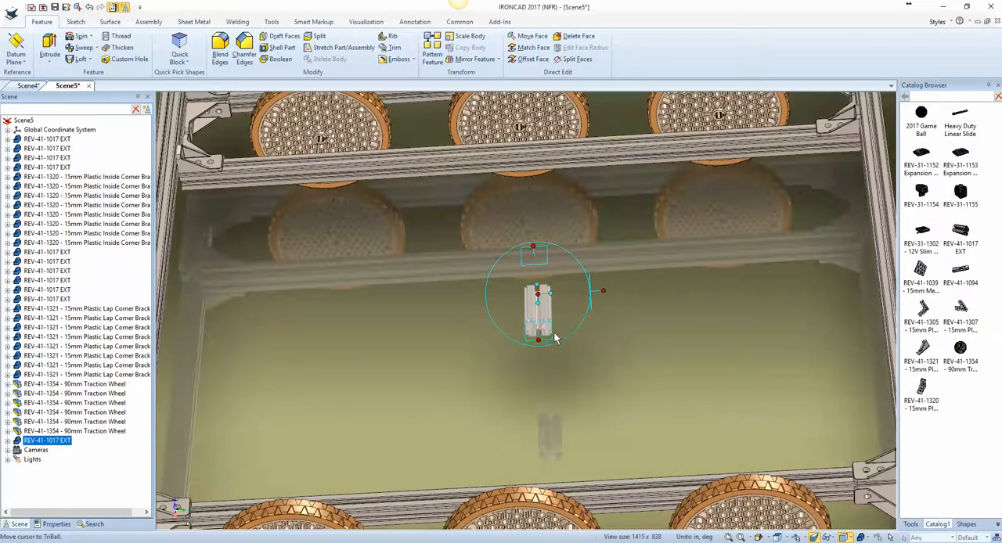
Step: Move the extrusion to the center point of the hub hole in the middle traction wheel
right_click(548, 332)
click(605, 398)
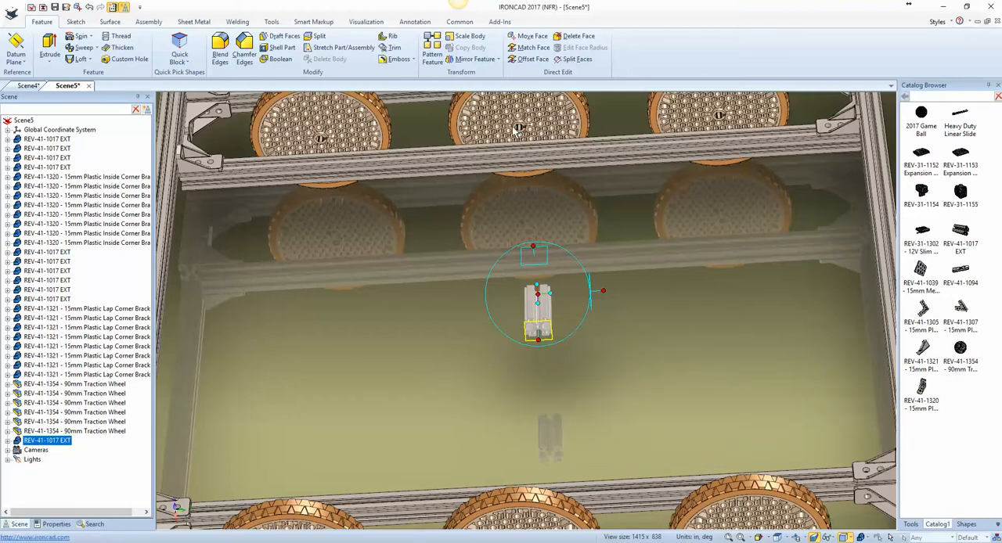
scroll(517, 137, up, 2)
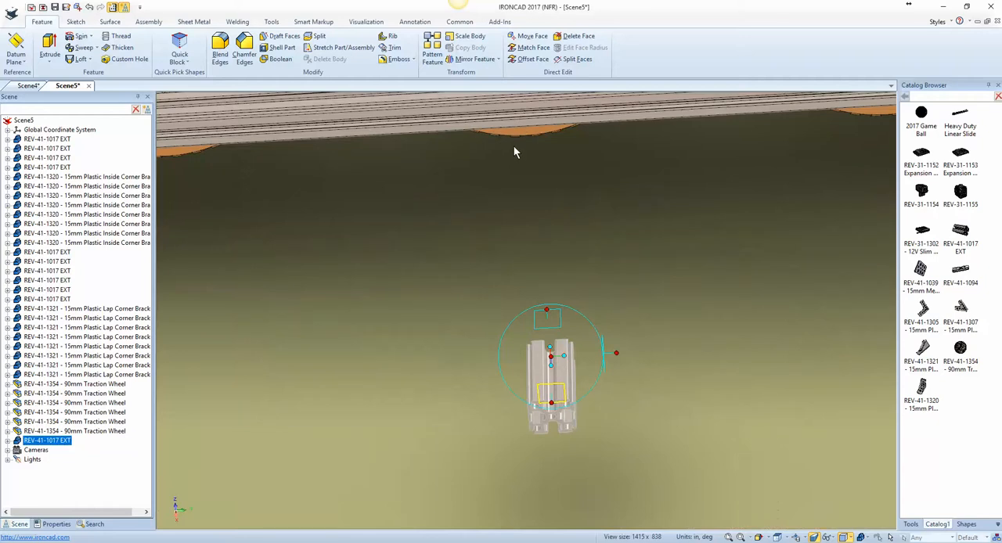
shift+middle_drag(518, 142, 527, 435)
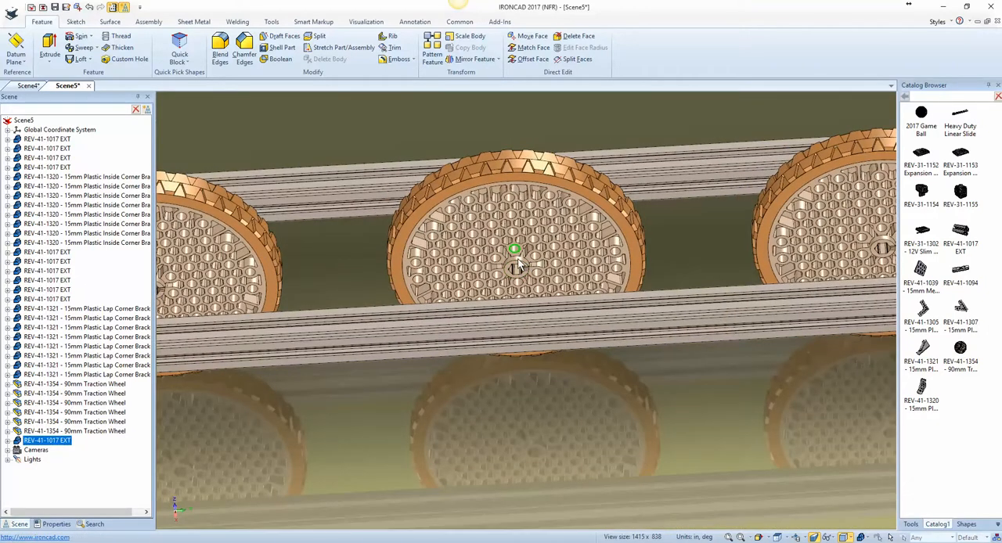
scroll(546, 351, down, 6)
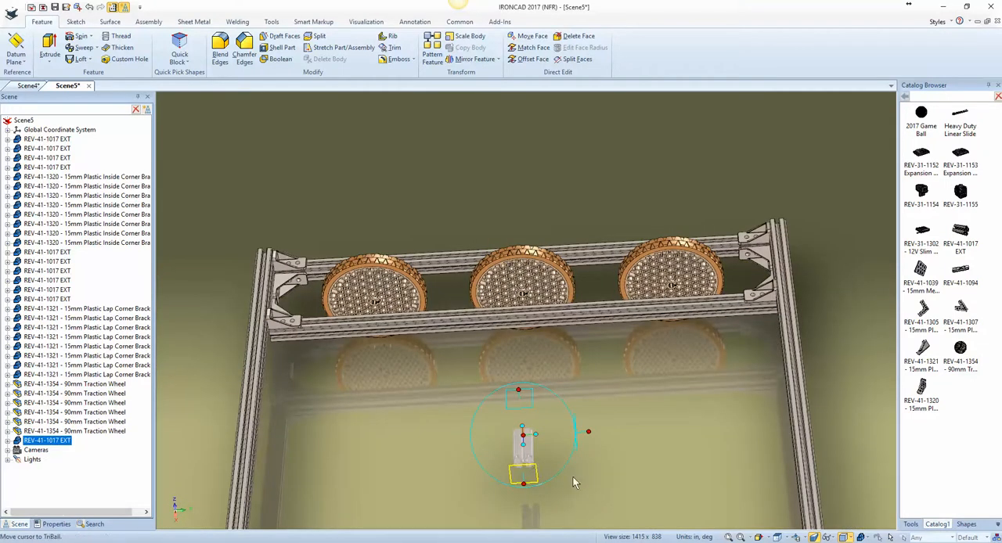
right_click(527, 436)
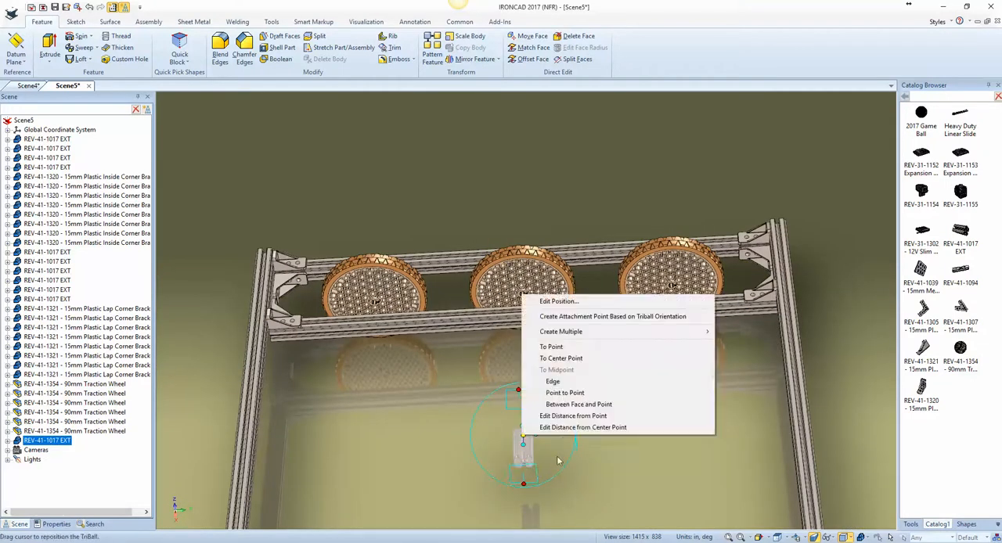
click(579, 356)
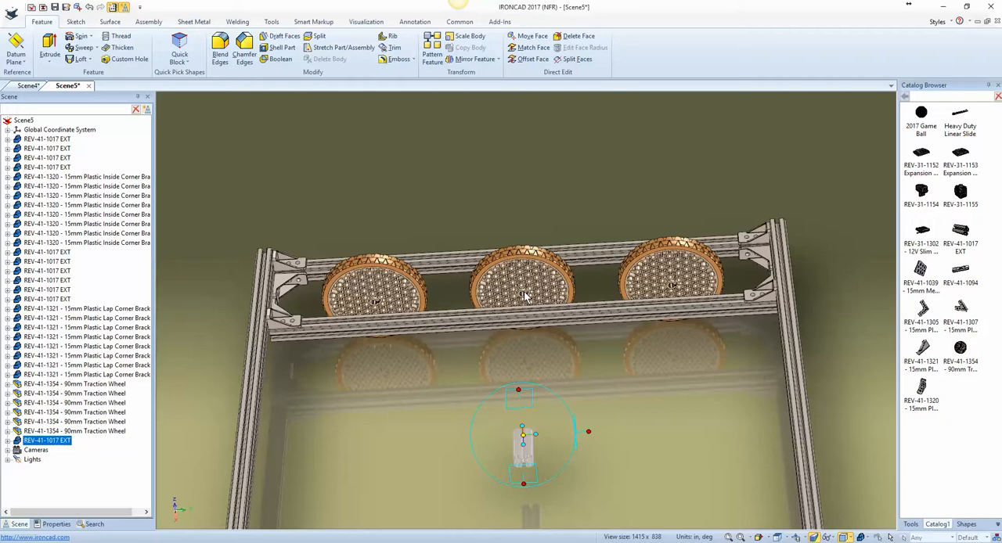
scroll(526, 294, up, 5)
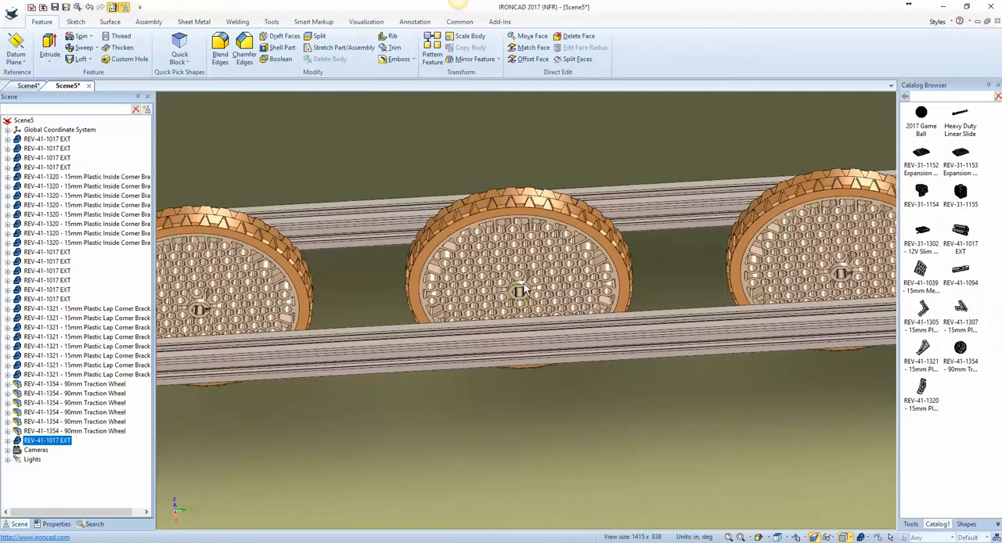
click(524, 283)
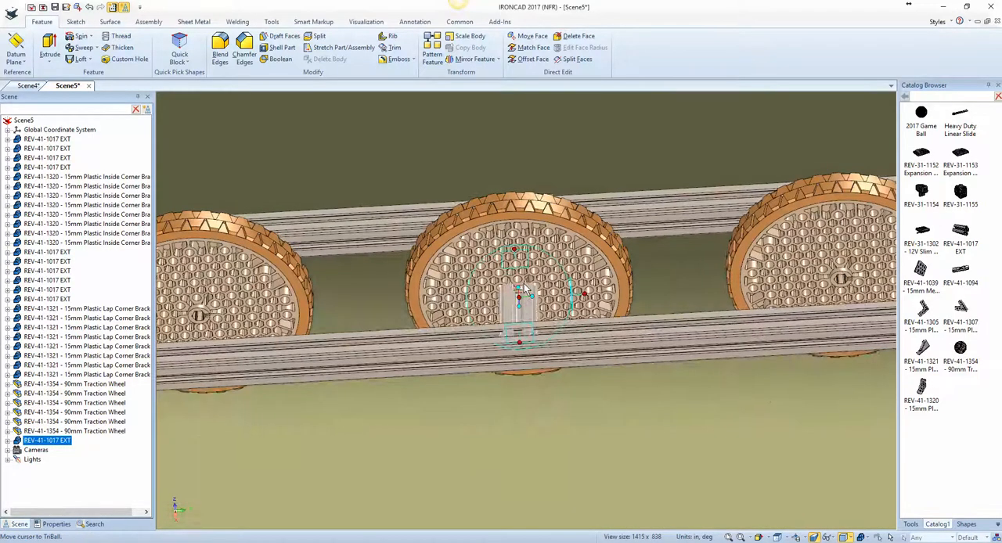
Step: Slide the extrusion along its length from the wheel hub to the inner crossbar and raise it about 1.48 in
middle_drag(524, 284, 570, 378)
middle_drag(595, 334, 591, 389)
middle_drag(520, 305, 563, 189)
click(536, 167)
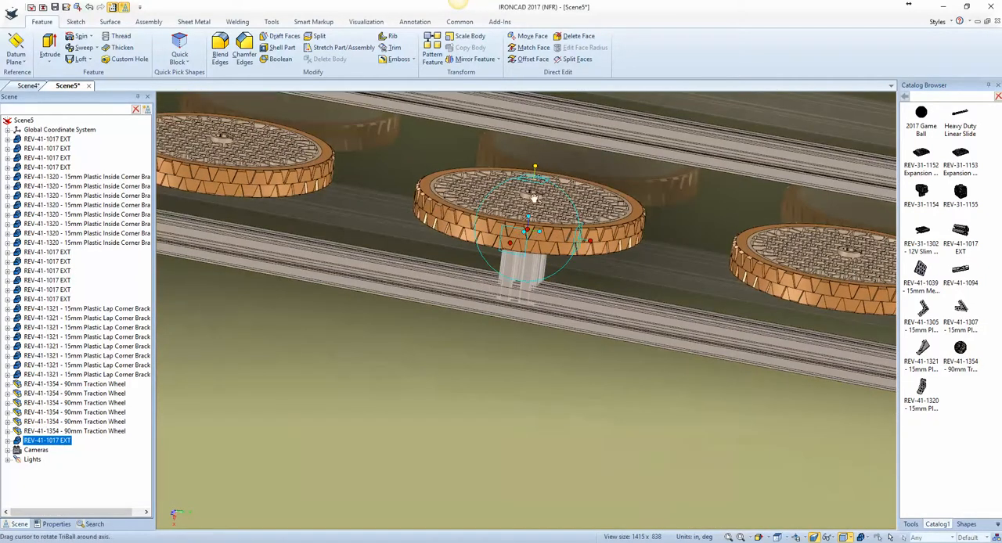
drag(531, 230, 526, 303)
middle_drag(601, 292, 659, 149)
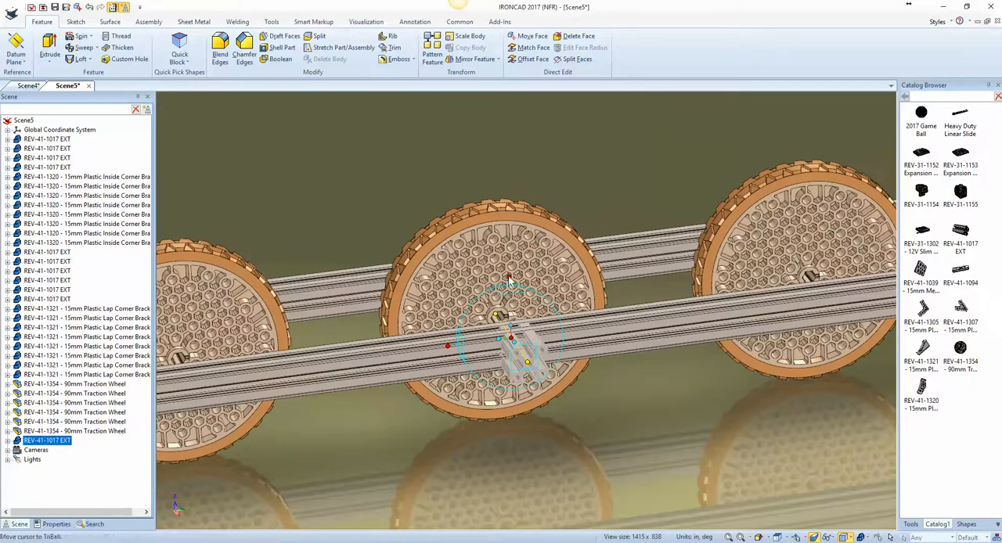
click(510, 273)
drag(514, 393, 512, 310)
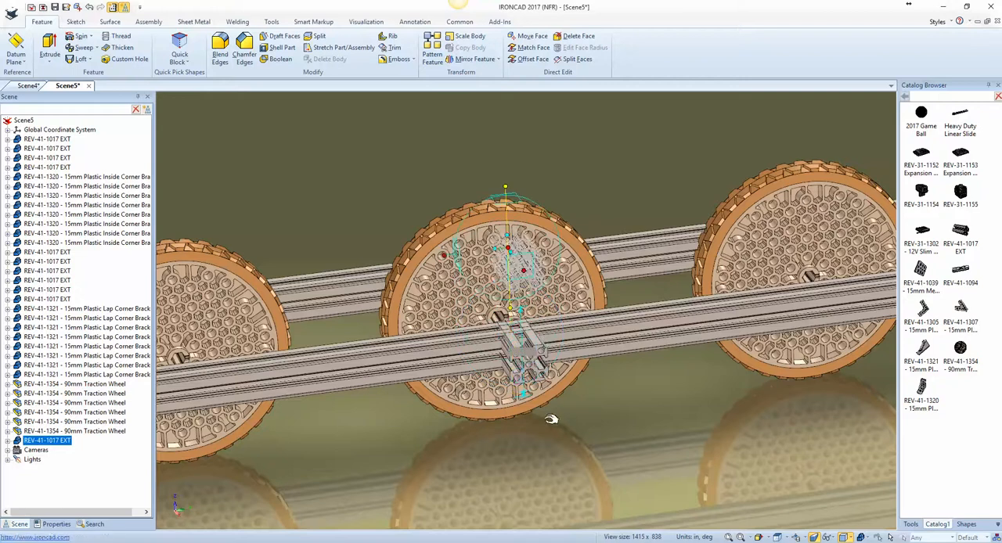
middle_drag(562, 352, 581, 253)
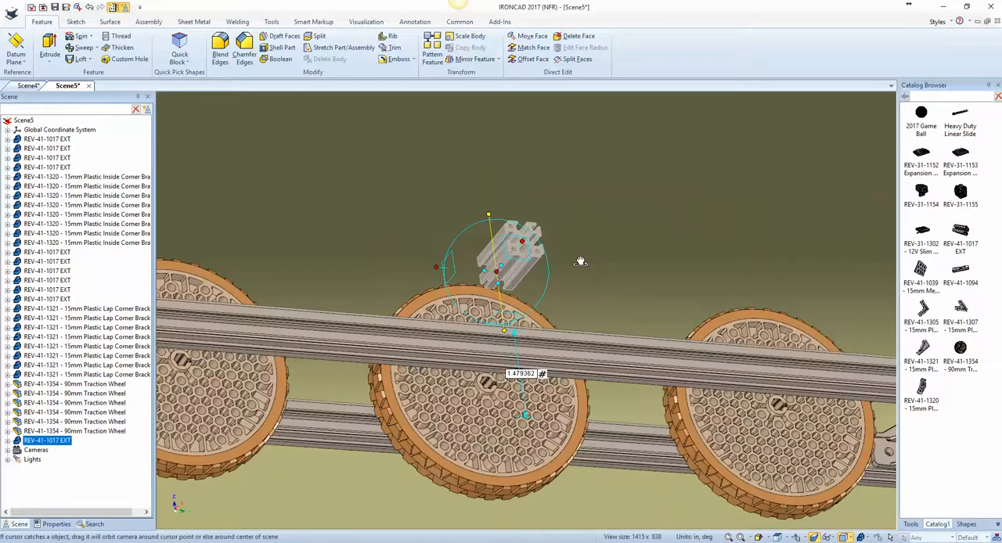
Step: Reposition only the TriBall at the extrusion's lower edge and lower the extrusion onto the top of the inner crossbar
key(space)
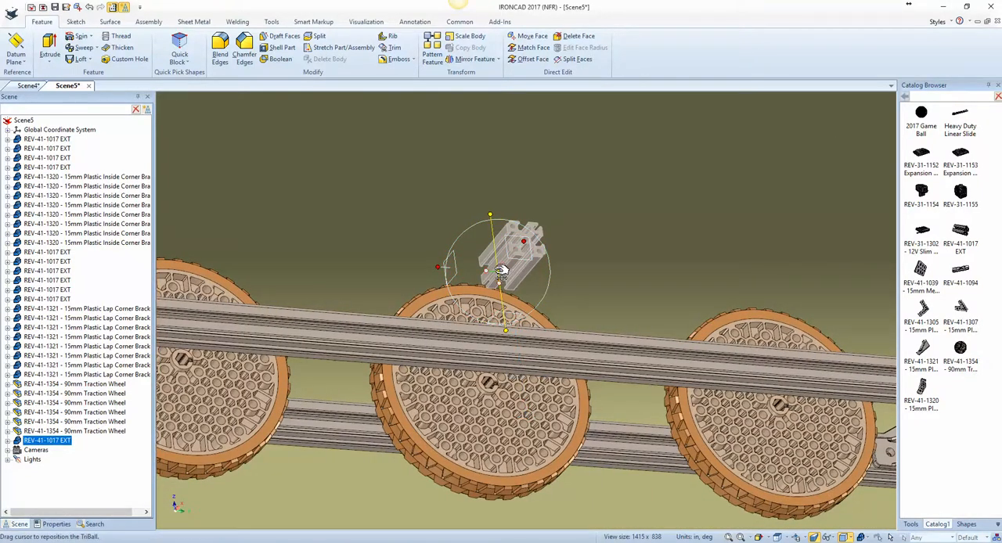
drag(505, 272, 510, 274)
key(space)
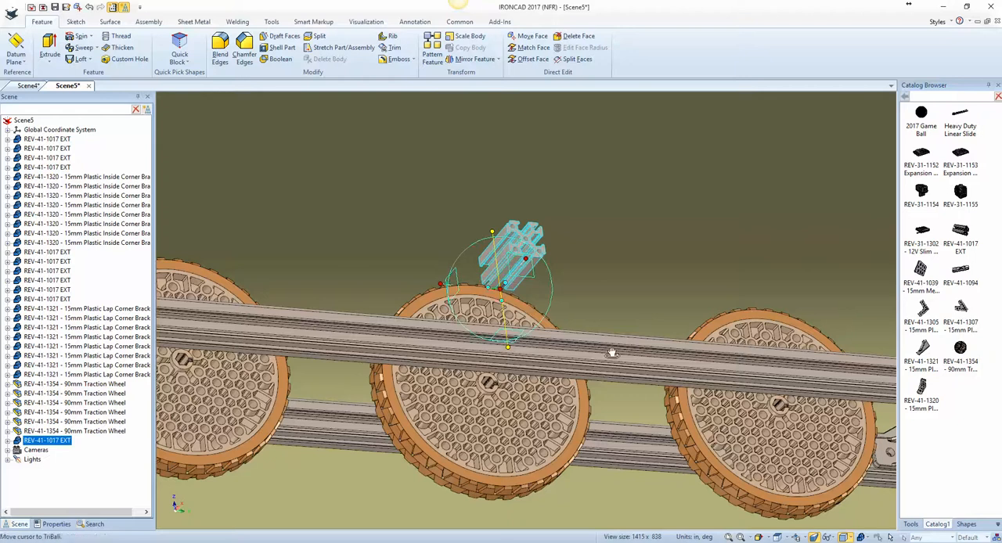
middle_drag(611, 351, 612, 469)
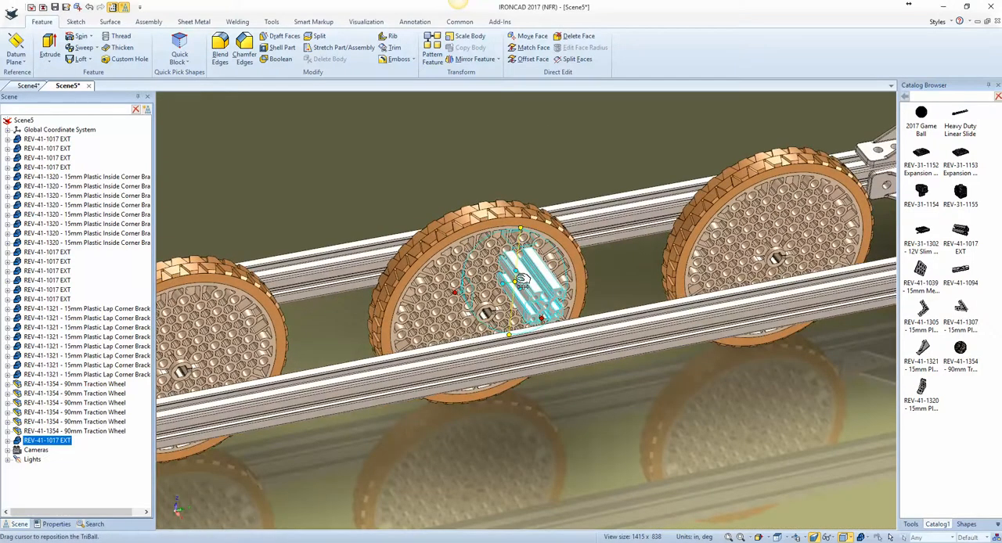
drag(522, 282, 495, 342)
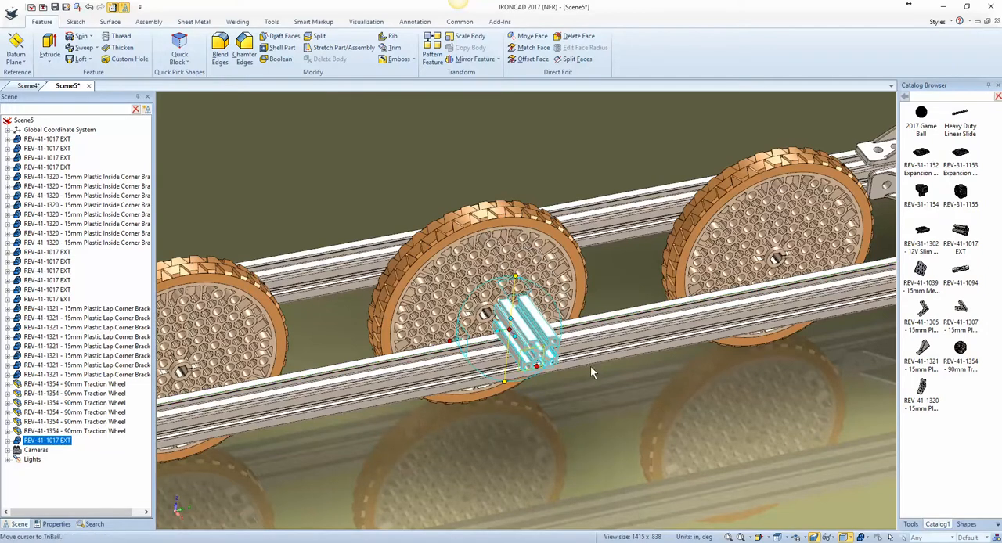
Step: Stretch the extrusion's free end across the frame toward the opposite inner crossbar
scroll(590, 365, down, 3)
scroll(590, 364, down, 3)
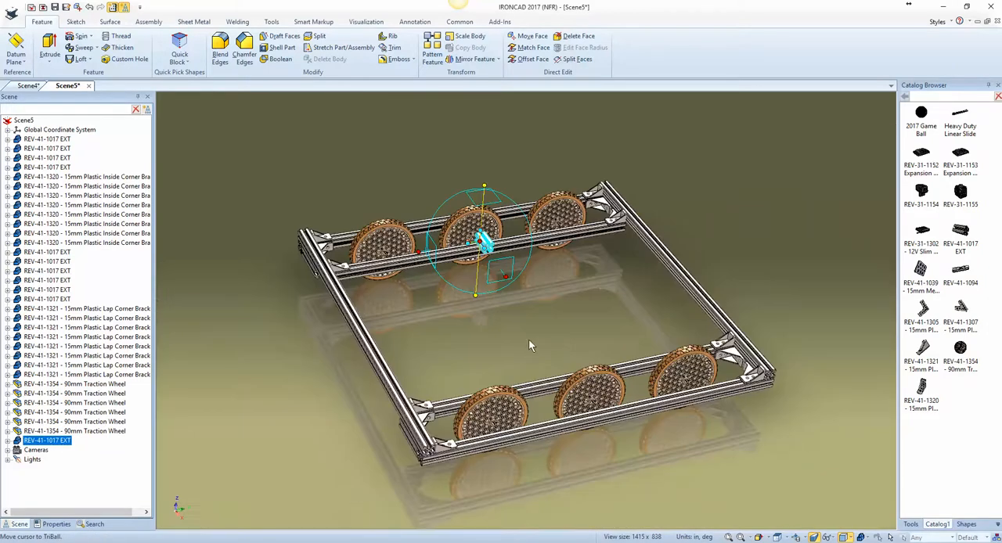
scroll(575, 349, up, 5)
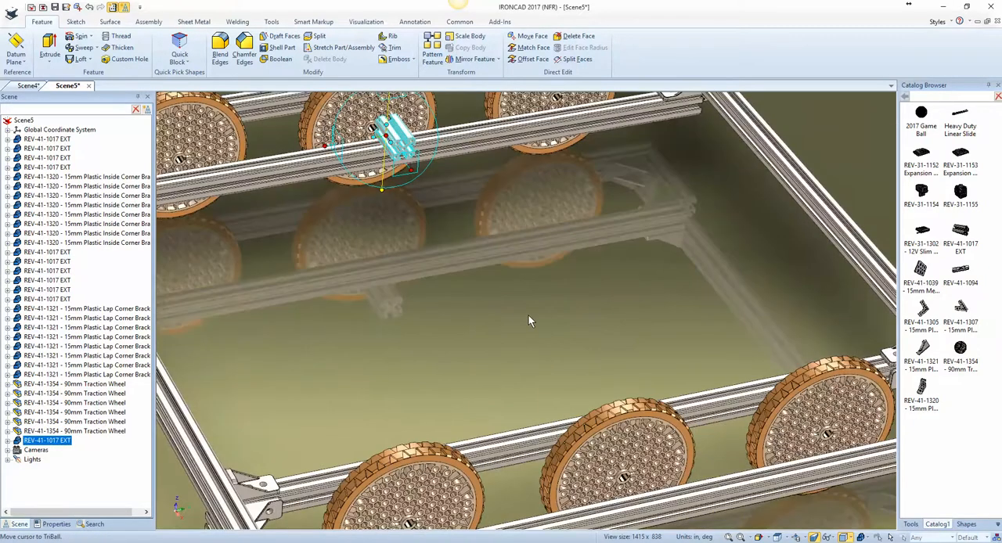
click(407, 155)
drag(408, 156, 501, 318)
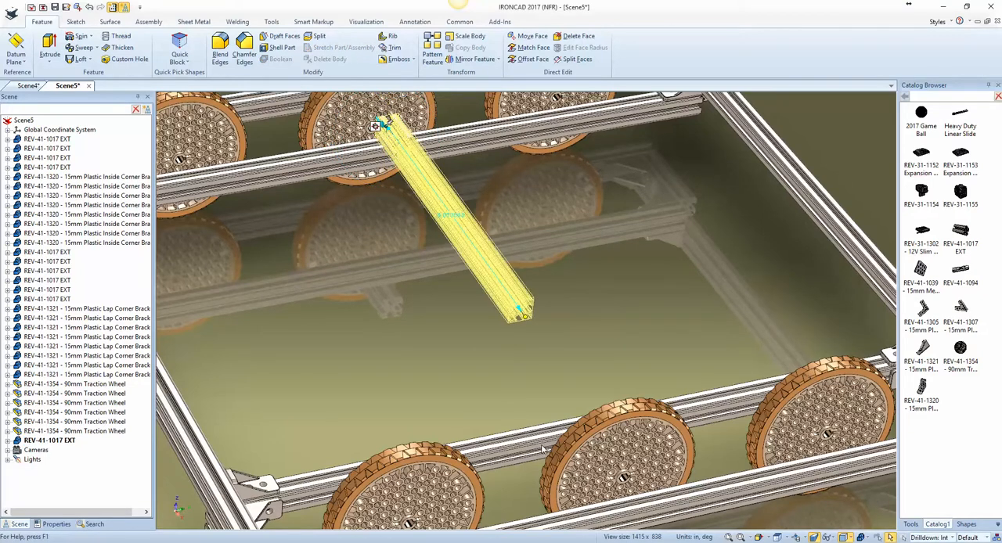
mouse_move(556, 447)
mouse_down()
mouse_move(531, 461)
mouse_move(535, 446)
mouse_move(548, 459)
mouse_up()
Step: Extend the extrusion's end to the far edge of the opposite inner crossbar and clear the selection
middle_drag(600, 478, 706, 446)
scroll(499, 477, up, 3)
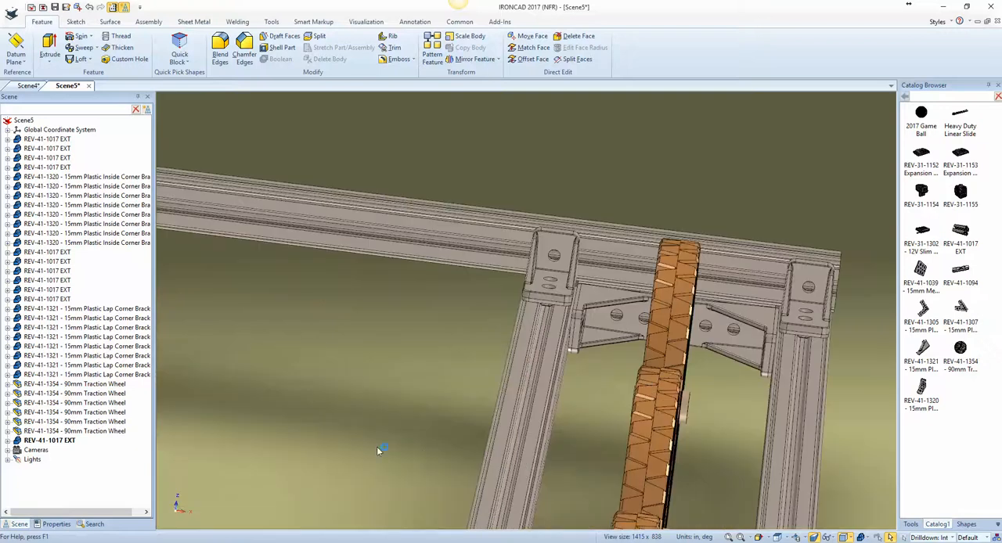
shift+middle_drag(445, 453, 565, 353)
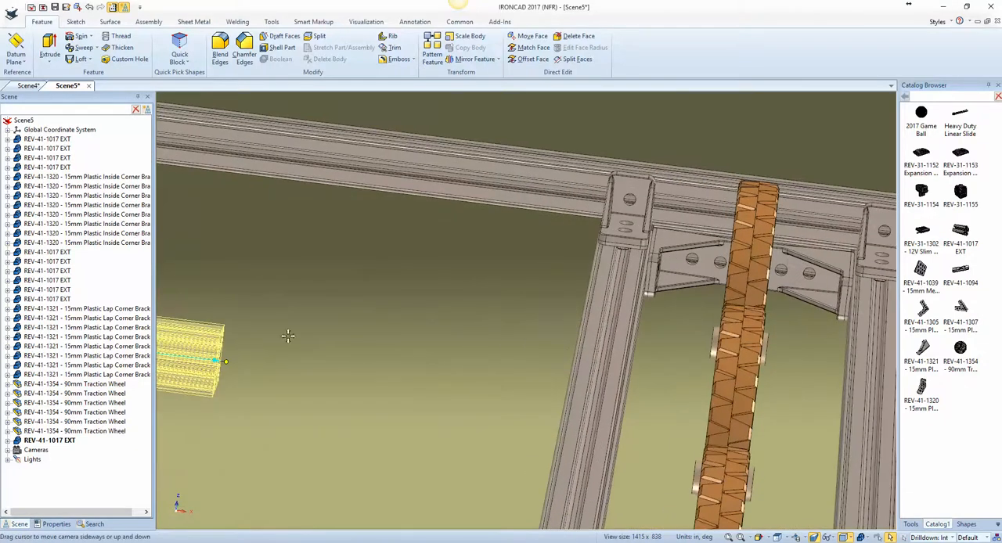
shift+middle_drag(251, 362, 264, 333)
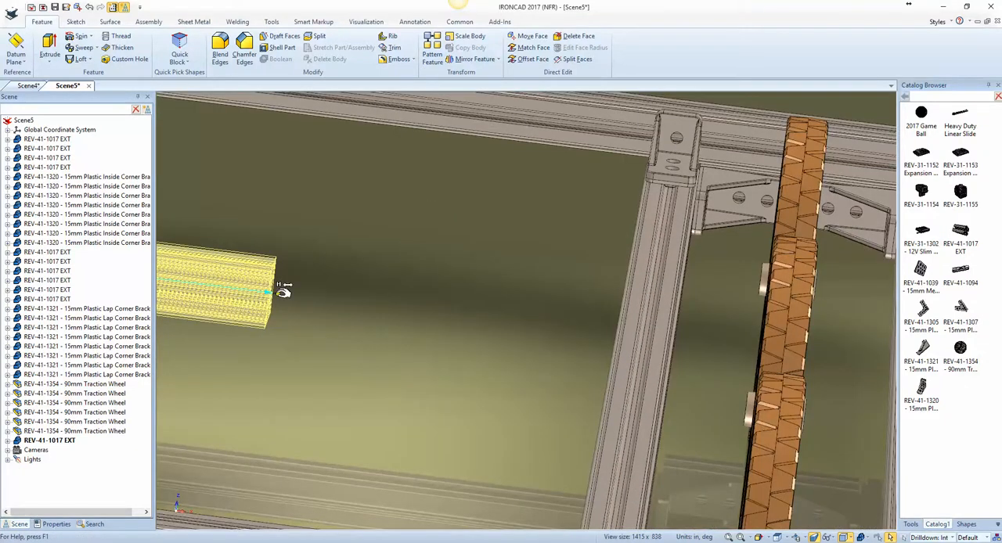
shift+drag(661, 383, 666, 391)
click(592, 417)
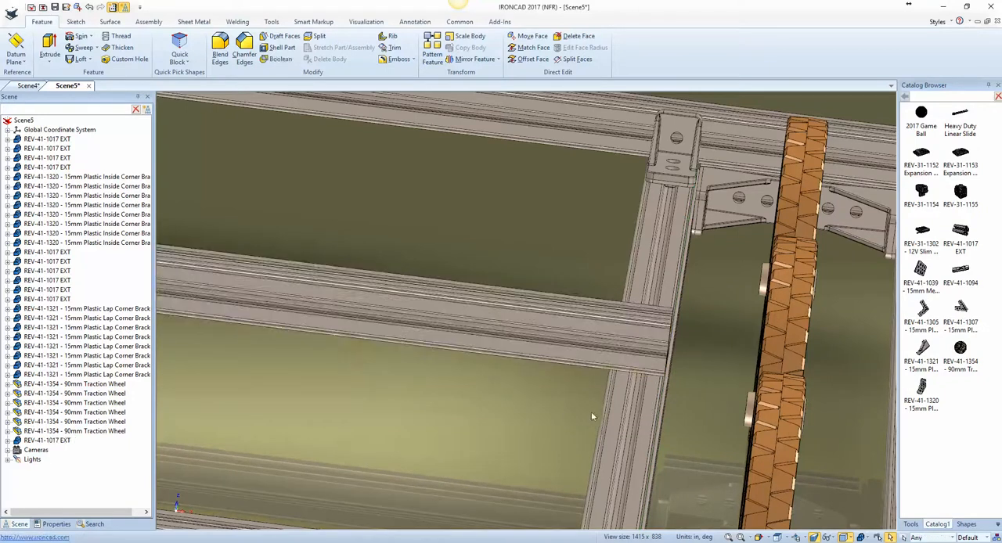
Step: Add a REV-31-1302 12V Slim Battery from the catalog beside the middle extrusion
key(F8)
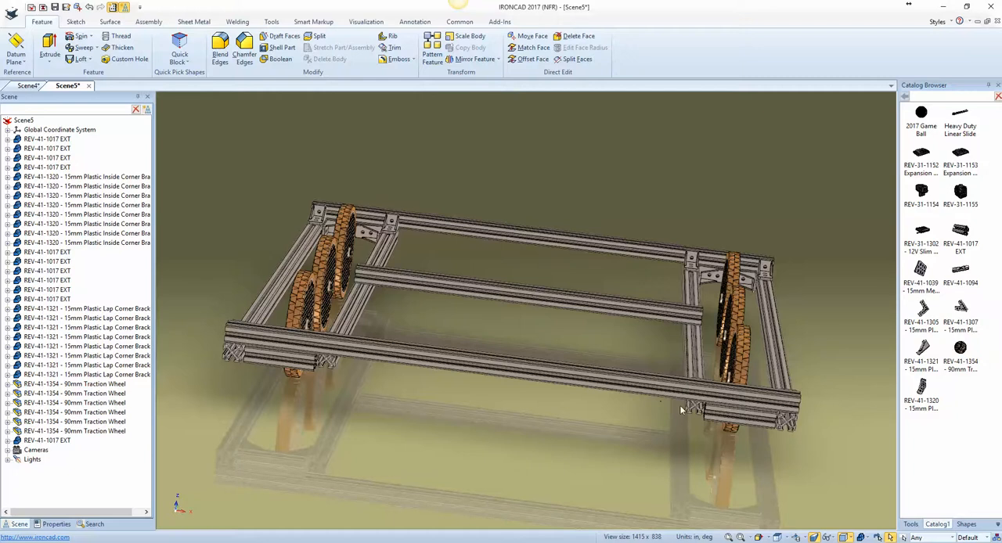
middle_drag(720, 401, 587, 474)
middle_drag(665, 444, 545, 400)
key(F8)
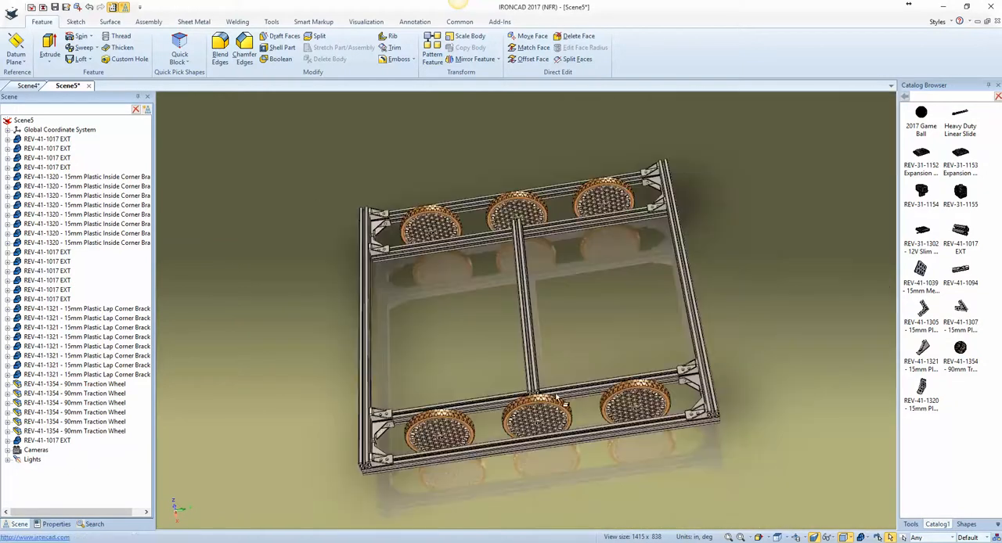
scroll(528, 311, up, 5)
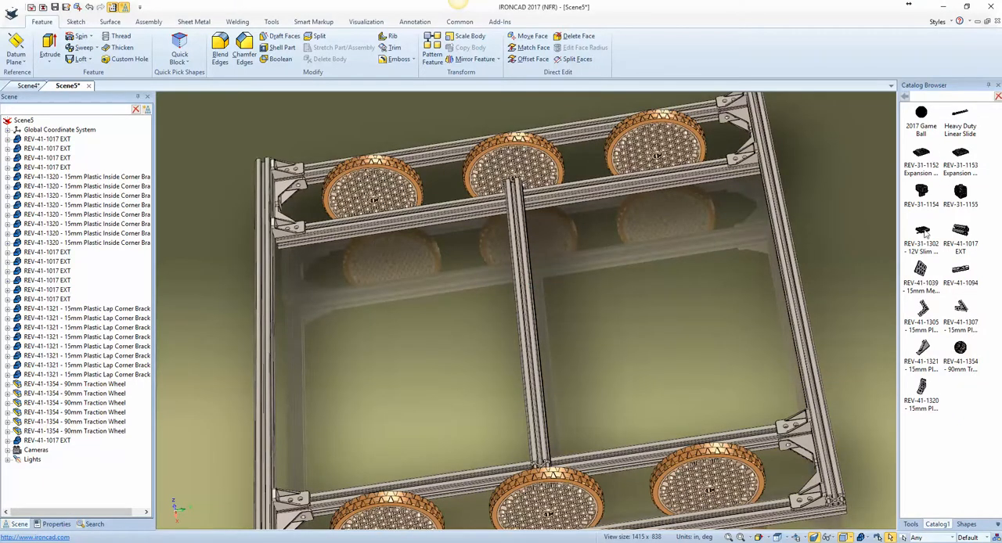
drag(924, 231, 554, 344)
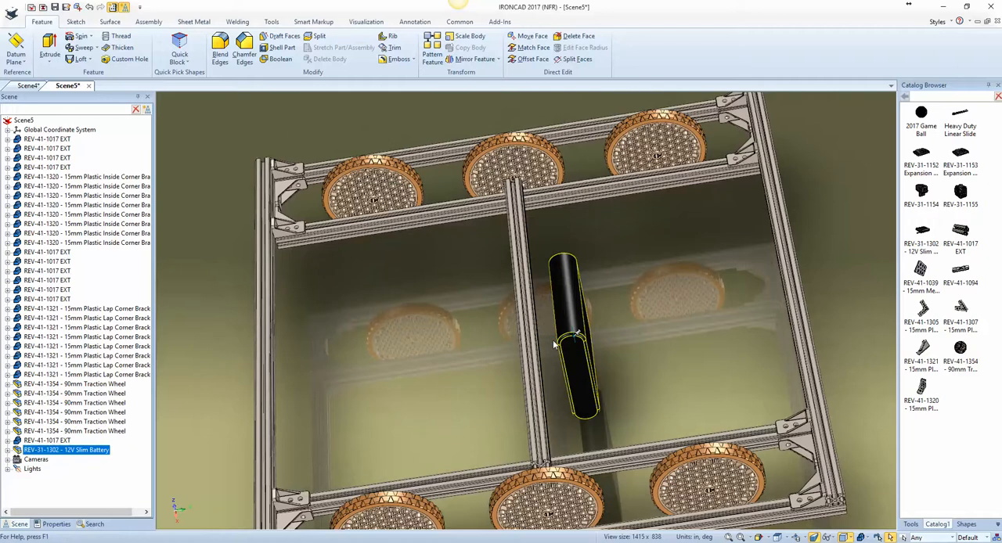
Step: Rotate the 12V Slim Battery 90 degrees with the TriBall so that it lies flat beside the middle extrusion
key(F10)
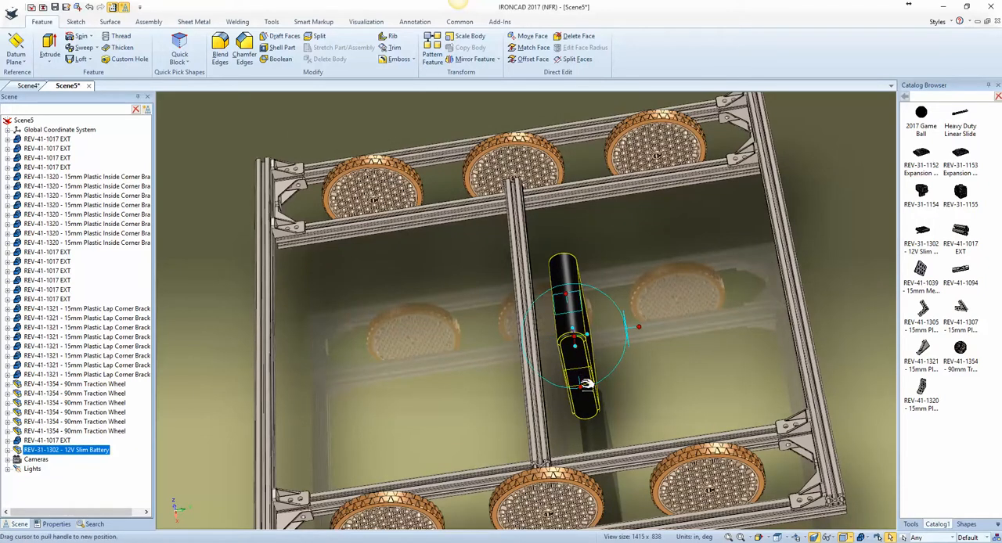
right_drag(581, 342, 609, 342)
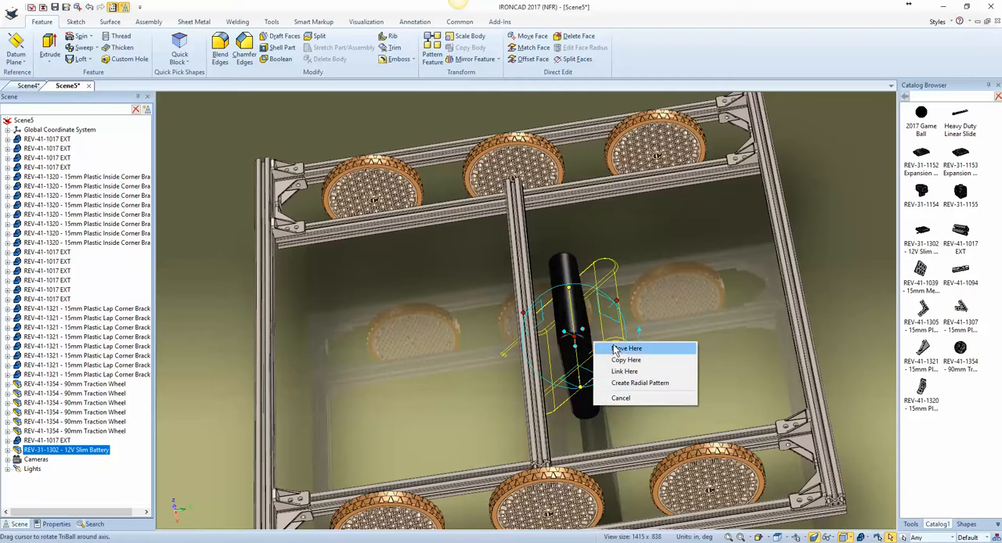
click(614, 349)
text(90)
key(Return)
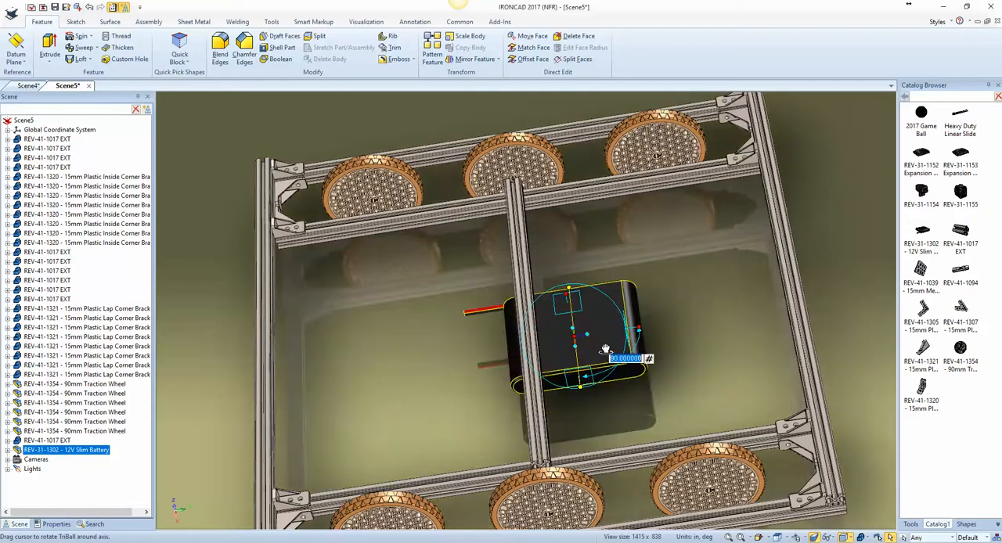
Step: Reposition only the TriBall to the middle of the battery's lower side edge and reattach it to the battery
middle_drag(635, 389, 564, 363)
click(568, 404)
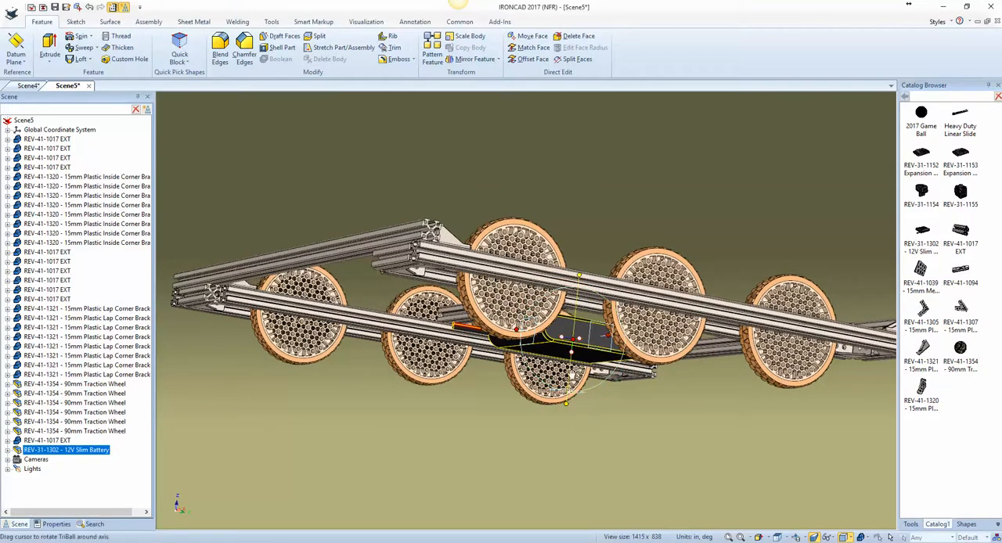
drag(578, 339, 572, 353)
click(515, 343)
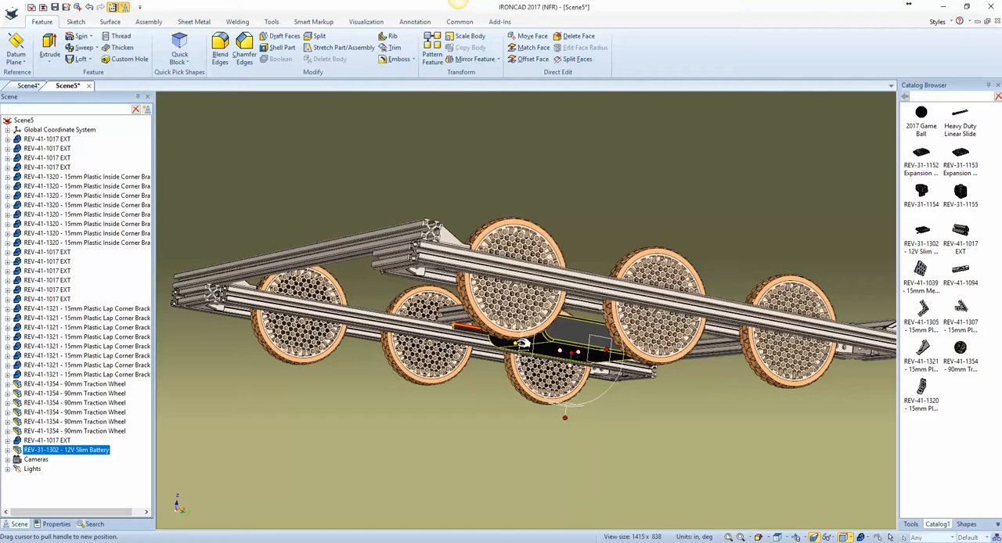
drag(575, 354, 557, 340)
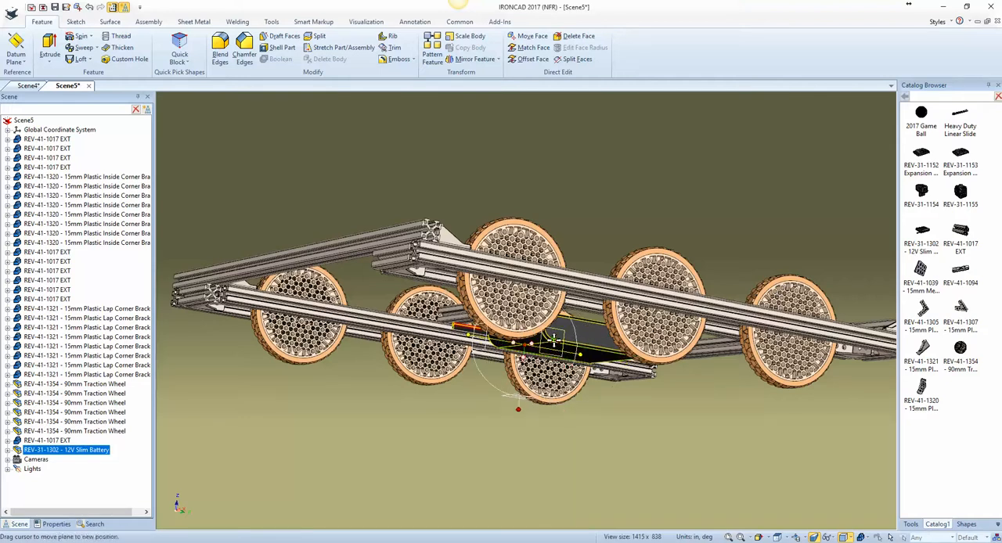
key(space)
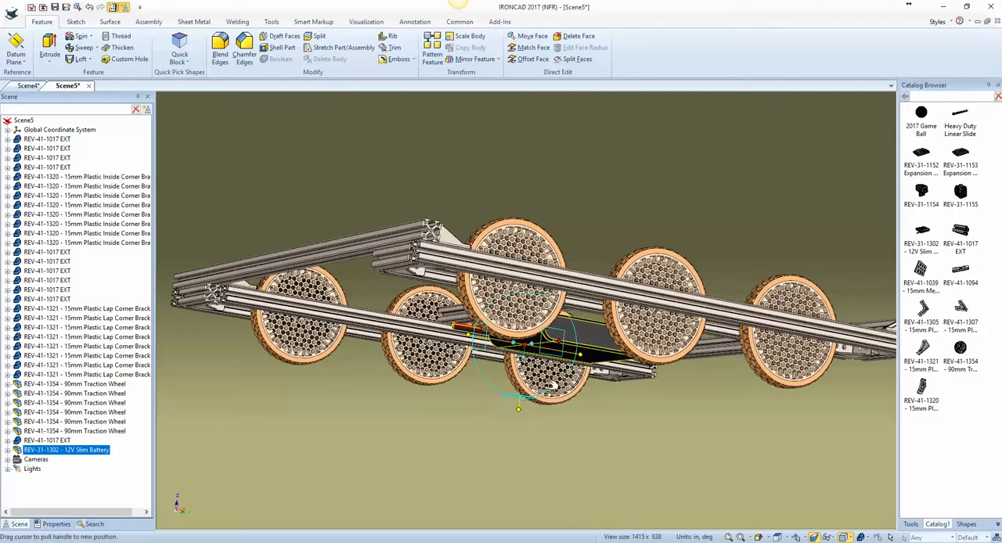
Step: Seat the battery on top of the middle extrusion and snap it to the midpoint of the extrusion's upper edge
middle_drag(617, 337, 604, 389)
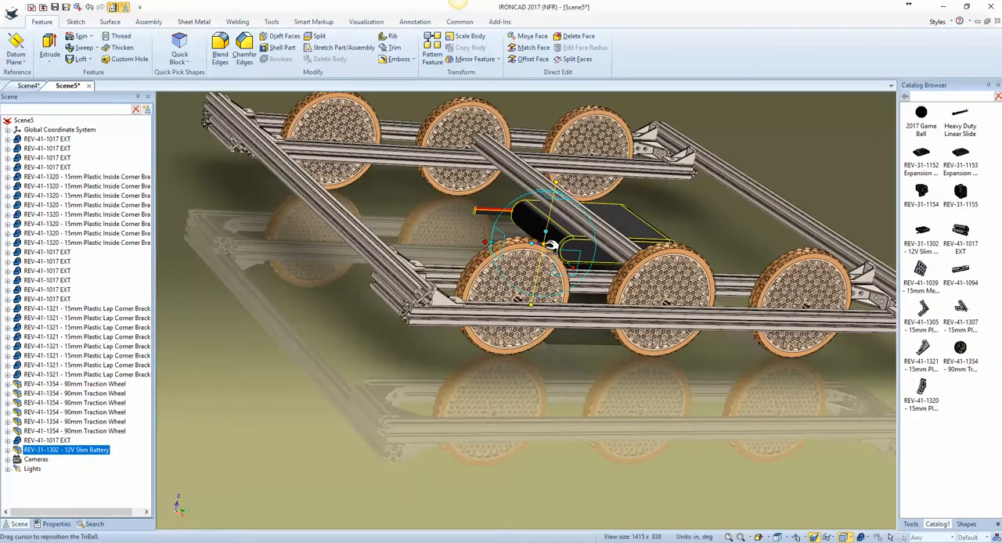
drag(552, 247, 563, 202)
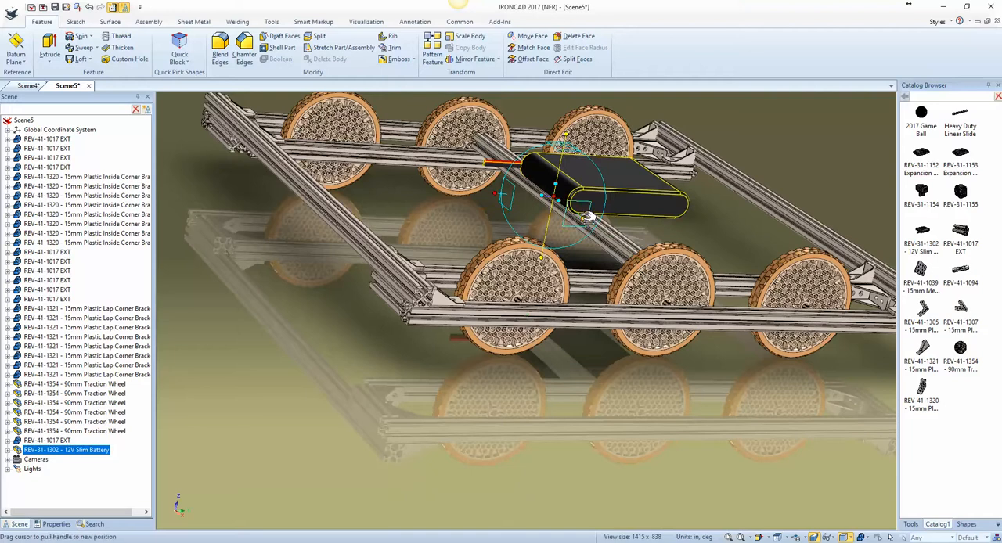
right_click(553, 199)
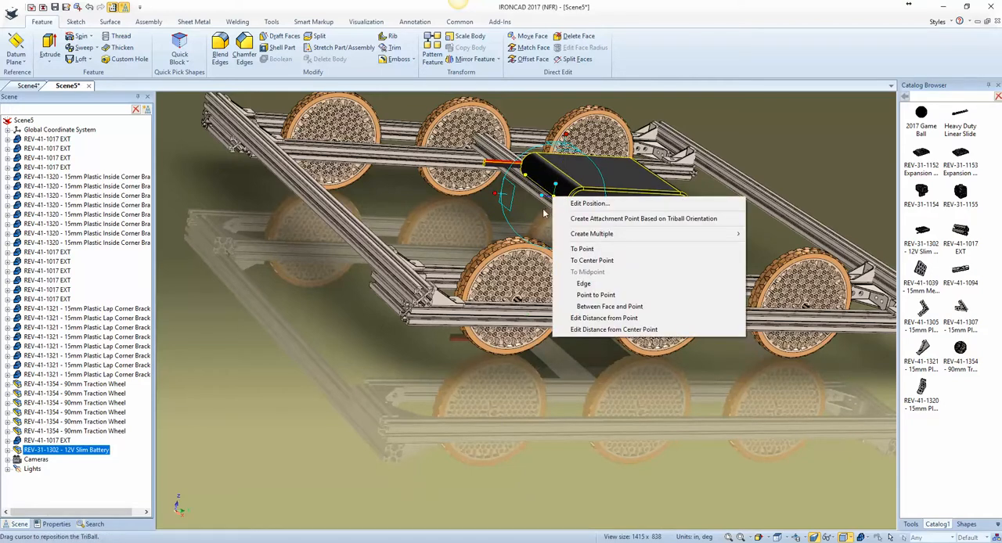
click(584, 284)
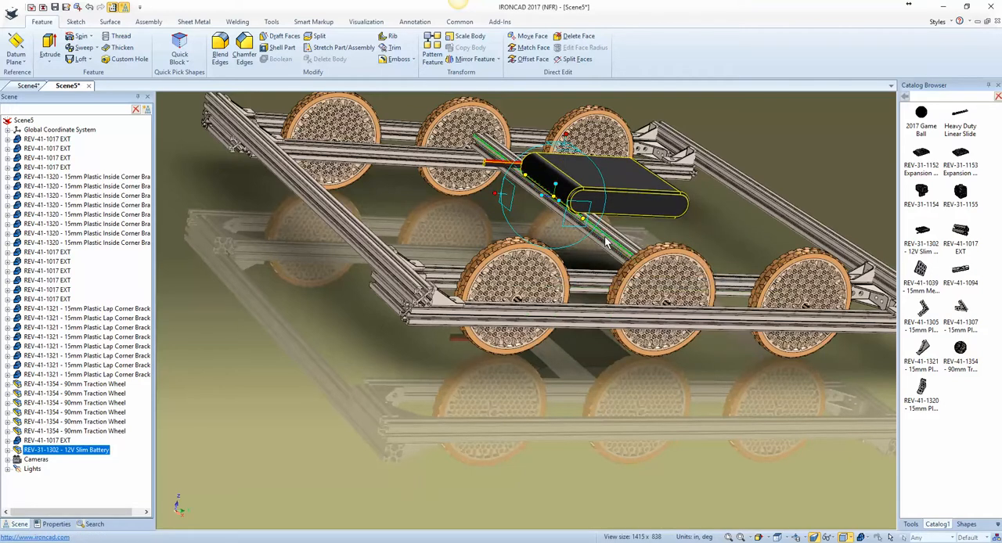
click(605, 243)
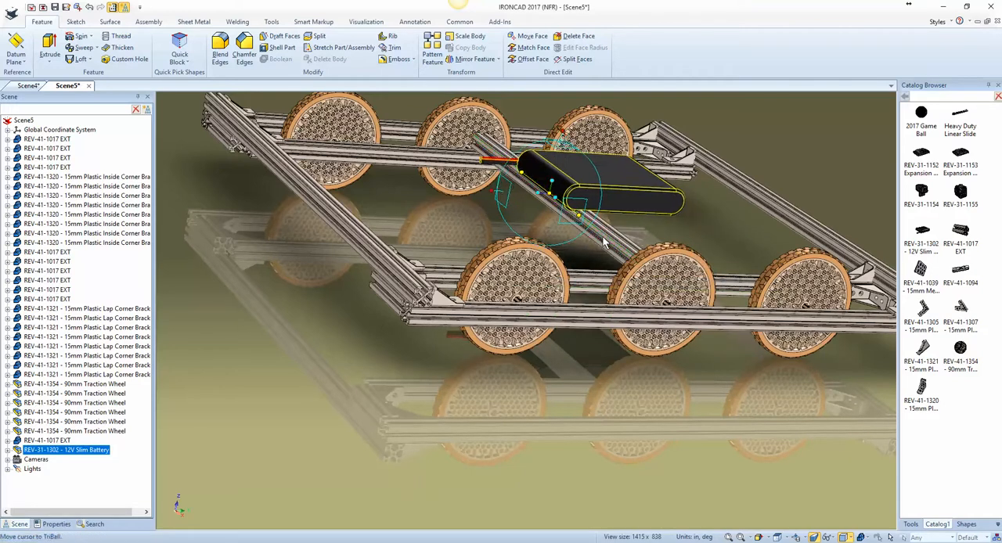
right_click(551, 194)
click(584, 282)
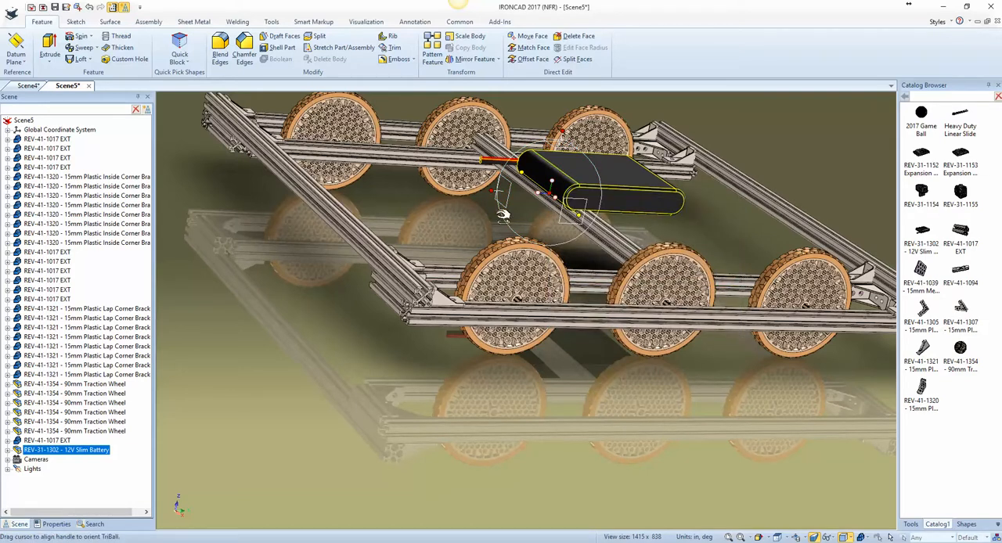
key(F10)
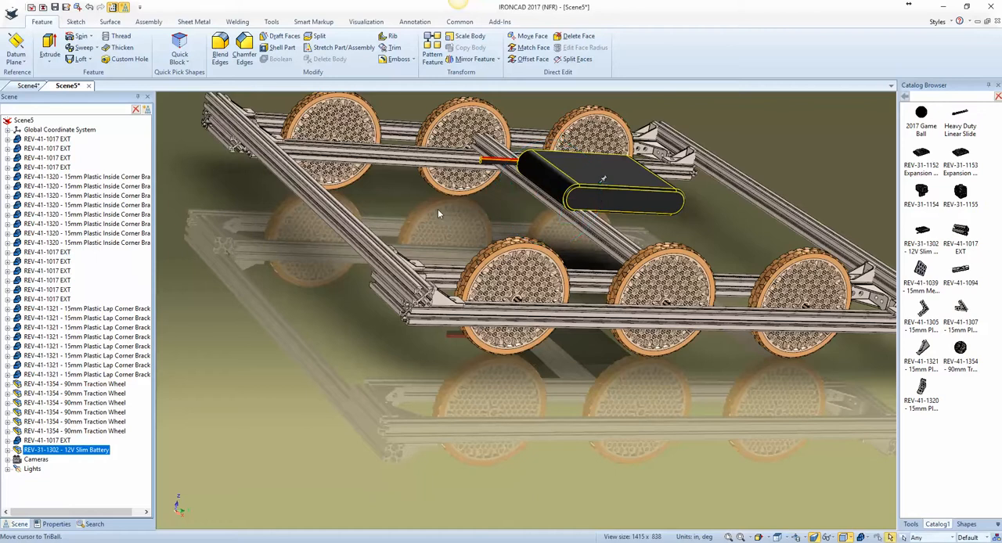
Step: Activate the TriBall on the middle extrusion and lock its movement to the horizontal axis running across the battery's width
middle_drag(643, 248, 592, 267)
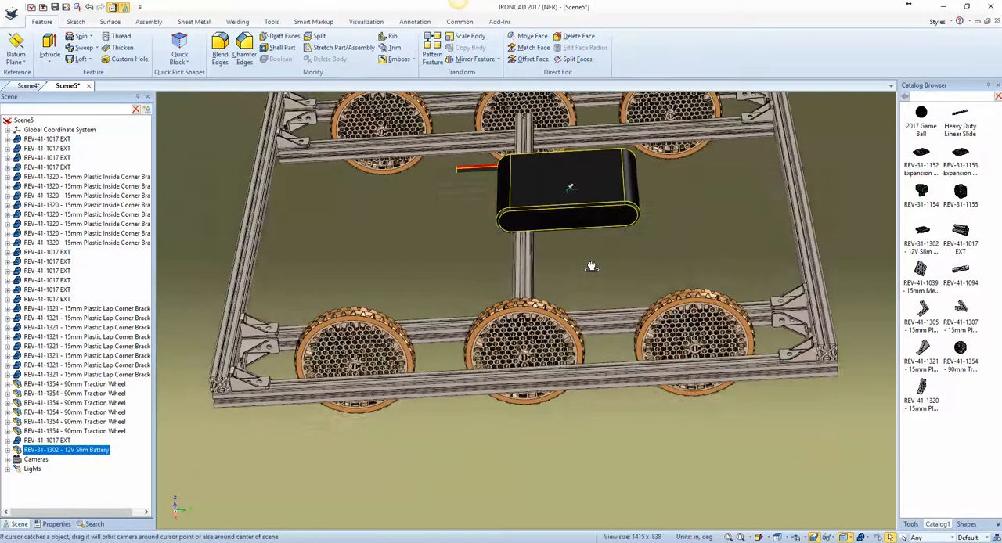
click(530, 259)
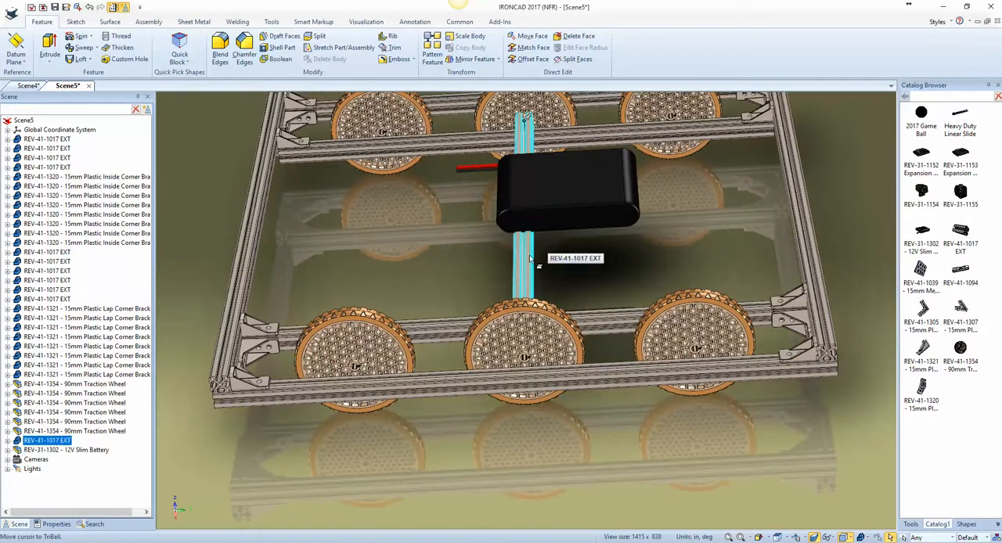
key(F10)
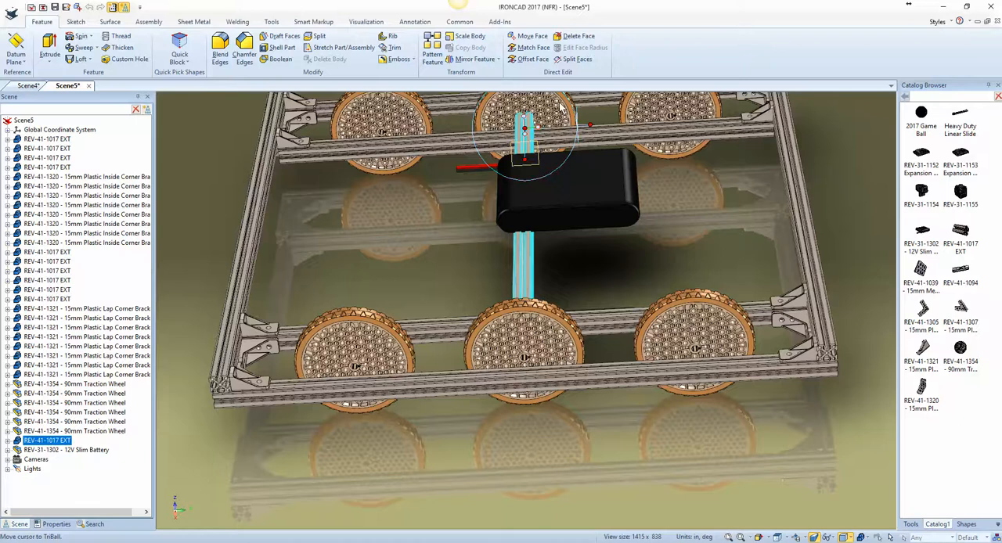
scroll(537, 125, up, 4)
scroll(538, 125, up, 2)
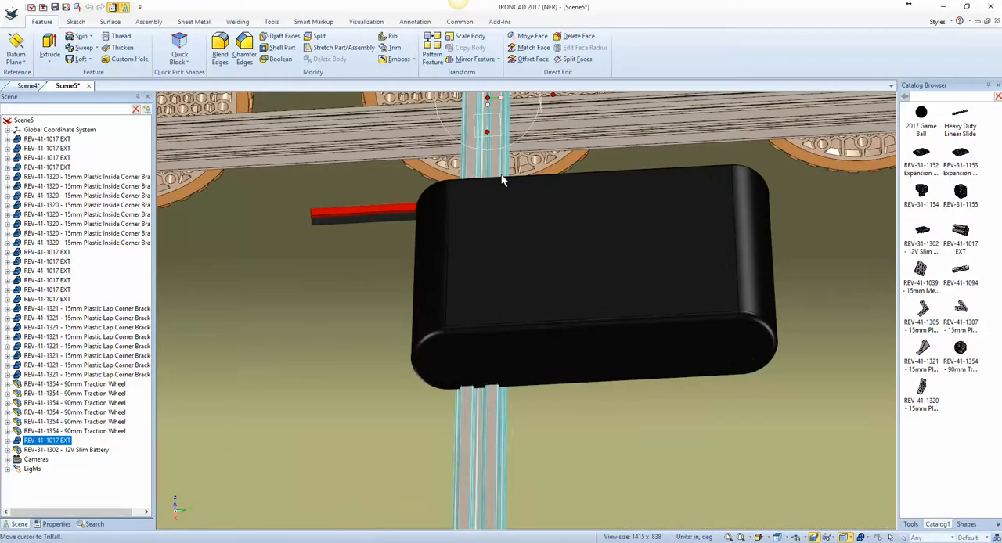
mouse_move(501, 176)
shift+middle_down()
mouse_move(488, 345)
mouse_move(459, 349)
mouse_move(477, 313)
mouse_move(543, 298)
shift+middle_up()
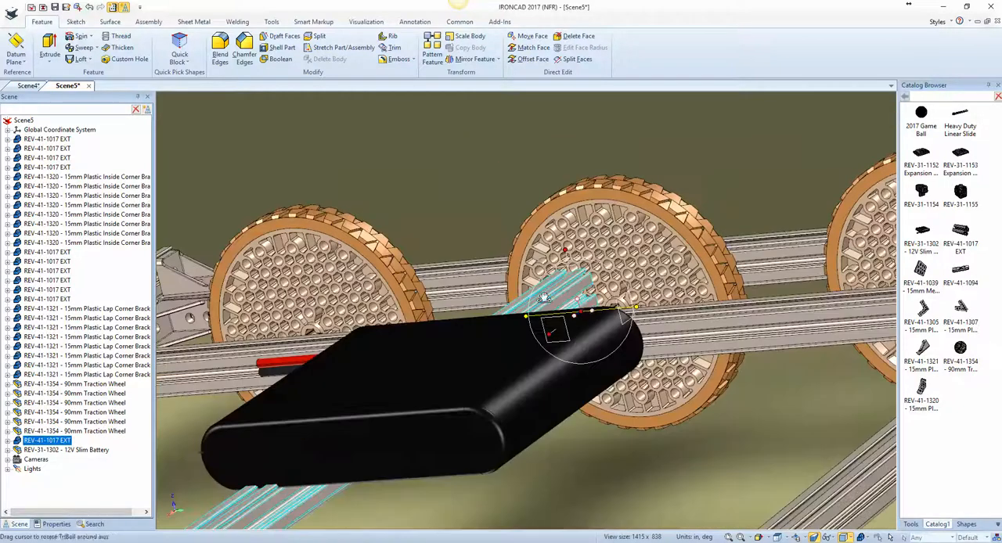
drag(579, 308, 587, 287)
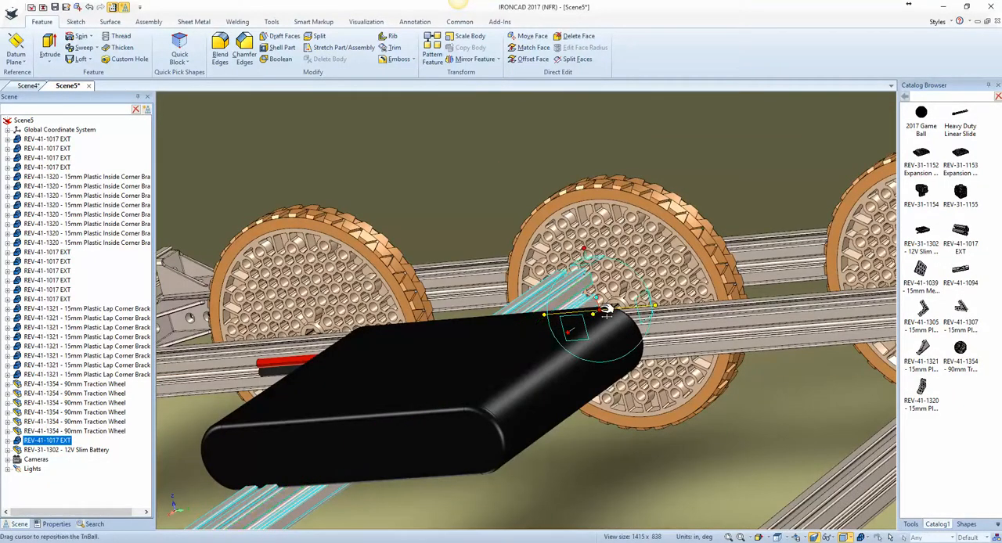
Step: Copy the middle extrusion once across to the battery's opposite rounded side using To Point, and clear the selection
right_click(601, 309)
click(636, 372)
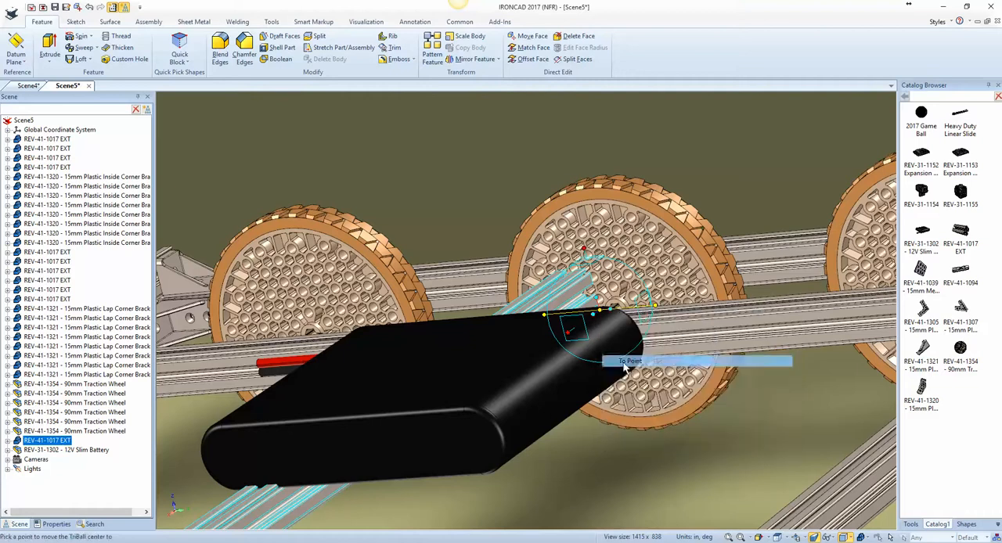
click(466, 413)
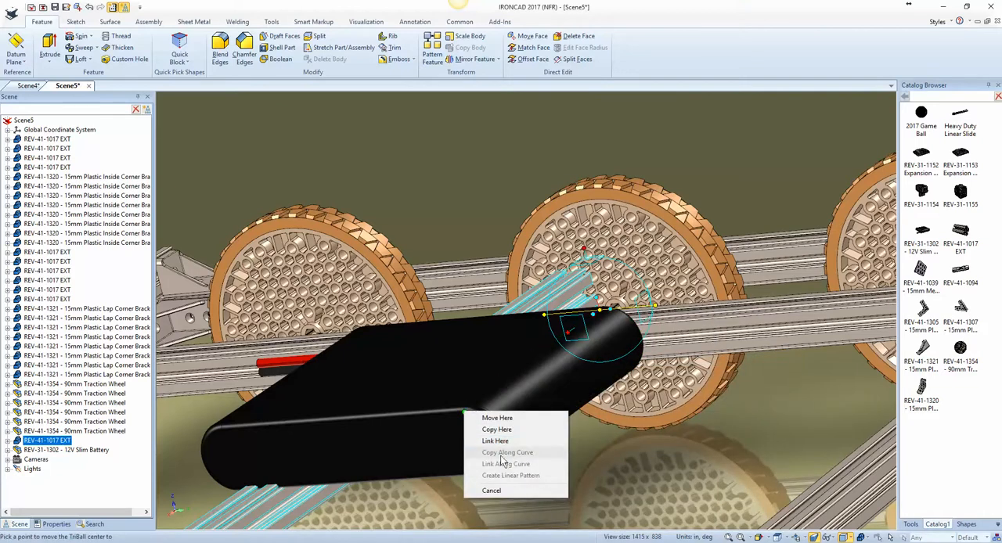
click(497, 431)
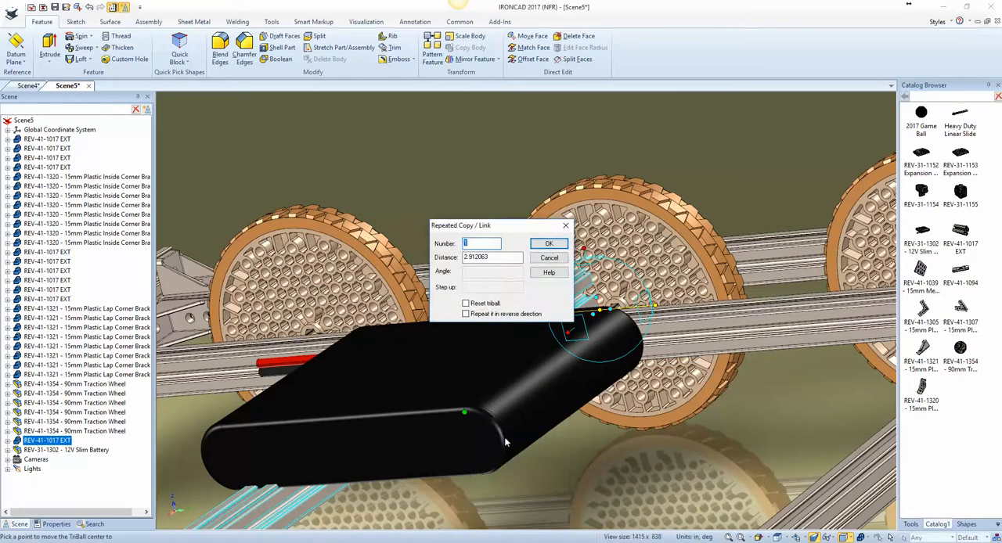
click(548, 245)
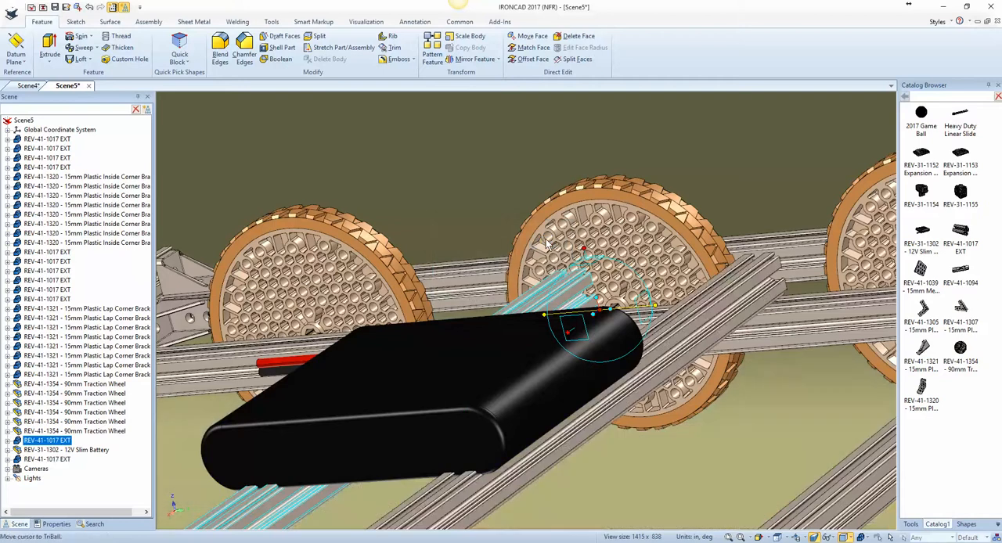
key(F10)
click(457, 177)
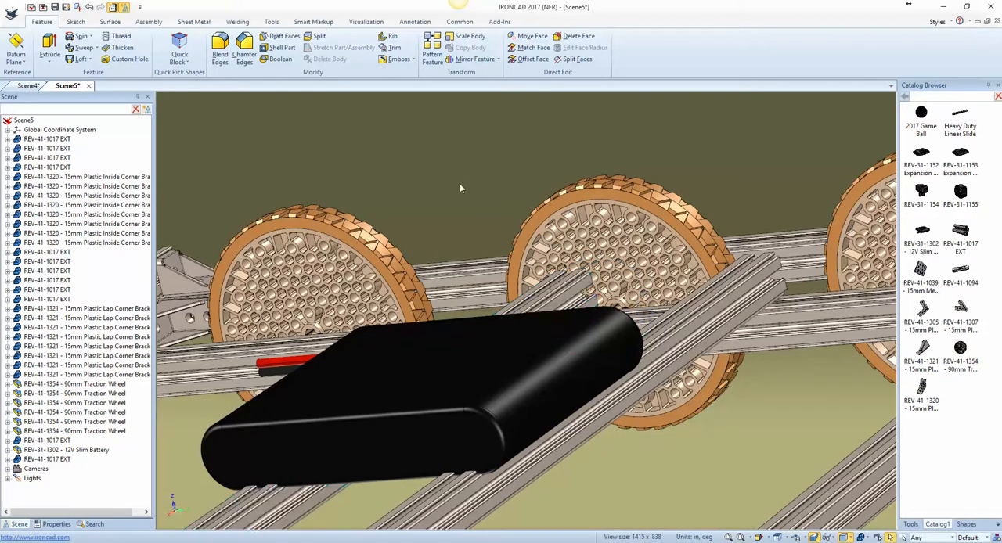
Step: Add a REV-41-1321 plastic lap corner bracket from the catalog onto the inner crossbar between the two middle extrusions
key(F8)
scroll(507, 348, up, 3)
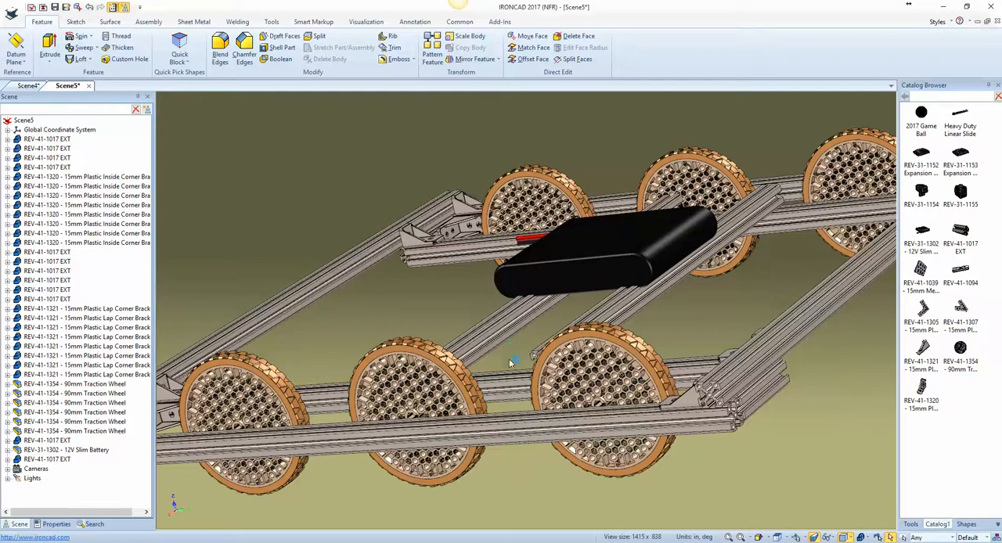
middle_drag(511, 362, 605, 486)
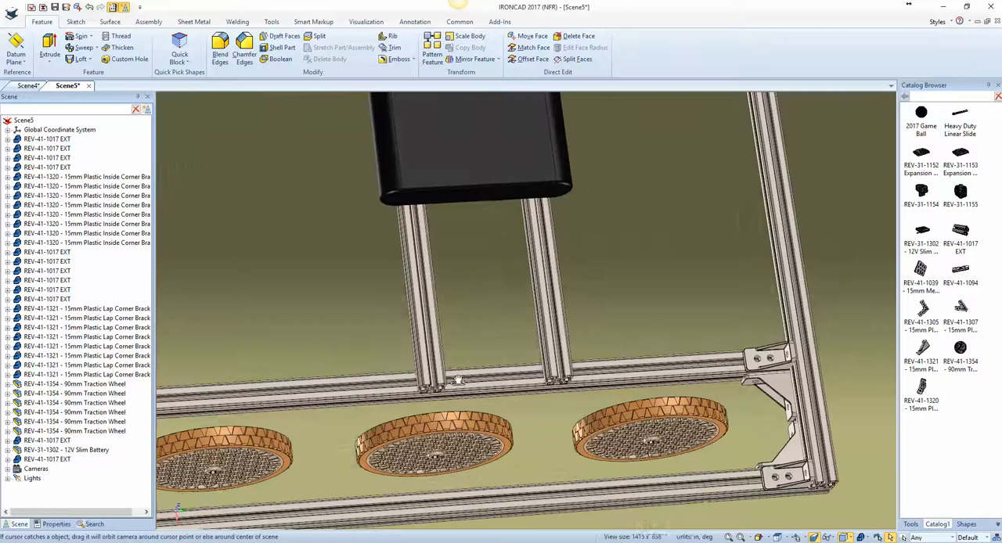
scroll(501, 394, up, 5)
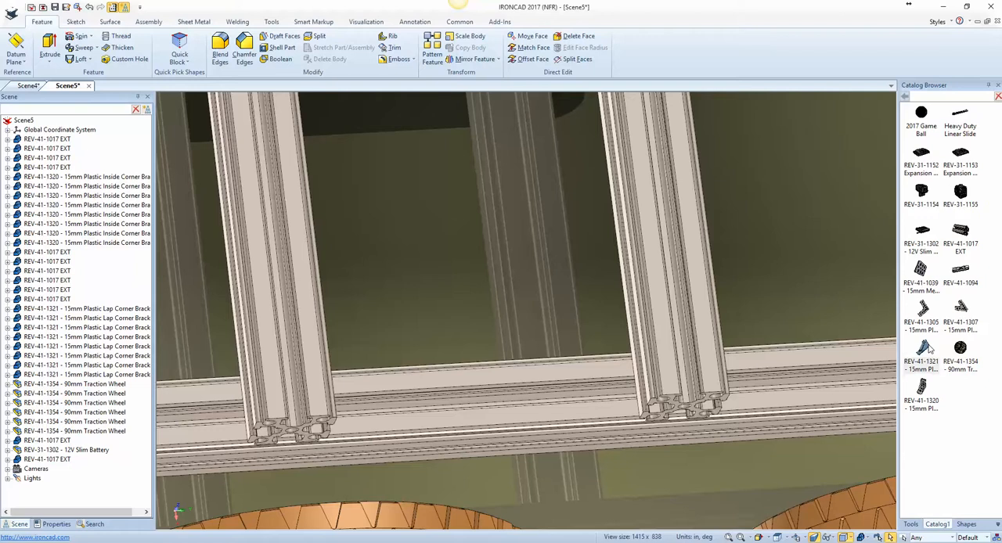
mouse_move(928, 350)
mouse_down()
mouse_move(774, 365)
mouse_move(613, 408)
mouse_move(551, 406)
mouse_up()
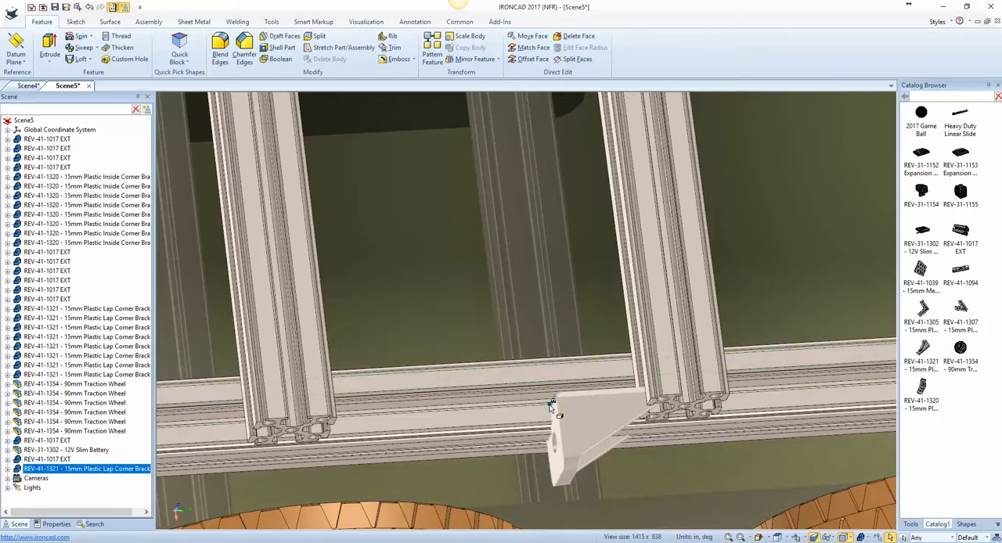
Step: Rotate the new lap corner bracket 90 degrees about the crossbar's lengthwise axis with the TriBall
key(F10)
click(486, 409)
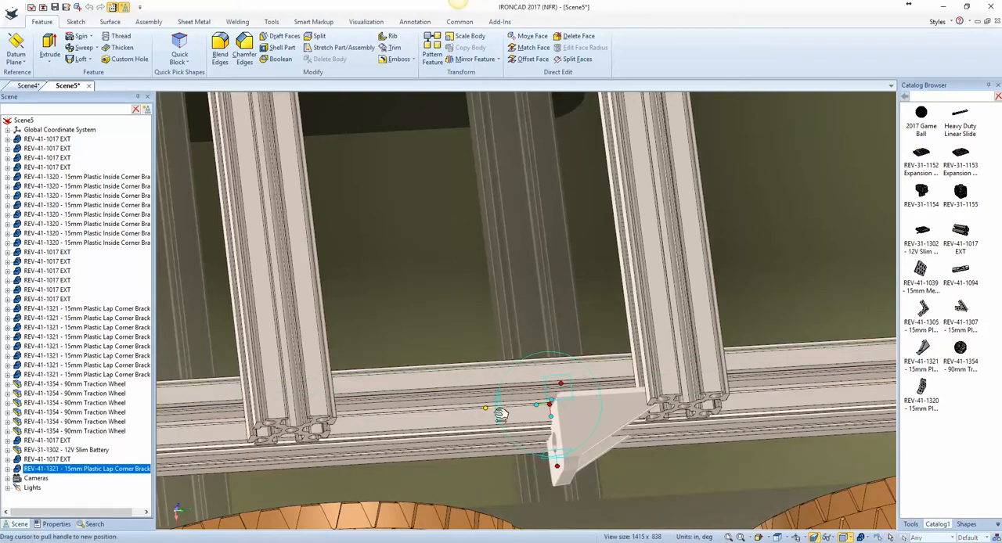
right_drag(516, 409, 520, 407)
click(555, 414)
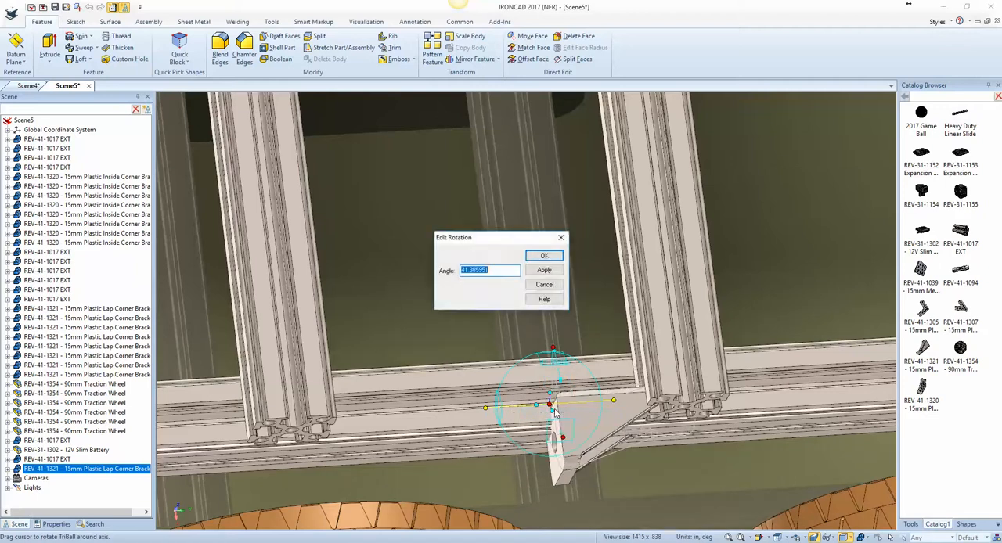
text(90)
key(Return)
Step: Move the new lap corner bracket along the TriBall's vertical axis to line up with the existing lap corner bracket at the frame's corner
click(561, 384)
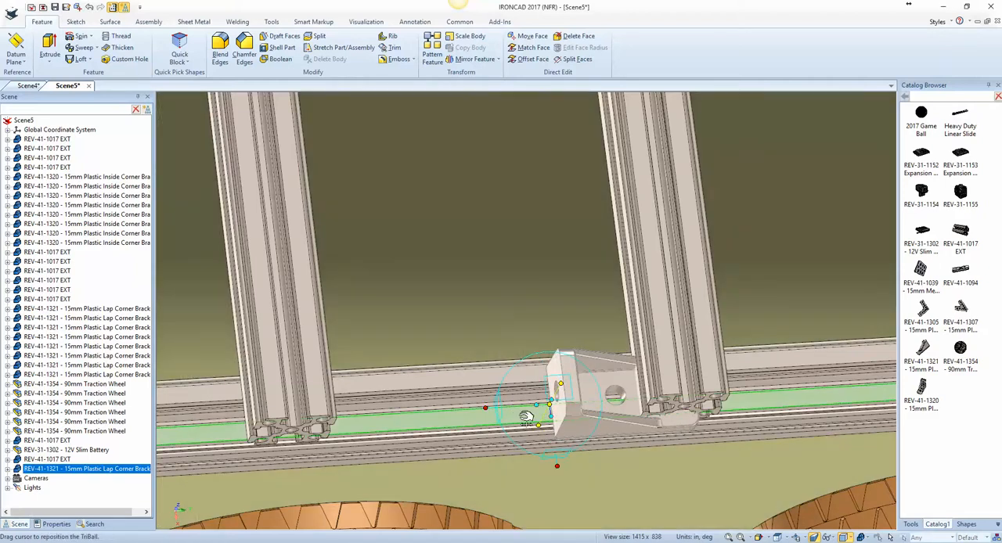
drag(526, 417, 521, 421)
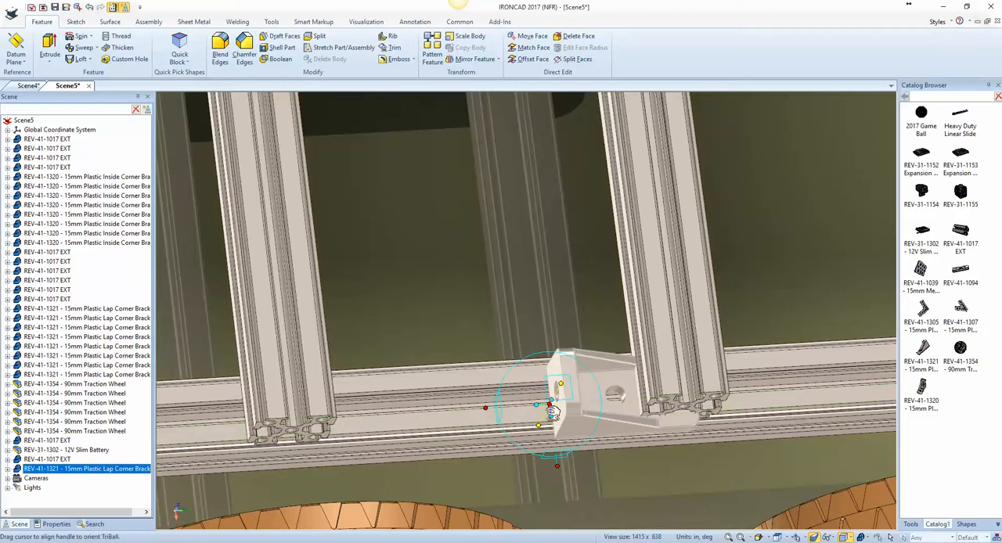
click(557, 468)
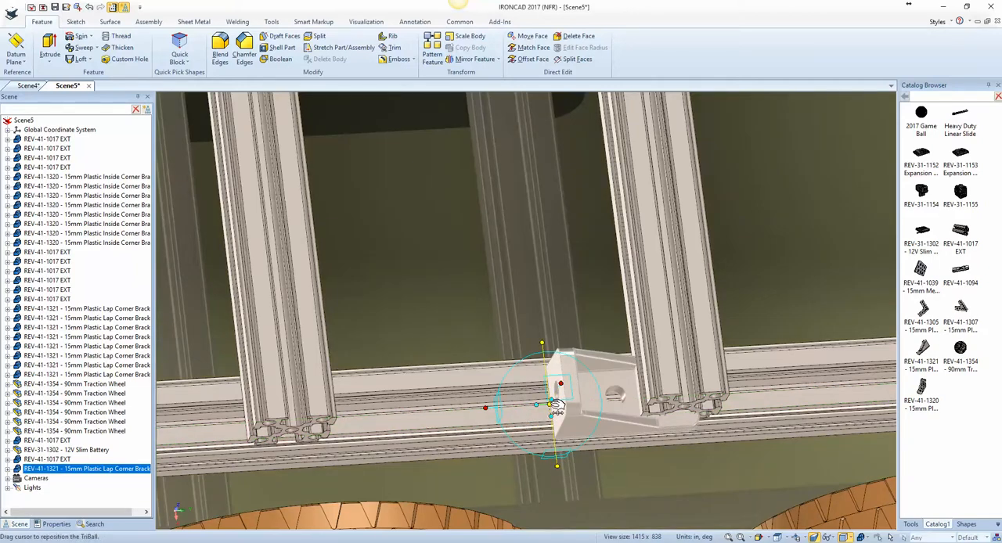
right_click(552, 405)
click(591, 331)
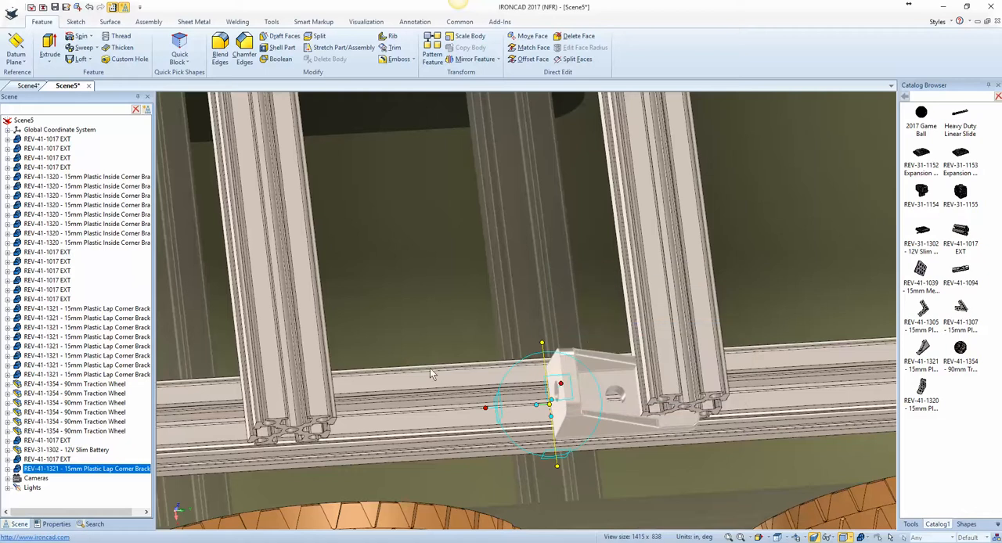
scroll(375, 402, down, 5)
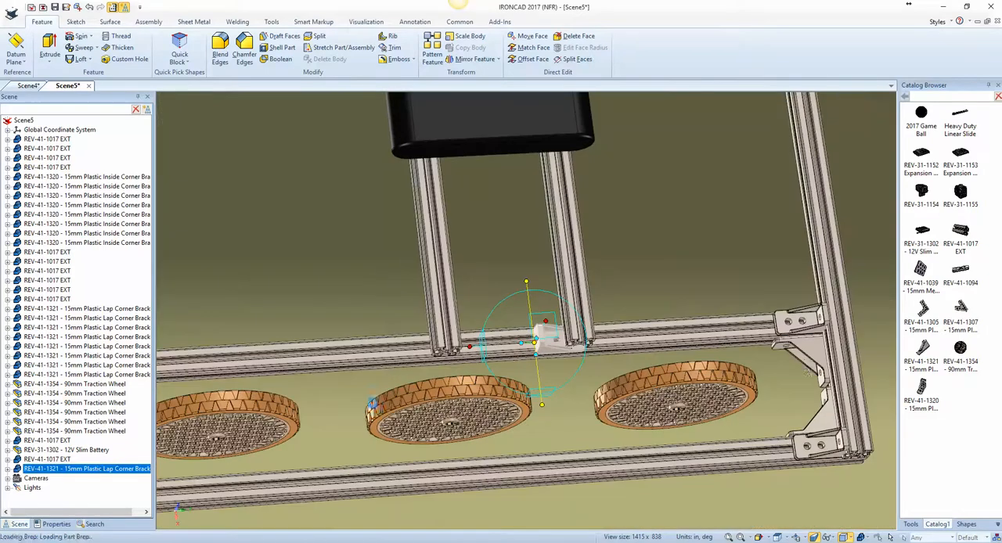
click(788, 322)
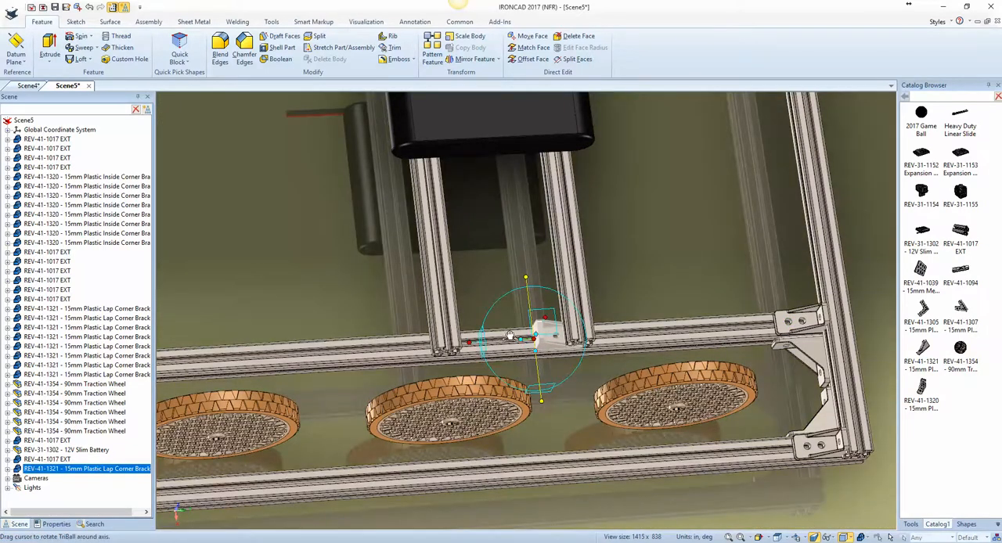
Step: Slide the bracket along the inner crossbar with the TriBall until it snaps to the inner edge of the other middle extrusion
scroll(485, 345, up, 4)
middle_drag(417, 352, 342, 352)
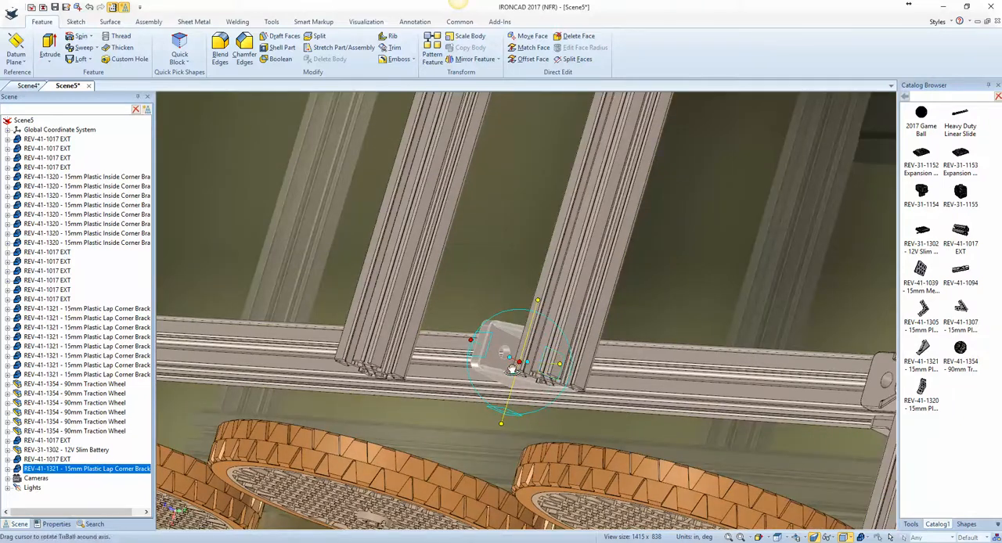
click(559, 365)
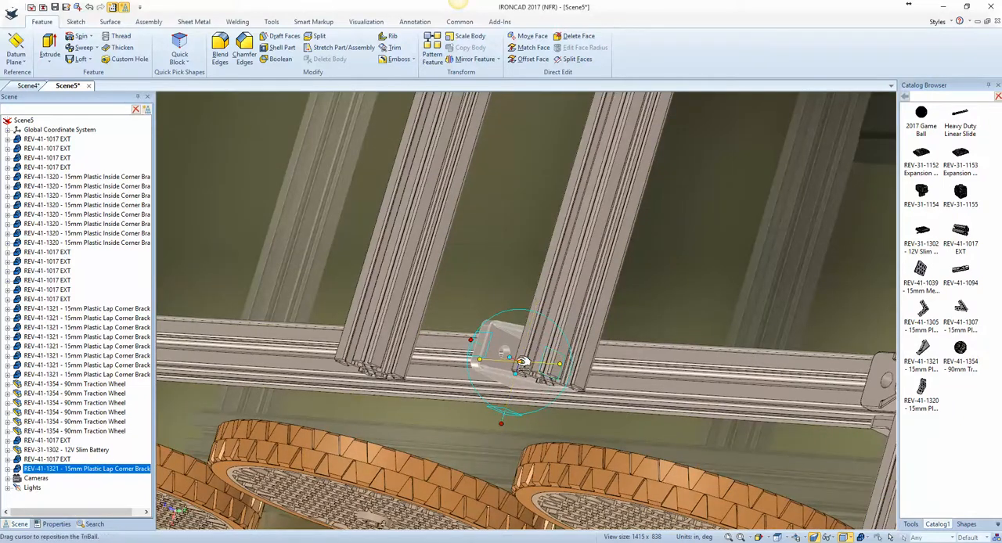
drag(522, 362, 412, 350)
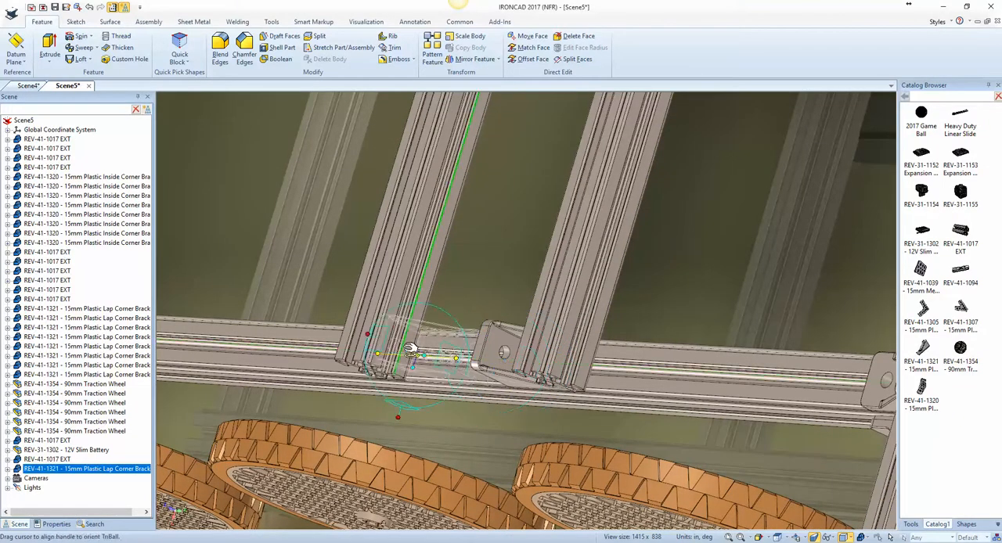
Step: Detach the TriBall from the bracket and move it to the centre hole in the adjacent extrusion's end face using To Point
middle_drag(537, 371, 547, 380)
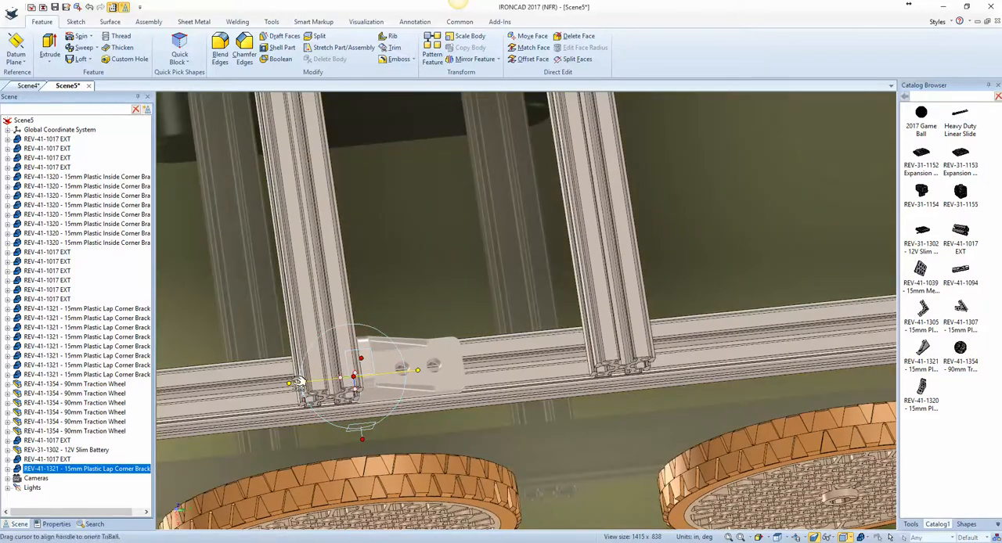
right_click(353, 377)
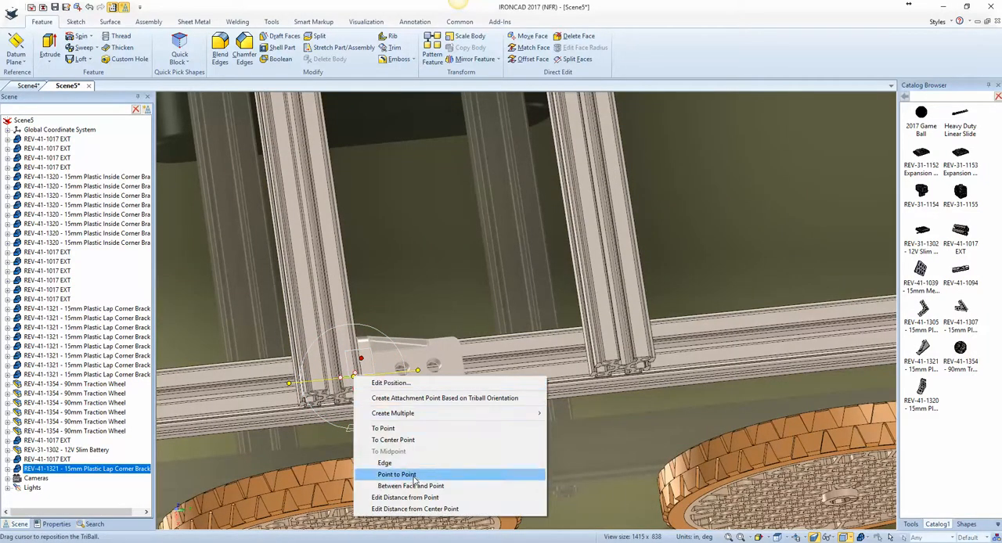
click(383, 428)
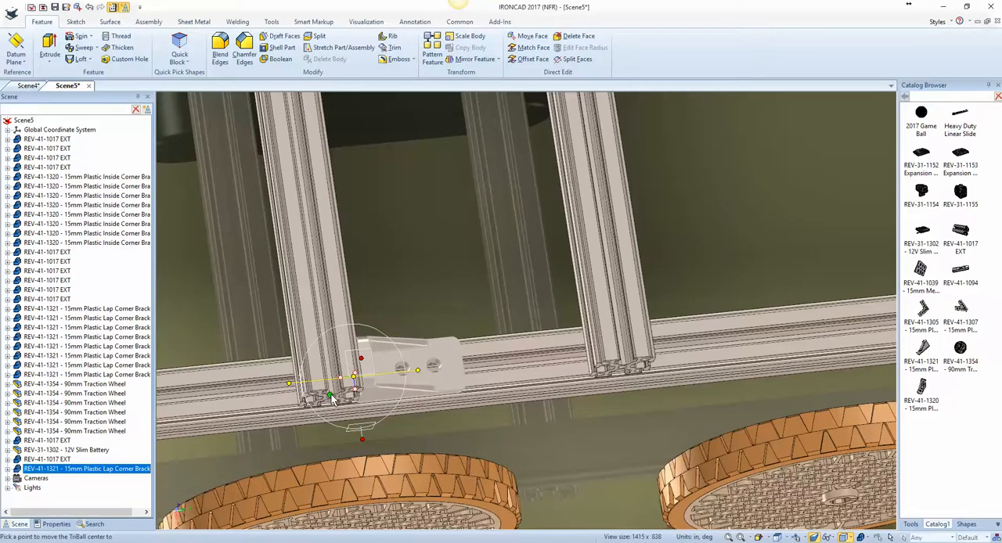
scroll(332, 399, up, 5)
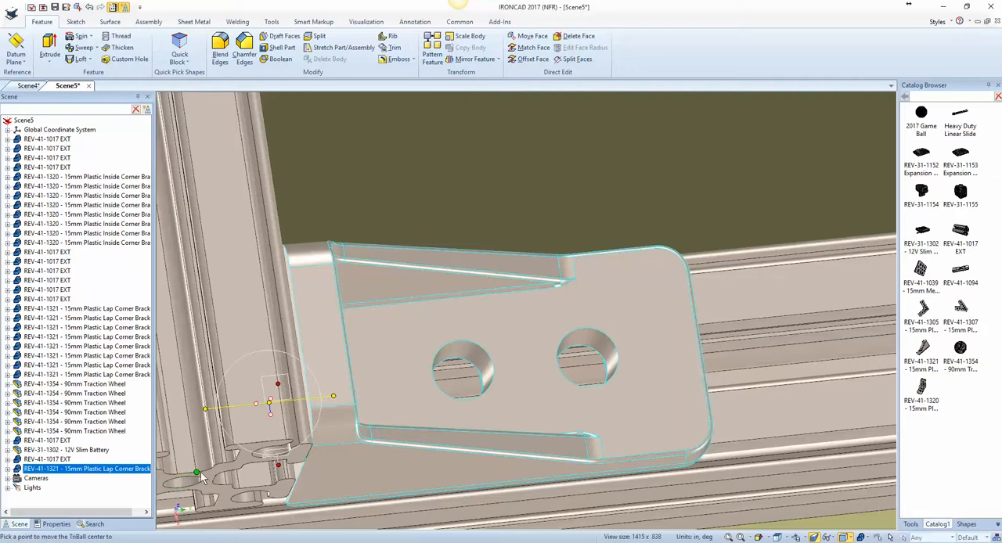
middle_drag(201, 477, 275, 481)
scroll(285, 486, down, 3)
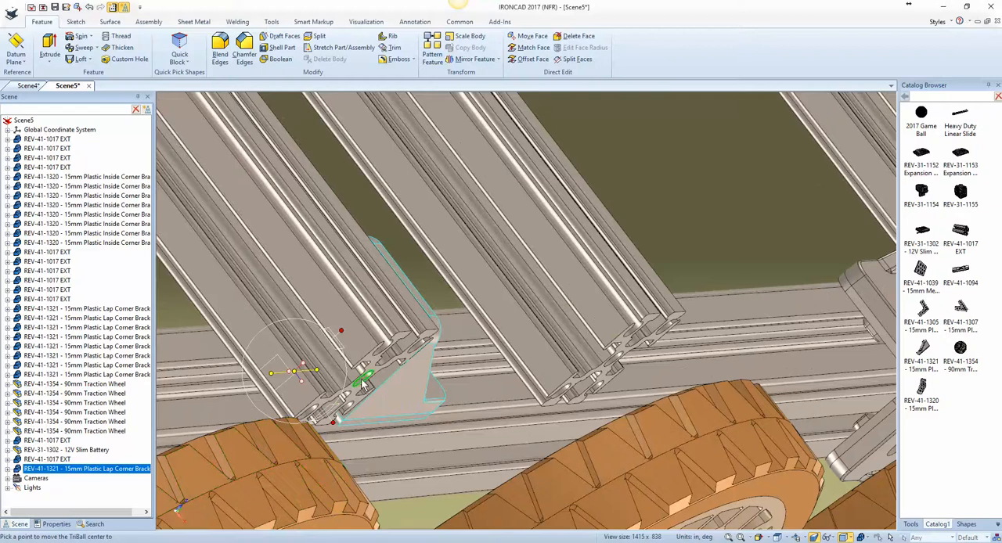
middle_drag(366, 376, 275, 384)
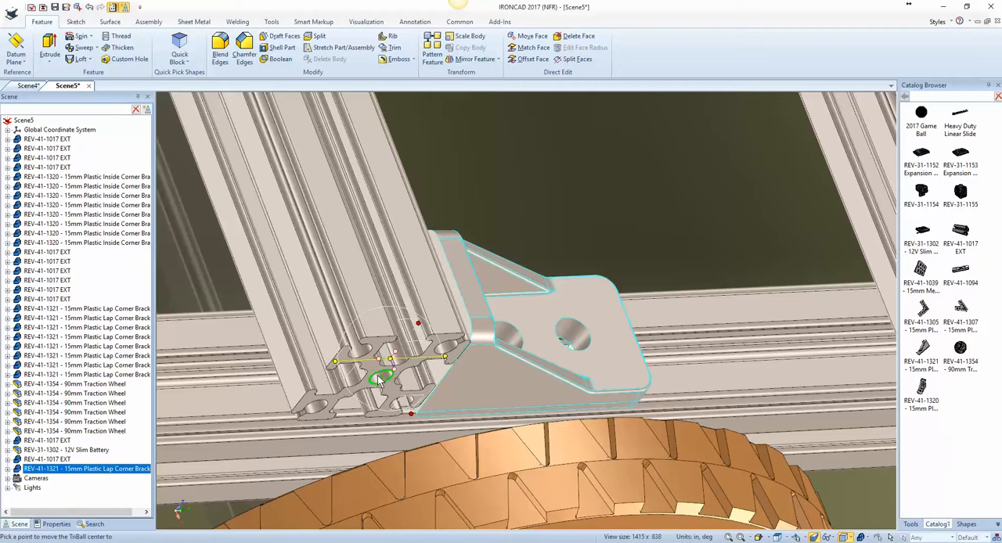
click(379, 380)
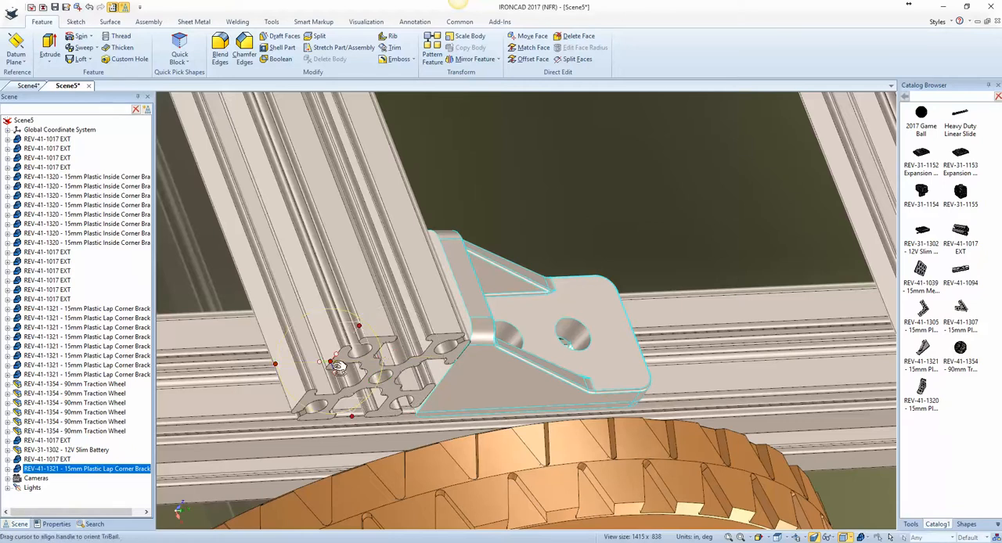
Step: Centre the detached TriBall between the outer corners of the two middle extrusions using To Midpoint, Point to Point, and reattach it
click(281, 368)
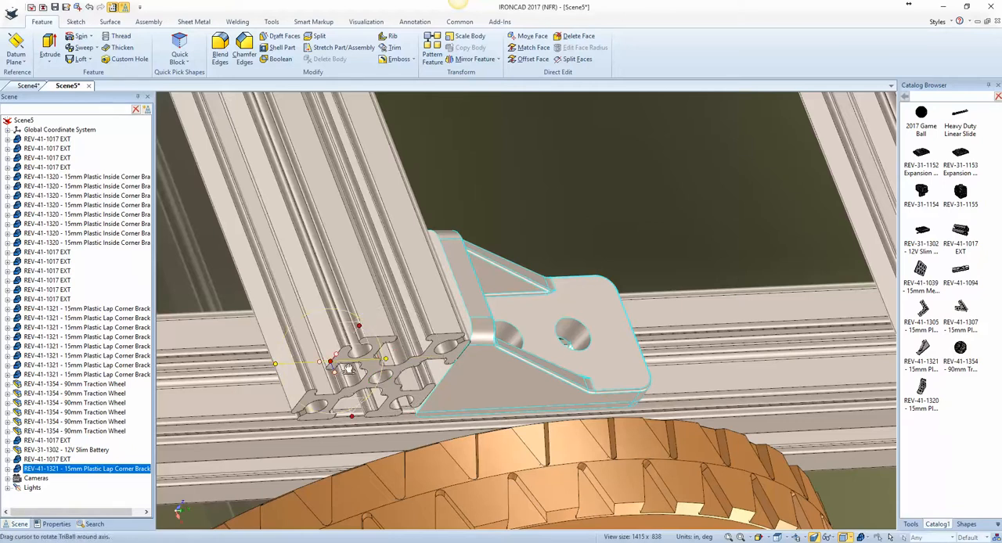
right_click(335, 362)
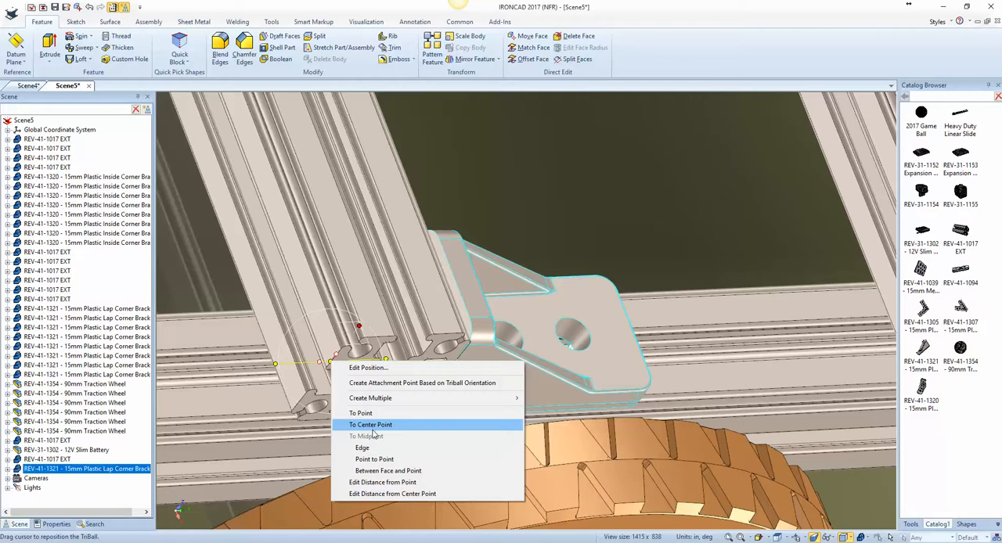
click(371, 459)
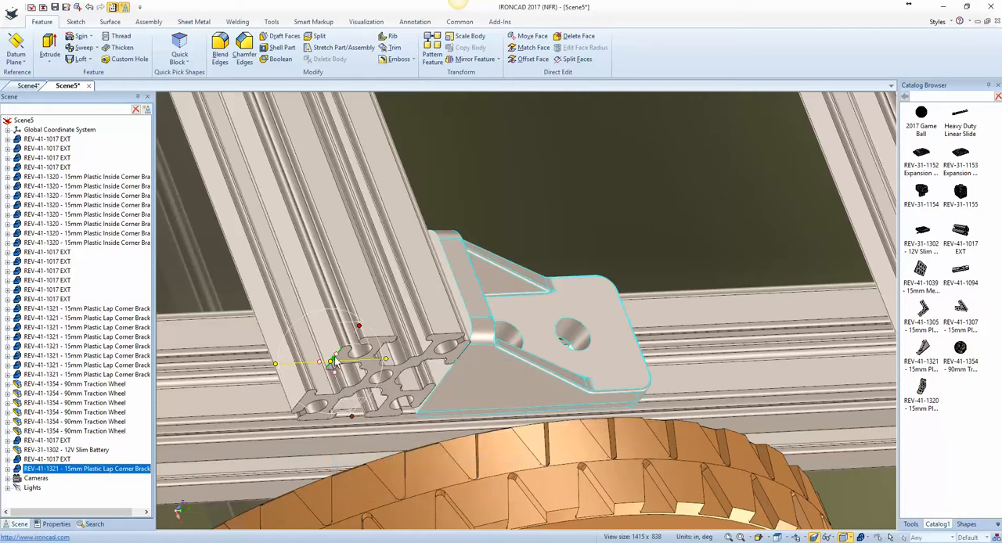
scroll(808, 394, down, 4)
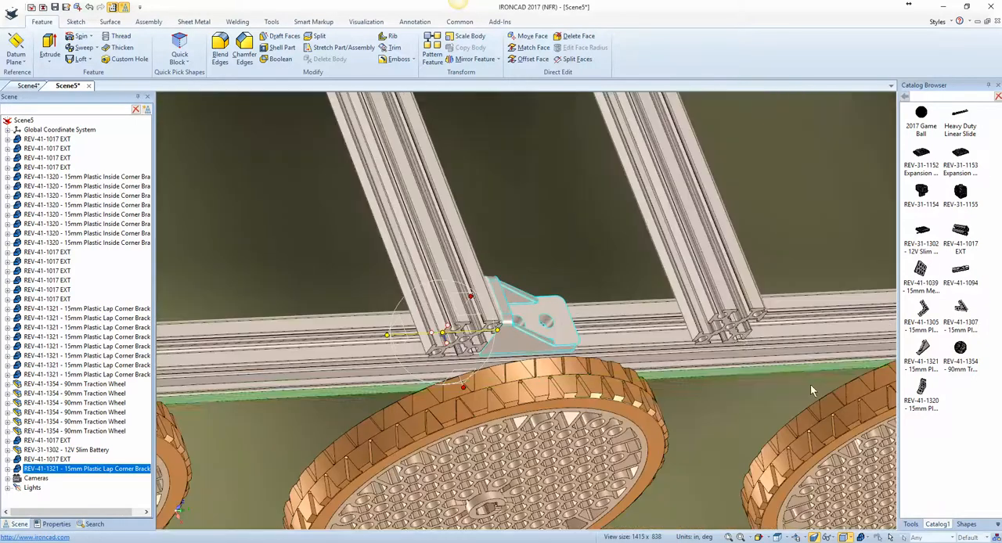
click(762, 318)
key(space)
Step: Mirror the lap corner bracket as a copy against the other middle extrusion, along the crossbar's direction
middle_drag(588, 355, 528, 357)
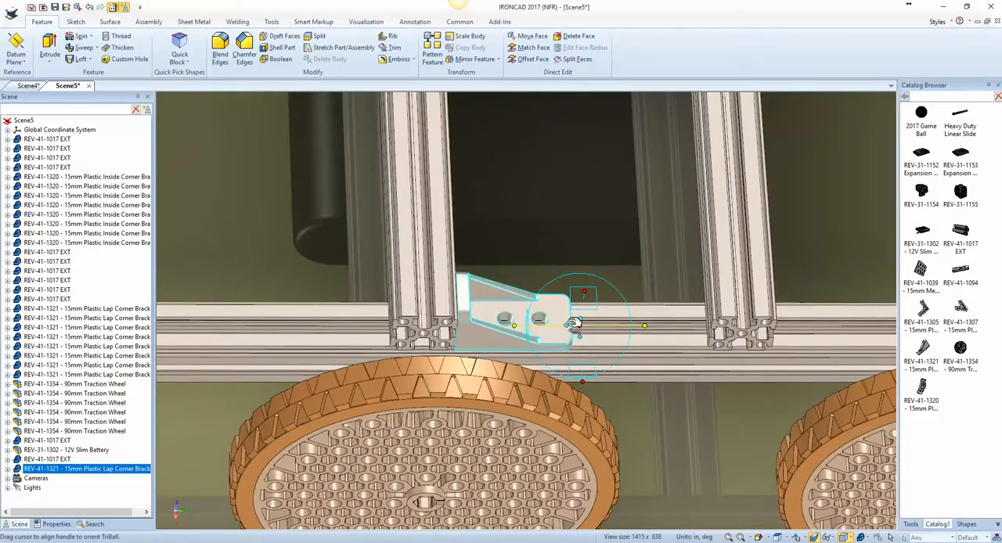
right_click(570, 328)
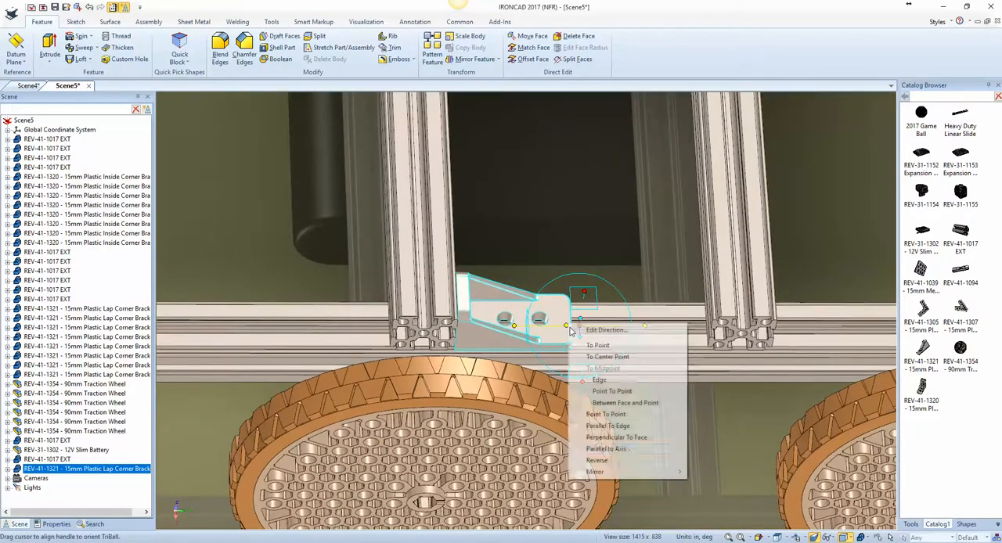
mouse_move(642, 472)
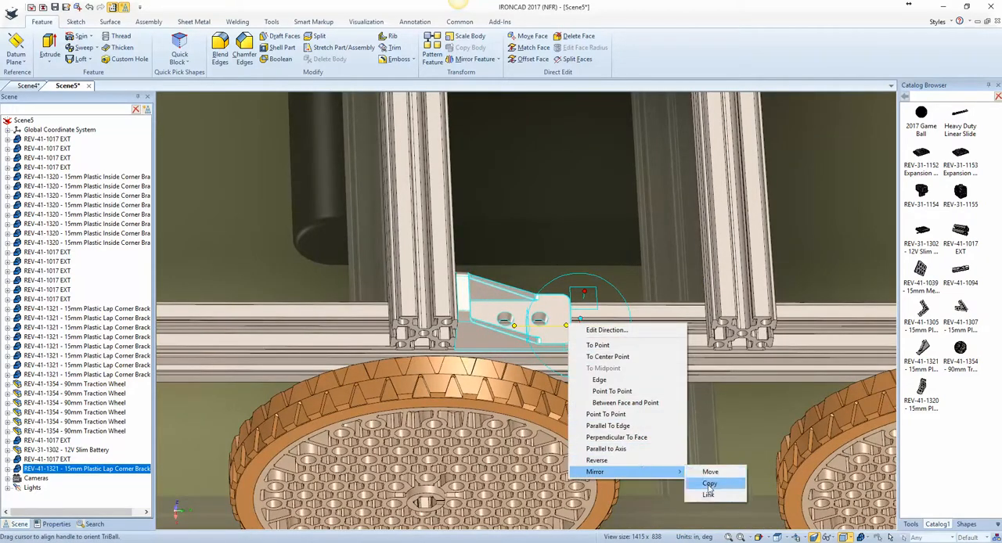
click(709, 486)
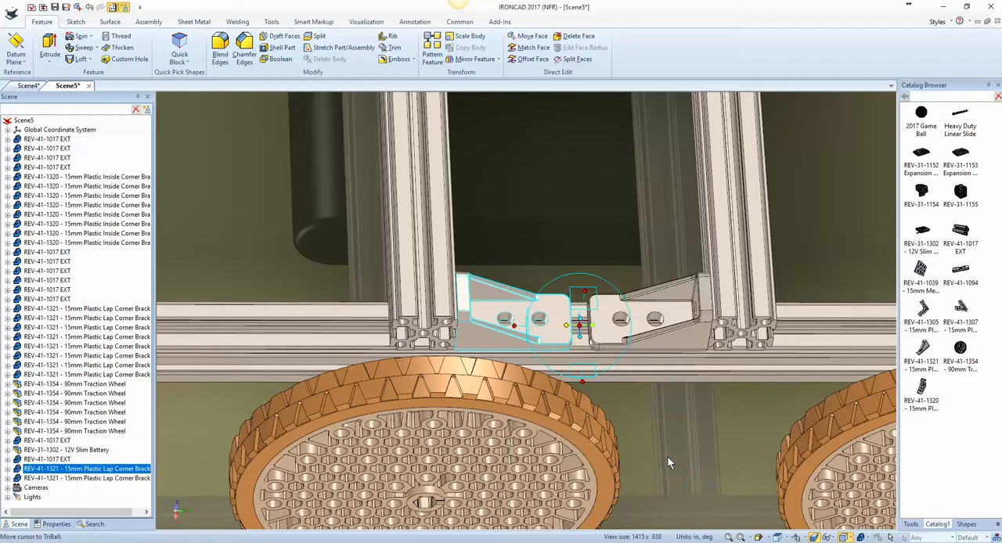
Step: Select both new lap corner brackets and move the detached TriBall to the midpoint of a middle extrusion's long edge
key(F10)
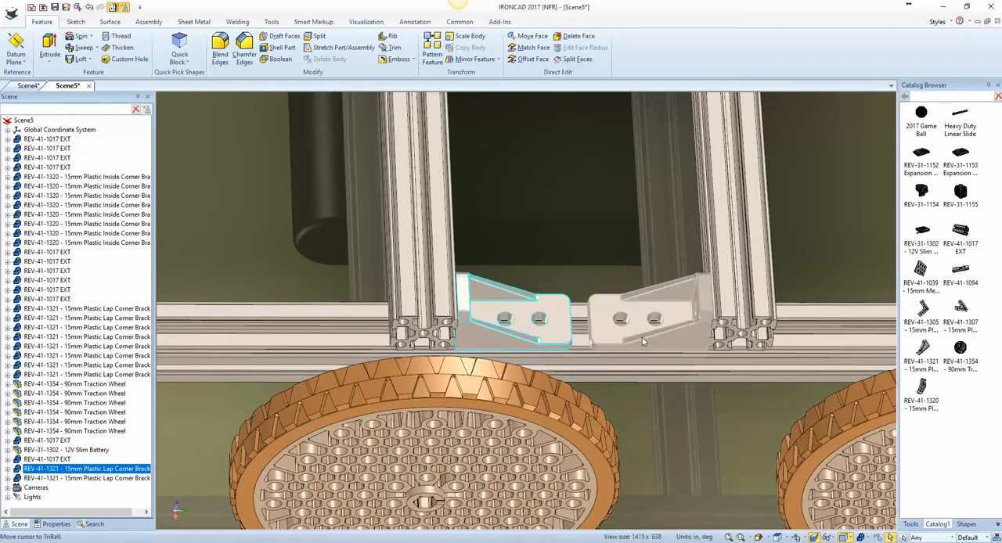
shift+click(642, 339)
key(F10)
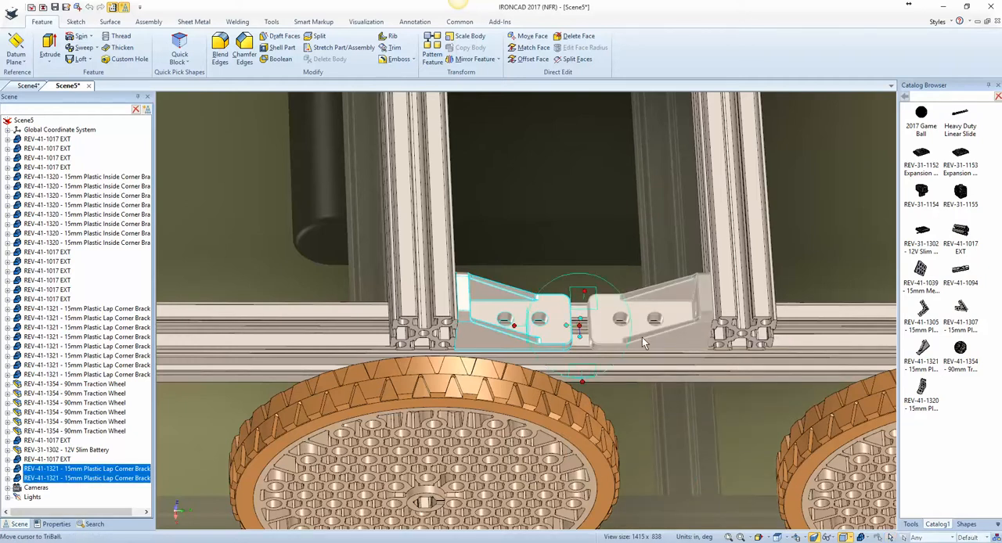
right_click(579, 323)
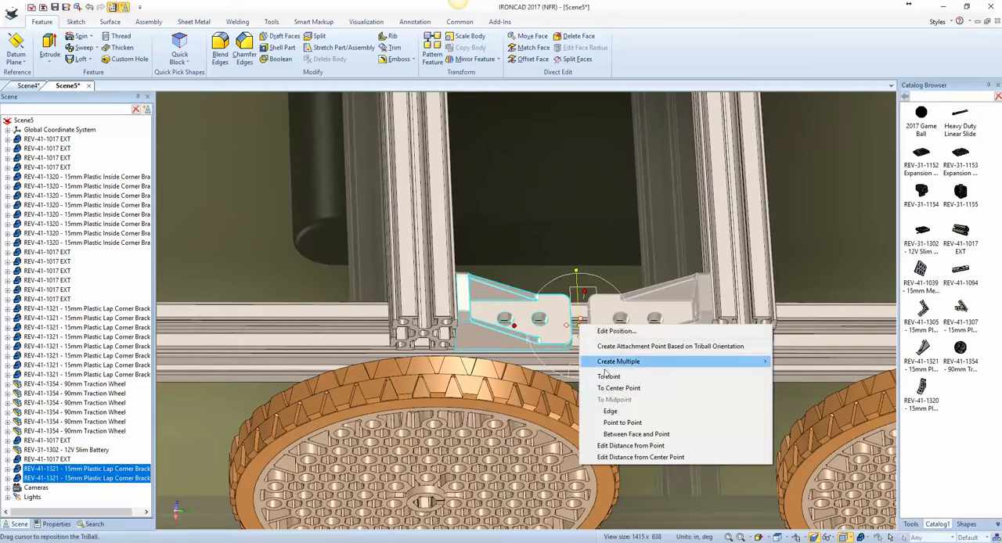
click(631, 411)
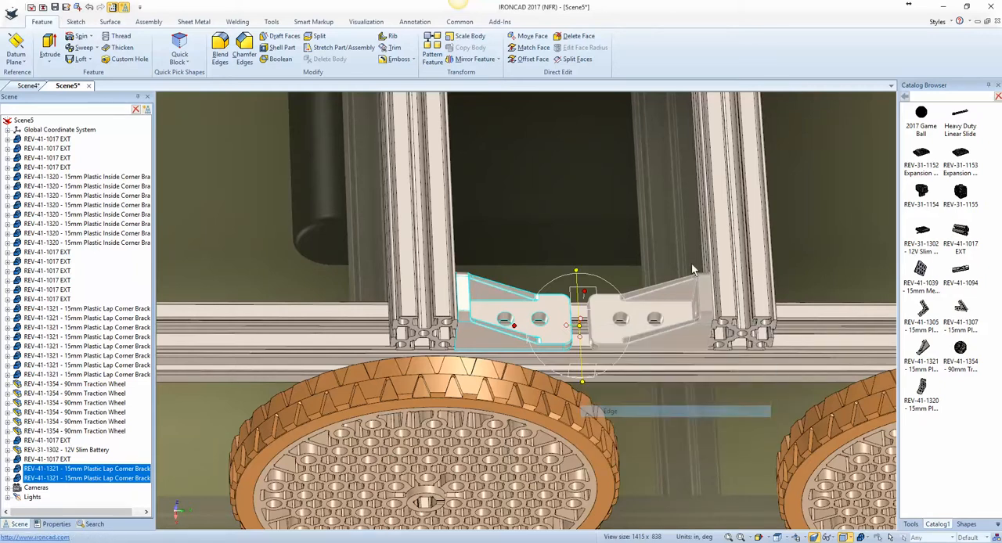
click(721, 202)
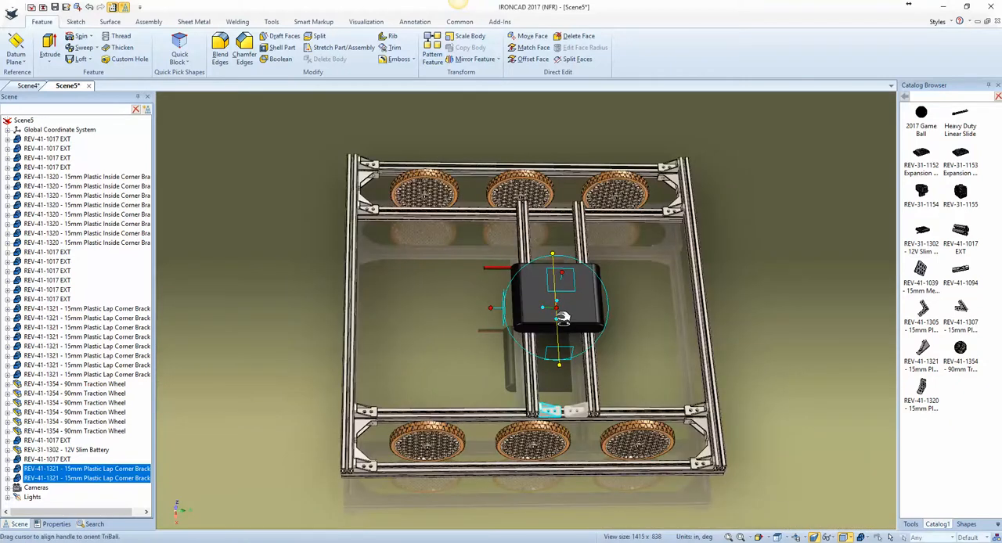
Step: Mirror both lap corner brackets as copies along the middle extrusions' length onto the opposite inner crossbar
right_click(559, 317)
mouse_move(651, 468)
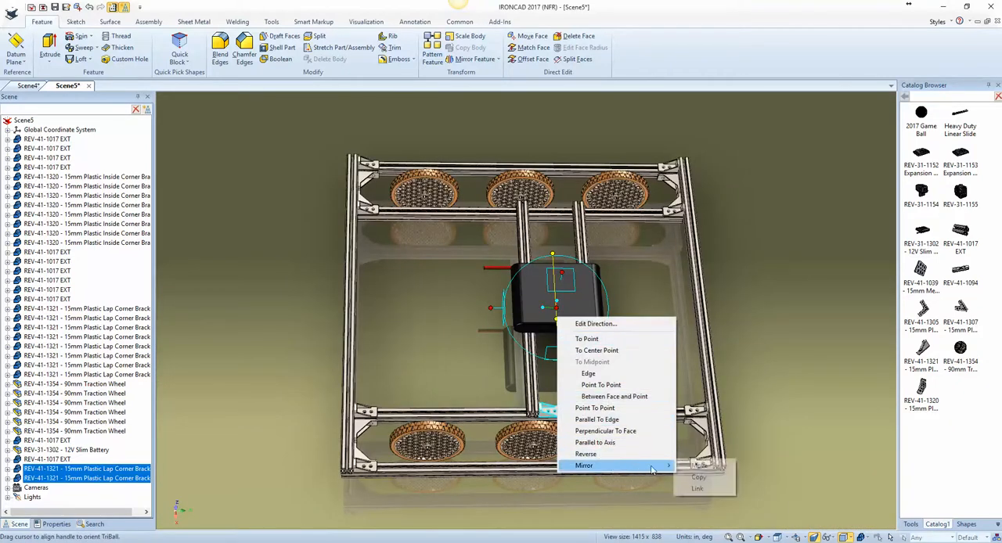
click(698, 477)
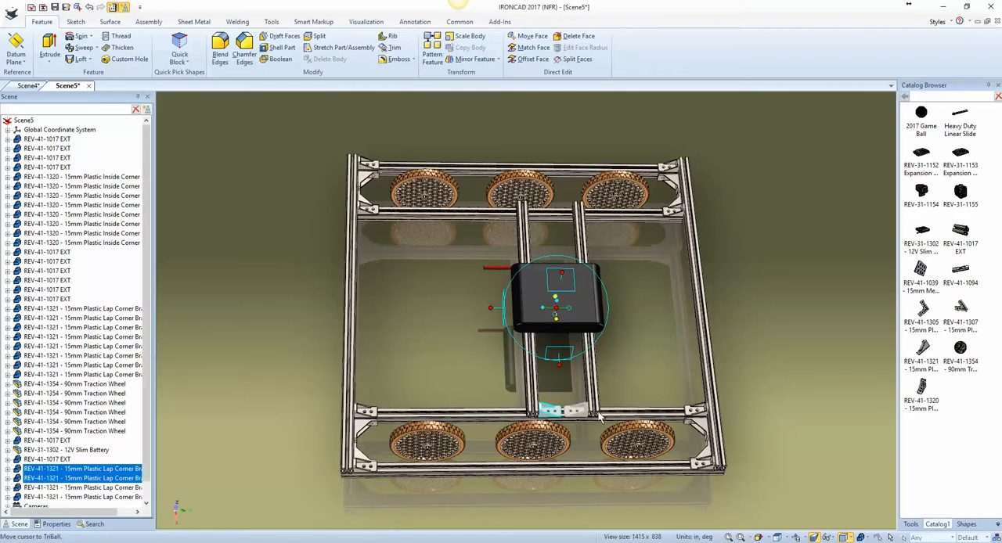
scroll(612, 333, up, 3)
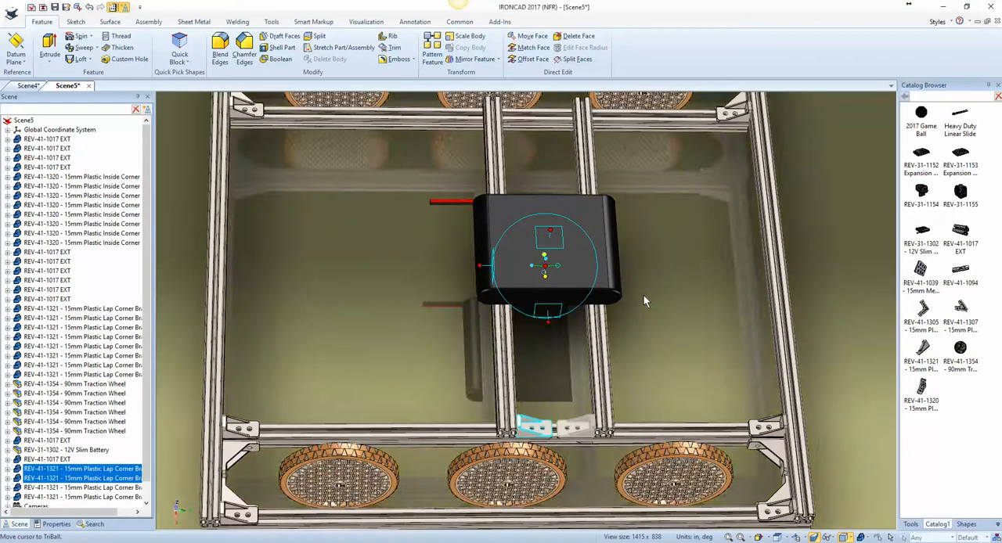
scroll(642, 296, down, 3)
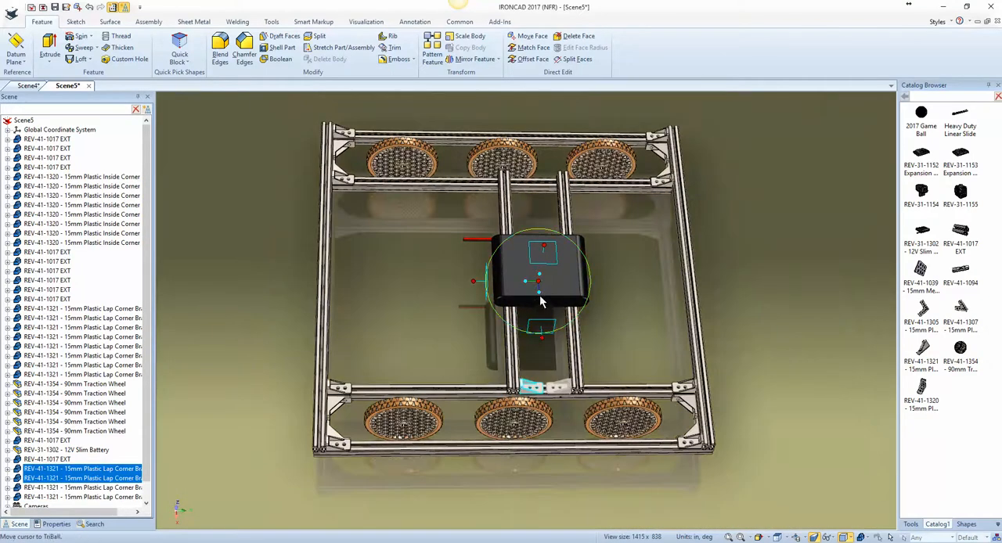
right_click(539, 293)
mouse_move(577, 441)
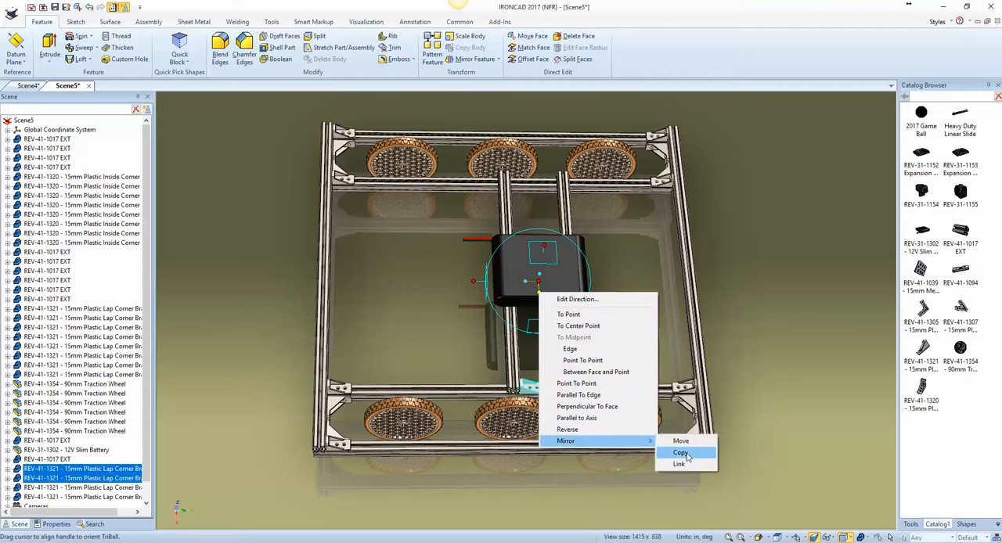
click(680, 452)
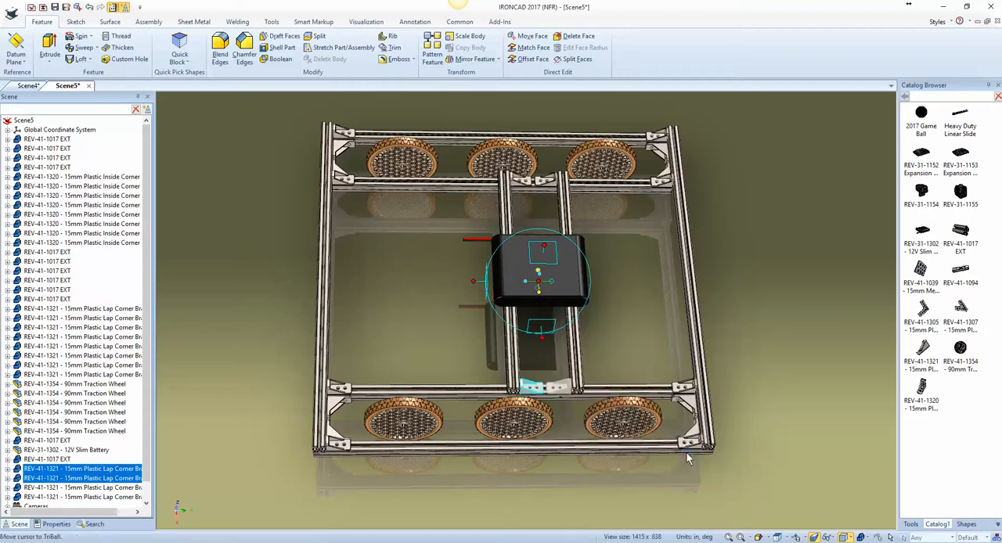
Step: Select the two redundant 15mm Plastic Lap Corner Brackets among the last six in the scene tree and delete them
key(F10)
drag(146, 376, 145, 441)
click(117, 450)
click(109, 460)
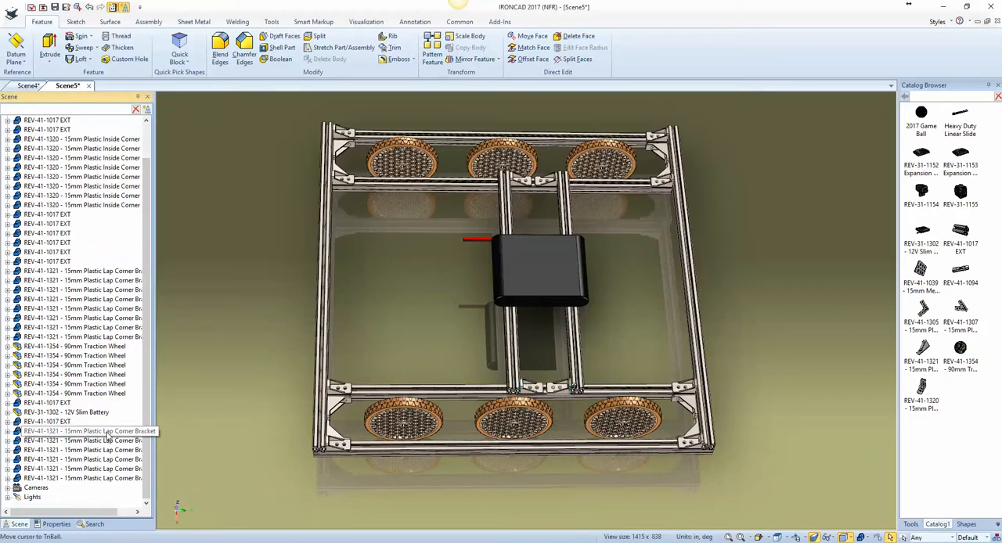
click(105, 443)
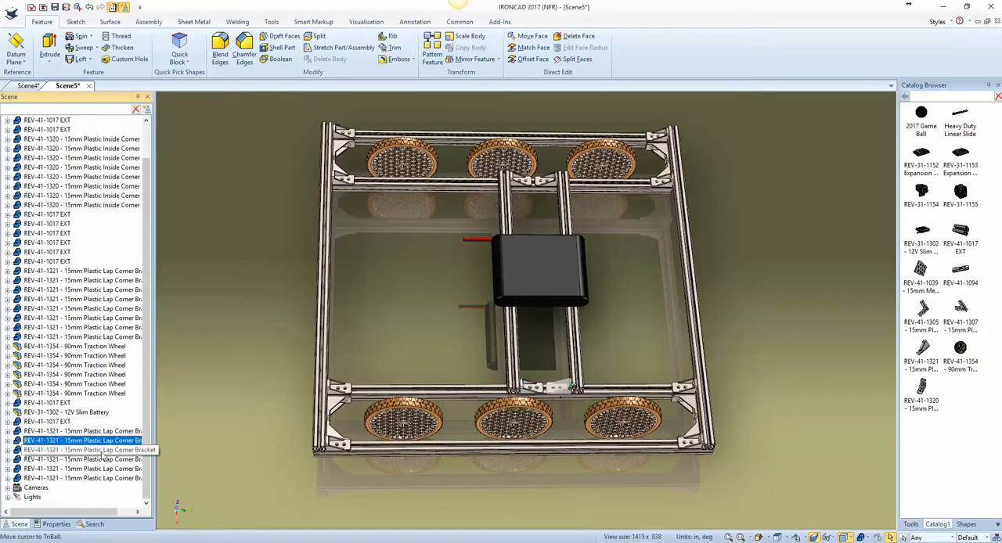
click(102, 454)
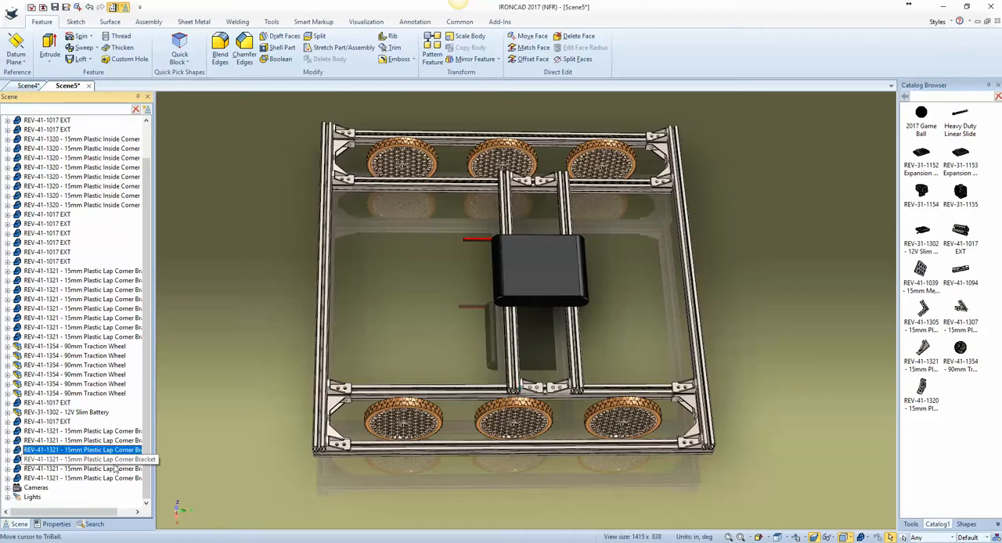
shift+click(114, 462)
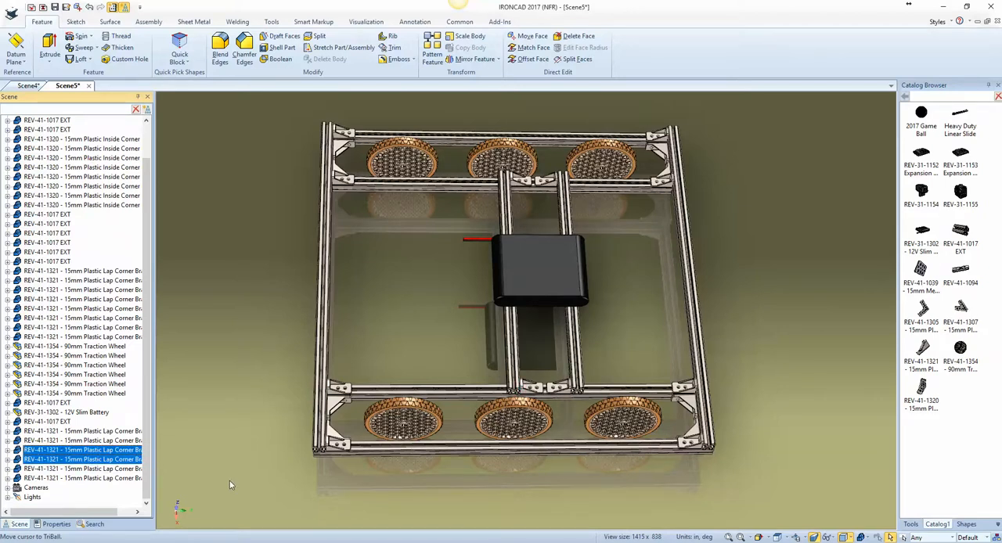
key(Delete)
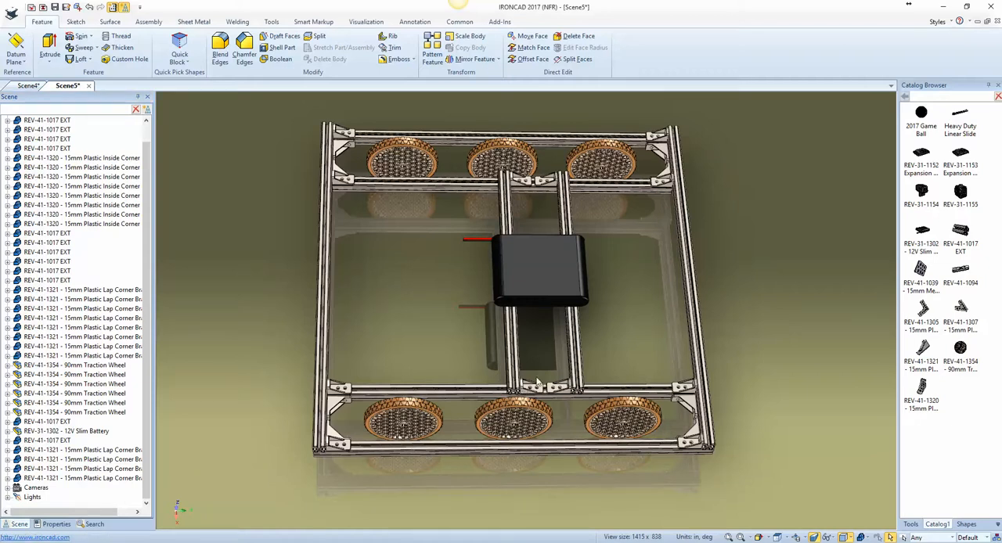
middle_drag(644, 422, 657, 360)
scroll(315, 293, up, 4)
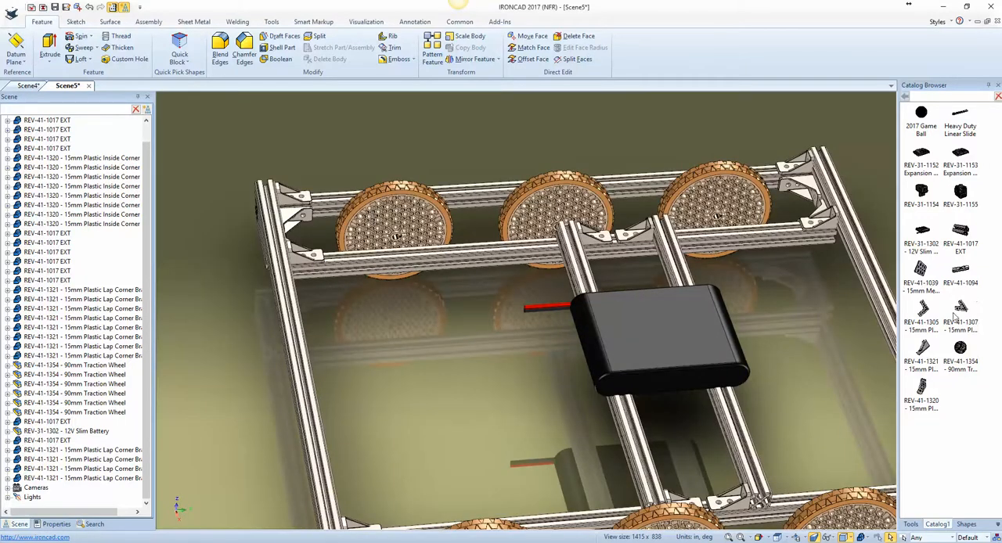
drag(954, 317, 546, 347)
drag(369, 317, 370, 313)
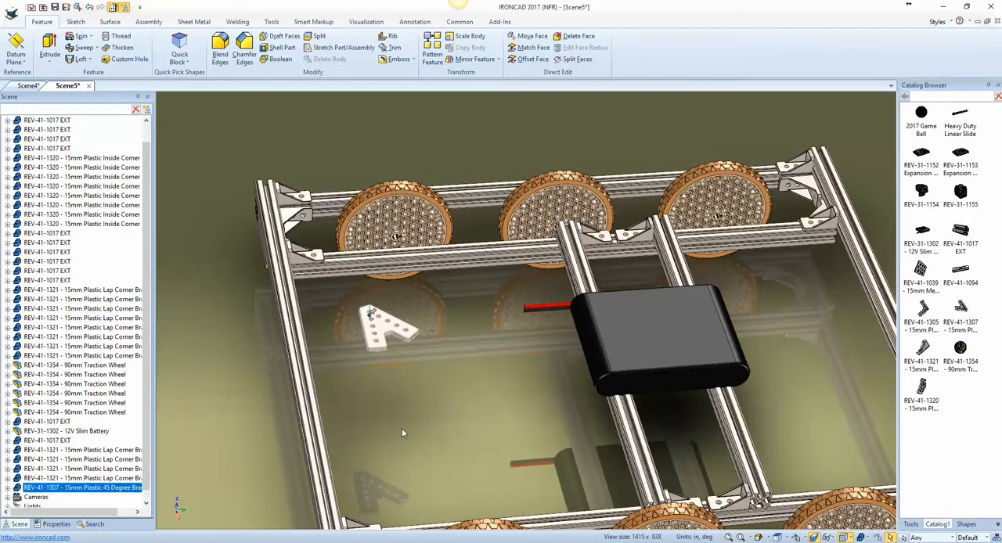
key(ctrl+z)
key(ctrl+z)
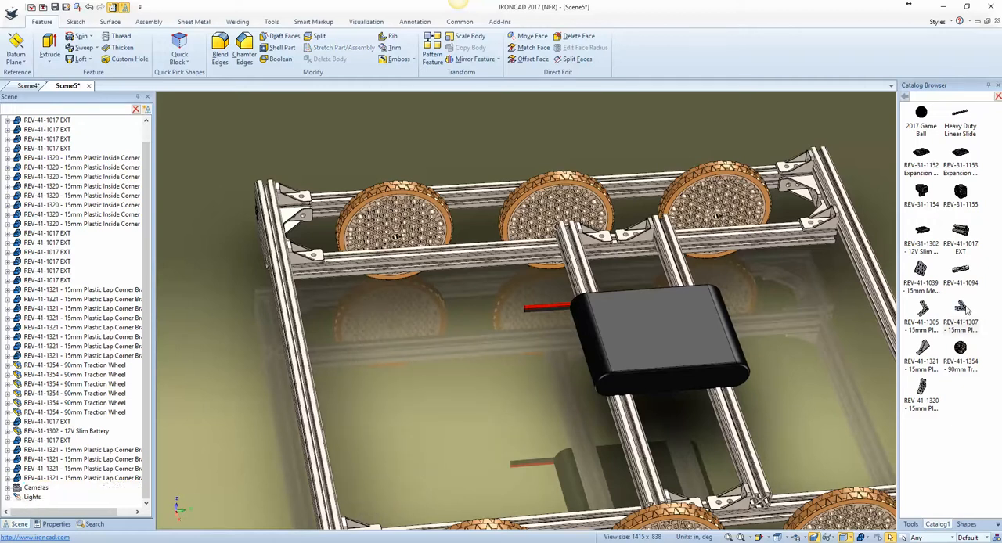
Step: Place a REV-41-1307 15mm Plastic 45 Degree Bracket from the catalog on the inner crossbar's side face, in front of the first wheel
drag(967, 312, 325, 272)
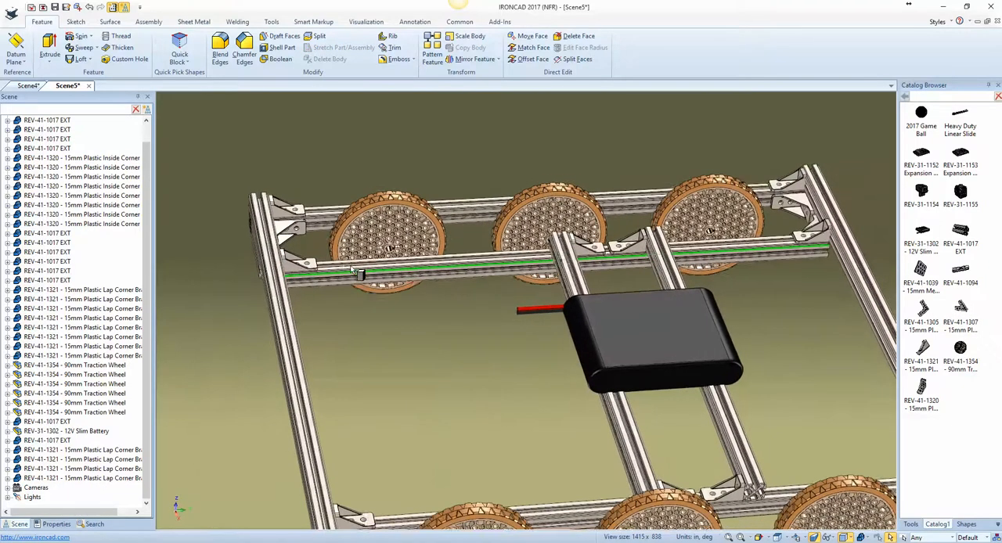
scroll(351, 269, up, 2)
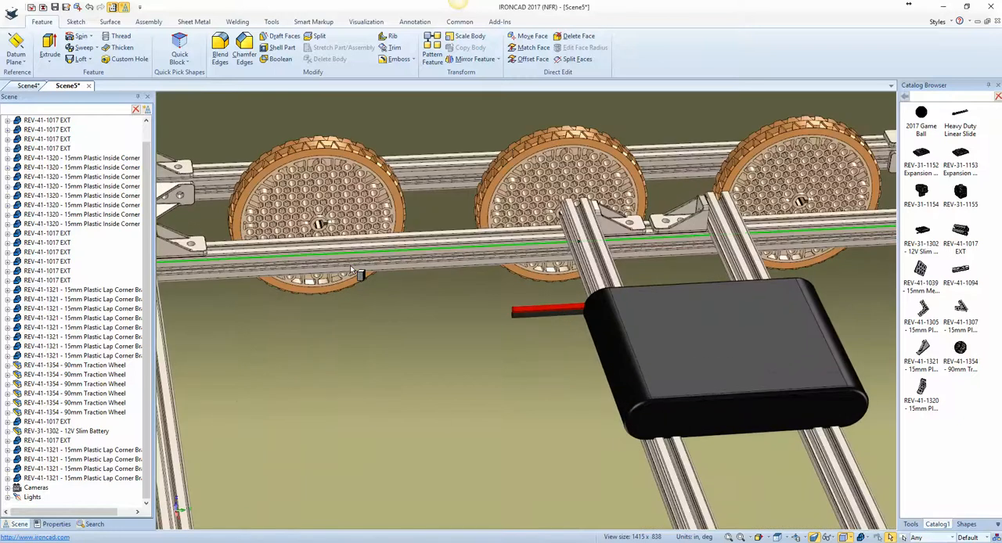
scroll(309, 263, up, 1)
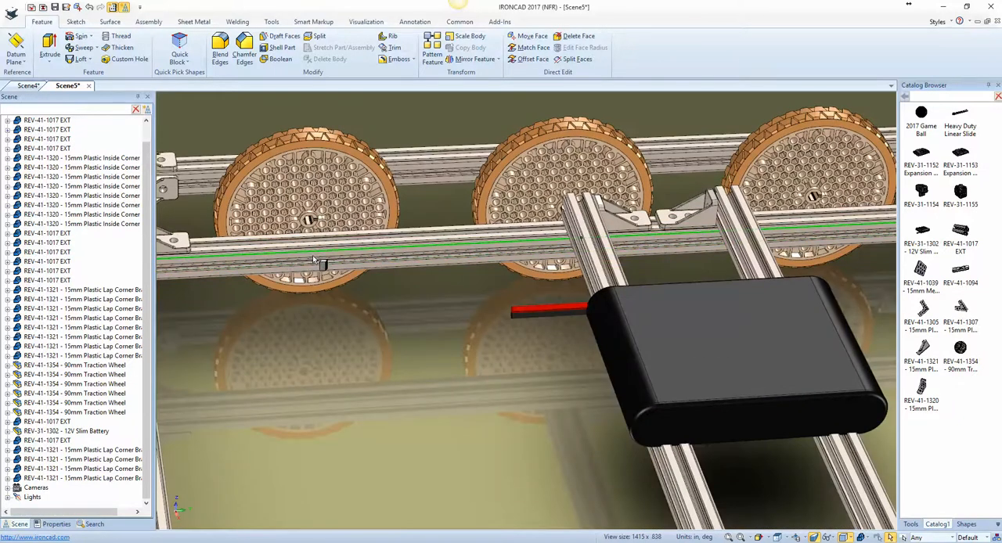
drag(318, 251, 318, 252)
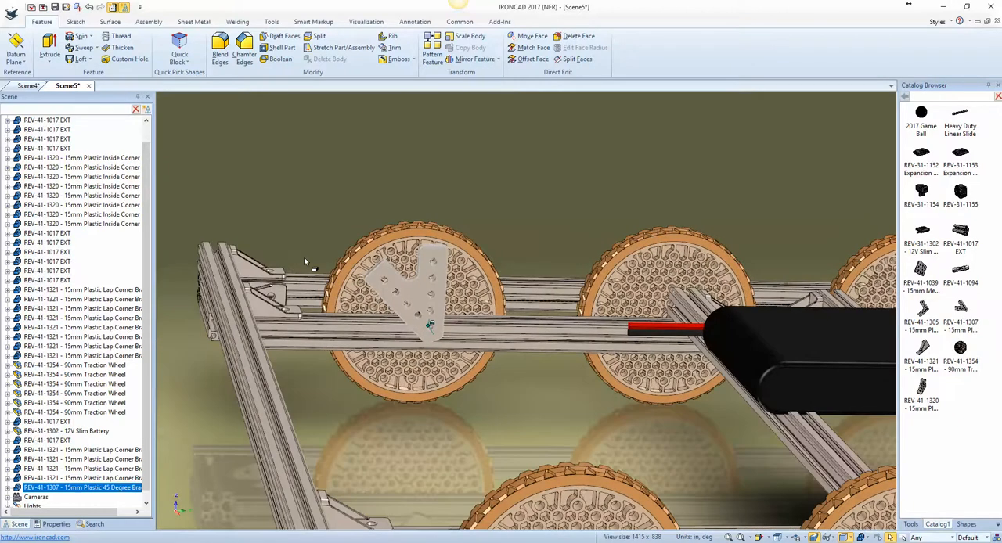
Step: Align the 45 degree bracket with the crossbar using the TriBall and rotate it so its diagonal leg points up toward the frame's middle
key(F10)
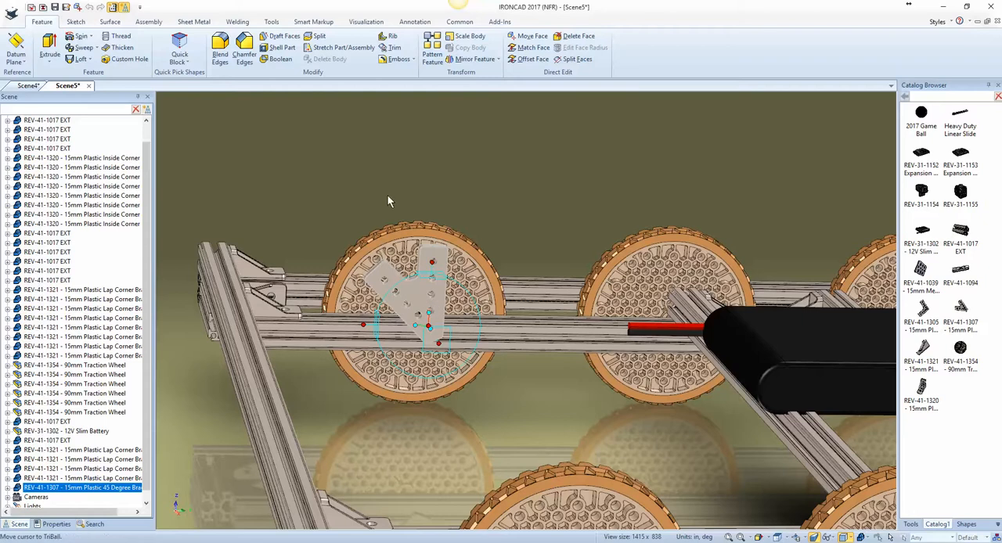
drag(430, 312, 525, 329)
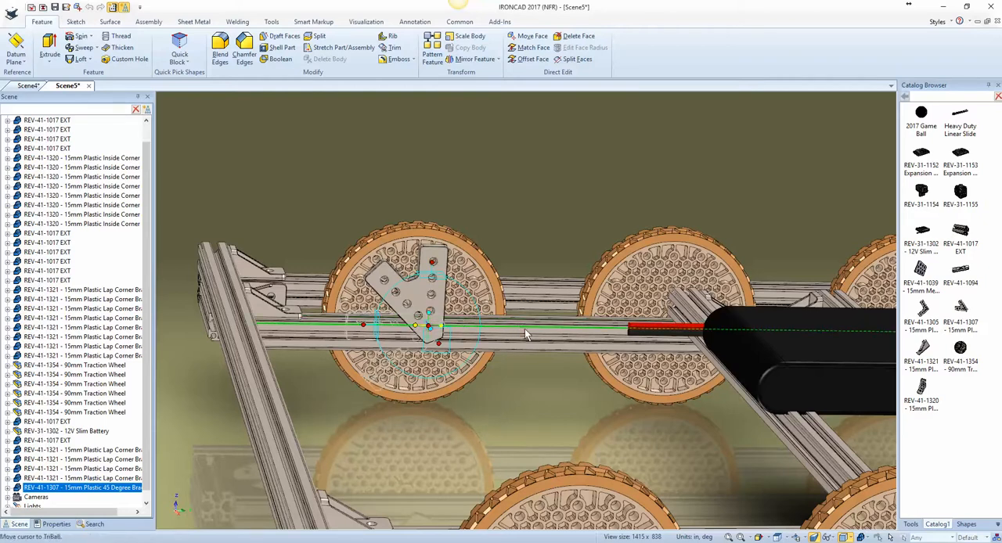
middle_drag(455, 363, 423, 344)
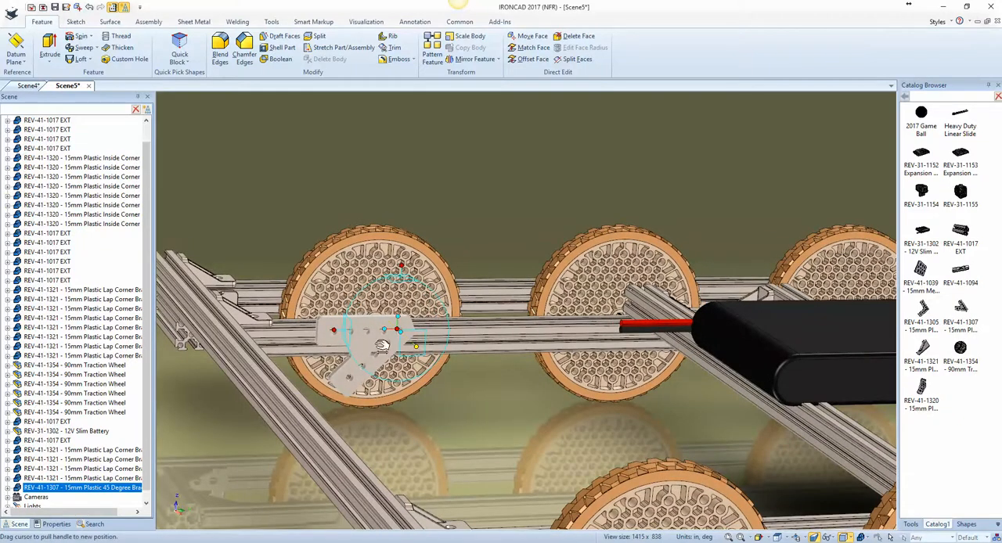
drag(375, 356, 395, 377)
right_drag(395, 377, 396, 377)
click(412, 381)
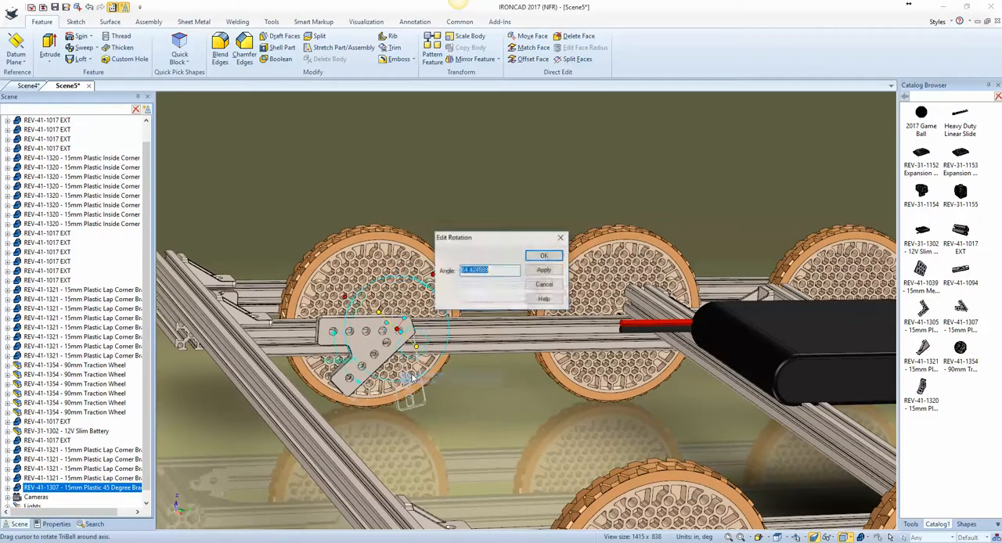
text(180)
key(Return)
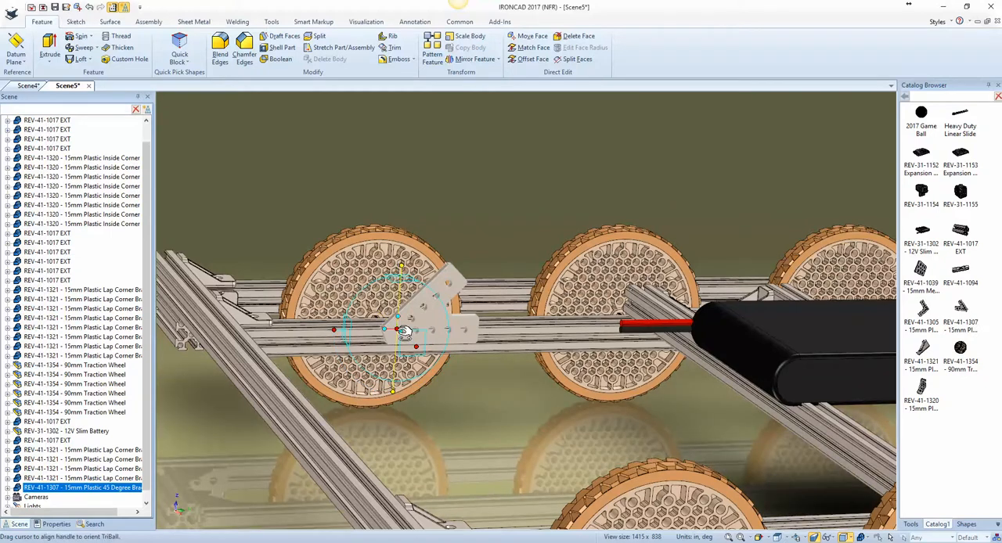
Step: Align the 45 degree bracket vertically with the centre of the extrusion's end profile using To Center Point
right_click(398, 330)
click(428, 396)
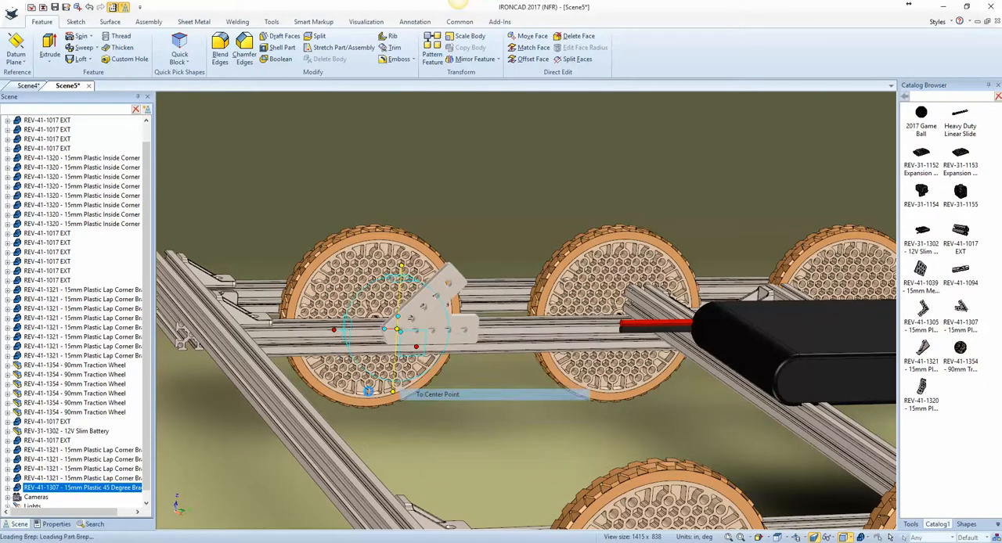
middle_drag(182, 335, 183, 338)
scroll(183, 357, up, 3)
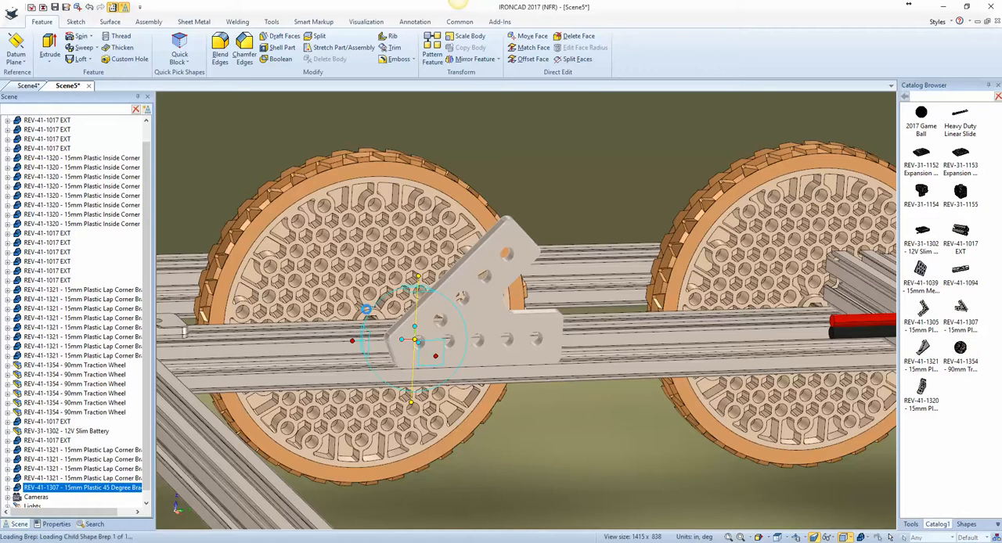
middle_drag(240, 352, 336, 369)
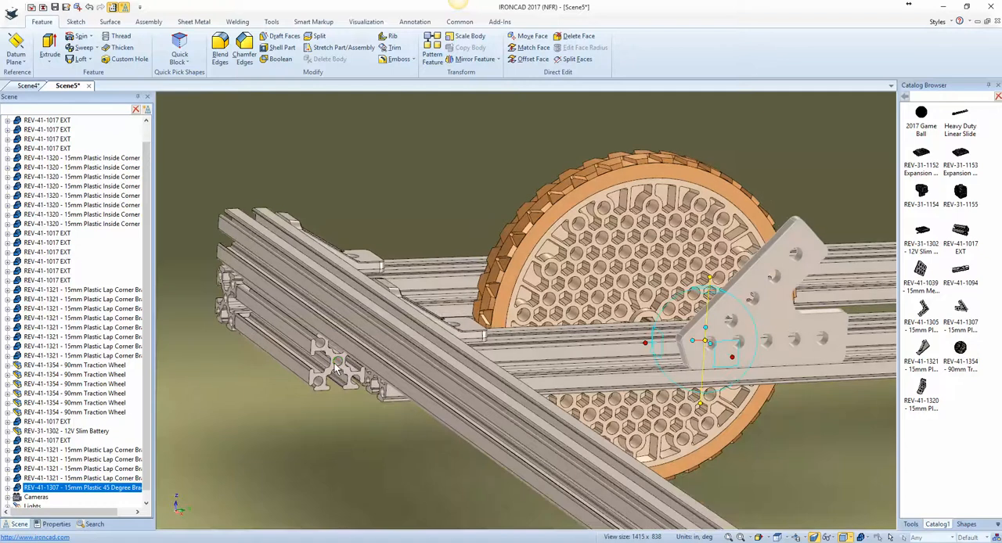
click(338, 361)
Step: Slide the 45 degree bracket about 1.69 in along the crossbar toward the frame's outer side rail
middle_drag(599, 398, 693, 406)
scroll(667, 404, right, 3)
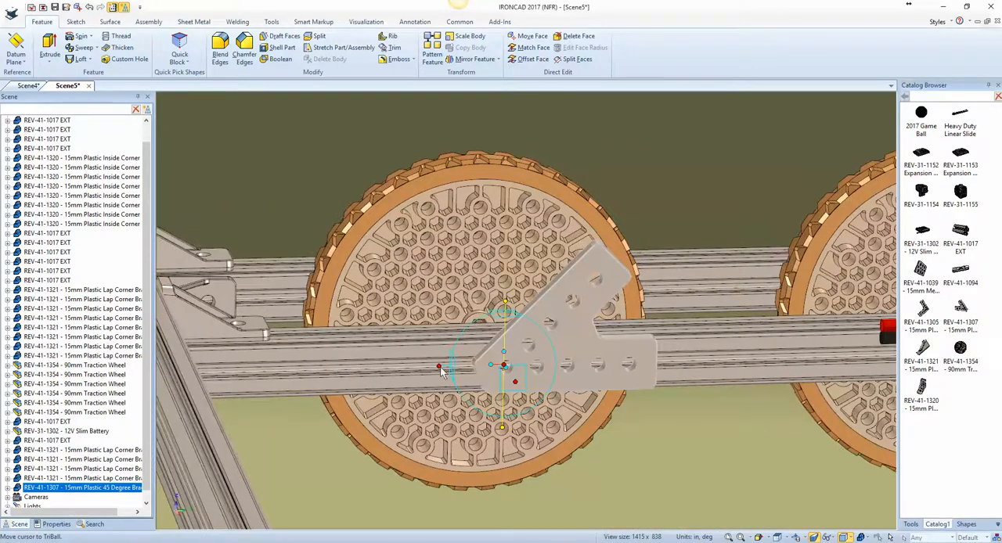
scroll(437, 370, right, 1)
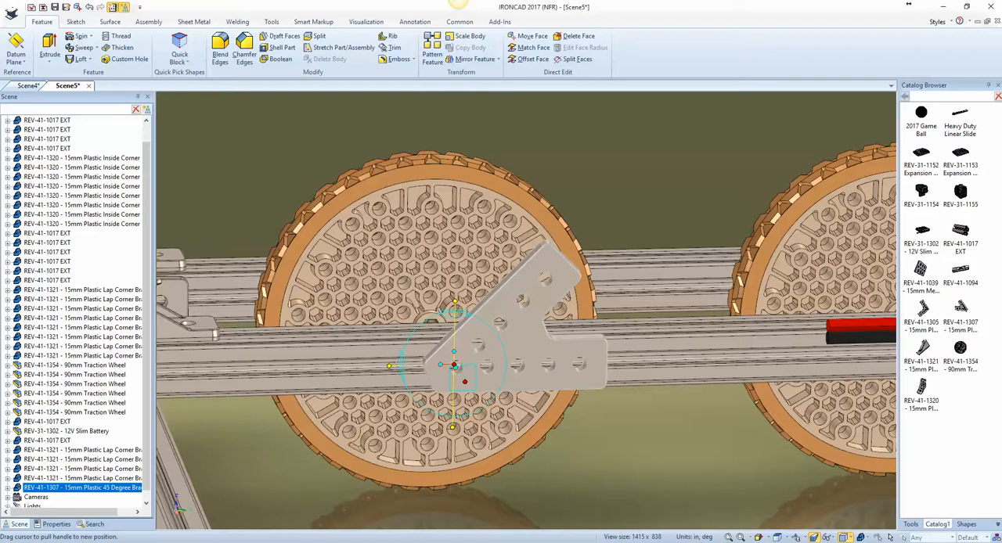
drag(389, 366, 222, 370)
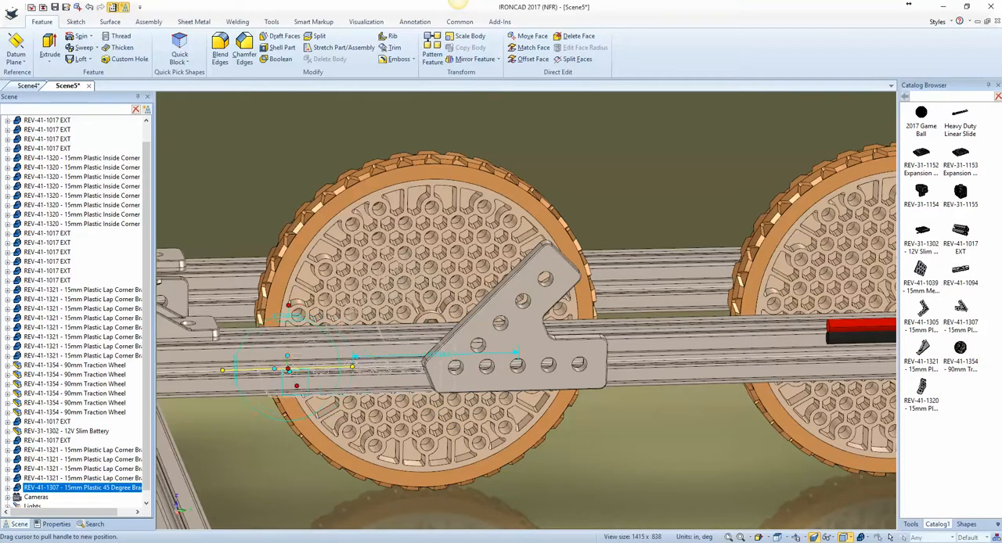
scroll(385, 382, down, 3)
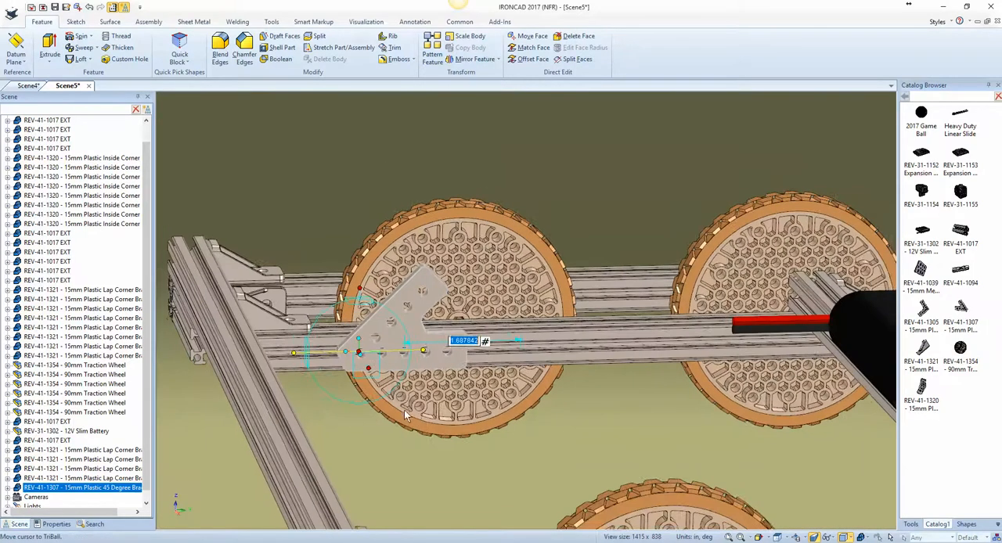
Step: Detach the TriBall, centre it across the crossbar's thickness with To Center Point on the extrusion's end hole, and reattach it
middle_drag(427, 421, 427, 422)
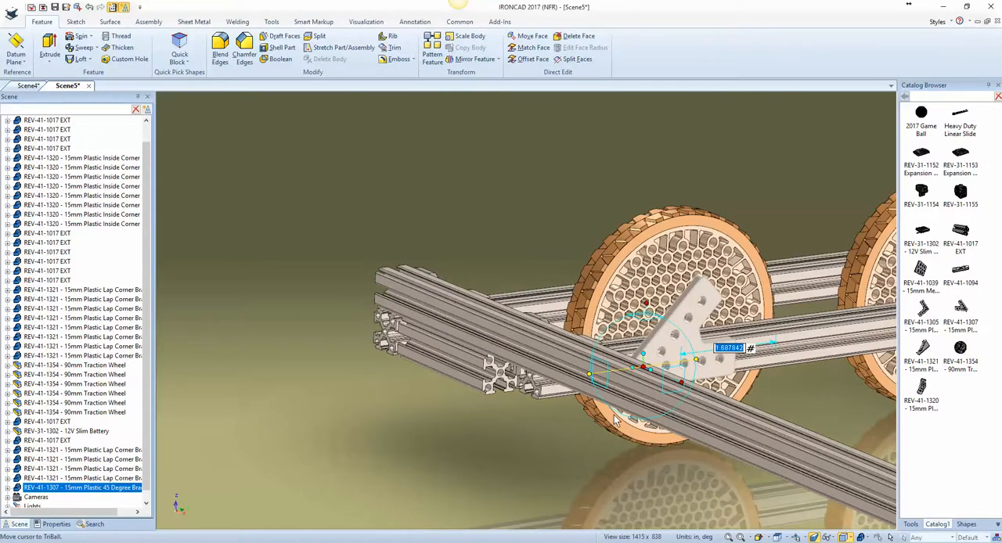
key(space)
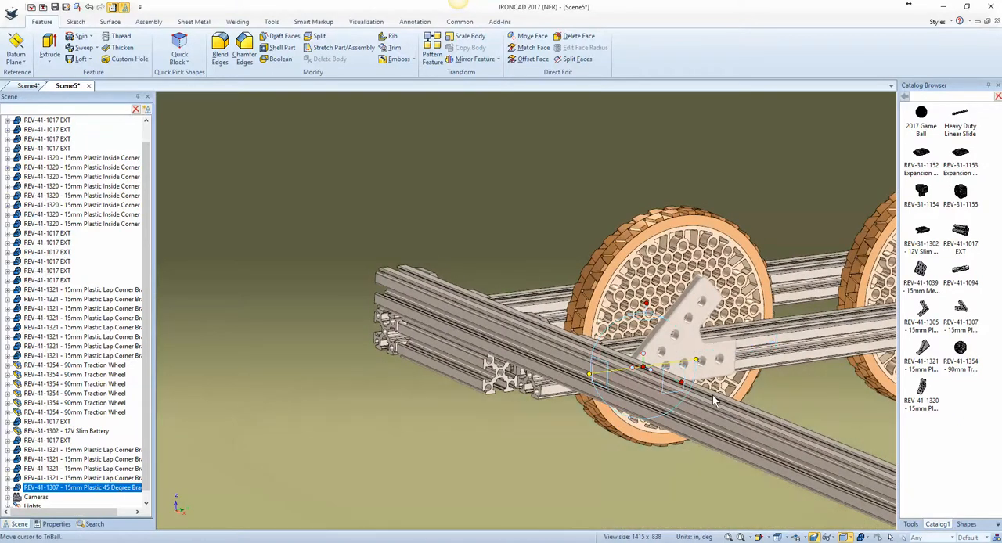
click(681, 383)
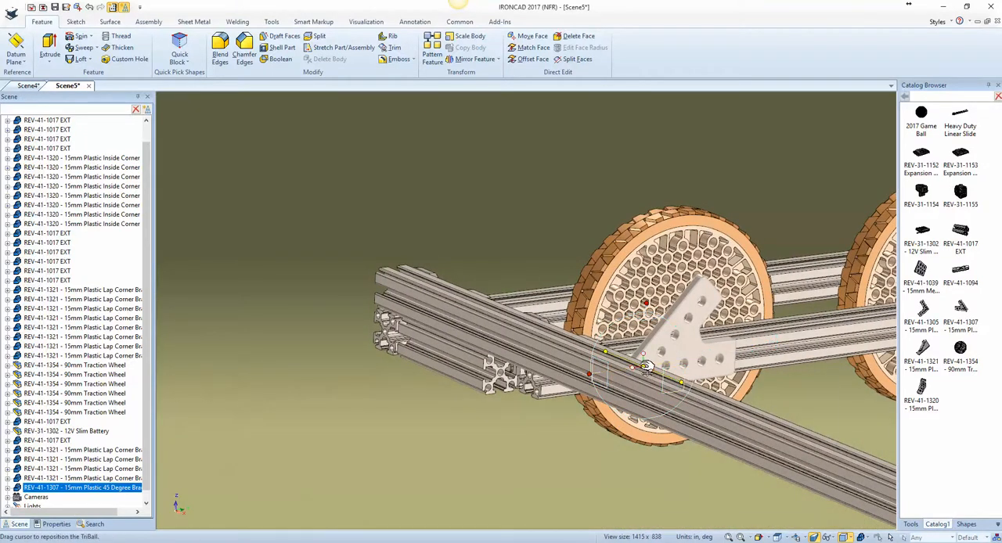
right_click(641, 366)
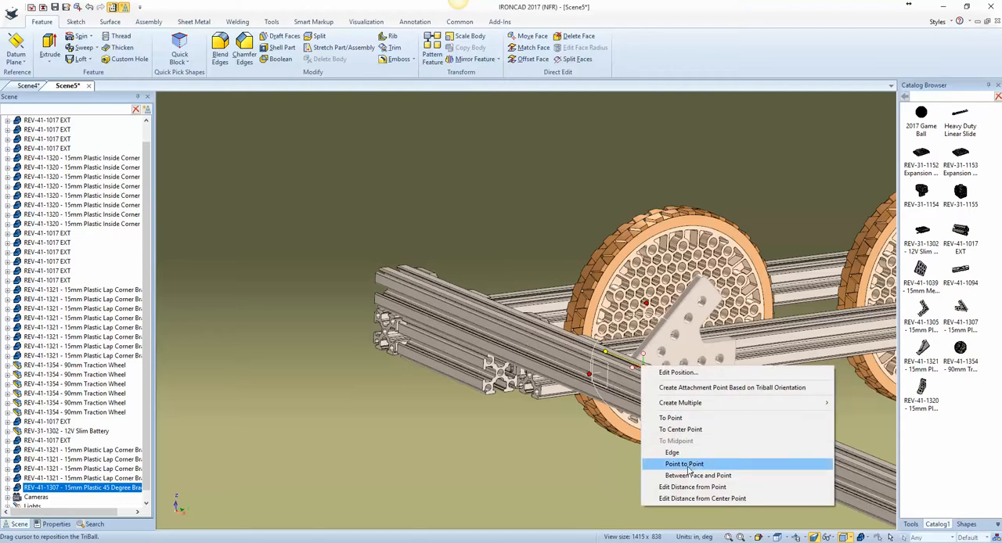
click(677, 430)
scroll(529, 381, up, 2)
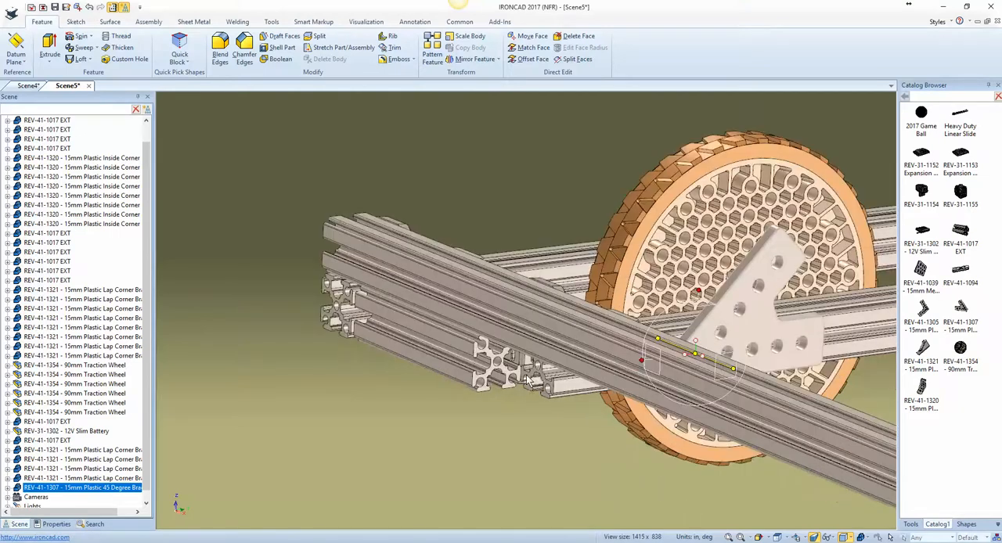
scroll(537, 371, up, 1)
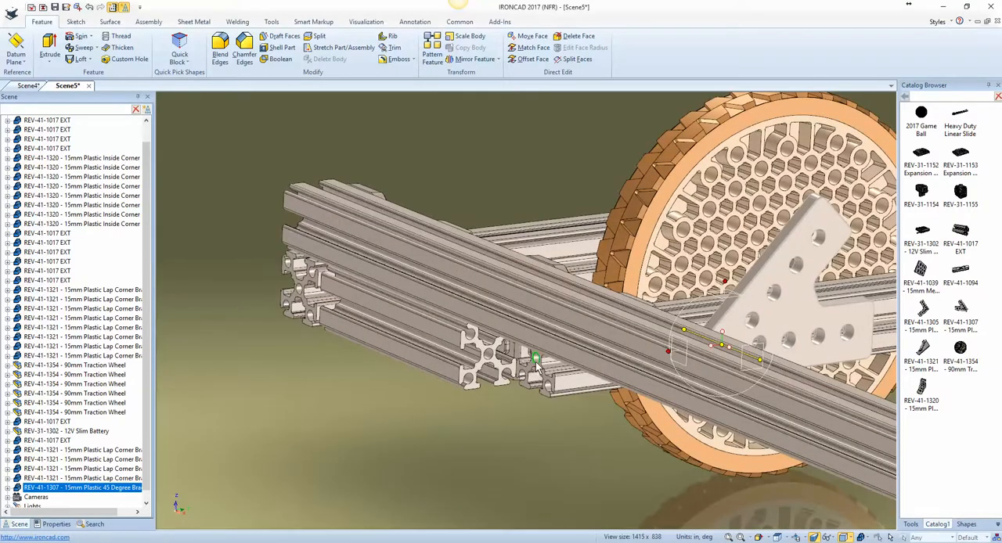
click(536, 363)
key(space)
click(687, 428)
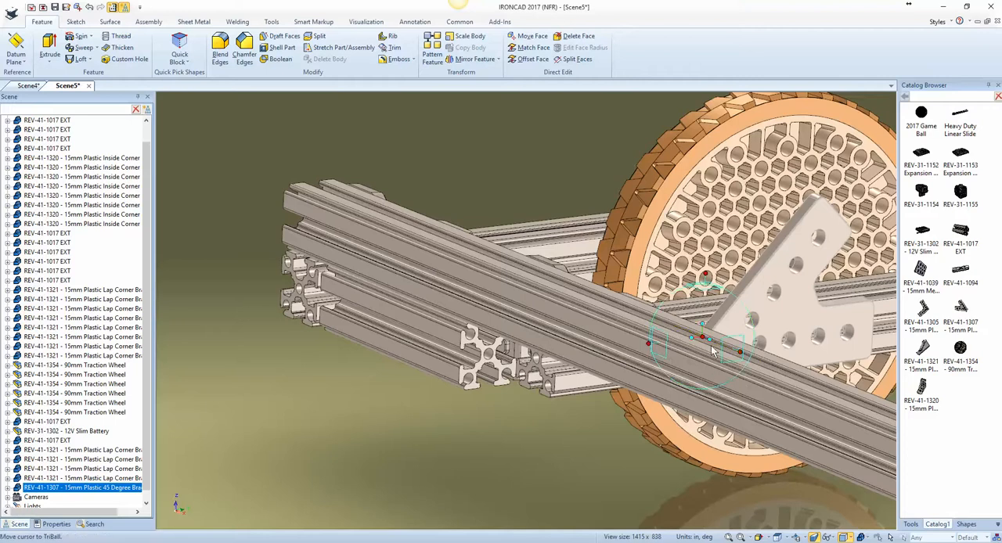
Step: Mirror the 45 degree bracket as a copy onto the crossbar's opposite face and select both brackets
right_click(711, 343)
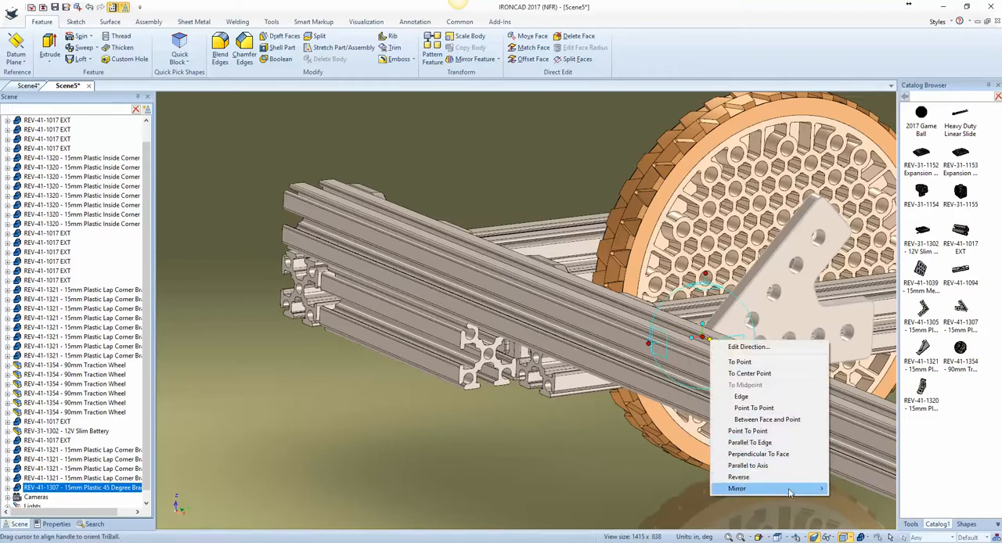
mouse_move(789, 492)
click(854, 501)
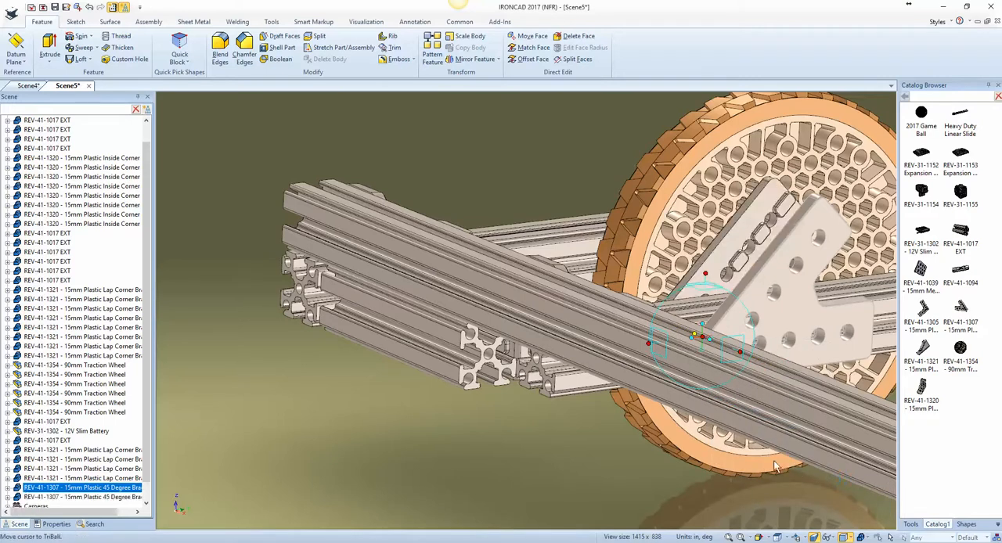
key(F10)
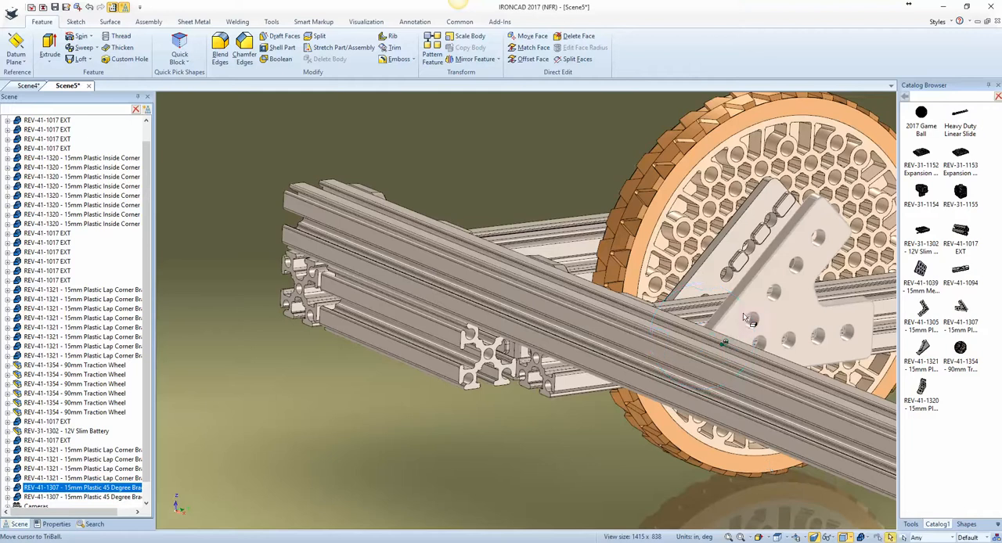
shift+click(717, 284)
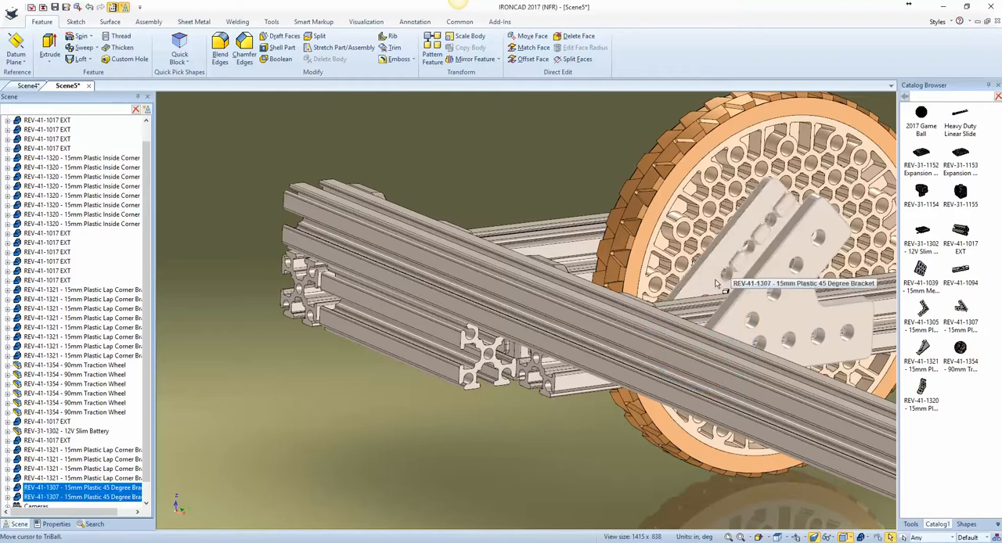
Step: Detach the TriBall from the two 45 degree brackets and centre it on the midpoint of the outer side rail's long edge
key(F10)
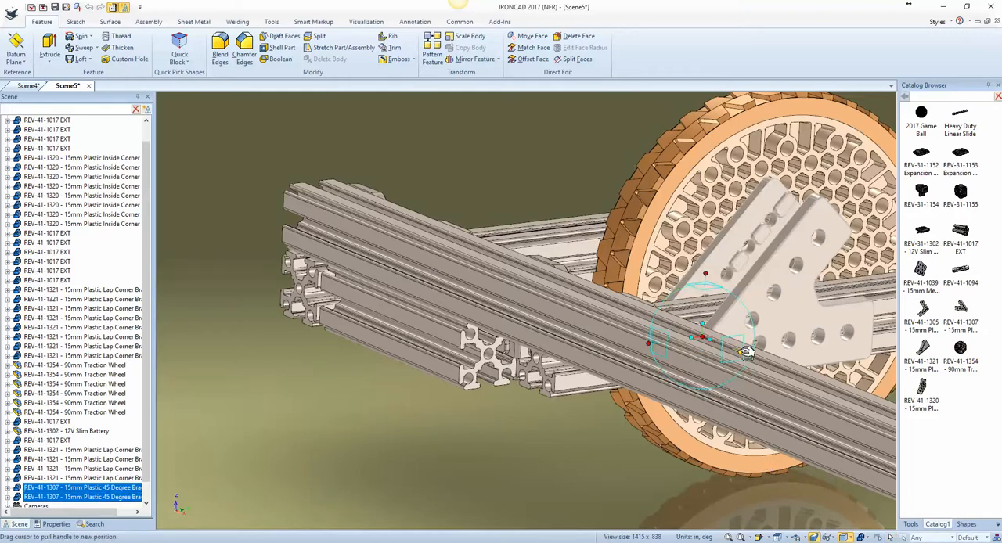
right_click(703, 336)
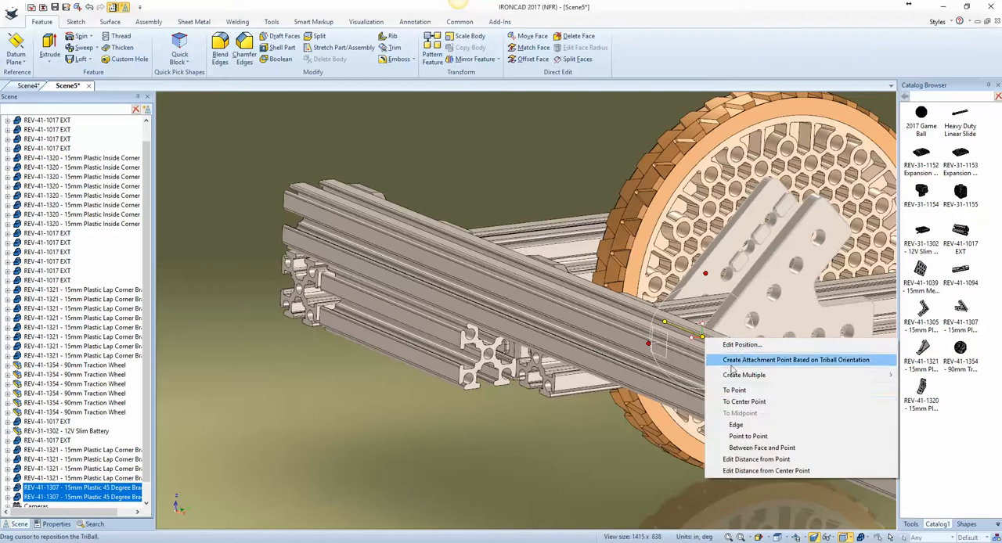
click(753, 425)
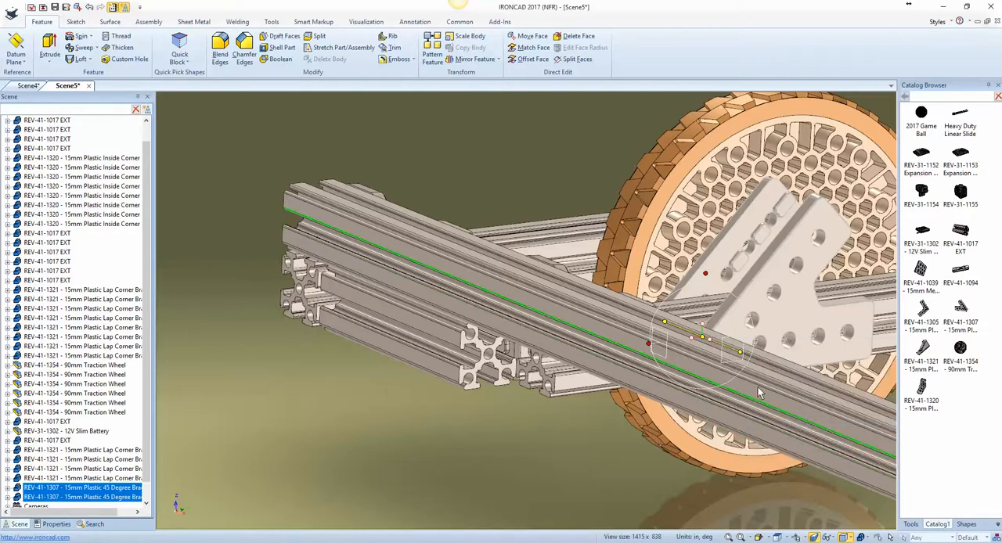
click(758, 393)
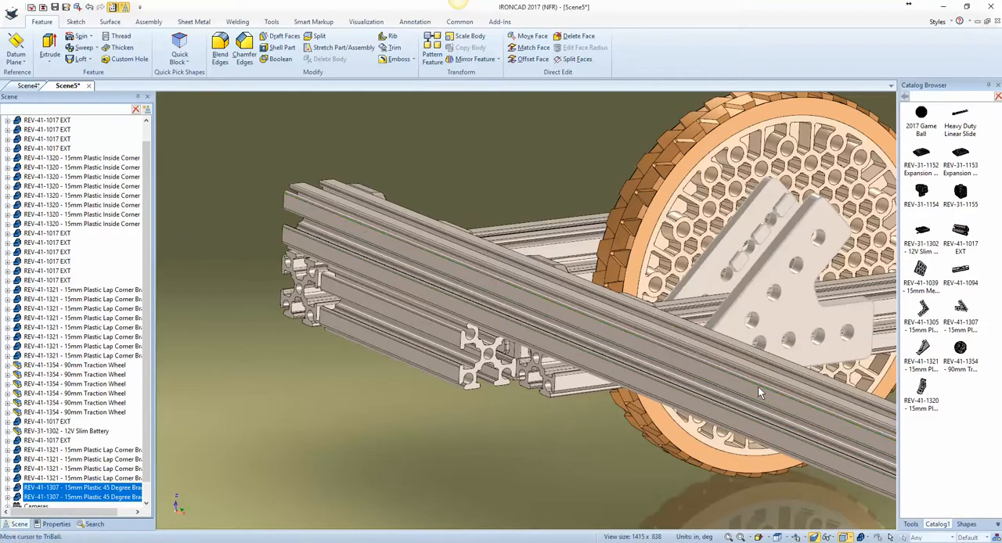
Step: Mirror the two 45 degree brackets as copies to the opposite end of the outer side rail and deselect them
key(F8)
right_click(393, 329)
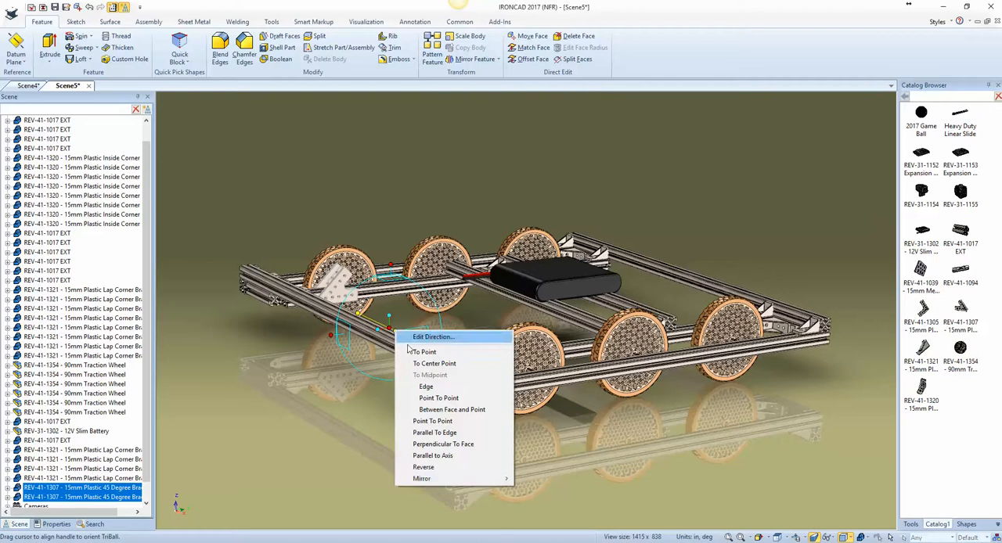
mouse_move(458, 478)
click(537, 490)
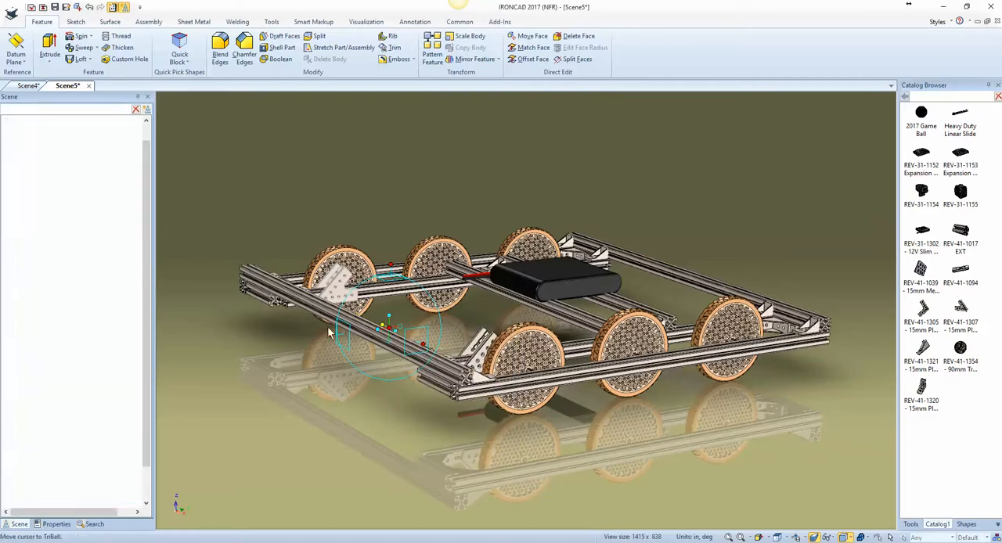
key(Escape)
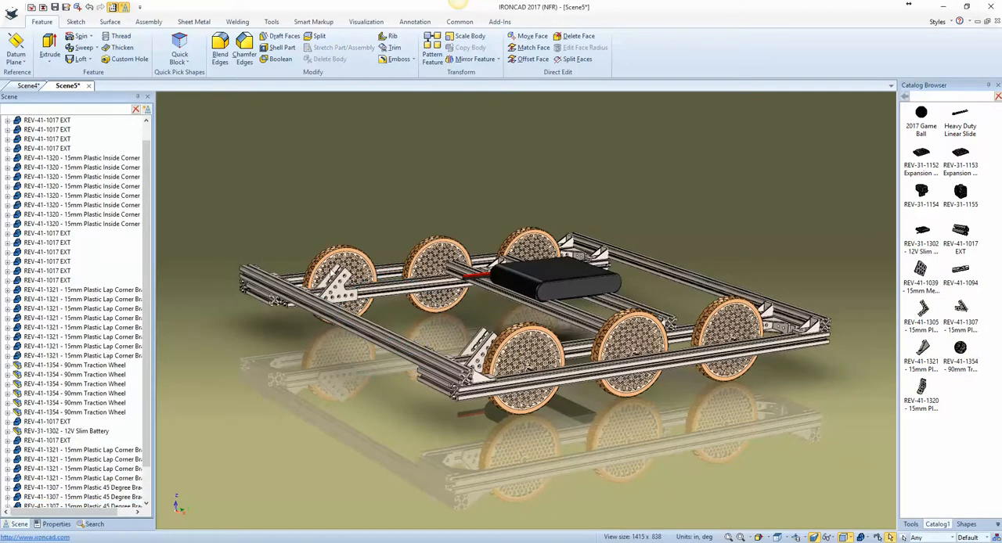
Step: Add a REV-41-1017 EXT extrusion from the catalog beside the 45 degree brackets and tilt it parallel to their sloped arms
scroll(342, 264, up, 10)
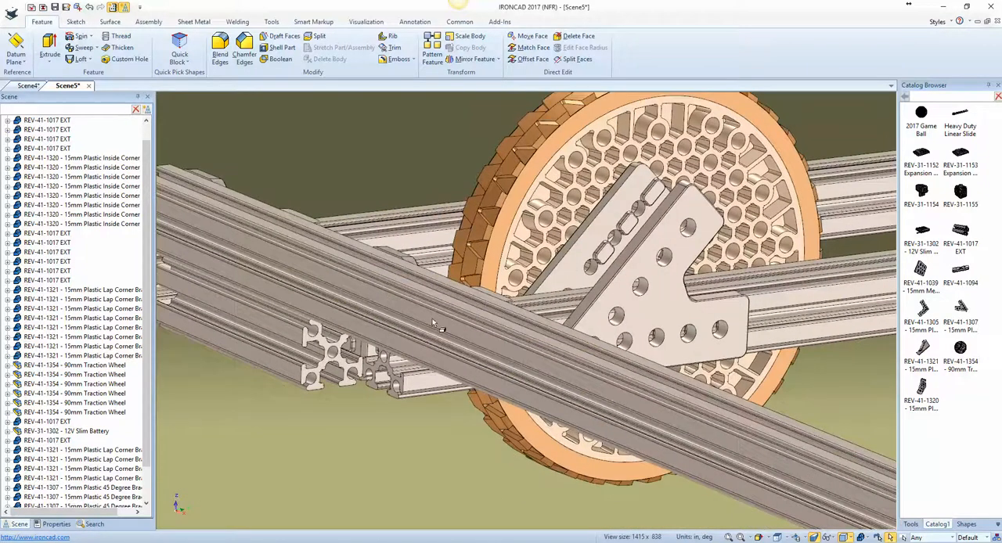
scroll(681, 387, down, 6)
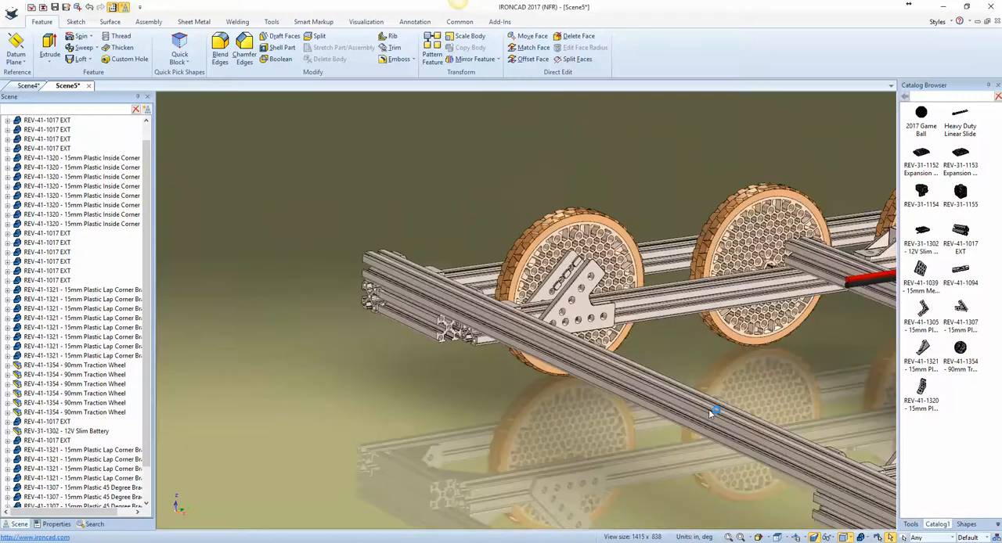
middle_drag(708, 411, 717, 443)
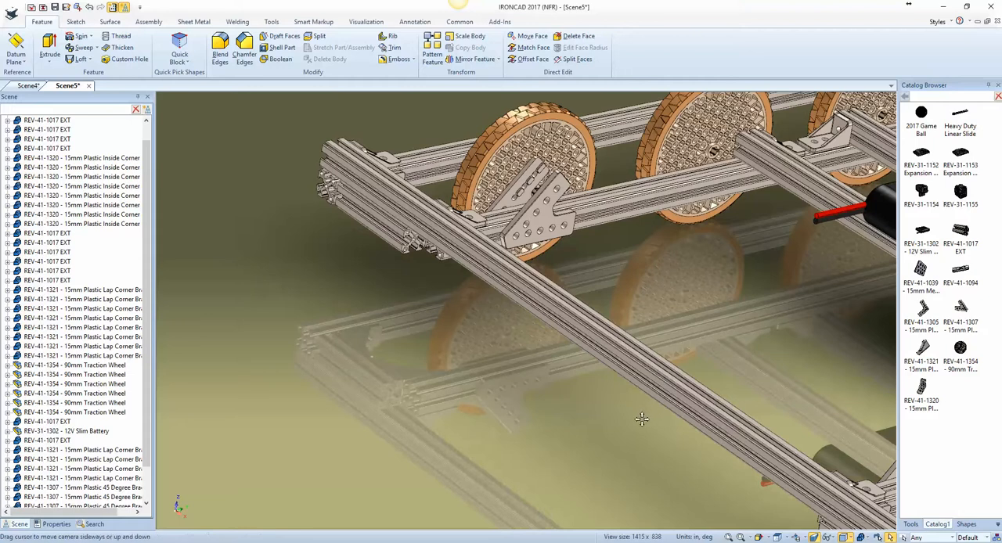
shift+middle_drag(642, 420, 629, 462)
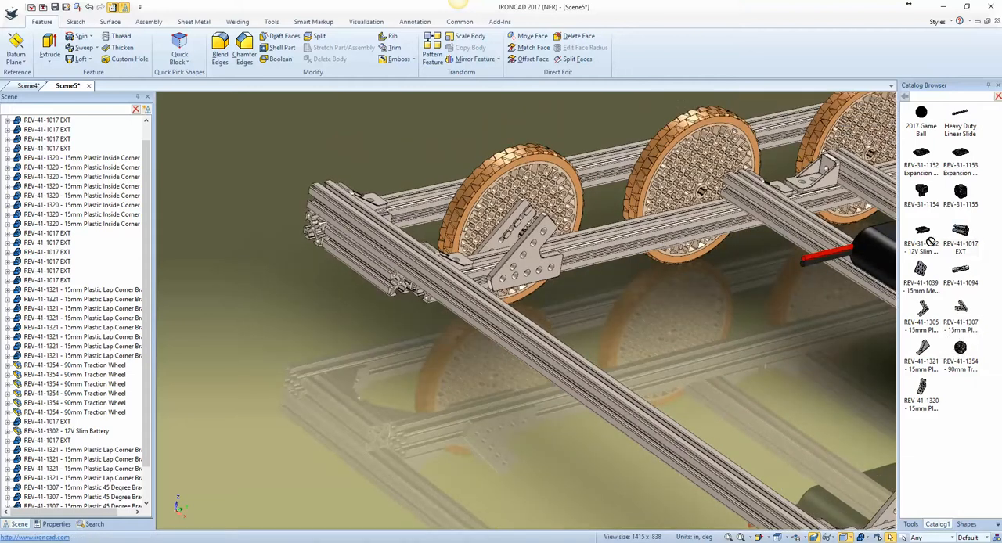
drag(931, 242, 618, 304)
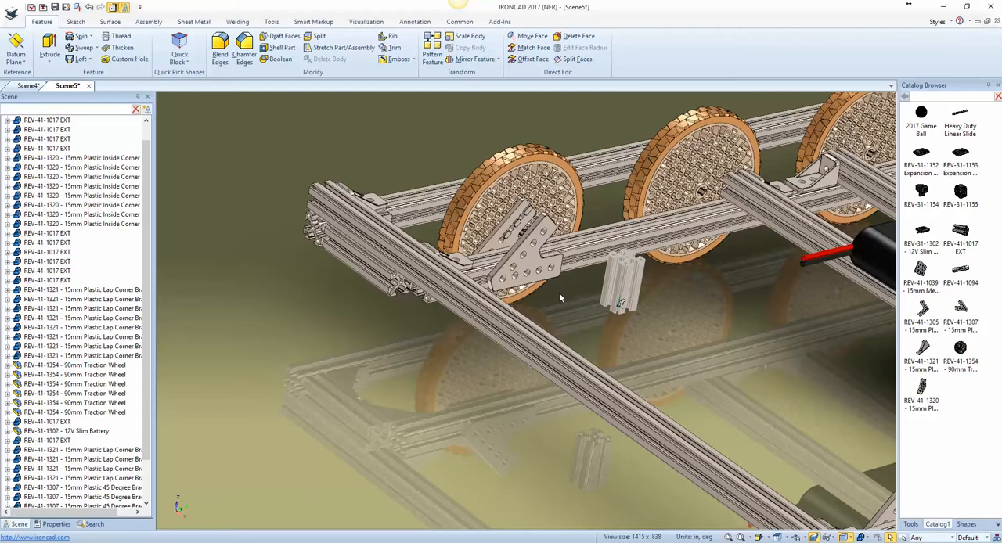
key(F10)
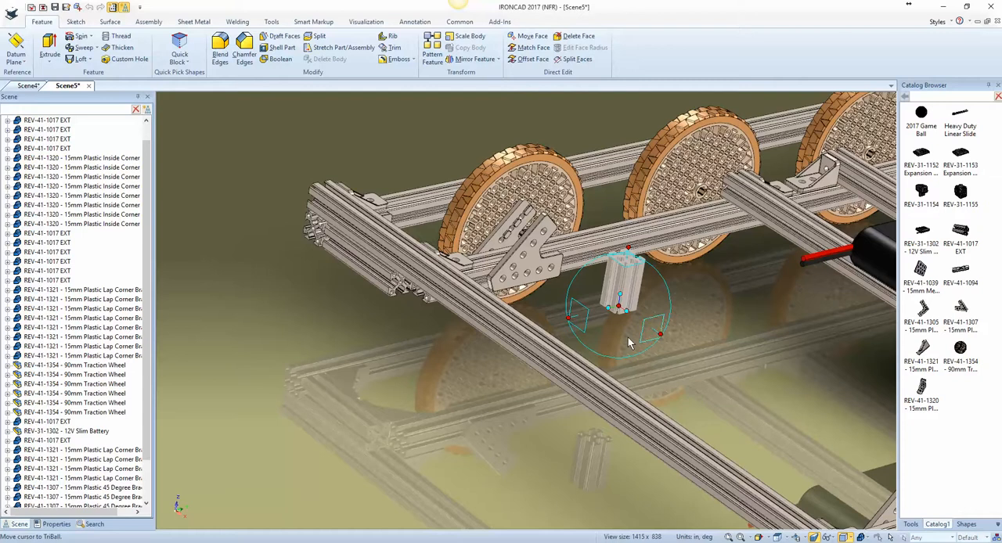
drag(620, 295, 532, 238)
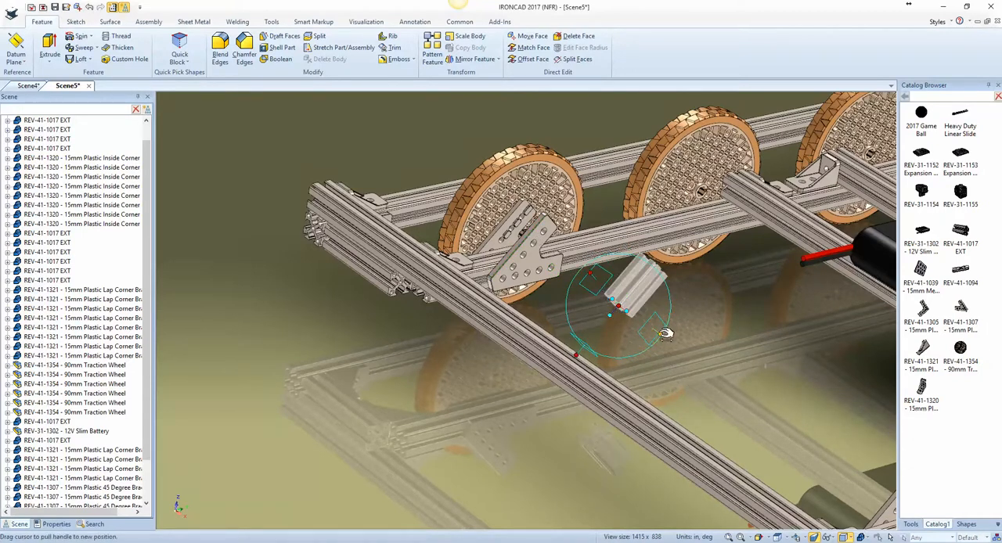
Step: Move the short extrusion onto the 45 degree bracket using the TriBall's To Center Point on a bracket hole
right_click(620, 307)
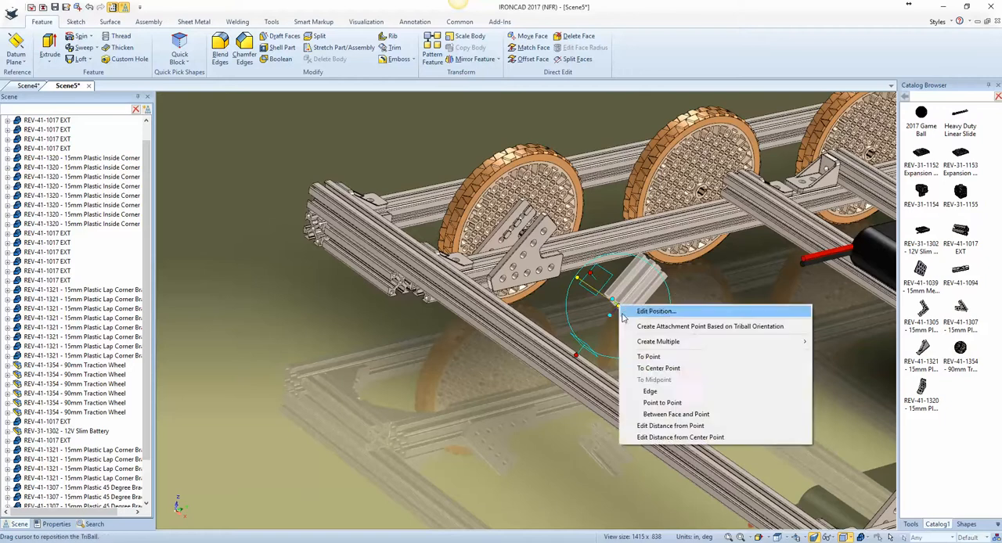
click(659, 368)
middle_drag(484, 312, 465, 239)
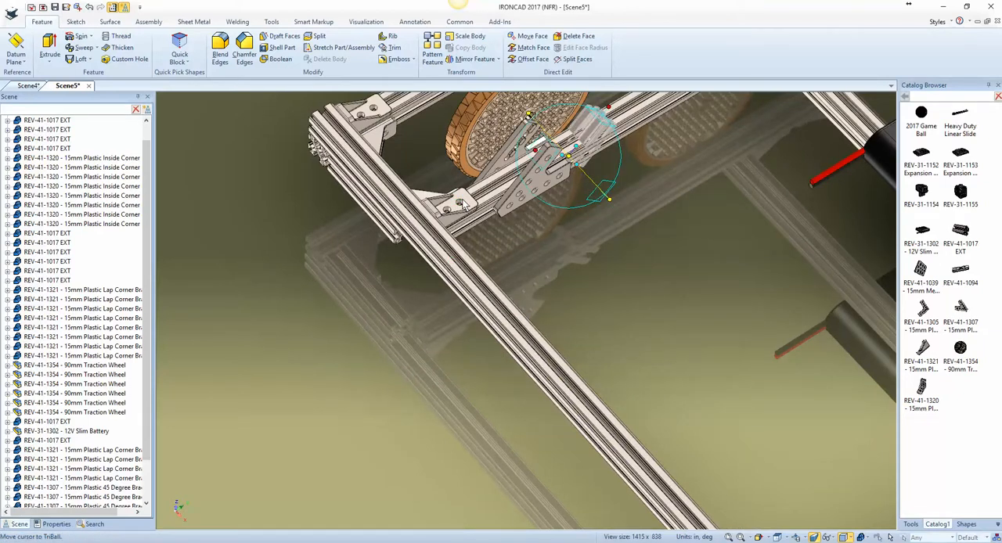
middle_drag(535, 167, 548, 110)
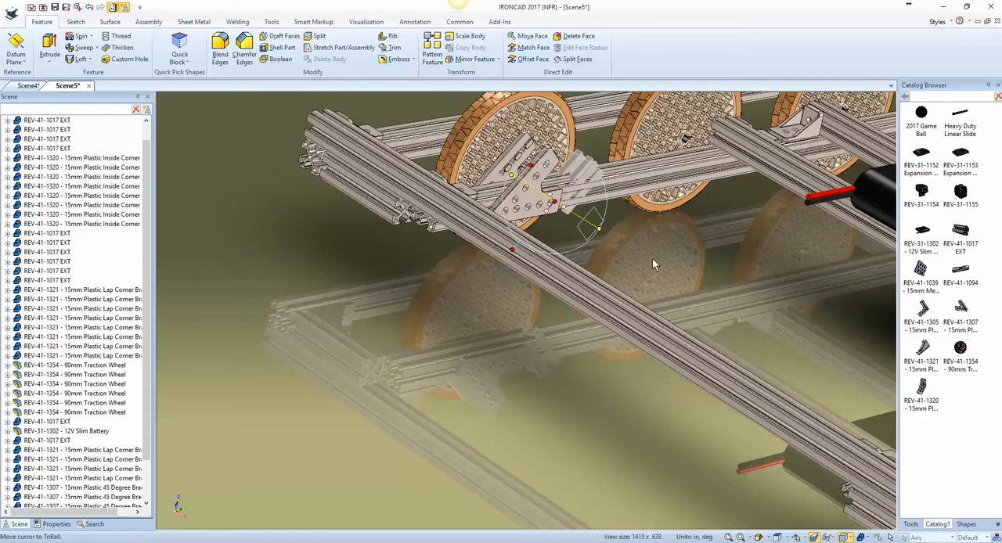
Step: Orient the detached TriBall to the global axes while keeping the short extrusion's tilt
right_click(646, 255)
click(617, 250)
right_click(618, 250)
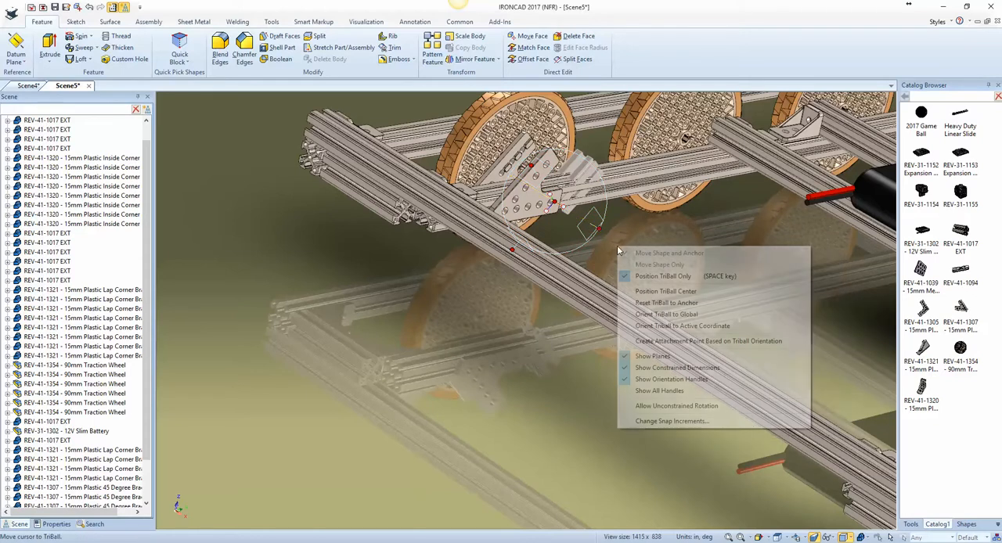
click(664, 315)
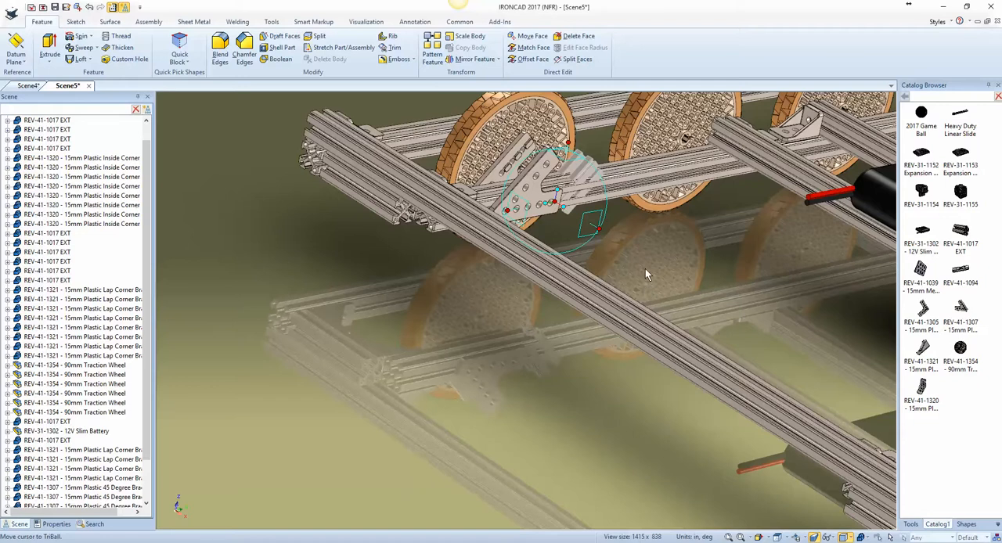
Step: Fit the short extrusion between the two 45 degree brackets using the TriBall plane's To Center Point on a bracket hole
right_click(559, 205)
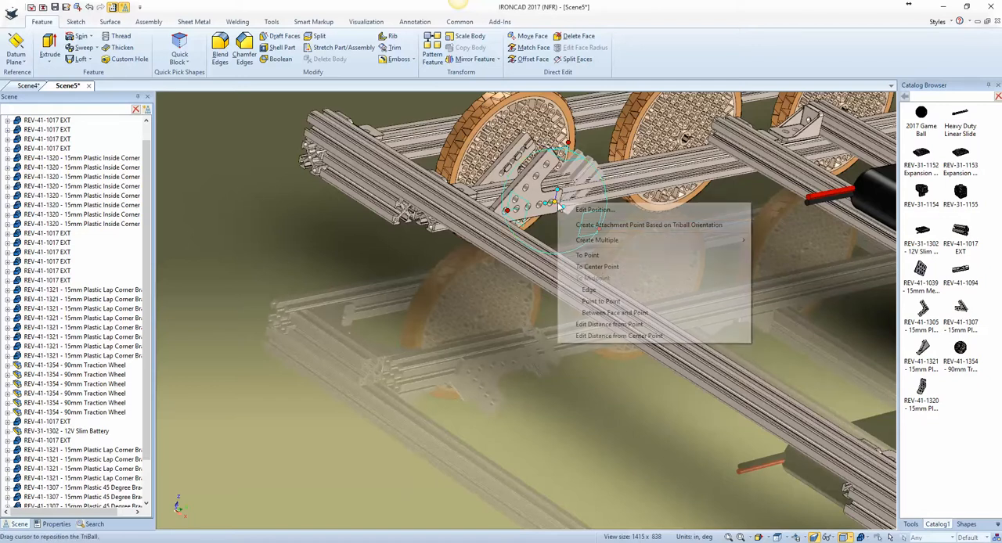
click(604, 268)
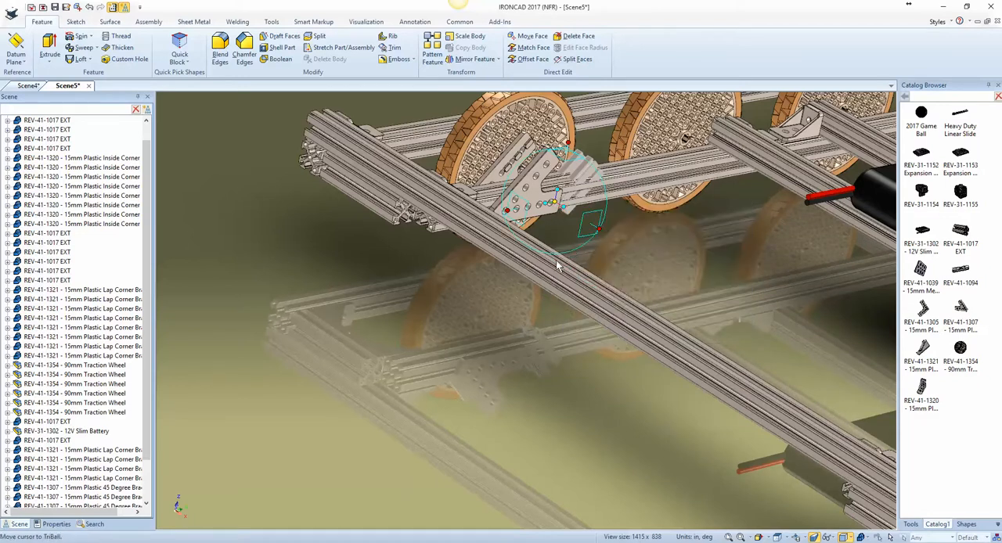
right_click(579, 228)
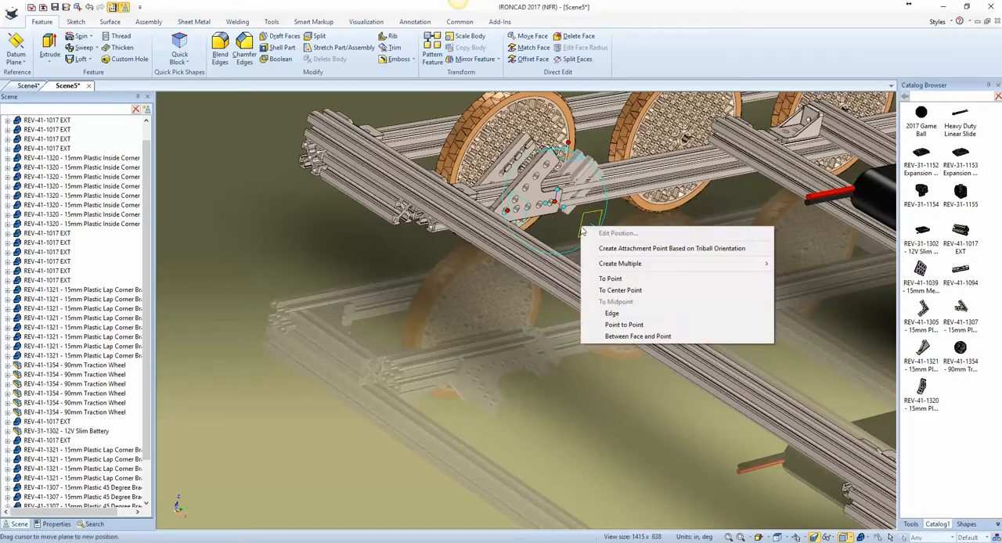
click(607, 290)
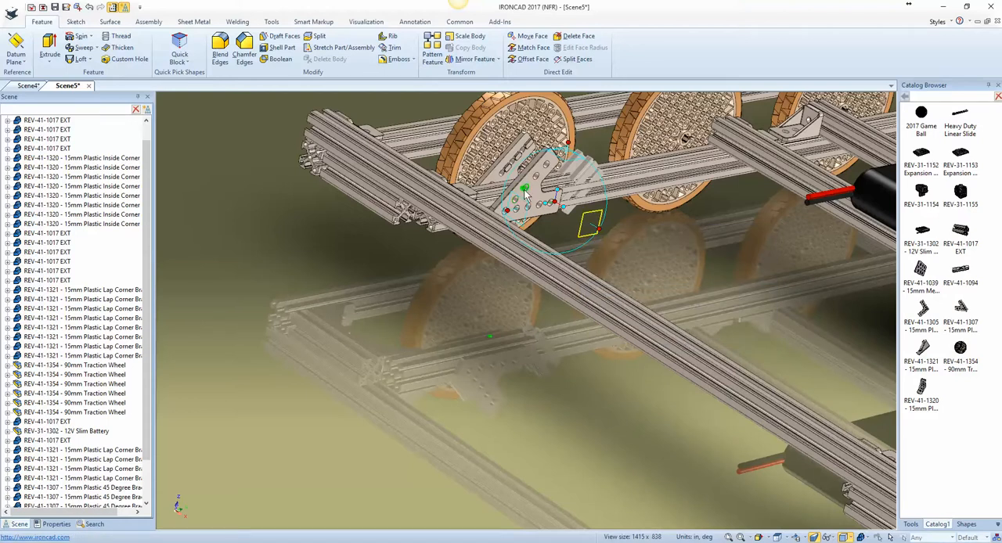
click(524, 193)
Step: Align the TriBall with the bracket's sloped edge and slide the short extrusion down between the brackets along that direction
scroll(511, 159, up, 5)
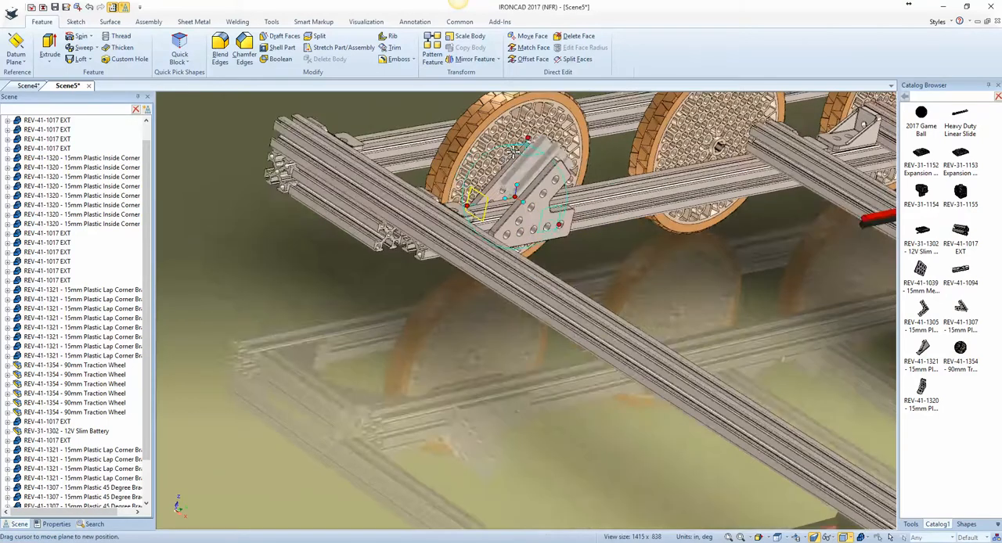
middle_drag(623, 291, 602, 266)
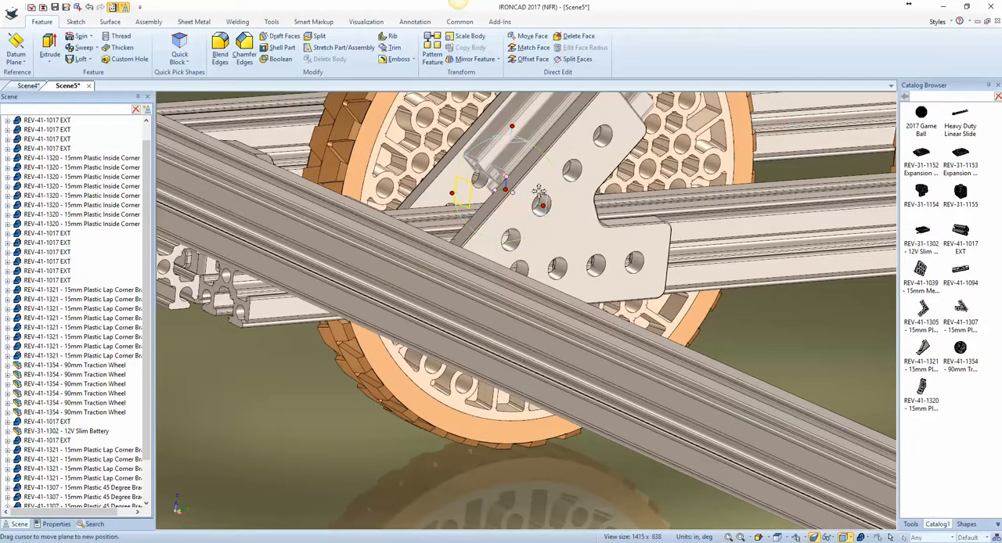
middle_drag(538, 184, 555, 156)
scroll(560, 137, up, 1)
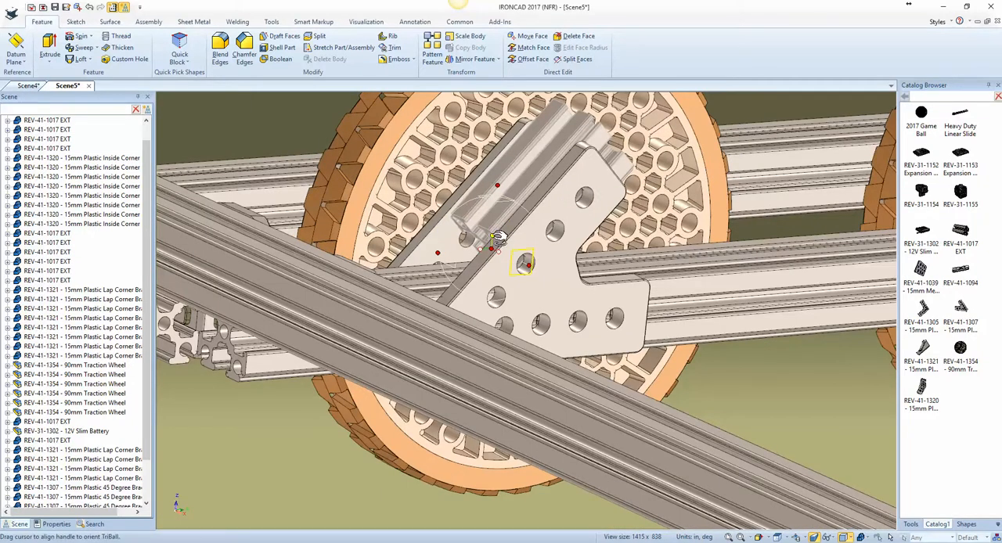
drag(496, 236, 535, 184)
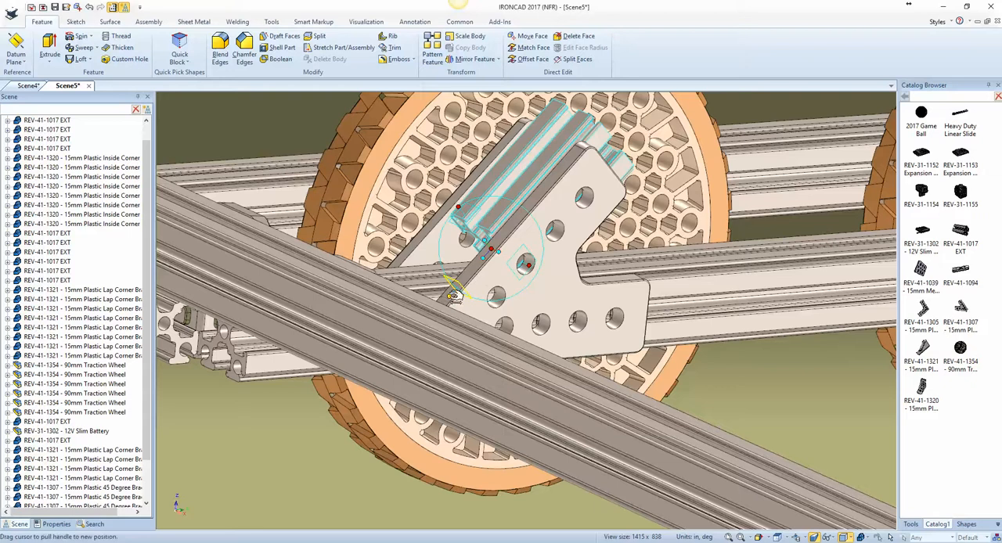
drag(454, 296, 437, 311)
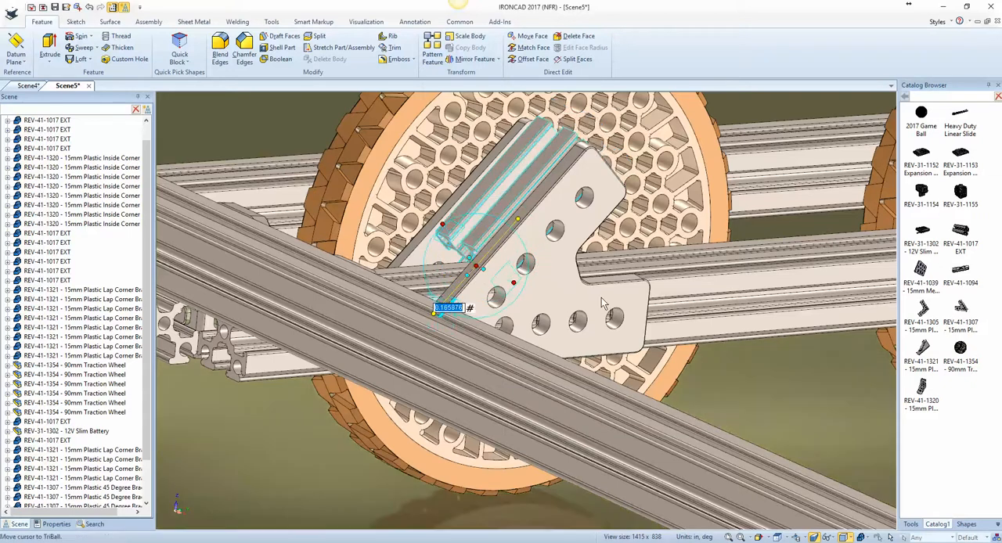
Step: Detach the TriBall from the short extrusion and place it at the midpoint of the outer side rail's long edge
scroll(603, 303, down, 6)
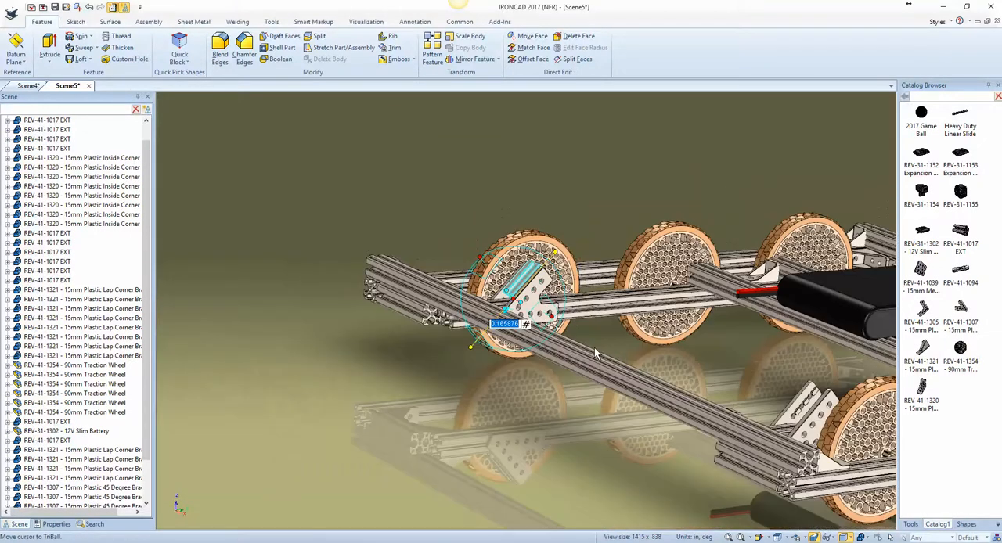
click(459, 391)
right_click(517, 301)
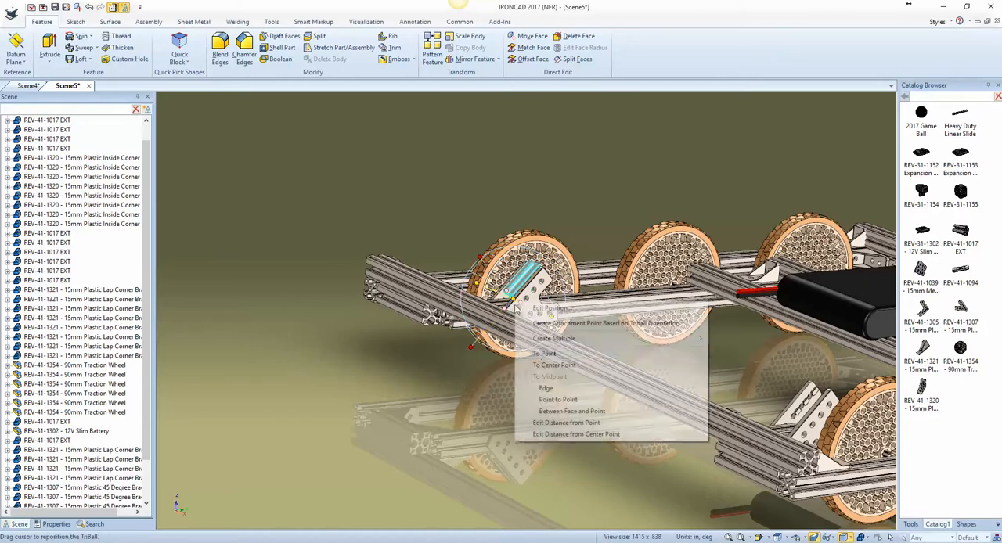
click(546, 389)
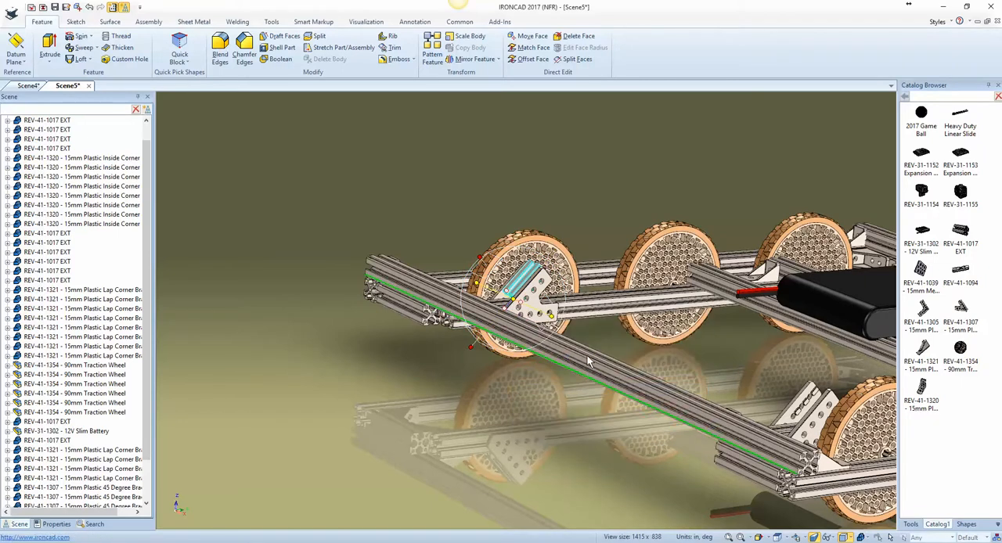
click(589, 361)
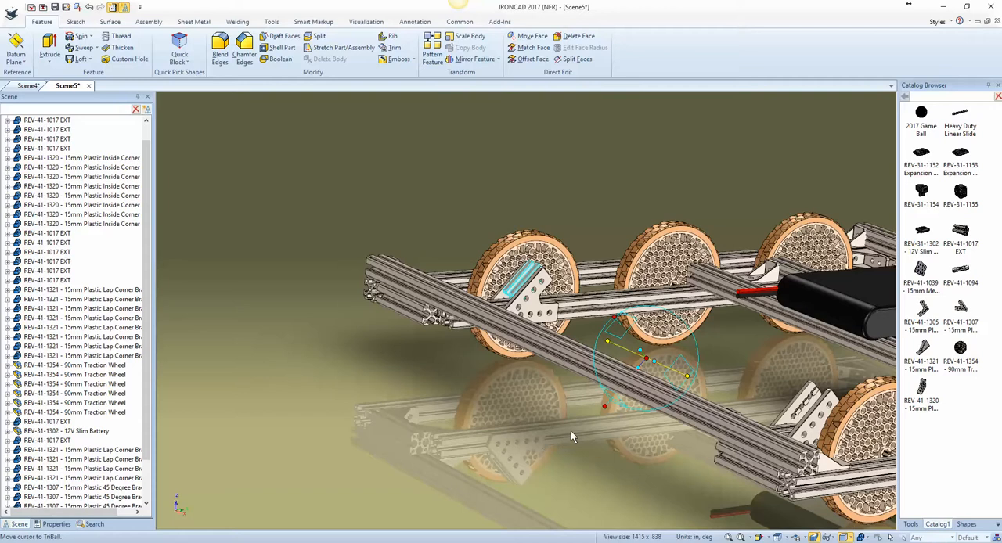
Step: Mirror the short extrusion as a copy into the bracket pair at the rail's other end and close the TriBall
right_click(650, 362)
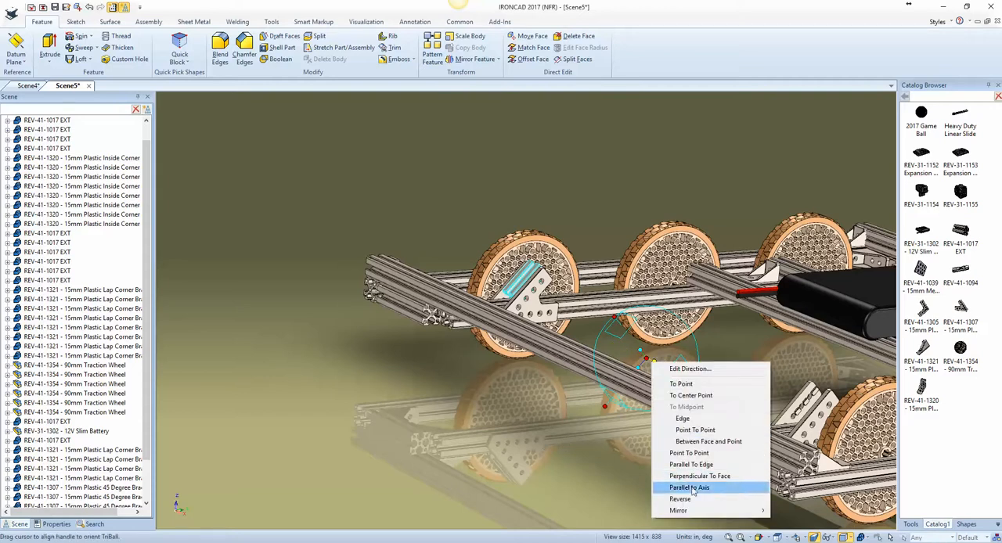
mouse_move(717, 512)
click(792, 522)
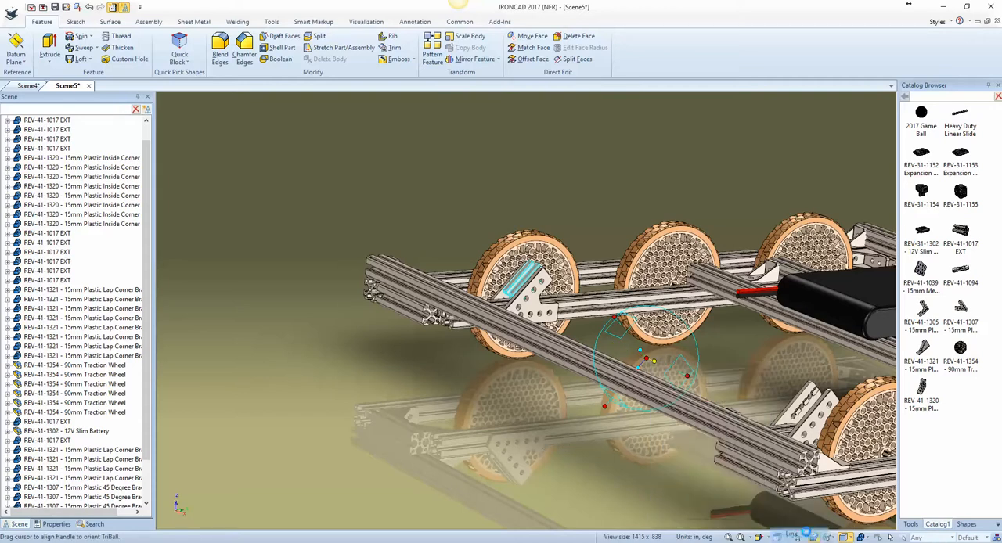
key(F10)
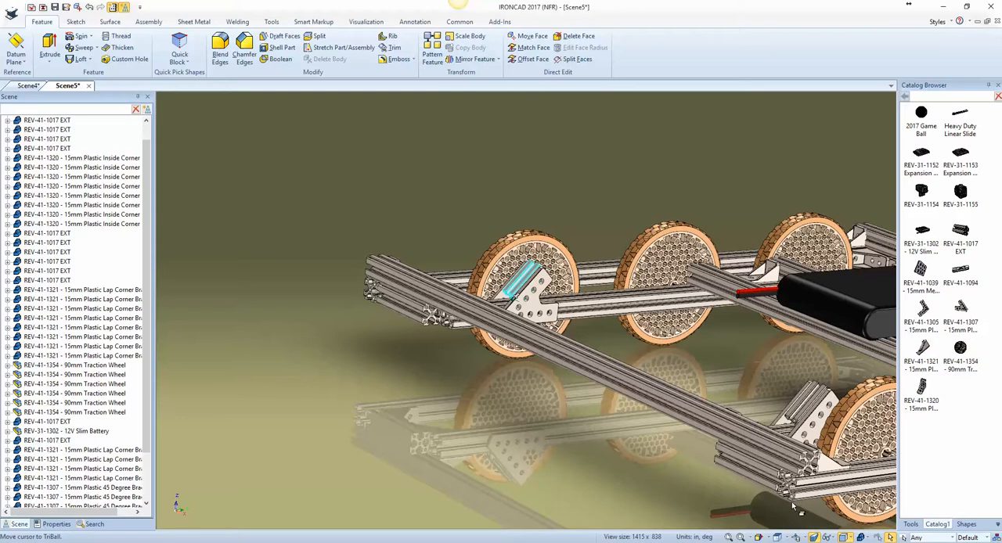
Step: Stretch the short extrusion between the 45 degree brackets upward along its sloped direction
key(F7)
click(808, 443)
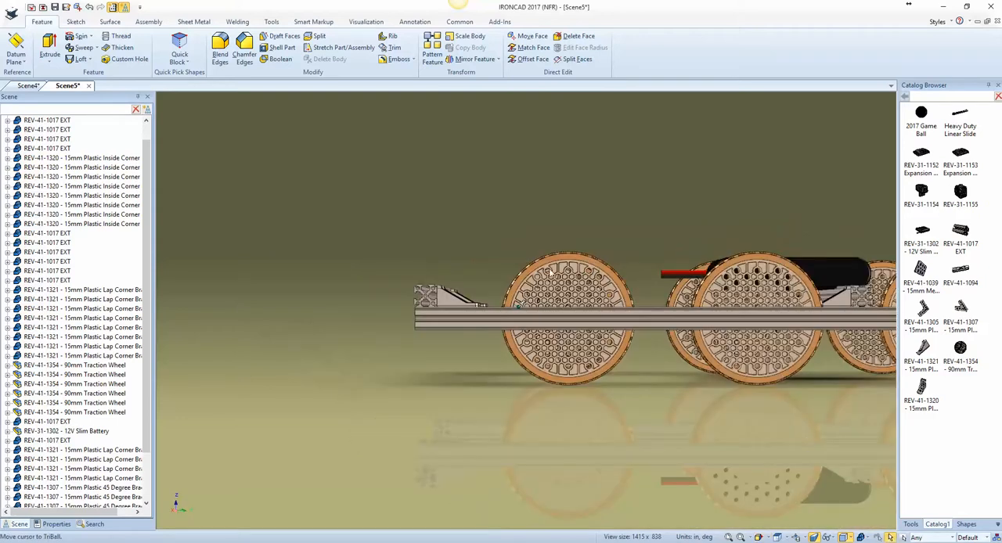
key(F2)
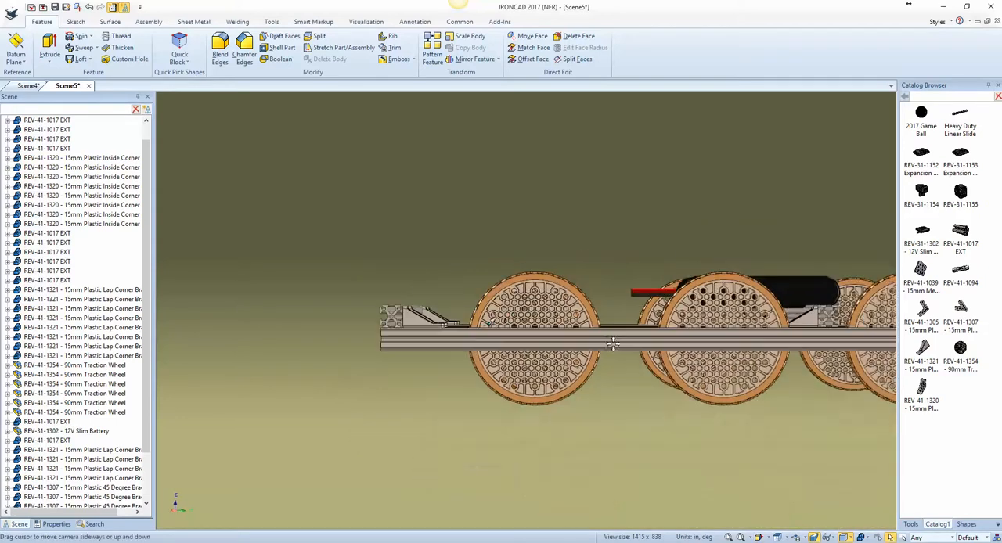
drag(654, 321, 517, 425)
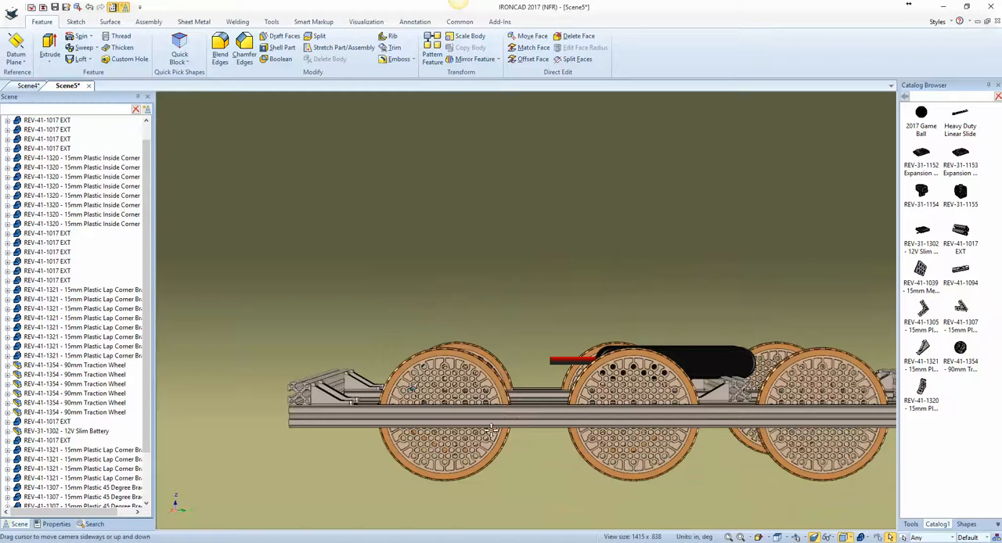
mouse_move(481, 431)
middle_down()
mouse_move(478, 444)
mouse_move(490, 448)
middle_up()
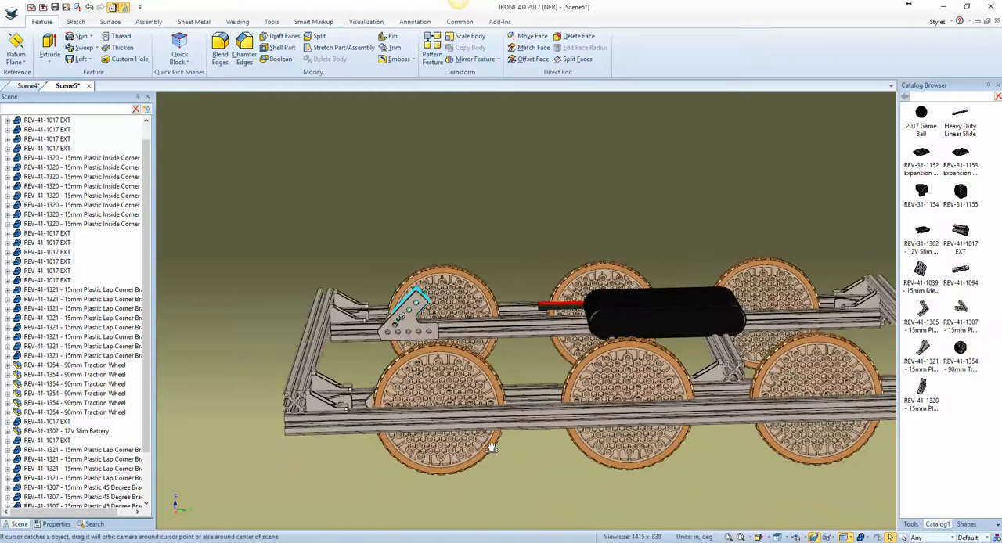
middle_drag(419, 382, 466, 431)
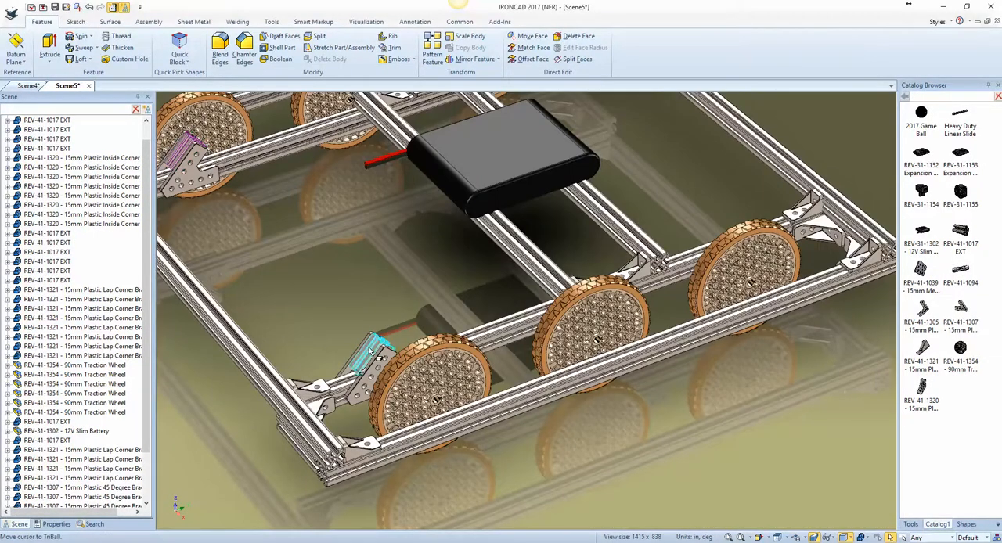
click(389, 340)
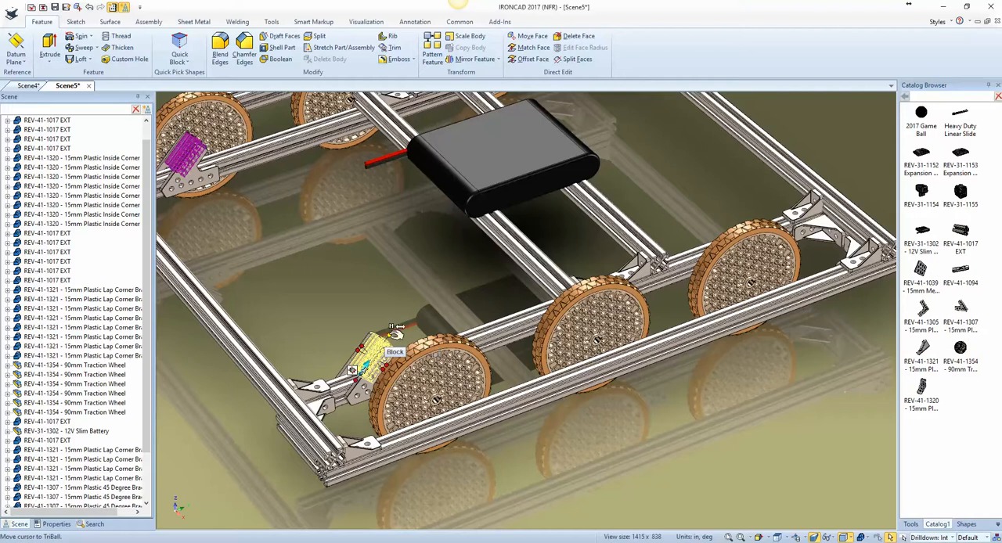
drag(388, 336, 432, 278)
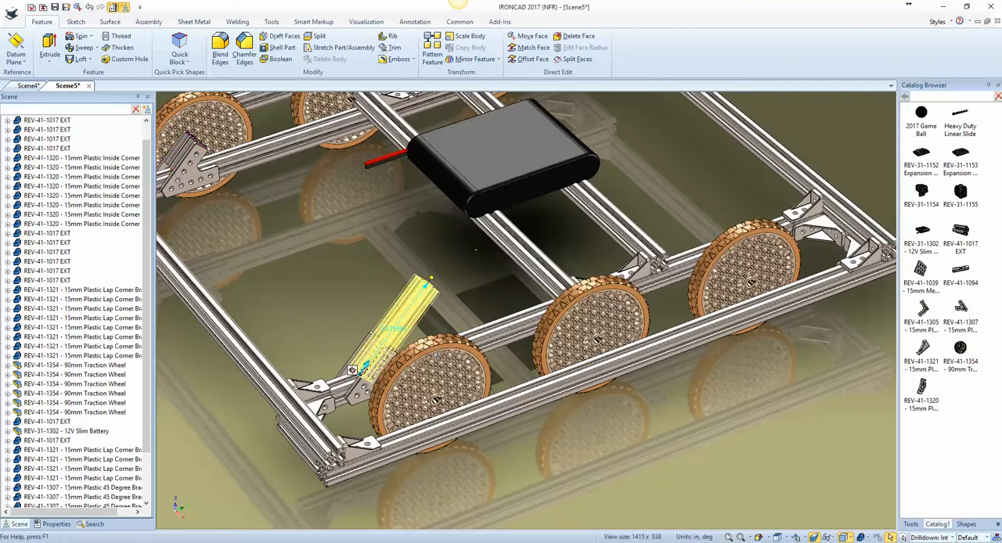
drag(478, 254, 477, 254)
Step: Set the angled extrusion's height to 5.5 in and deselect it
key(F7)
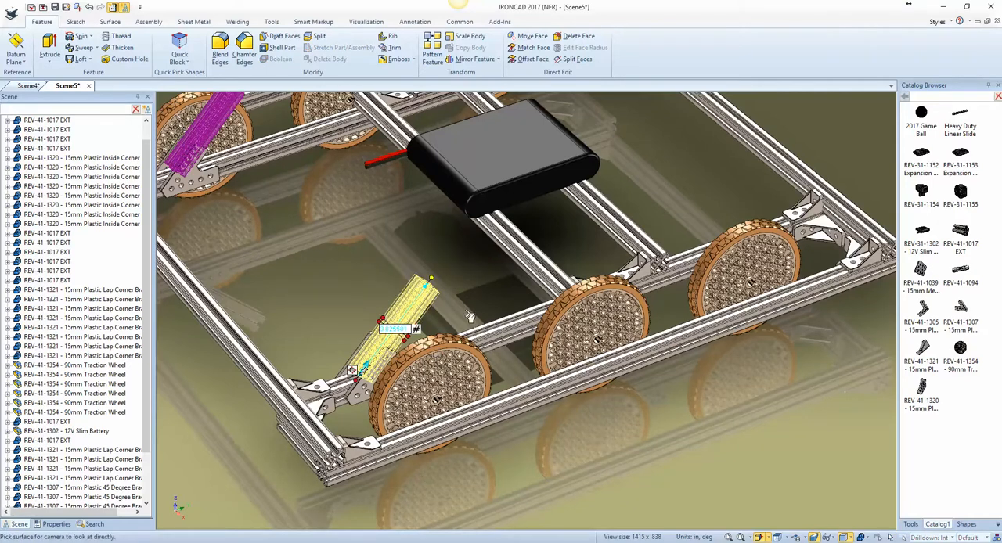
click(532, 408)
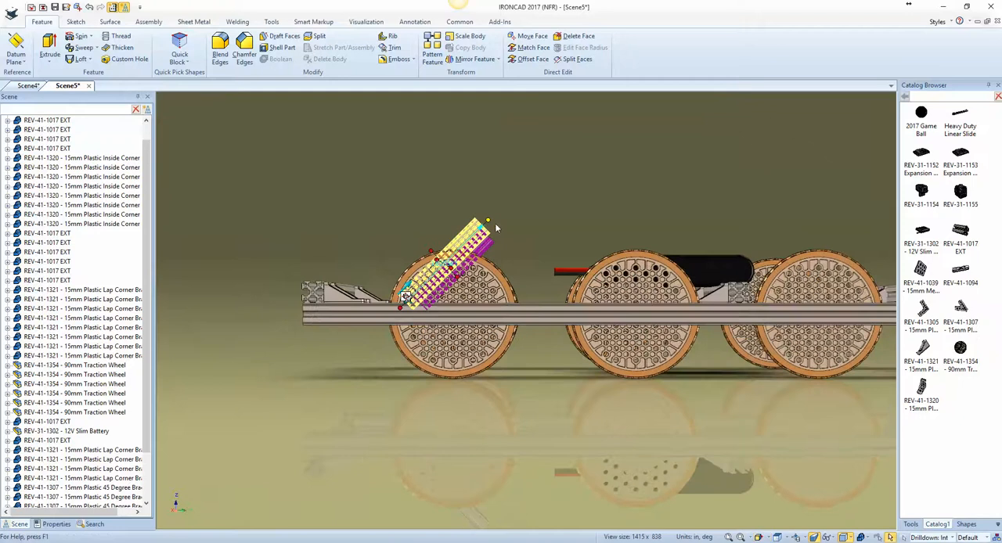
drag(493, 219, 590, 163)
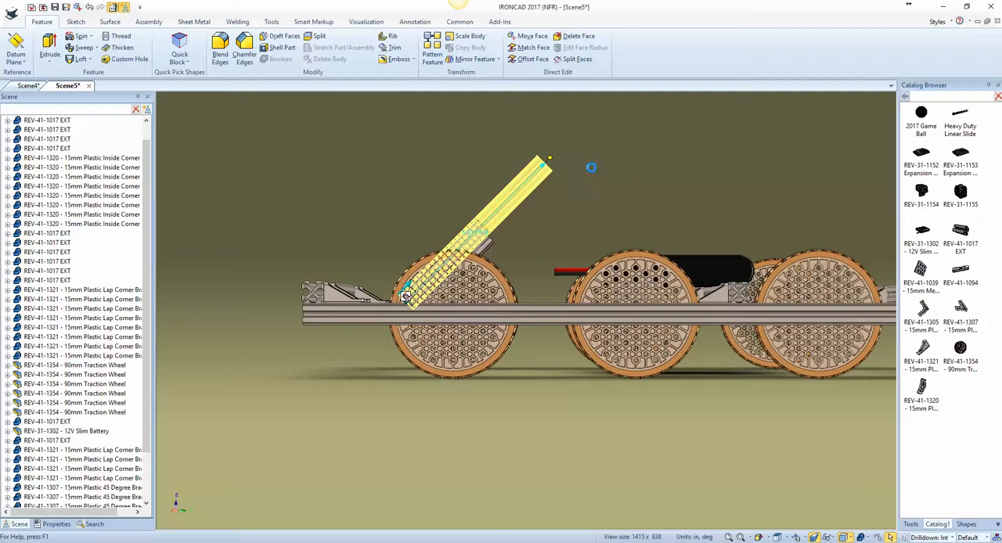
double_click(551, 160)
text(5)
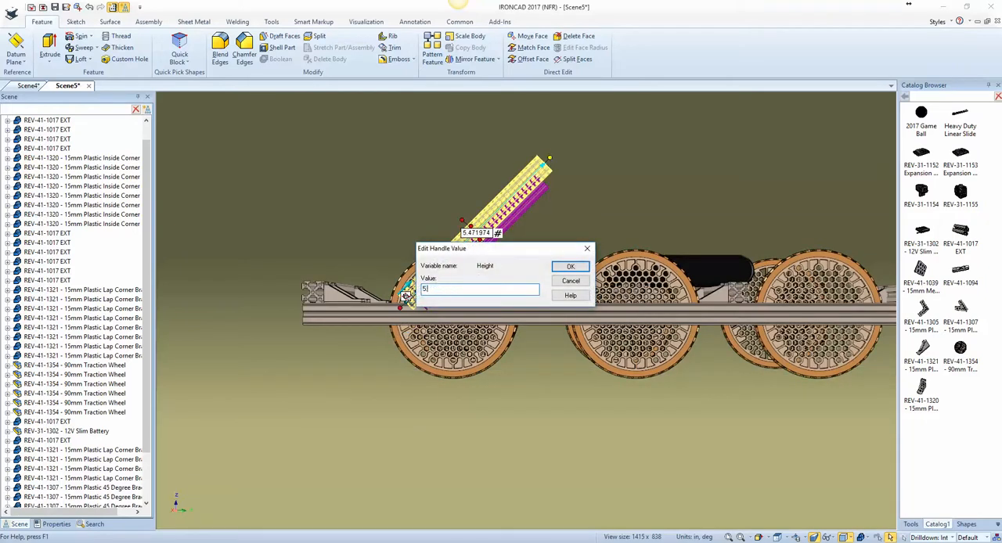
text(.5)
key(Return)
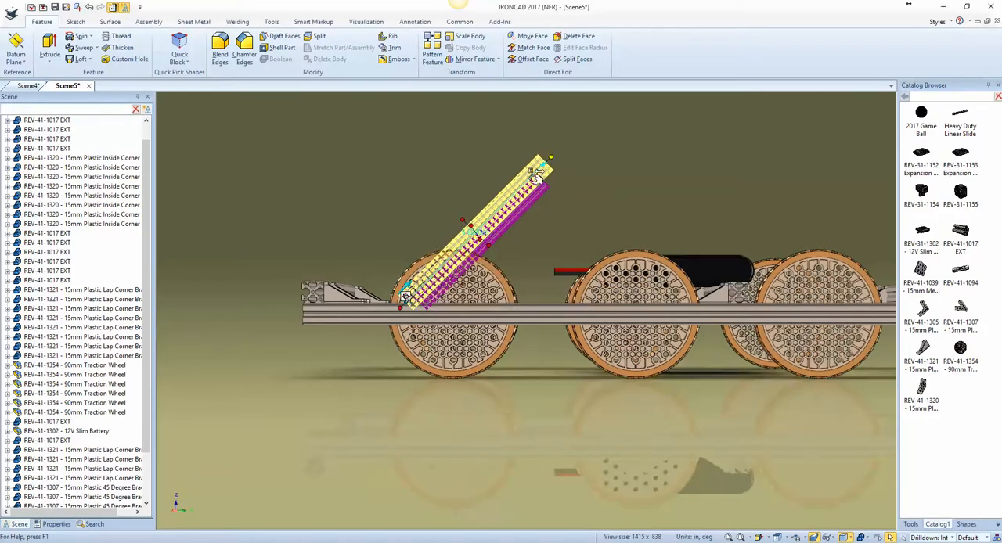
click(536, 266)
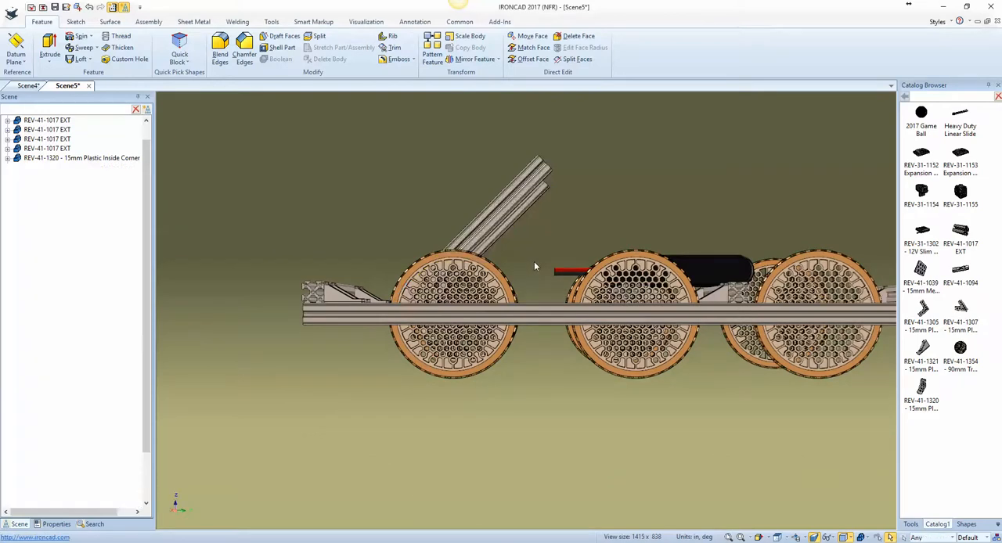
Step: Add another REV-41-1017 EXT extrusion from the catalog in the open space beside the battery, between the two angled extrusions
middle_drag(535, 266, 374, 315)
key(Up)
key(Up)
key(Up)
key(Up)
key(Up)
key(Up)
key(Up)
key(Up)
key(Up)
key(Up)
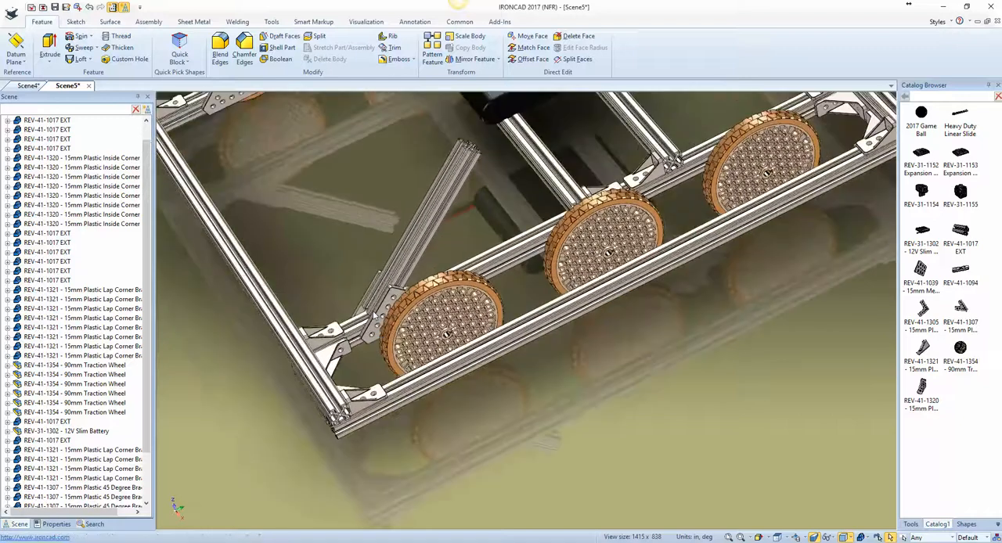
key(Left)
key(Left)
key(Left)
key(Left)
key(Left)
key(Left)
key(Left)
key(Left)
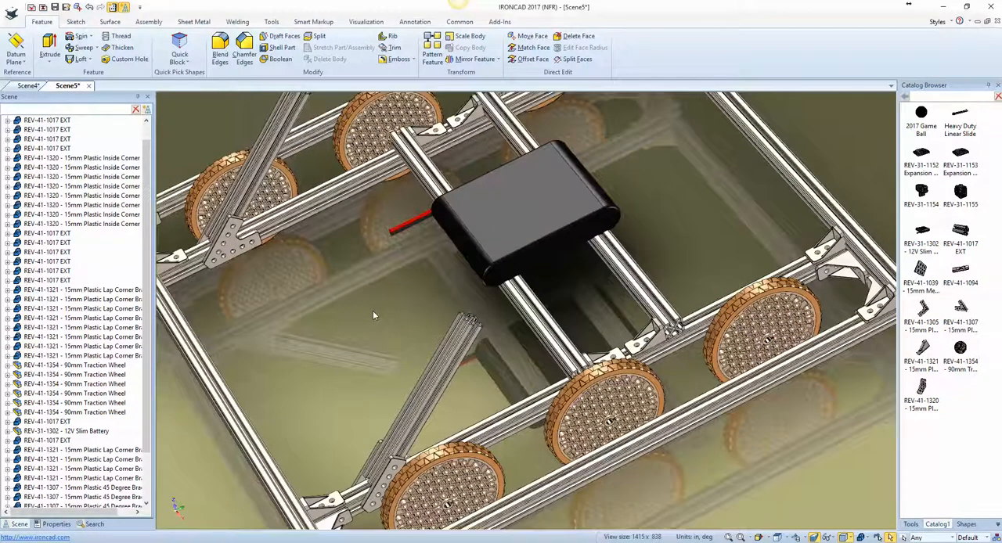
key(Left)
key(Left)
key(Left)
key(Left)
key(Left)
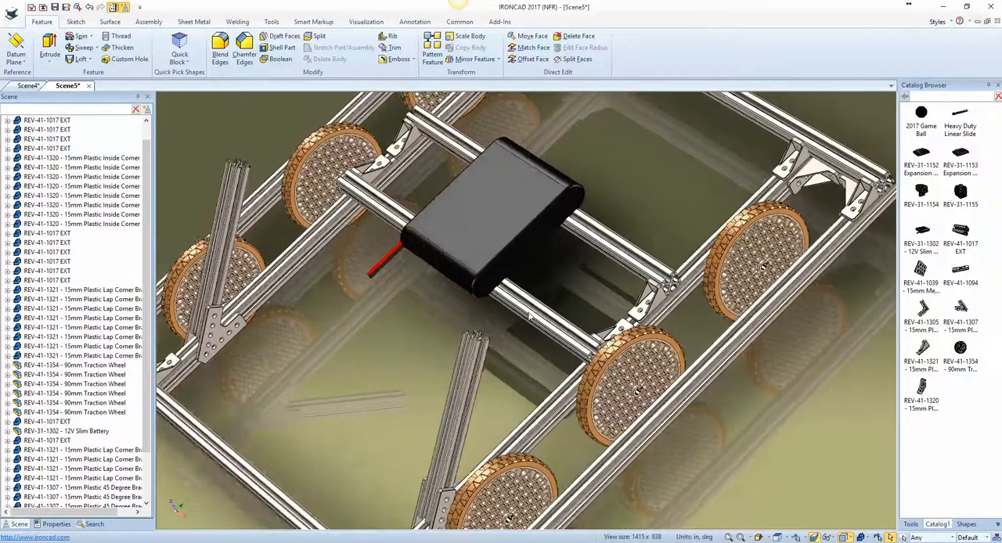
drag(959, 235, 416, 354)
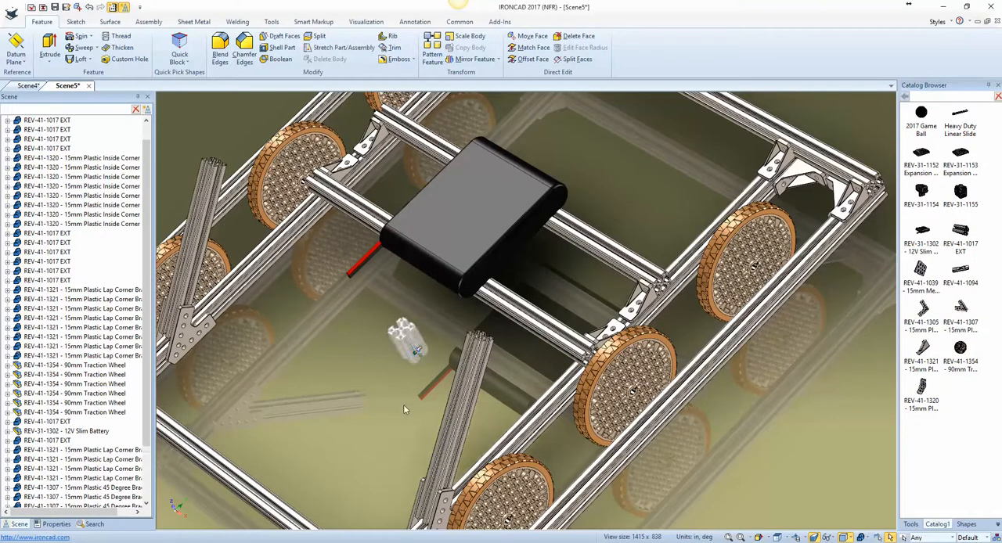
Step: Rotate the new extrusion 90 degrees about a horizontal axis with the TriBall
key(F10)
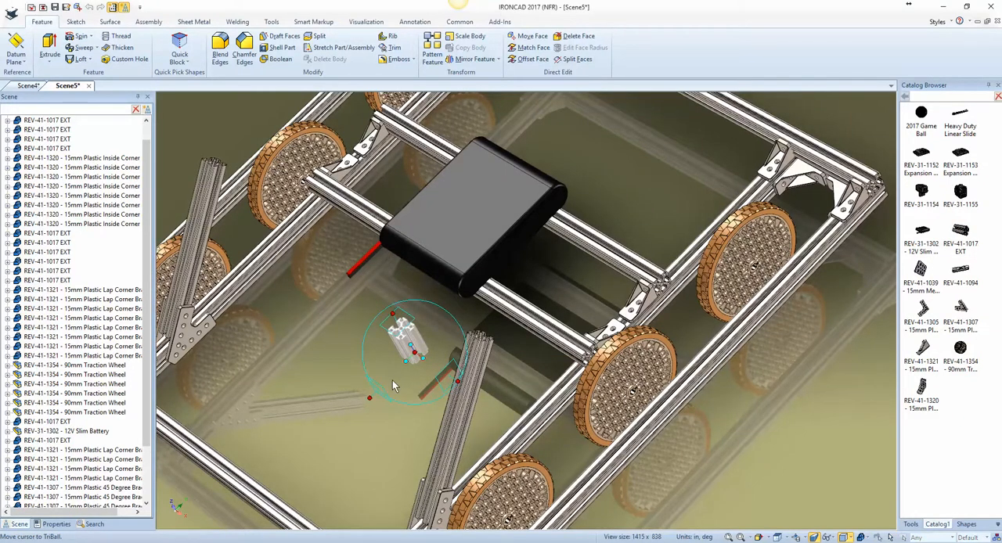
click(374, 399)
right_click(395, 369)
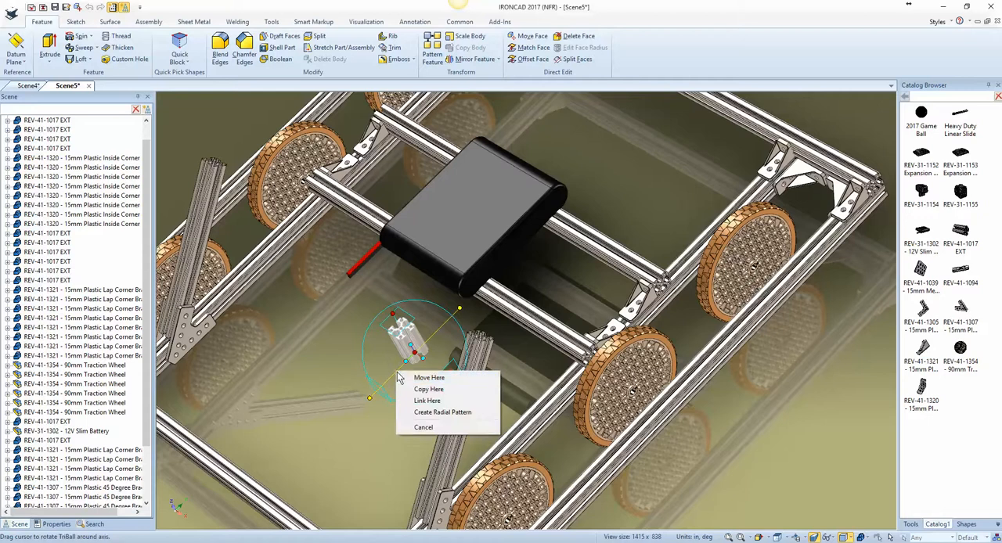
click(413, 380)
text(90)
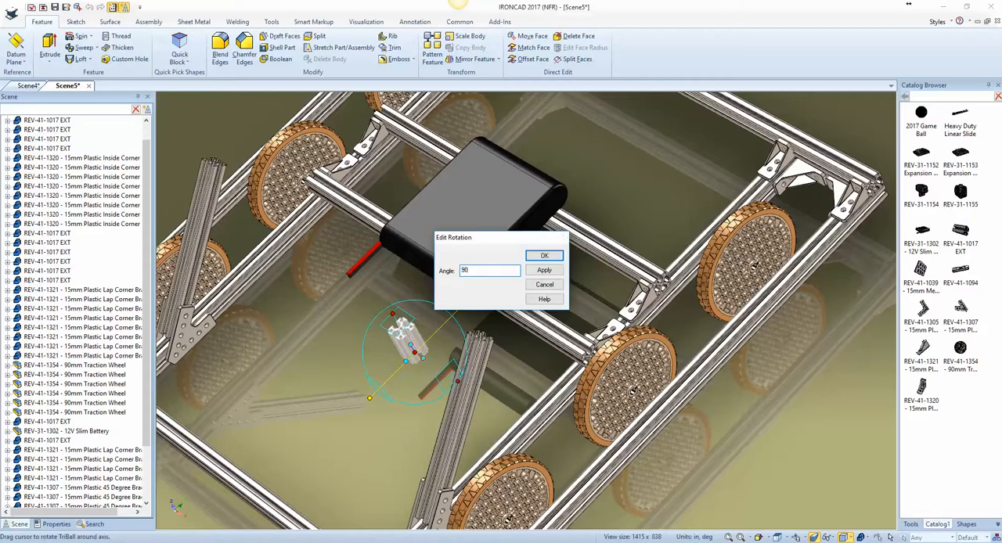
key(Return)
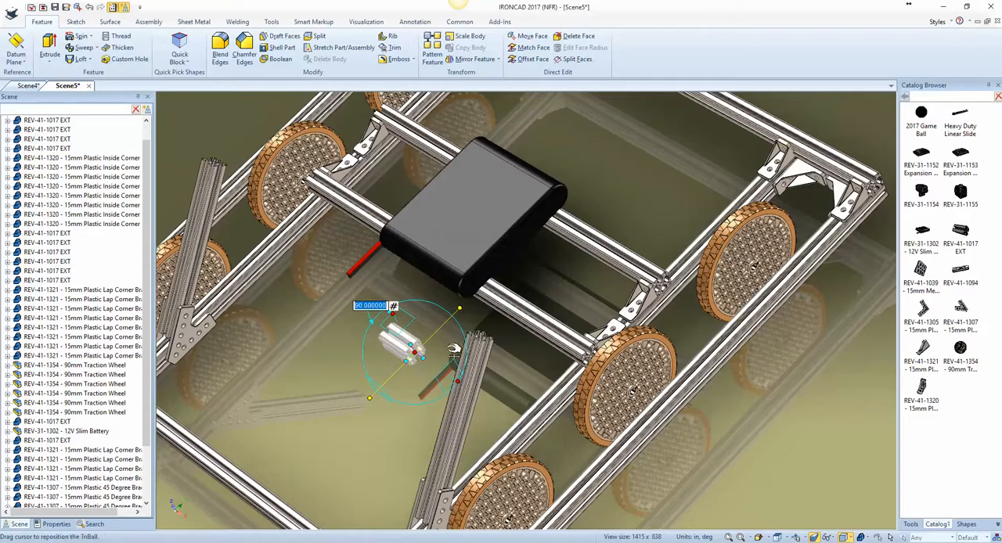
Step: Reorient the new extrusion with the TriBall's orientation handles, using the angled extrusion's upper end as reference
scroll(475, 359, up, 3)
scroll(419, 409, up, 2)
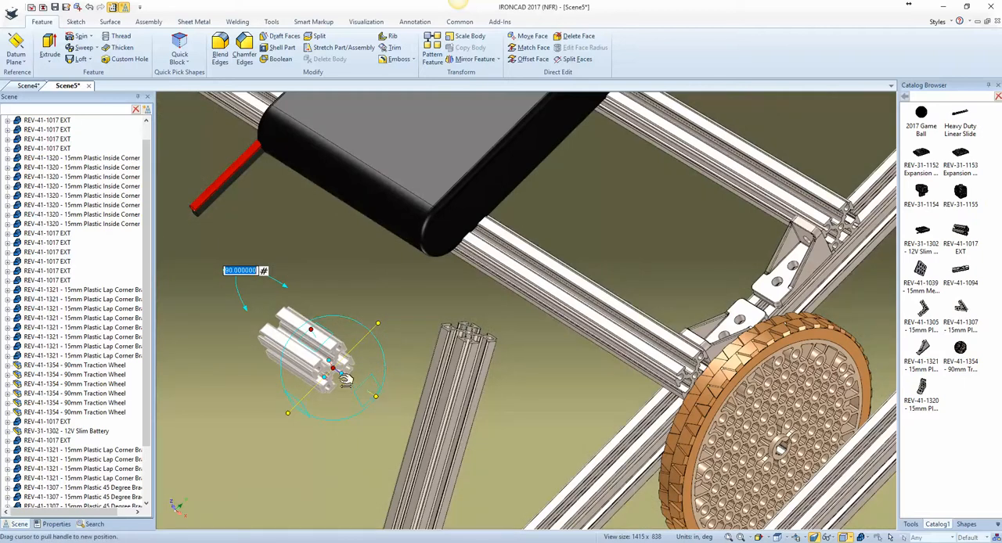
drag(330, 361, 449, 343)
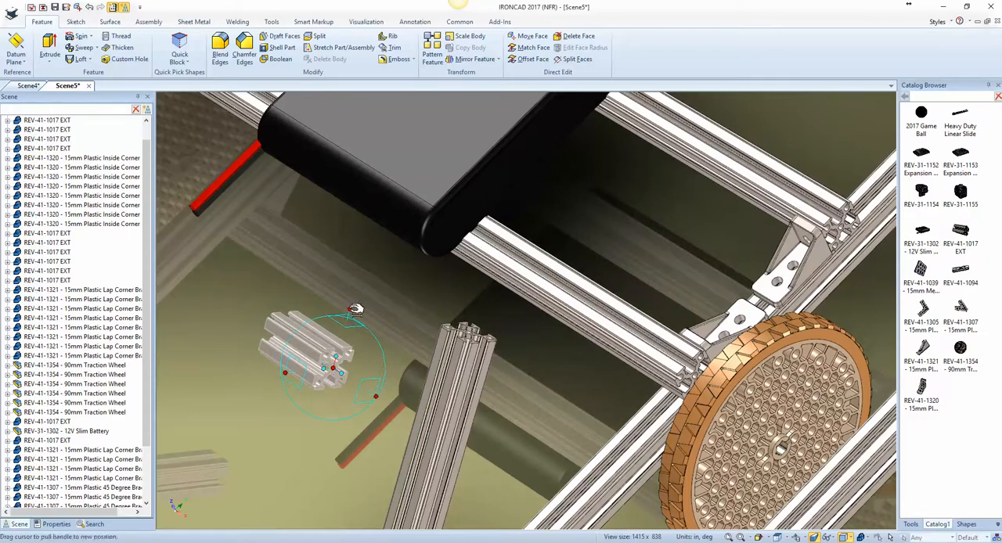
middle_drag(335, 352, 345, 290)
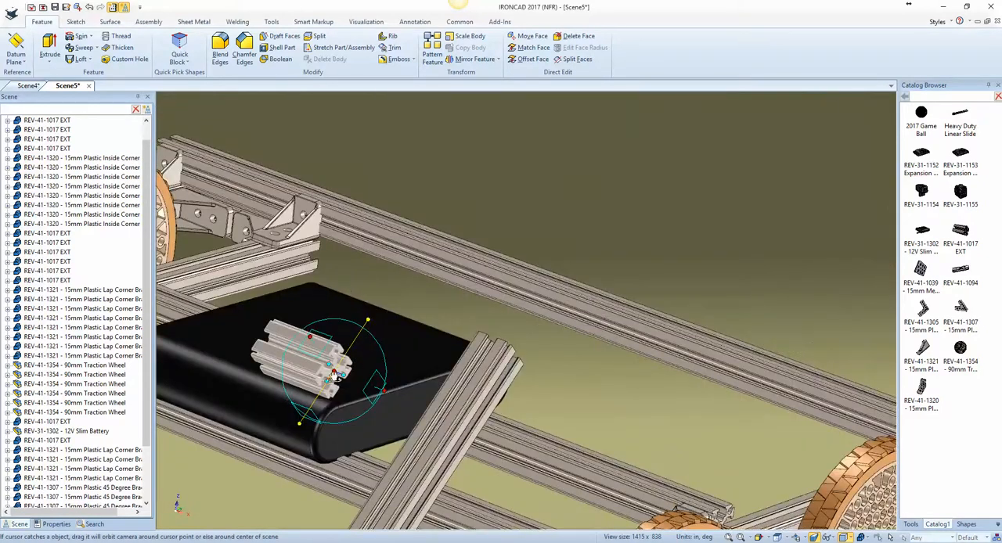
Step: Detach the TriBall from the new extrusion, reposition it at the lower edge of its end face and reattach it
key(space)
drag(335, 372, 321, 384)
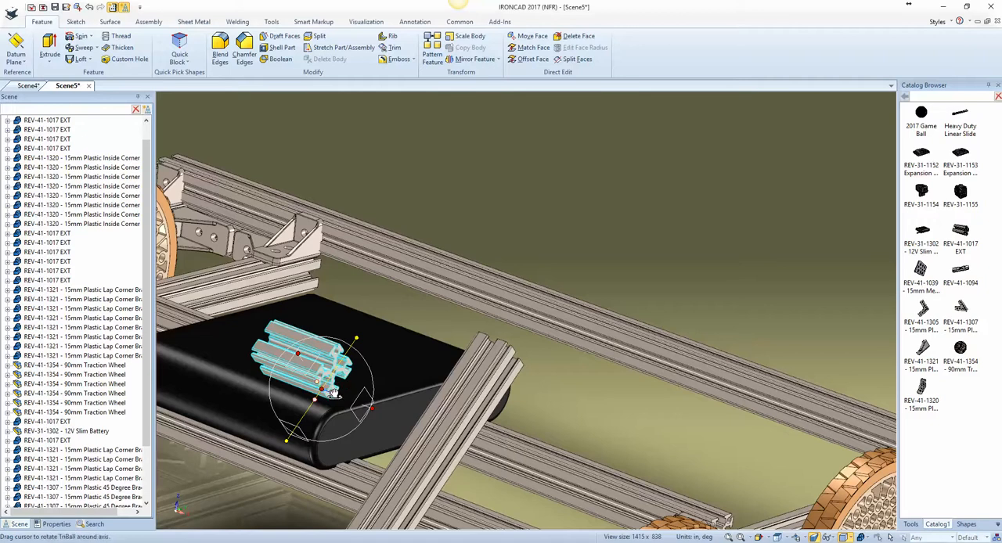
middle_drag(342, 406, 272, 462)
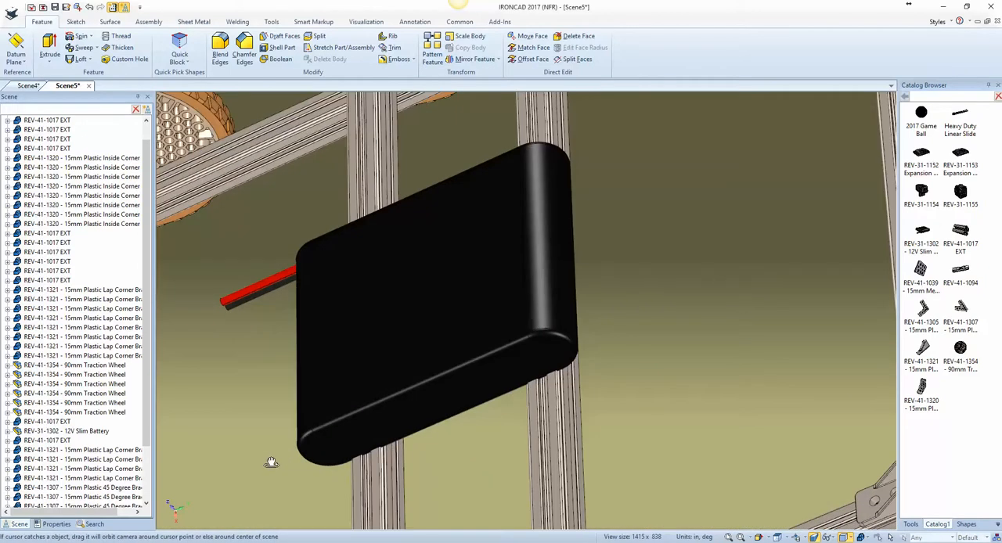
middle_drag(312, 426, 456, 357)
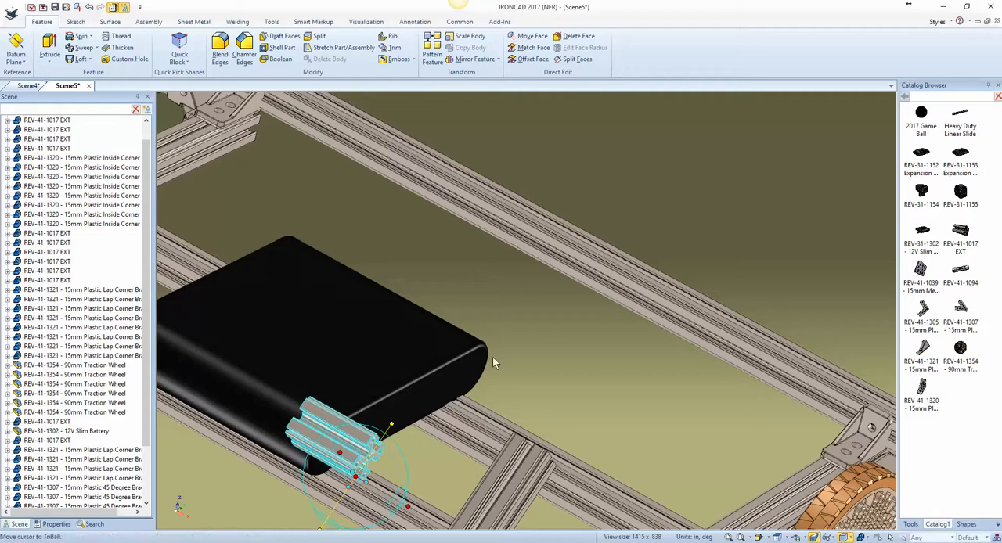
Step: Move the new extrusion onto the angled extrusion's upper end using To Center Point on the central hole of its profile
right_click(355, 475)
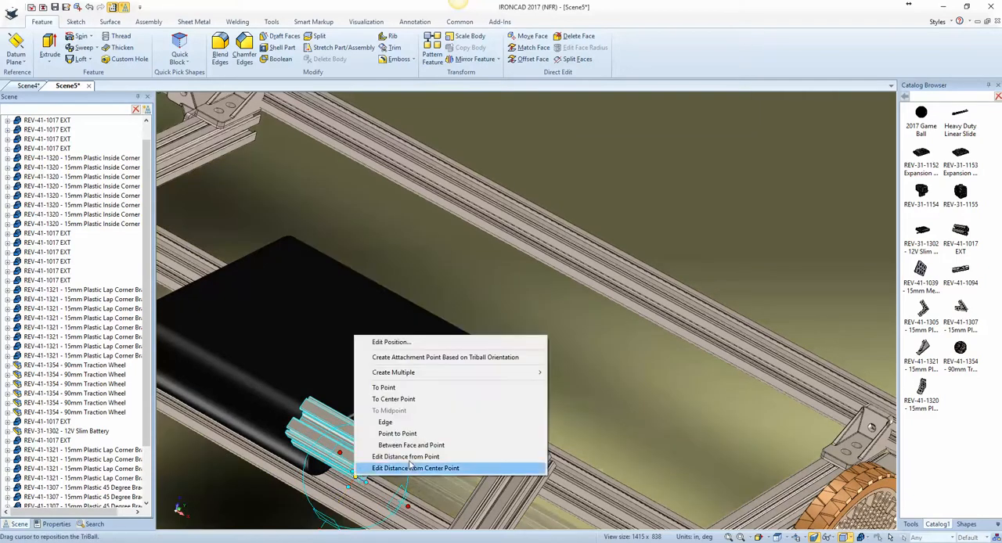
click(400, 403)
middle_drag(521, 449, 548, 454)
scroll(548, 454, up, 3)
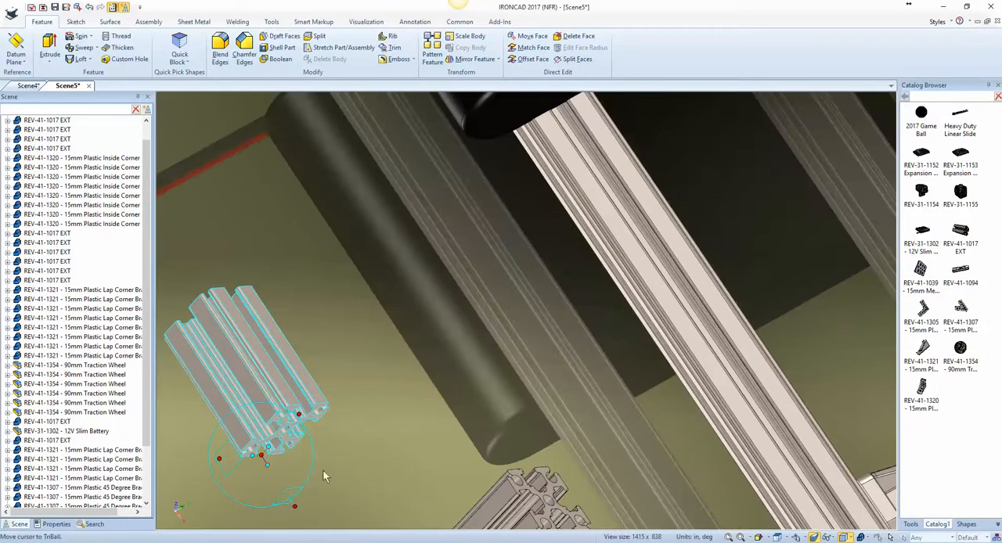
right_click(263, 458)
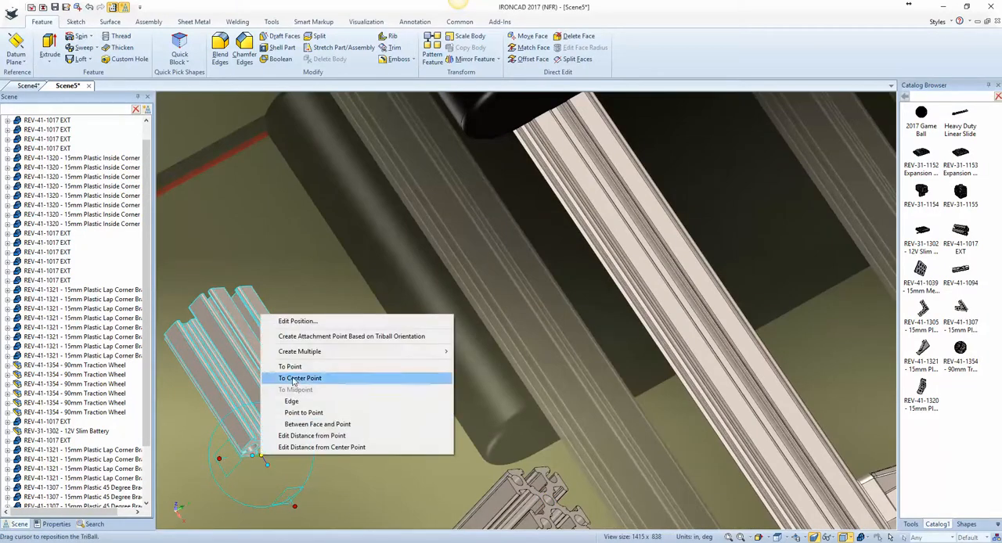
click(336, 379)
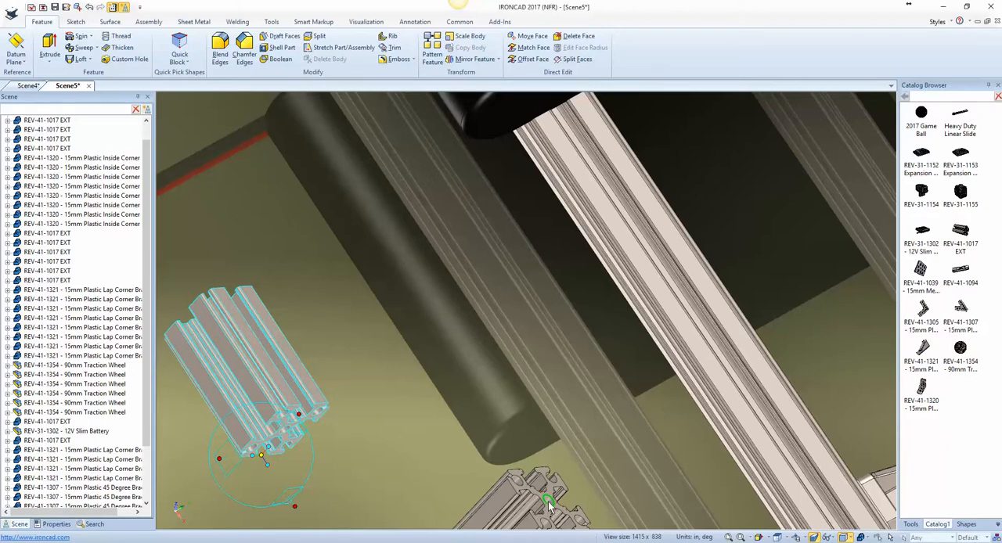
click(551, 500)
Step: Shift the new extrusion slightly across the angled extrusion's upper end with the TriBall, close the TriBall and view the whole frame
scroll(551, 500, down, 4)
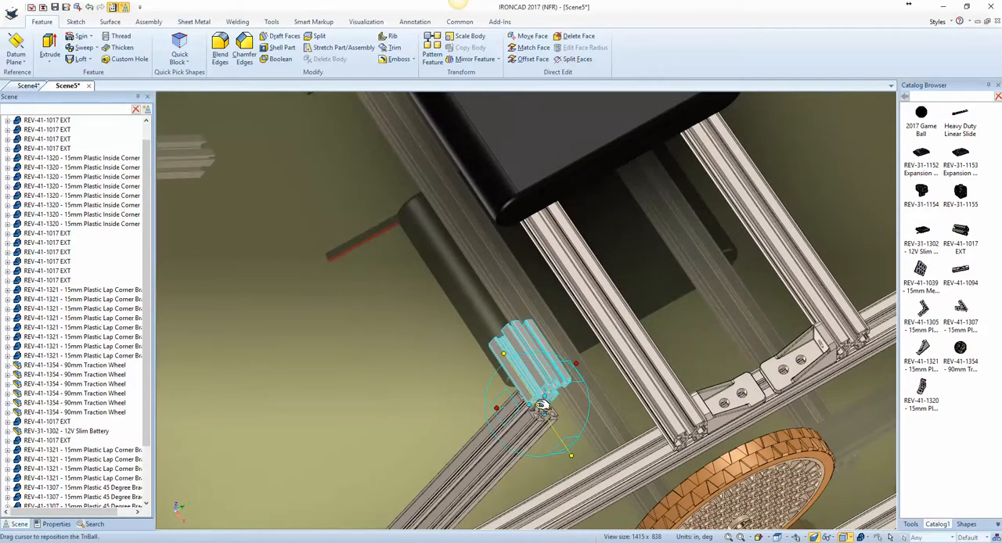
drag(539, 407, 546, 423)
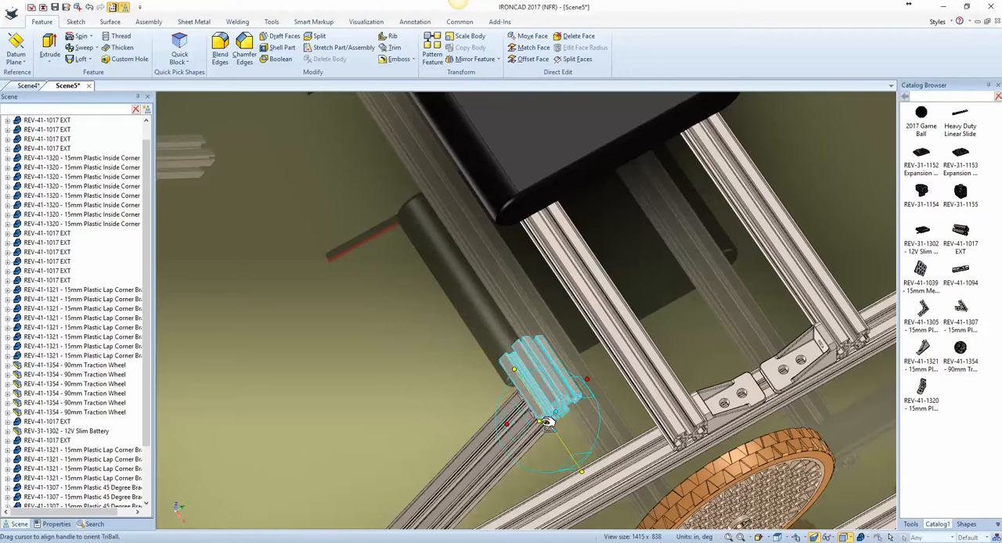
key(F10)
scroll(509, 418, down, 4)
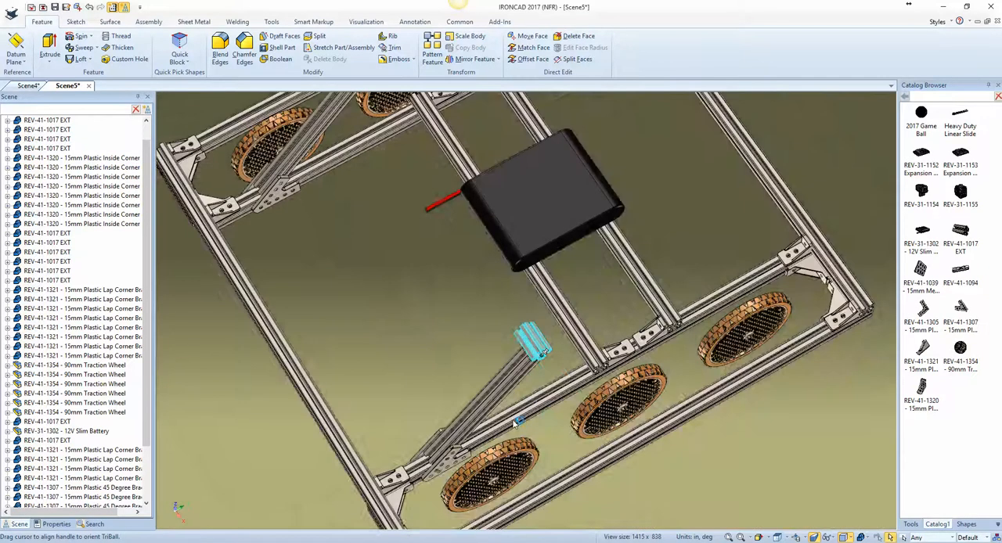
scroll(528, 434, down, 5)
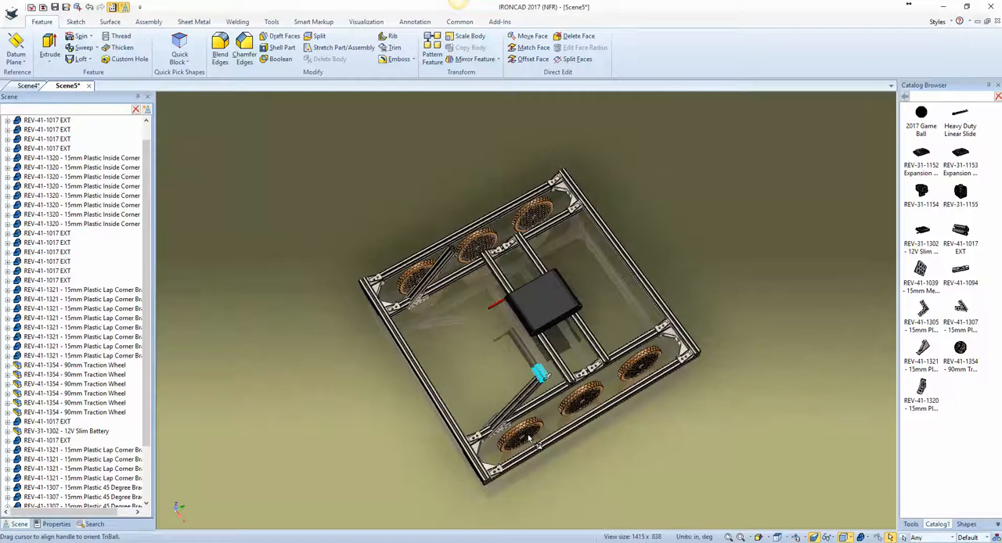
middle_drag(527, 435, 516, 313)
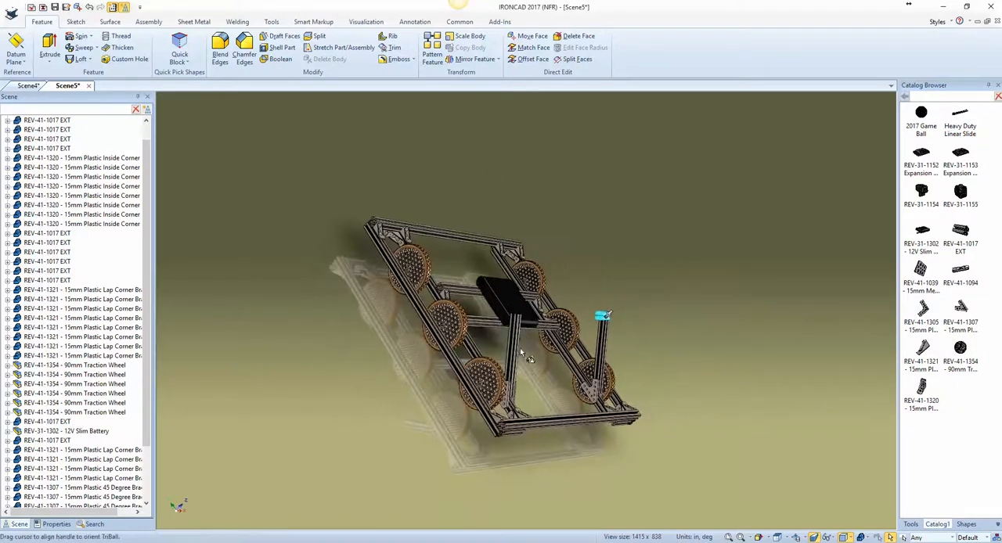
Step: Stretch the new extrusion across to the other angled extrusion's upper end as a crossbar, about 12.27 in long
scroll(520, 348, up, 5)
scroll(523, 348, down, 5)
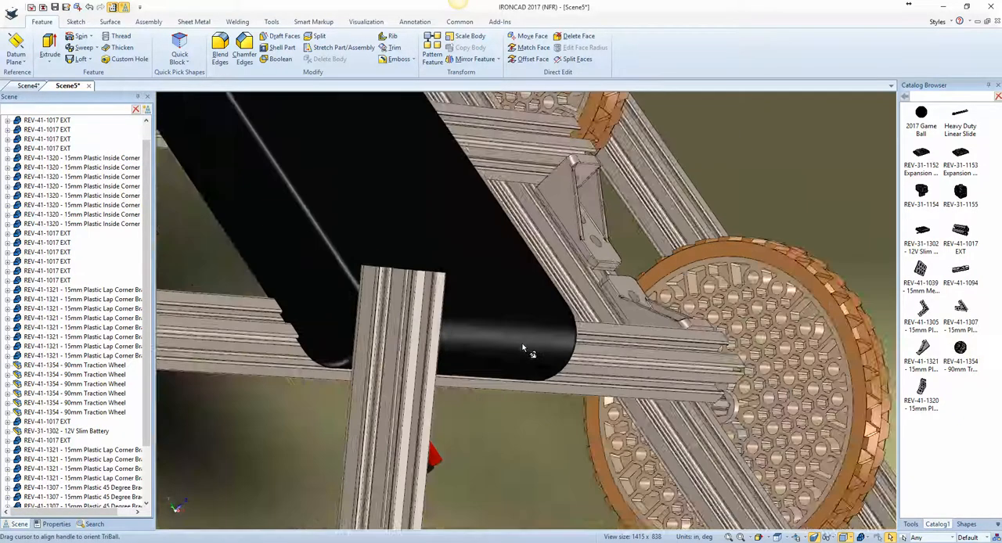
scroll(525, 347, down, 3)
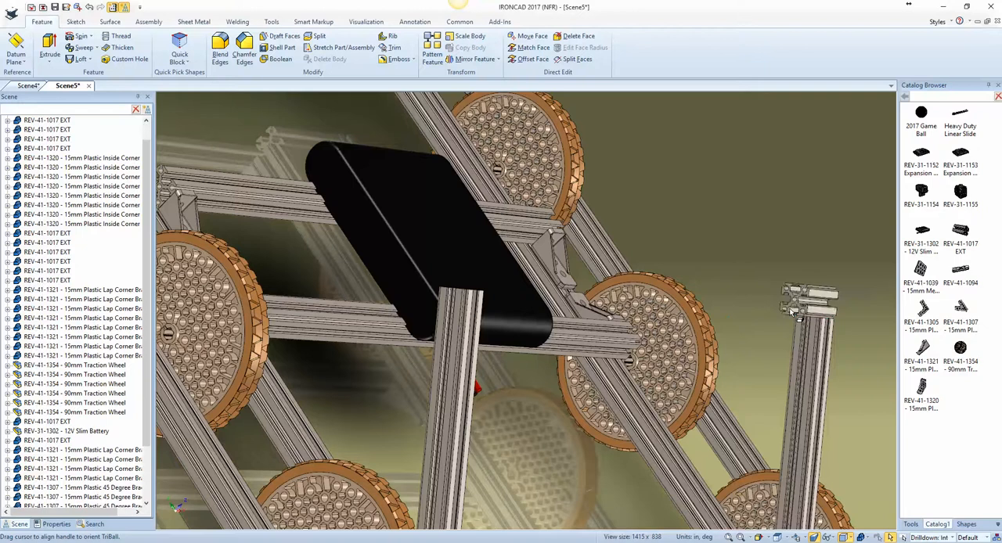
mouse_move(794, 314)
middle_down()
mouse_move(756, 325)
mouse_move(791, 312)
middle_up()
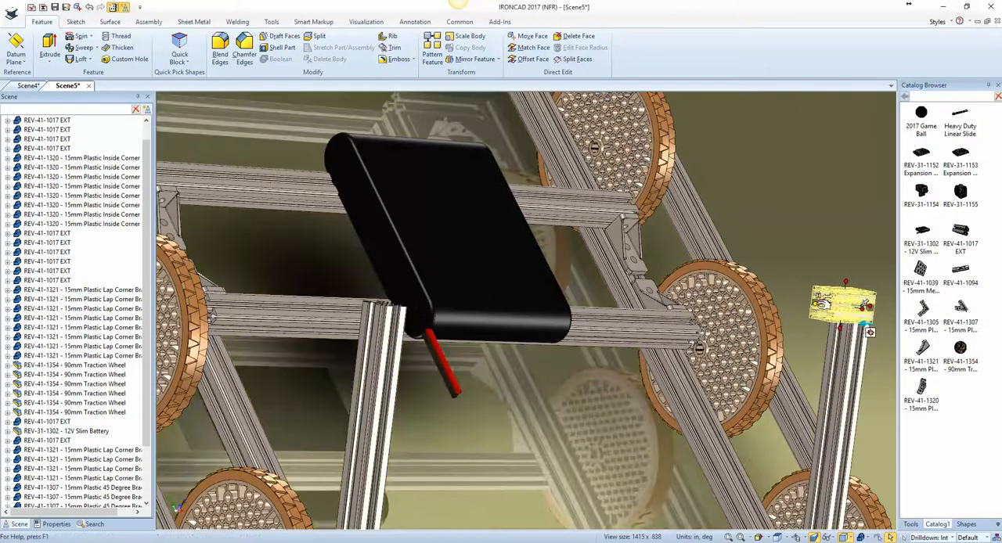
drag(791, 309, 374, 303)
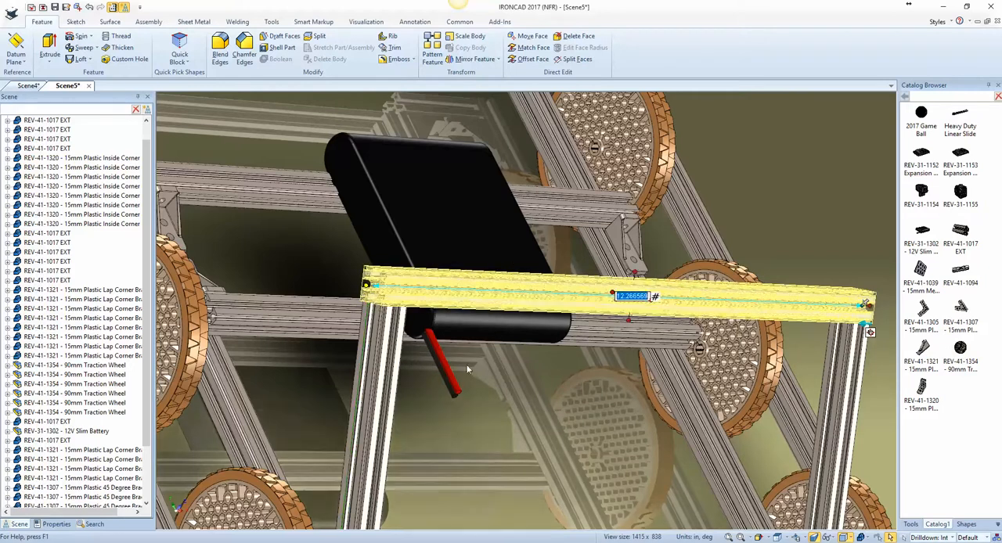
click(538, 399)
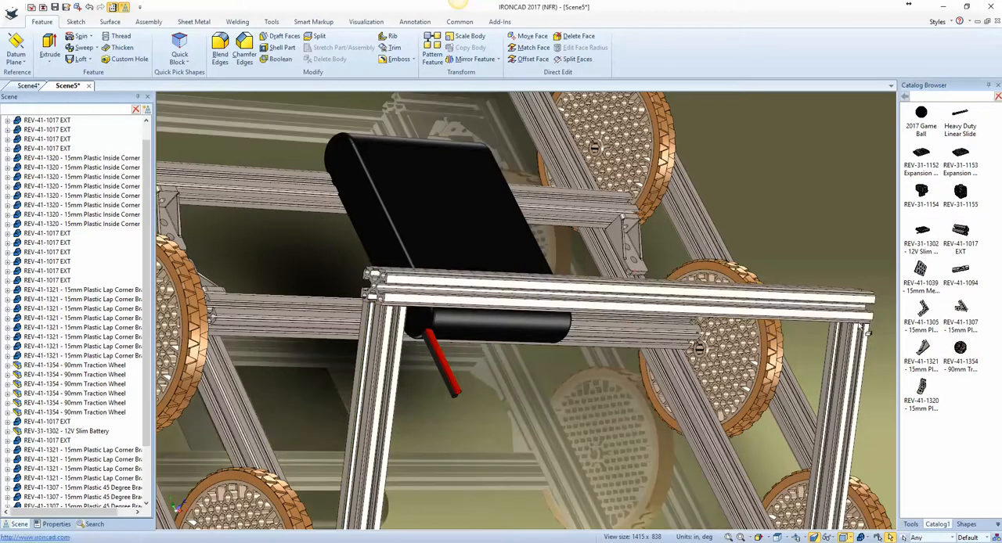
Step: Add a REV-41-1305 90-degree bracket near the crossbar on the angled extrusion, duplicating it to the linked extrusion
middle_drag(859, 328, 853, 297)
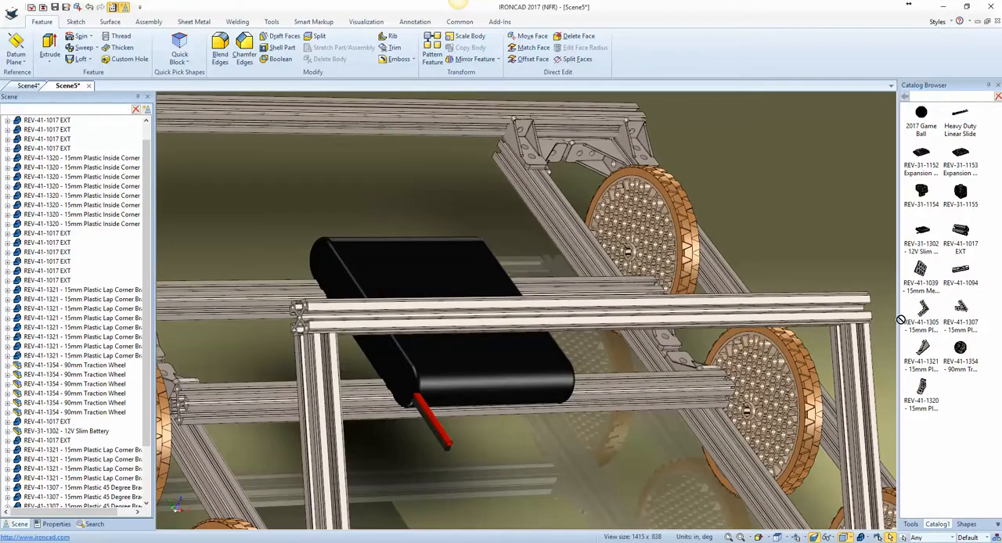
drag(901, 320, 859, 364)
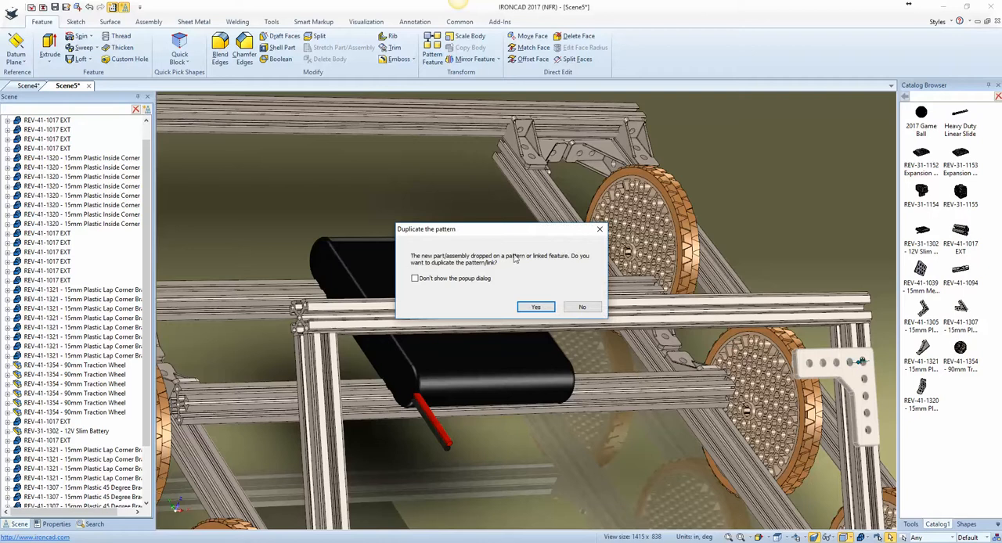
click(535, 307)
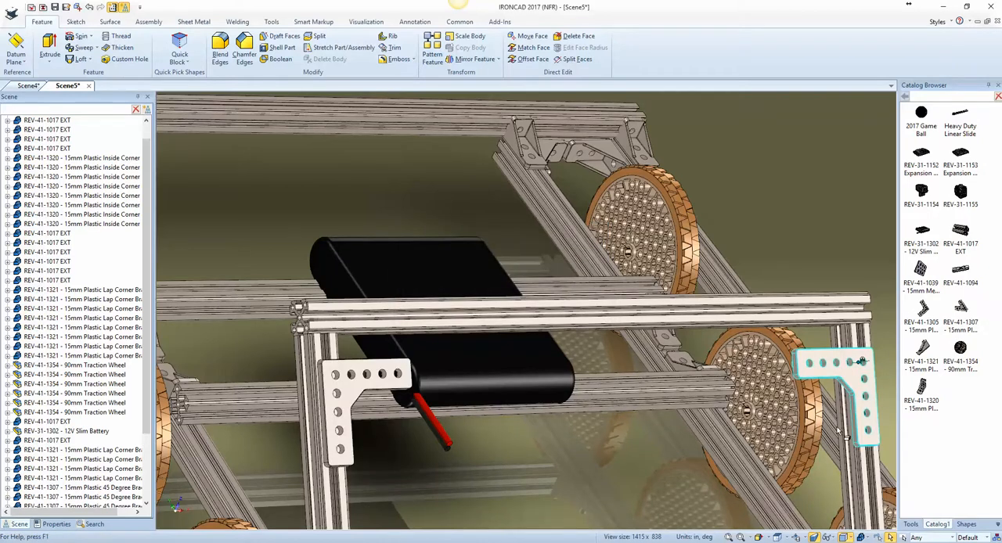
Step: Show the TriBall on the new bracket, try To Center Point and inspect the brackets at the angled extrusion's lower joint
scroll(837, 430, up, 3)
scroll(838, 430, down, 3)
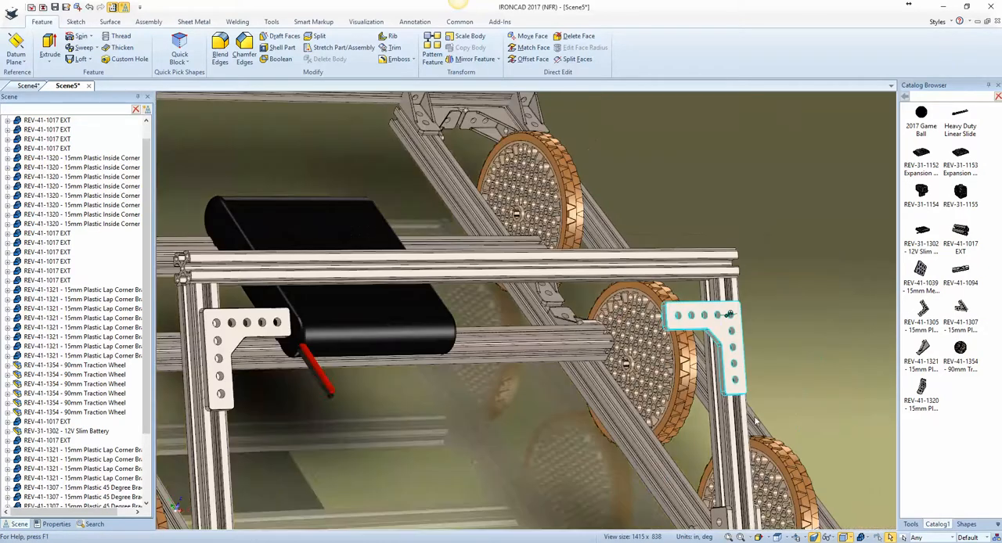
middle_drag(736, 371, 713, 343)
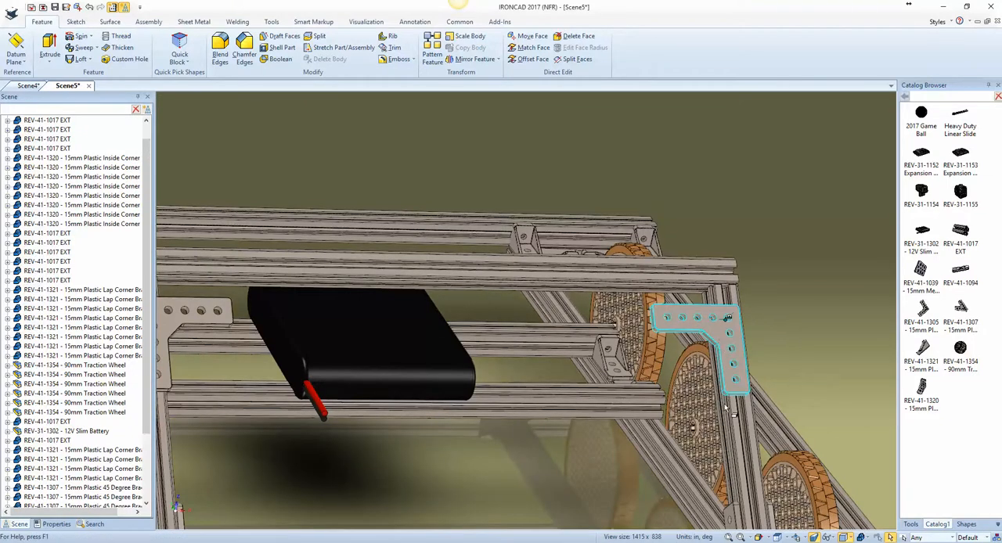
key(F10)
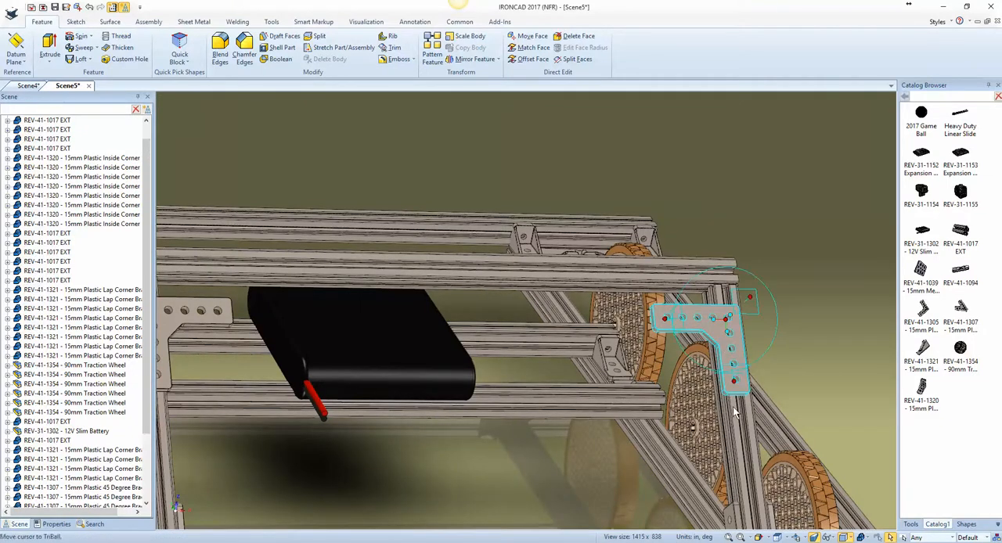
right_click(726, 319)
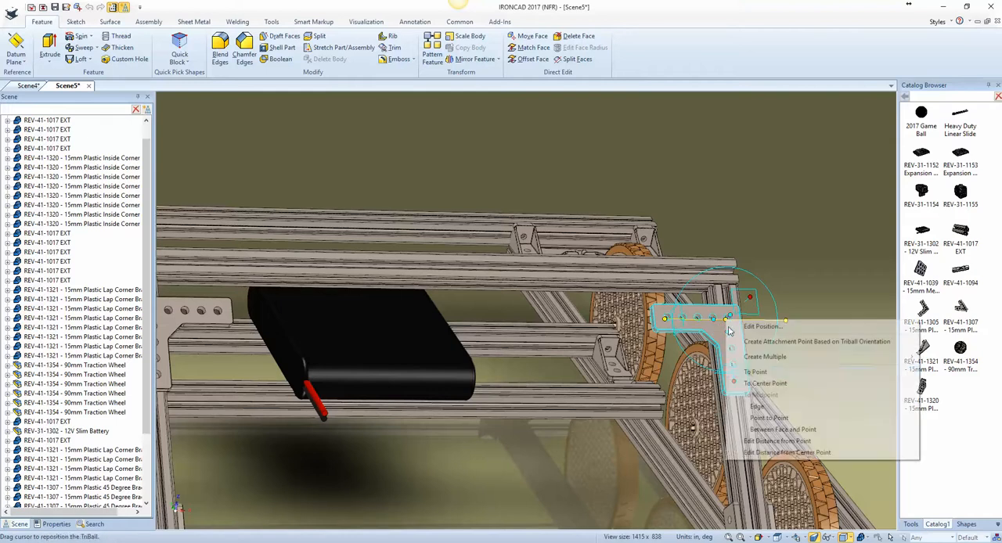
click(754, 386)
scroll(723, 449, down, 4)
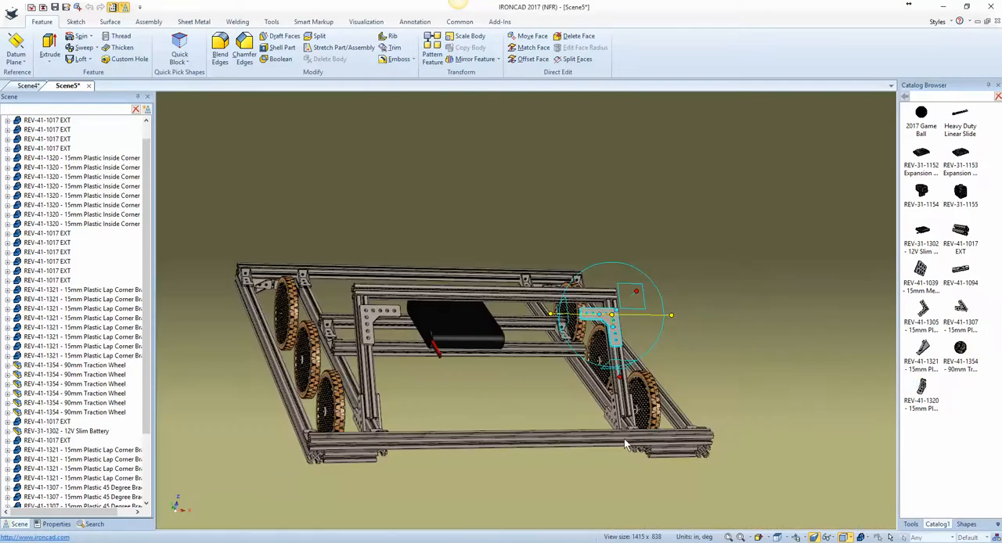
scroll(629, 440, up, 3)
scroll(630, 420, up, 3)
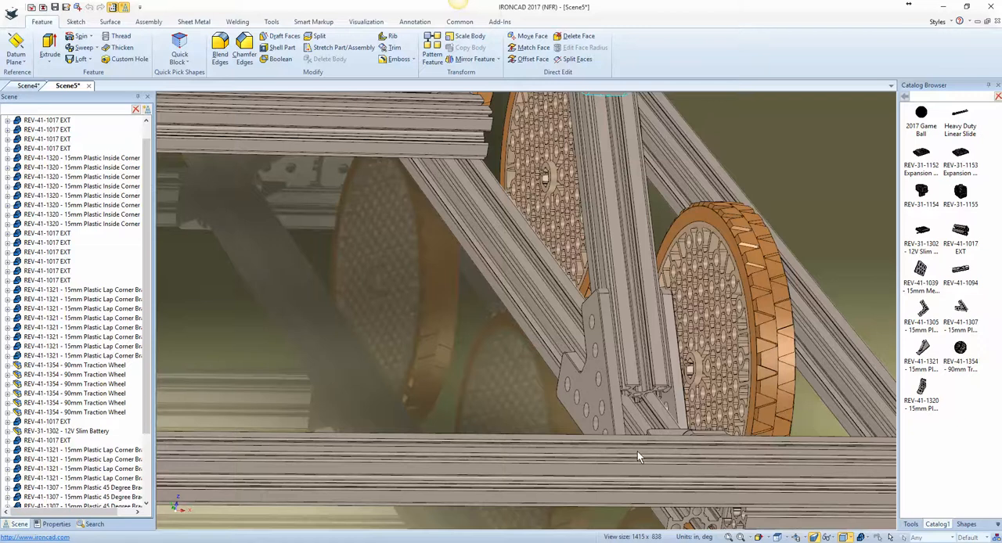
scroll(691, 454, up, 4)
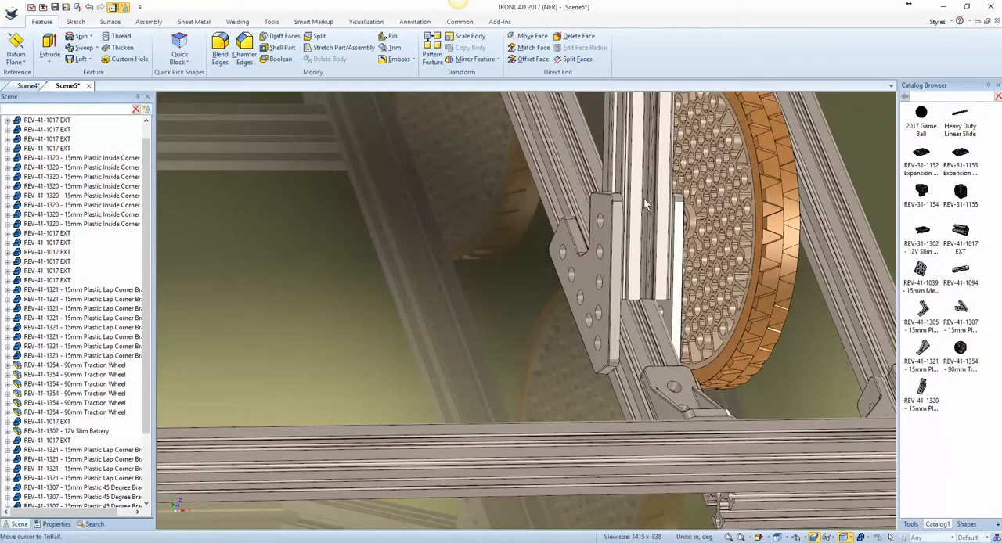
scroll(638, 180, down, 5)
scroll(607, 112, down, 3)
scroll(572, 199, up, 6)
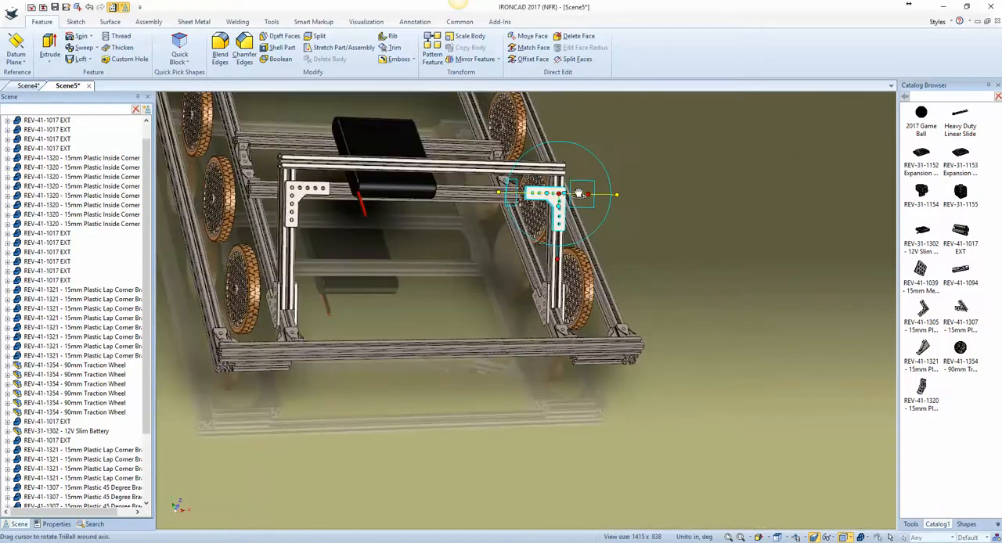
Step: Move the bracket along the TriBall's upright axis to the crossbar using To Center Point on the central hole of its end profile
middle_drag(544, 248, 450, 222)
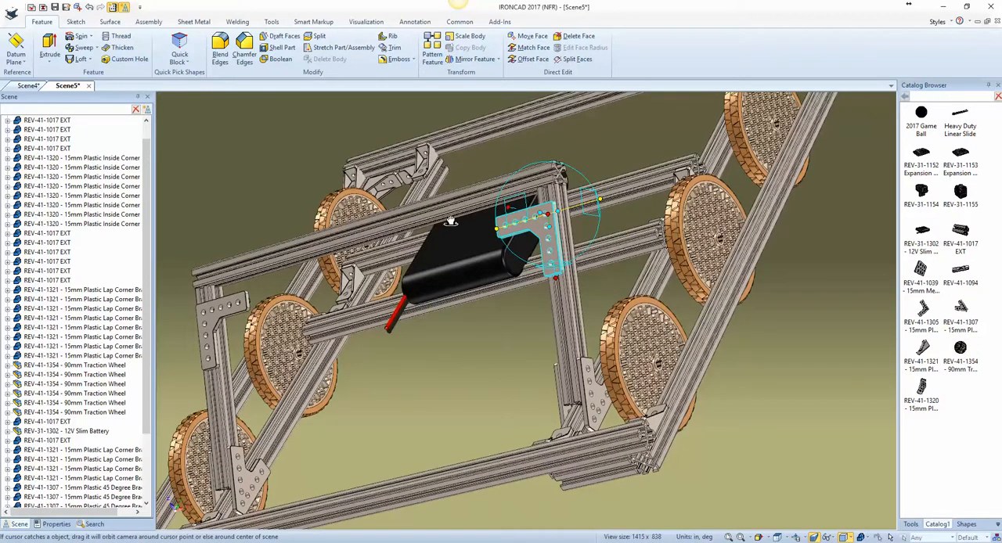
click(558, 277)
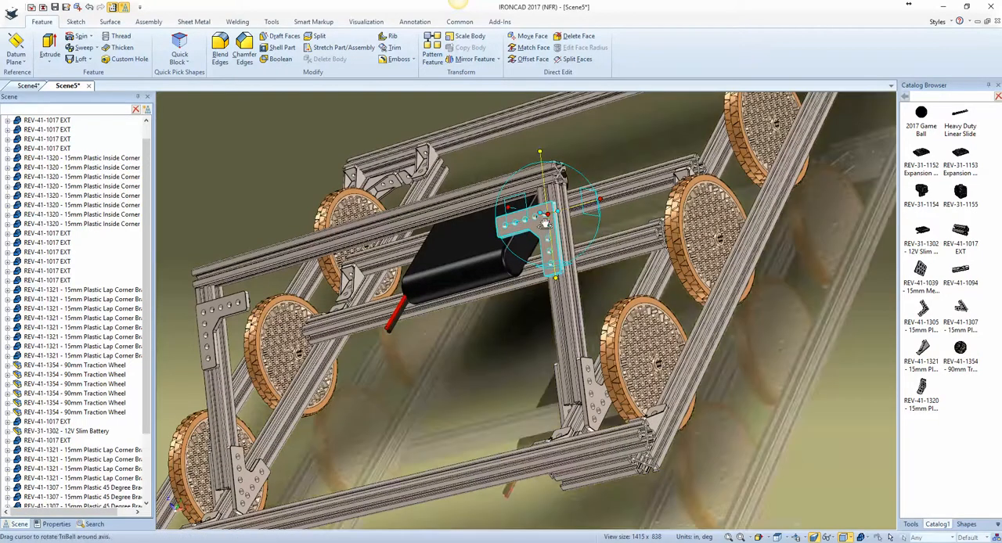
right_click(547, 213)
click(593, 276)
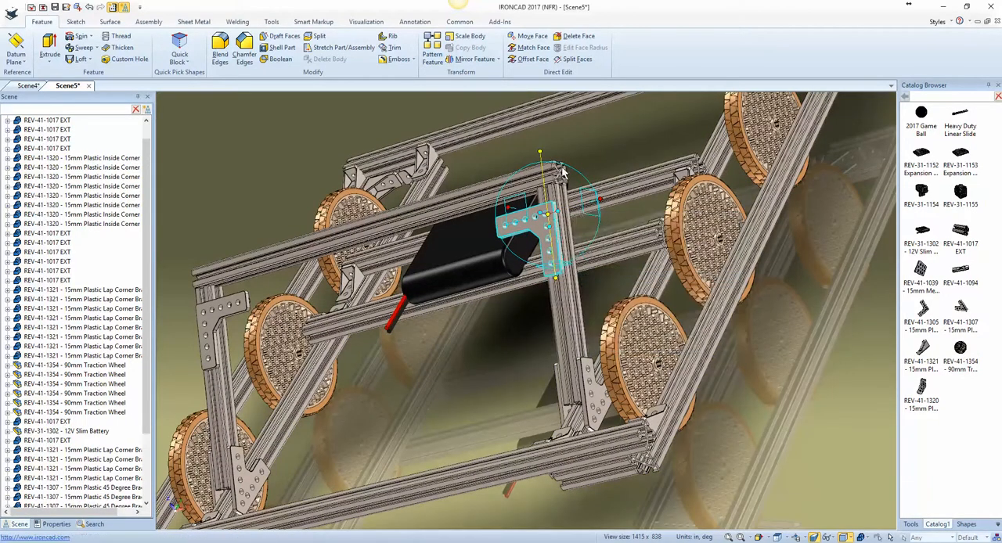
scroll(560, 166, up, 4)
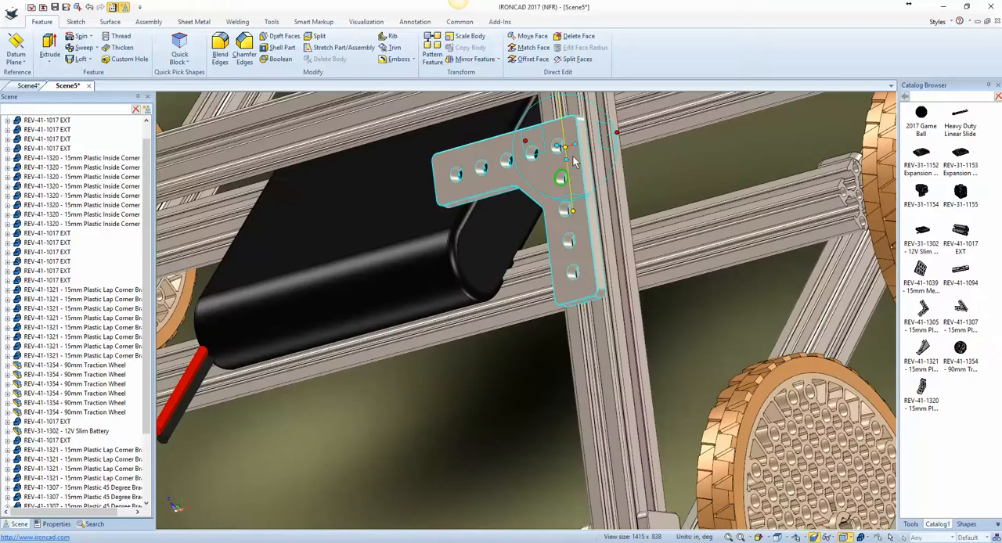
scroll(573, 162, down, 4)
scroll(572, 170, up, 4)
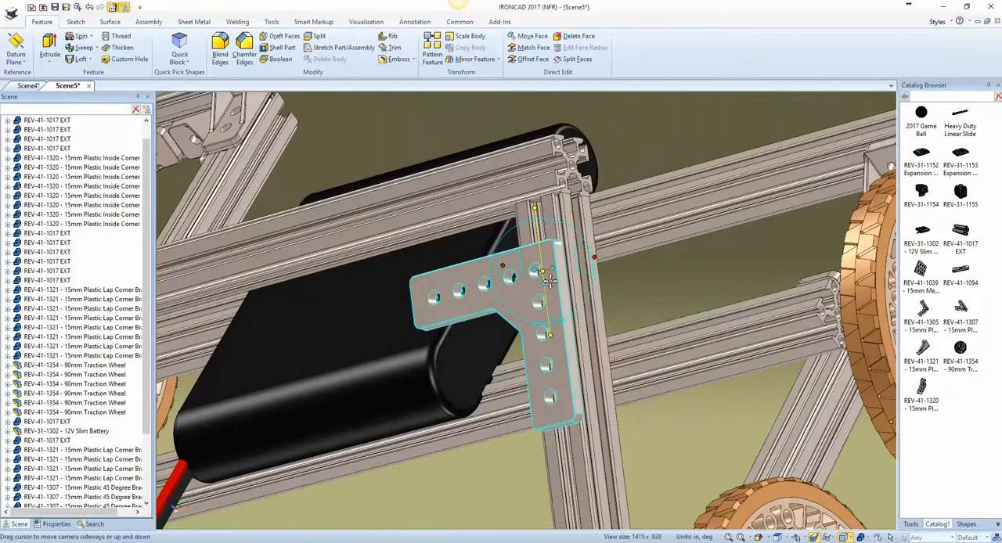
click(572, 167)
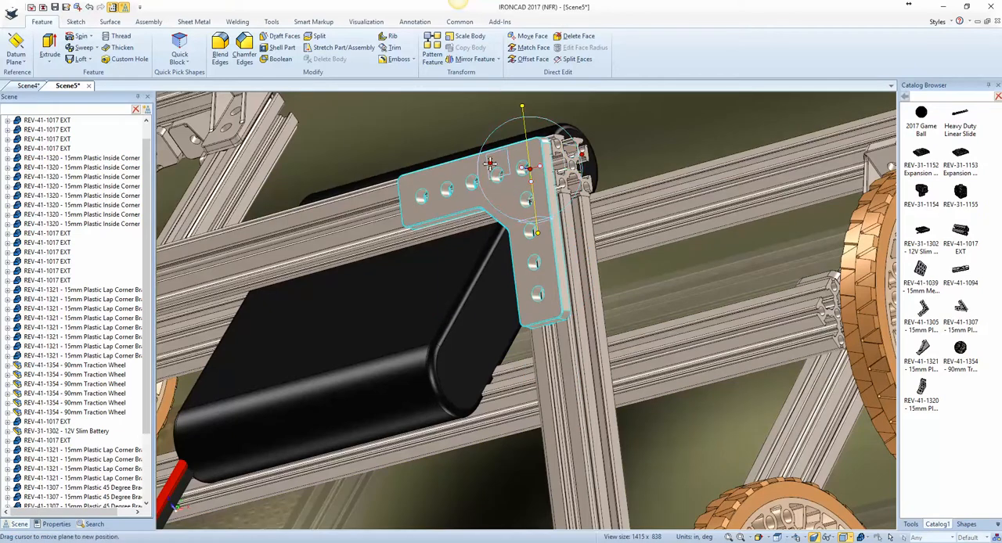
Step: Detach the TriBall from the bracket, reposition it to the center point of the crossbar's end hole and reattach it
right_click(530, 168)
click(564, 255)
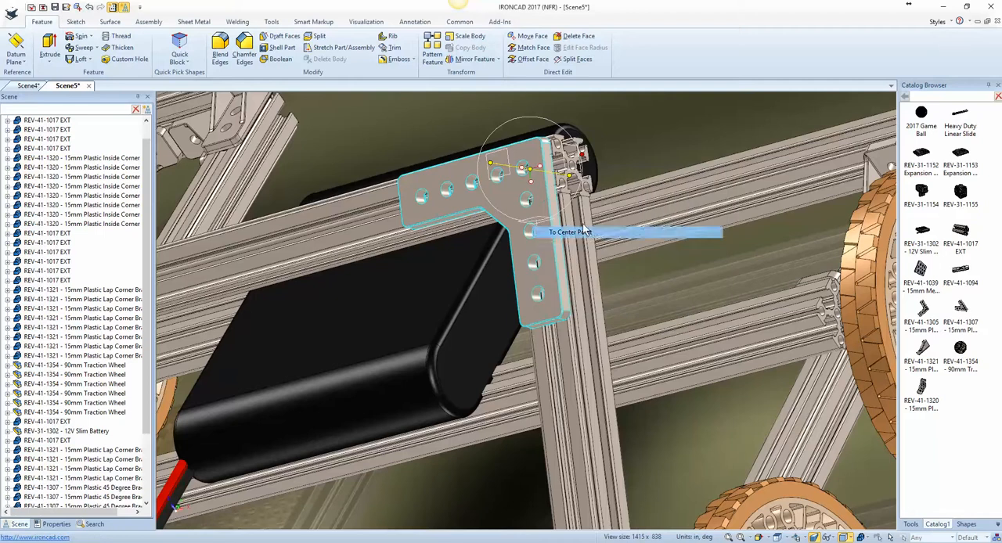
click(574, 170)
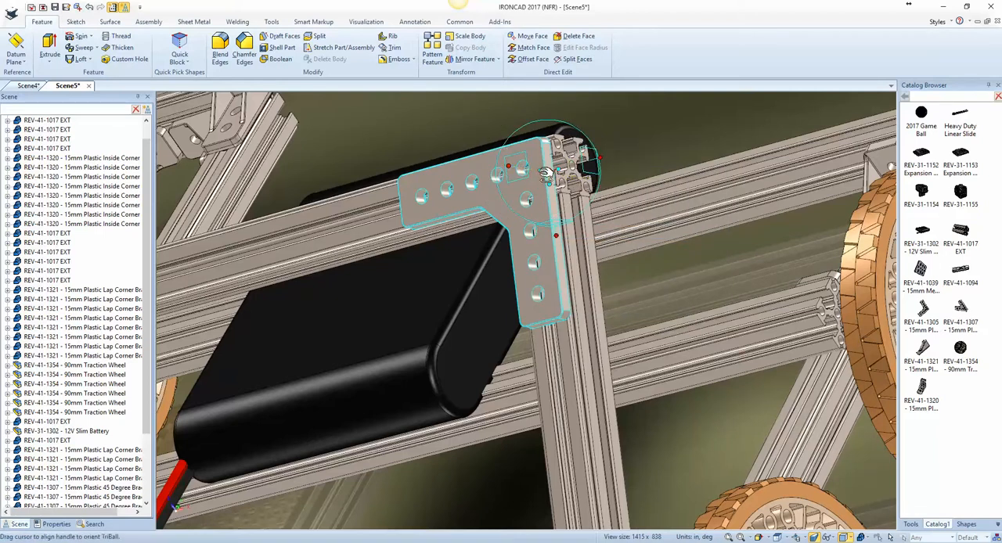
Step: Try to mirror a copy of the bracket along the crossbar's lengthwise direction
right_click(547, 171)
mouse_move(642, 325)
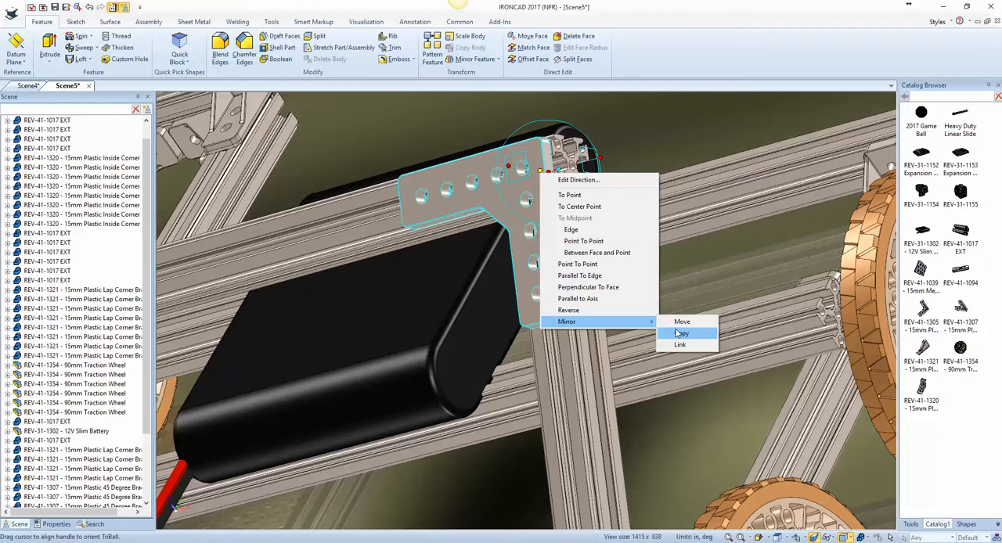
click(679, 333)
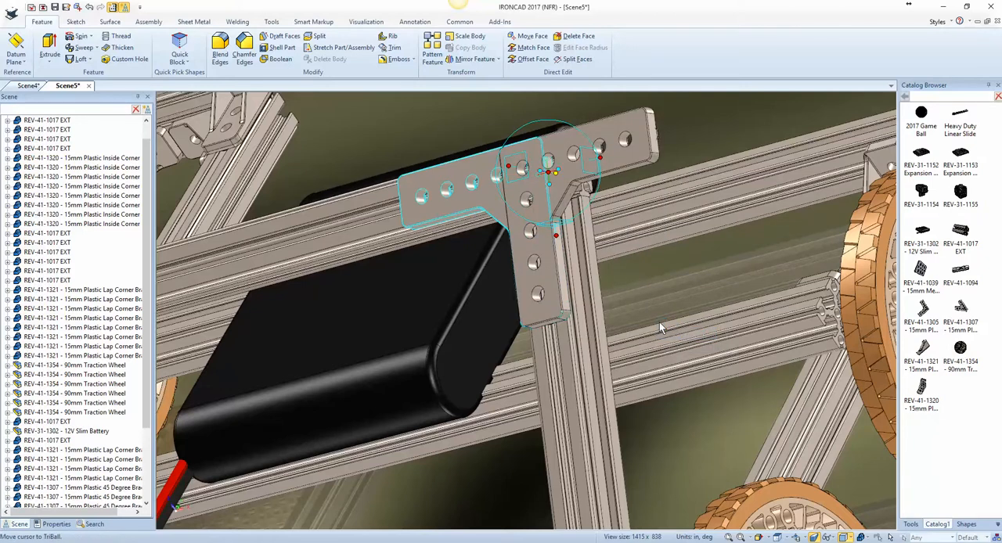
Step: Mirror a copy of the bracket to the opposite face of the extrusions and remove the stray copy beyond the crossbar's end
right_click(540, 171)
mouse_move(588, 318)
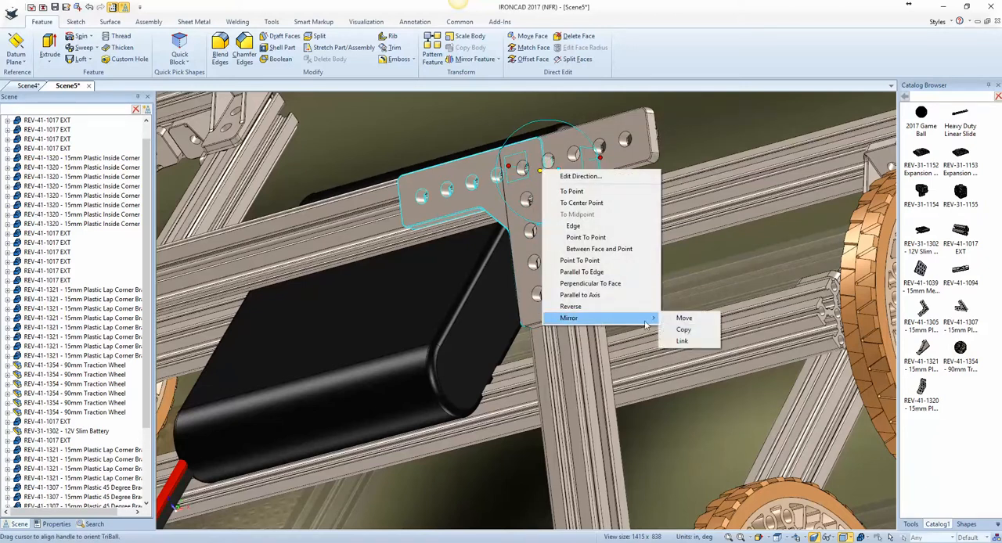
click(678, 329)
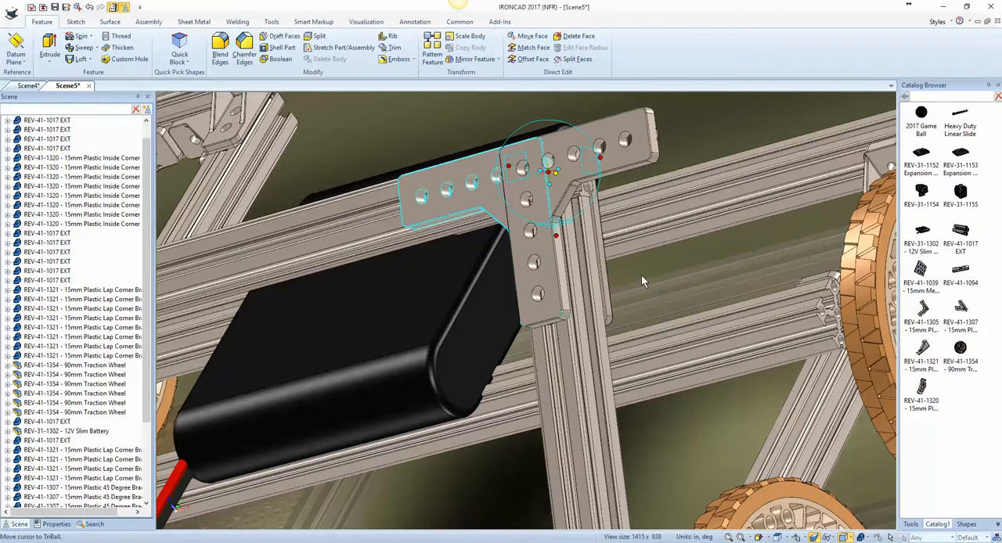
key(F10)
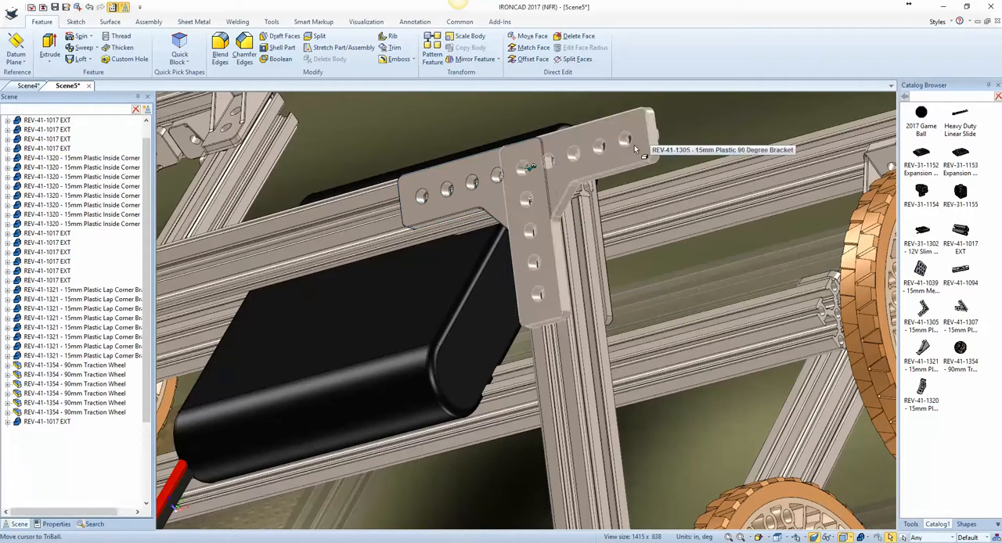
key(ctrl+z)
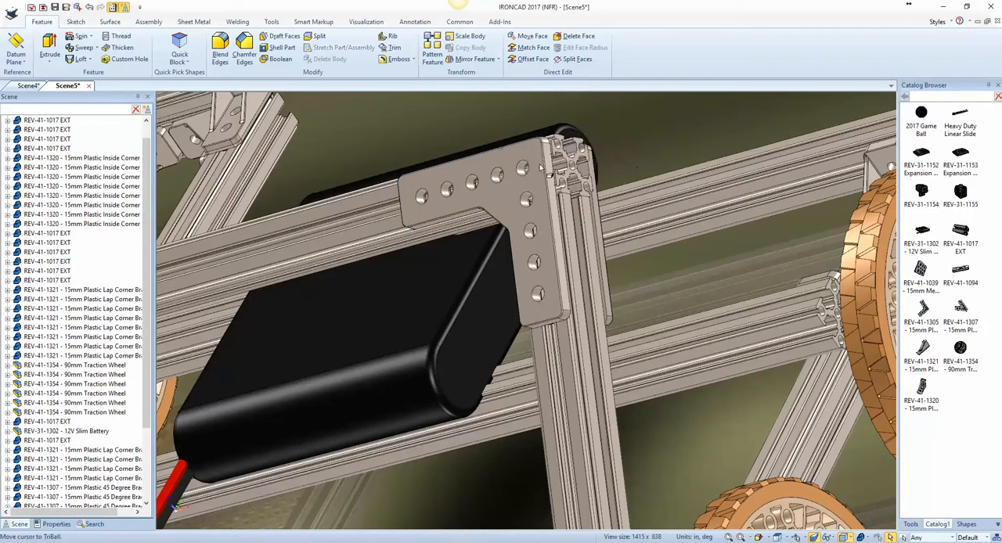
Step: Select the bracket pair at the crossbar's end, detach the TriBall and move it to the midpoint of the crossbar's long edge
click(529, 200)
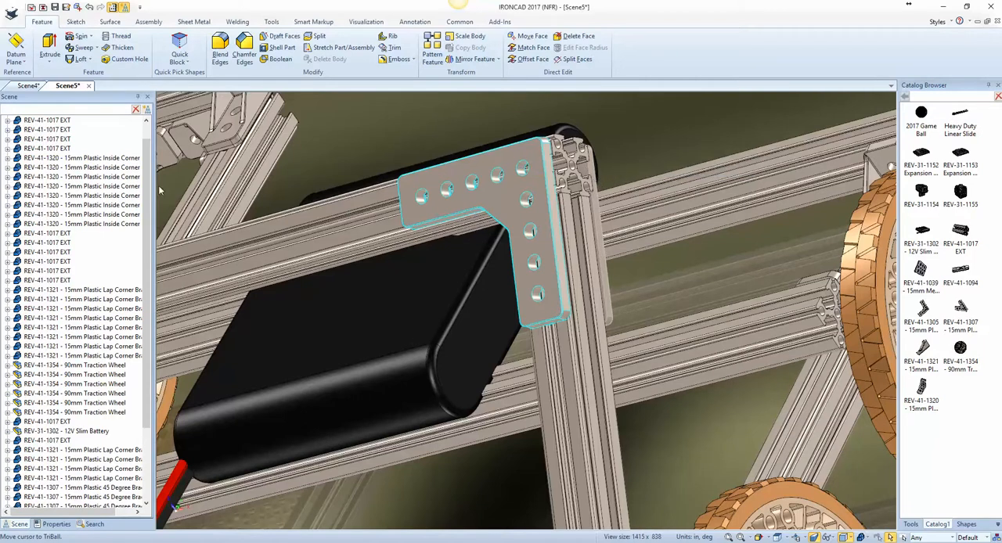
drag(147, 195, 136, 312)
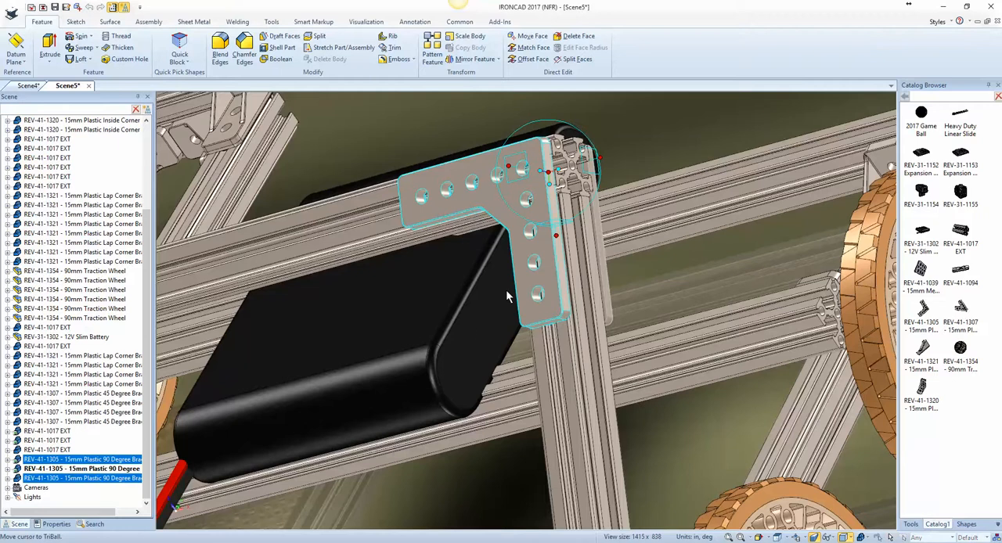
scroll(549, 254, down, 4)
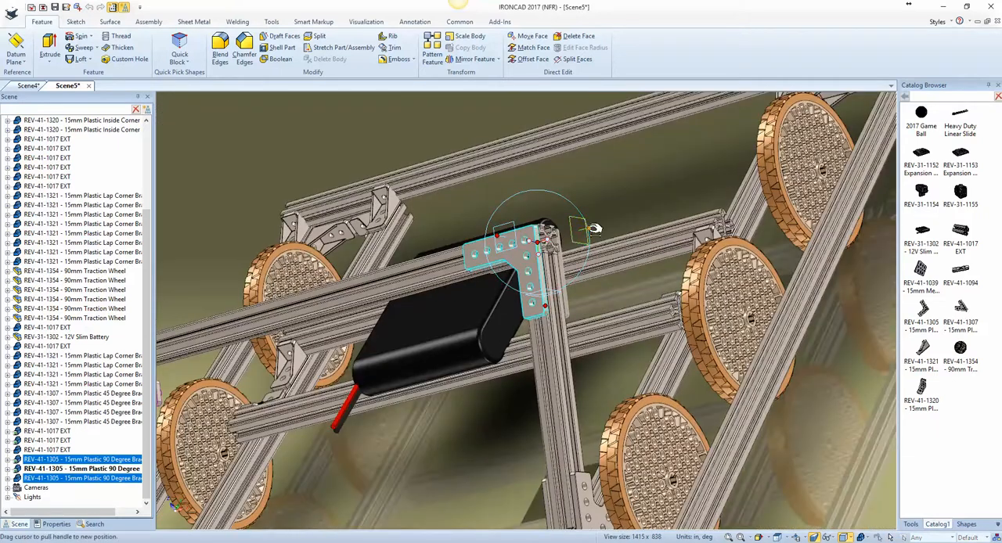
key(space)
right_click(537, 244)
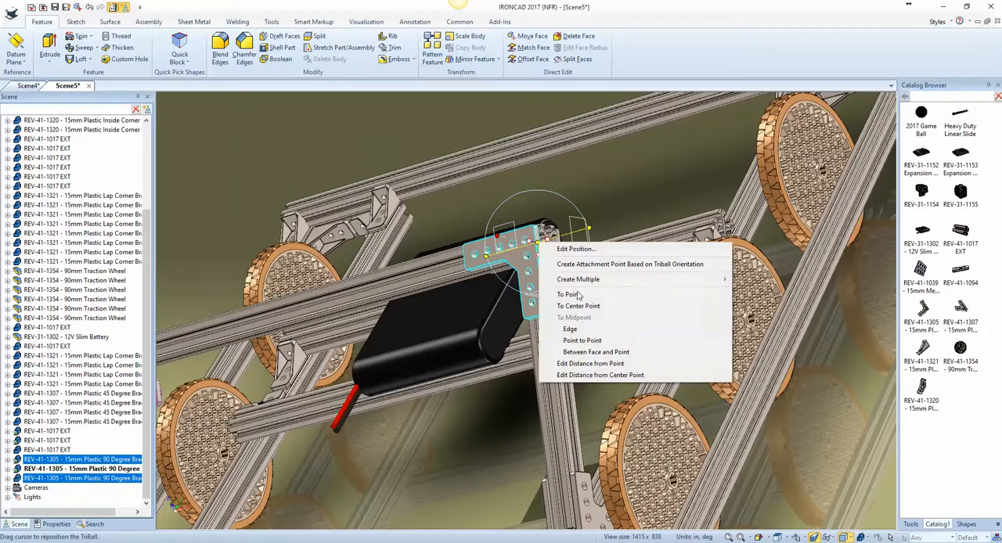
click(603, 335)
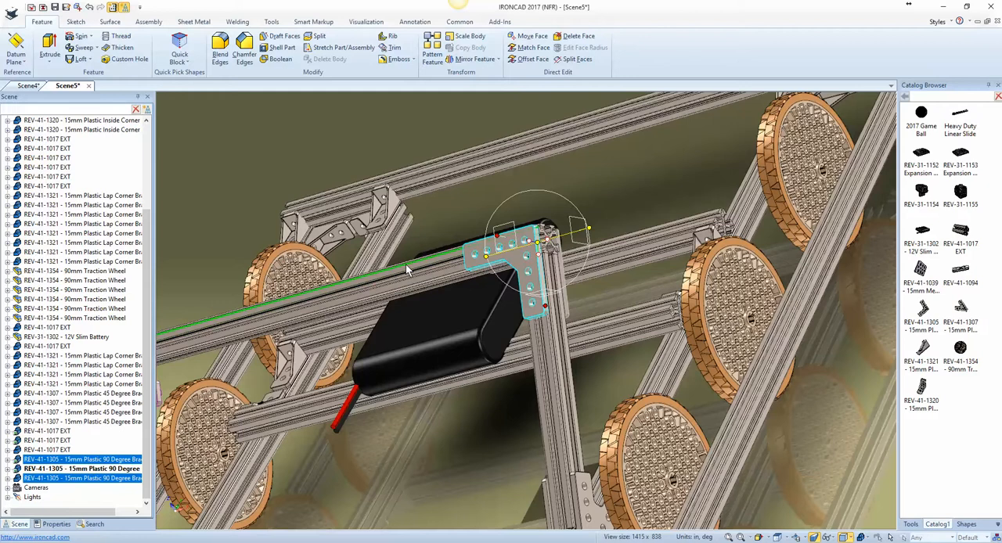
click(407, 270)
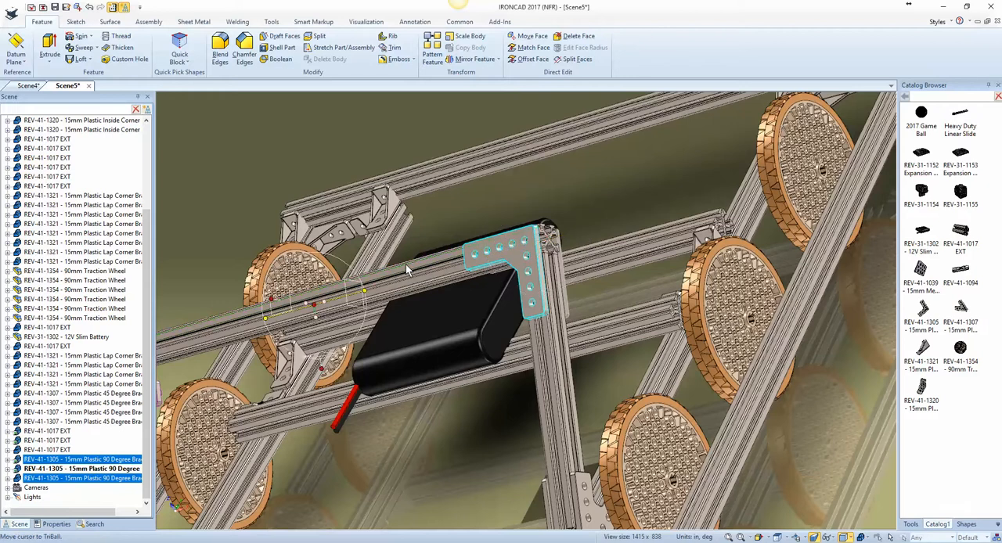
Step: Mirror copies of the bracket pair to the crossbar's other end and delete the stray bracket hanging below that joint
right_click(324, 301)
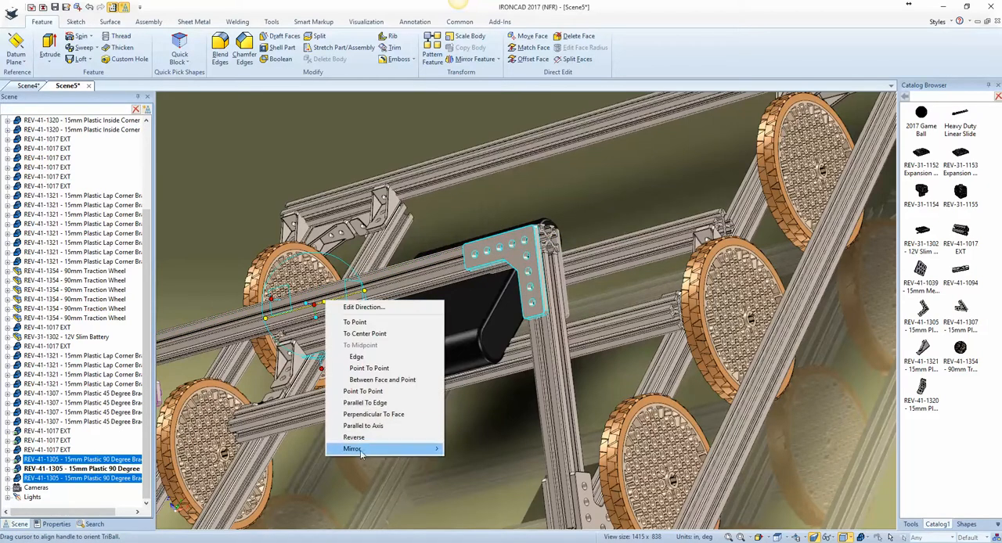
click(472, 464)
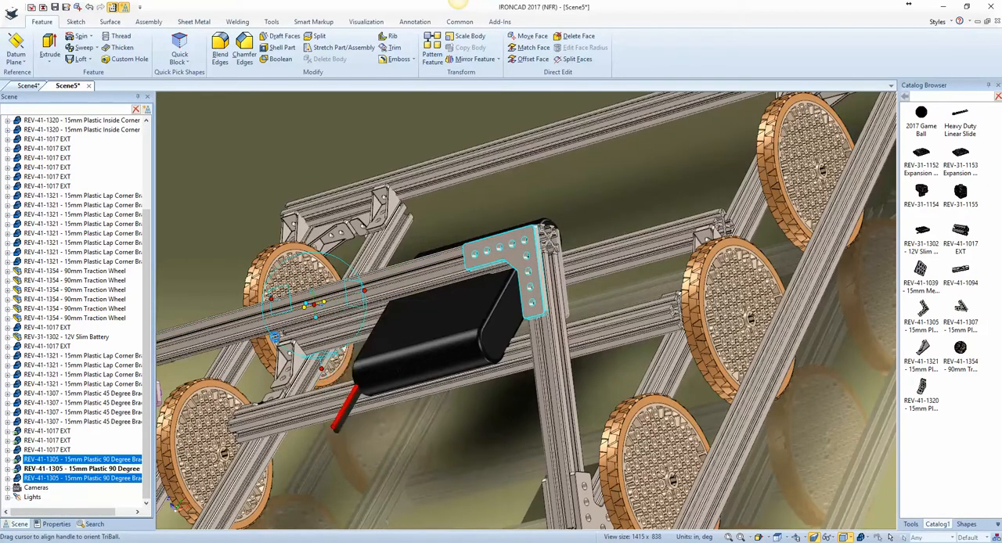
middle_drag(239, 329, 361, 336)
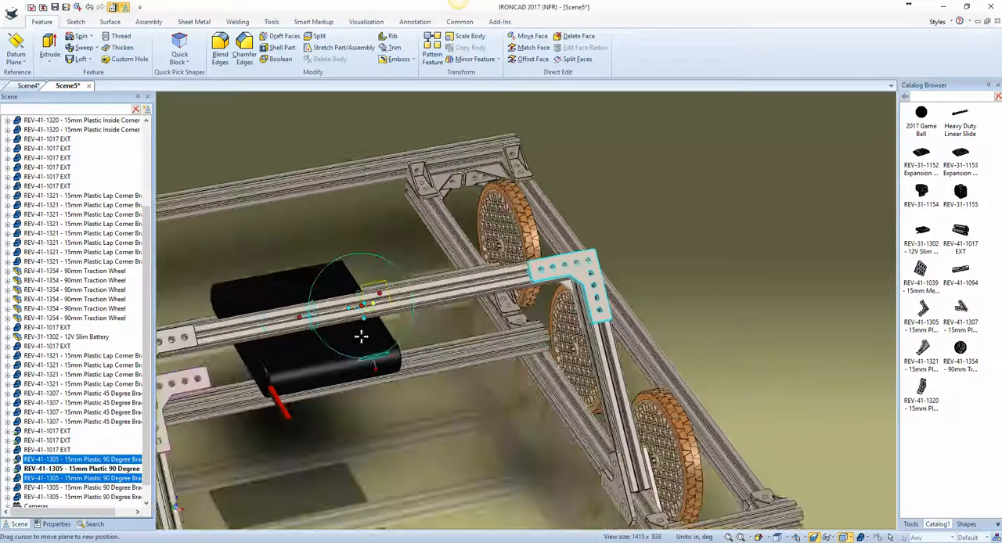
key(F8)
key(F10)
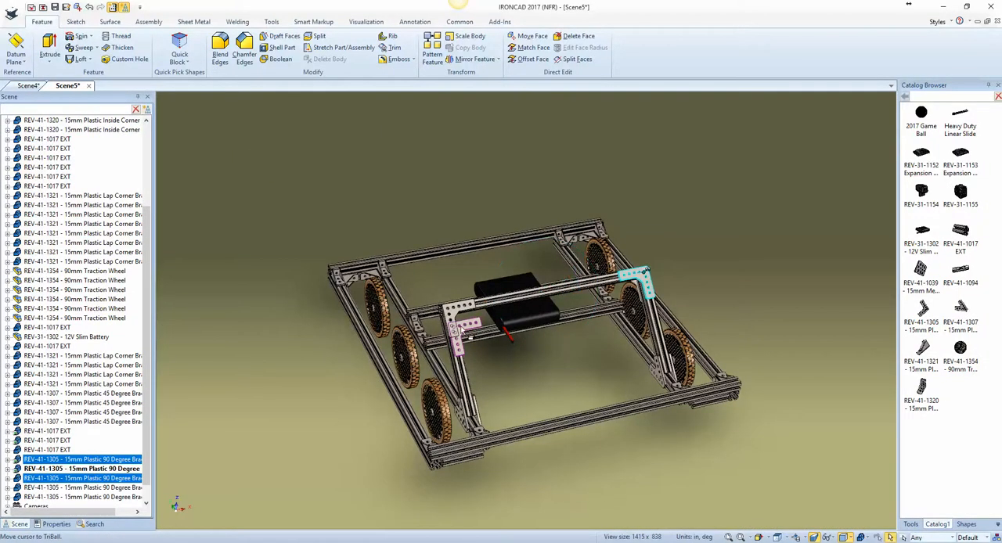
click(464, 330)
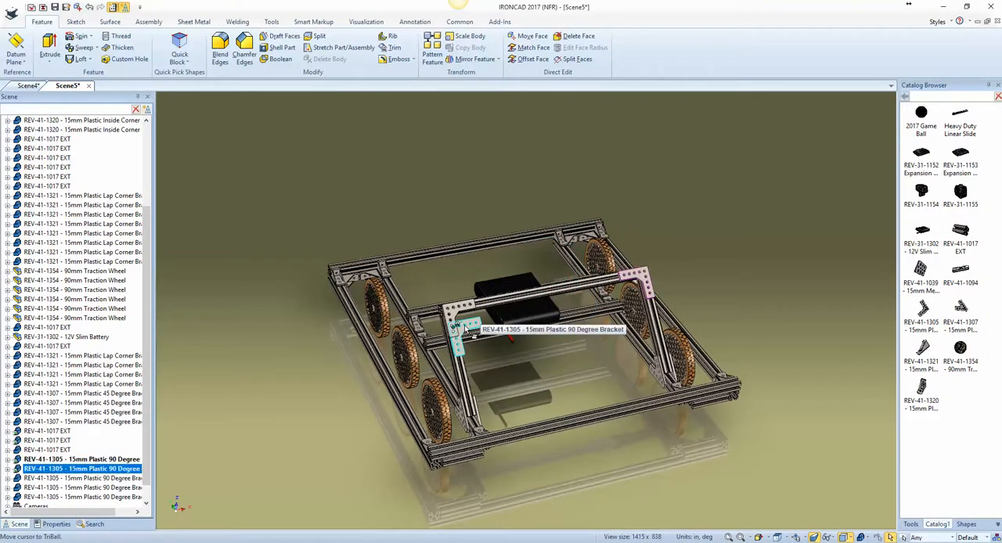
key(Delete)
Step: Place the REV-31-1153 Expansion Hub from the catalog on the crossbar and turn its logo face outward with the TriBall
scroll(556, 292, up, 2)
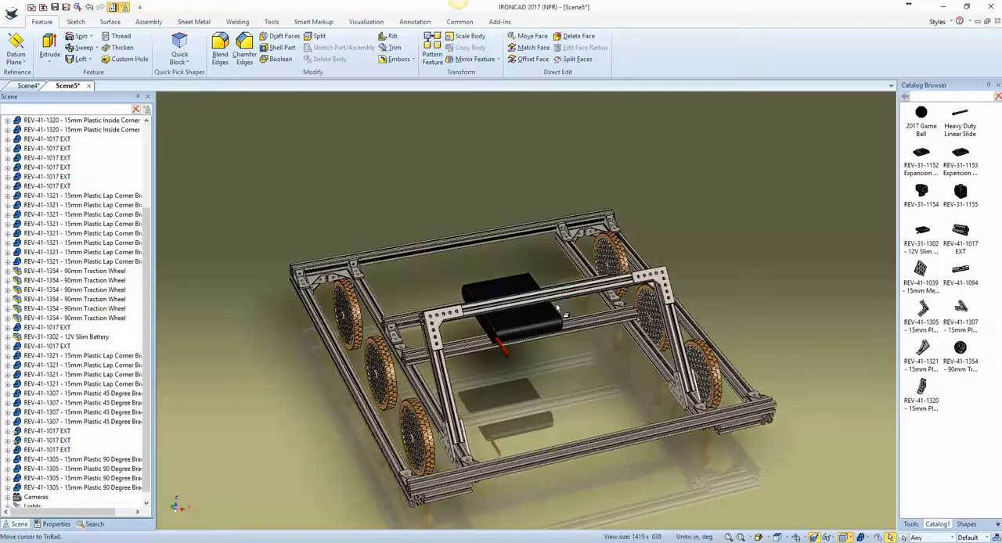
scroll(558, 308, up, 3)
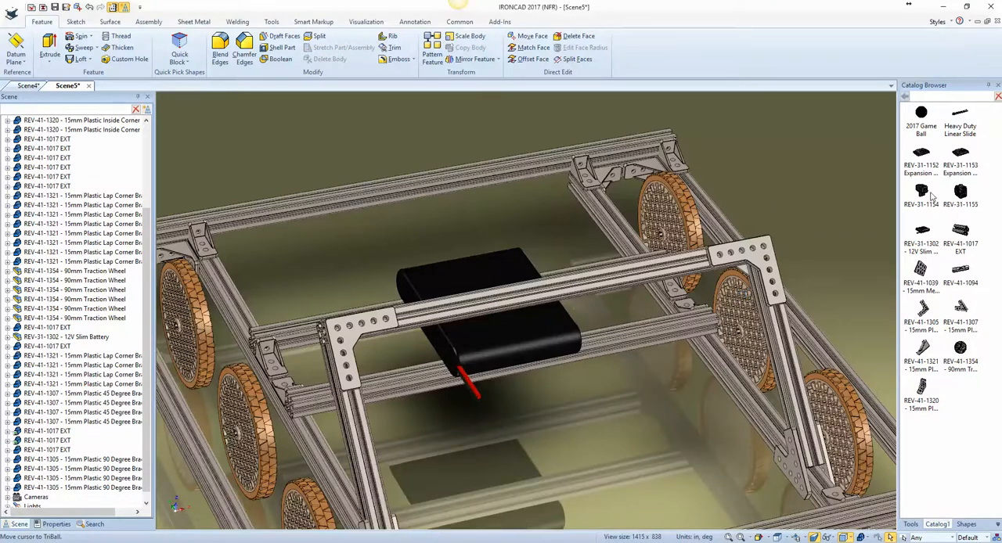
drag(962, 154, 562, 292)
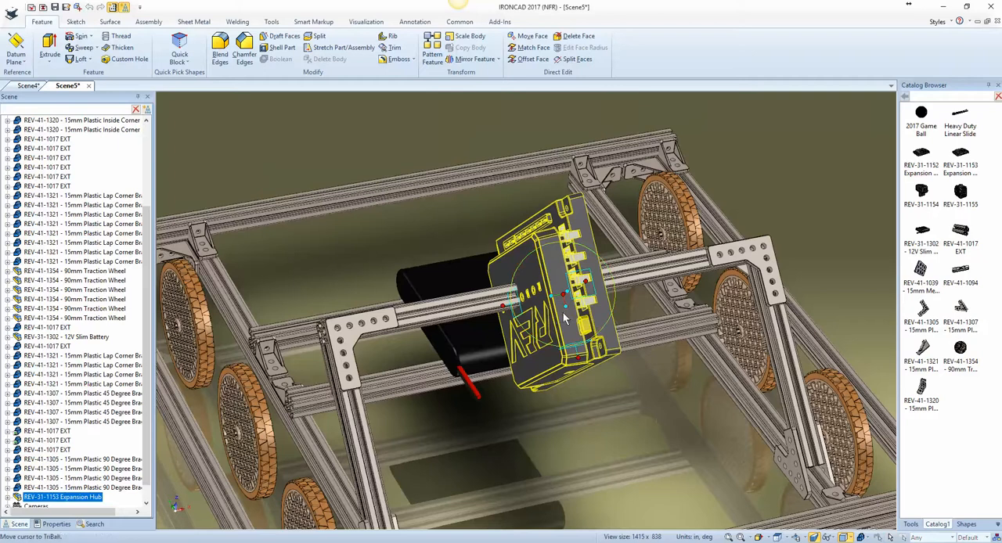
drag(557, 296, 737, 250)
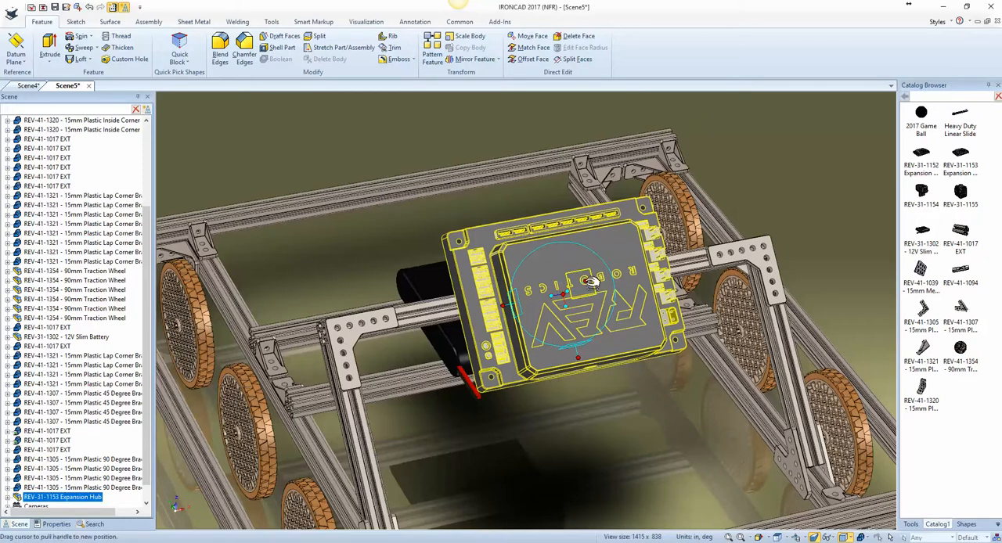
Step: Rotate the Expansion Hub 180 degrees about the axis perpendicular to its logo face so the logo reads upright
right_drag(582, 328, 586, 322)
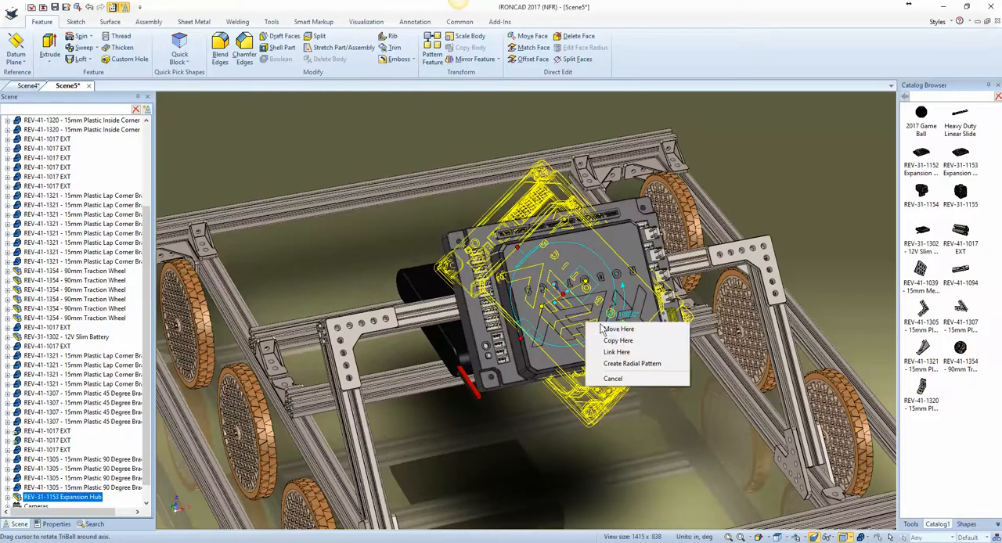
click(607, 331)
text(90)
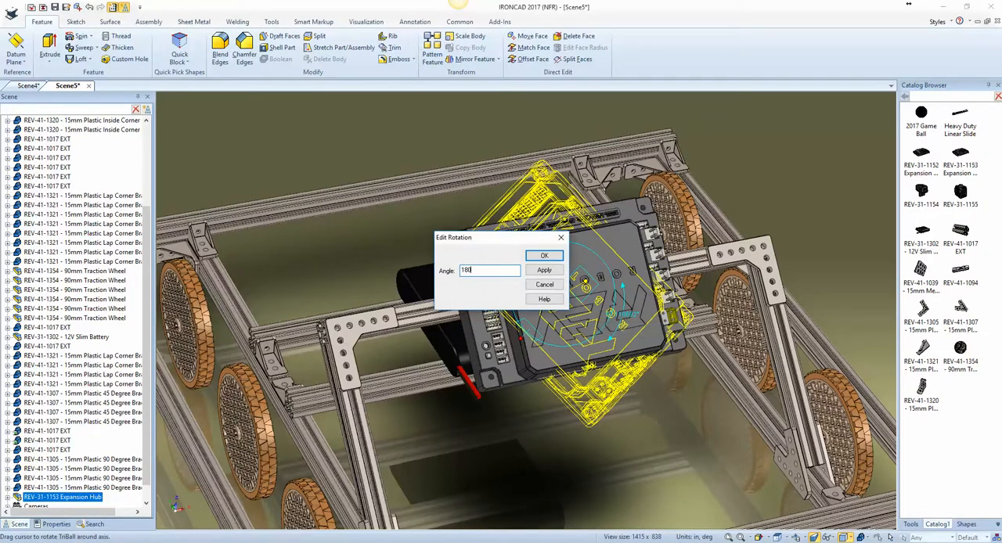
key(Return)
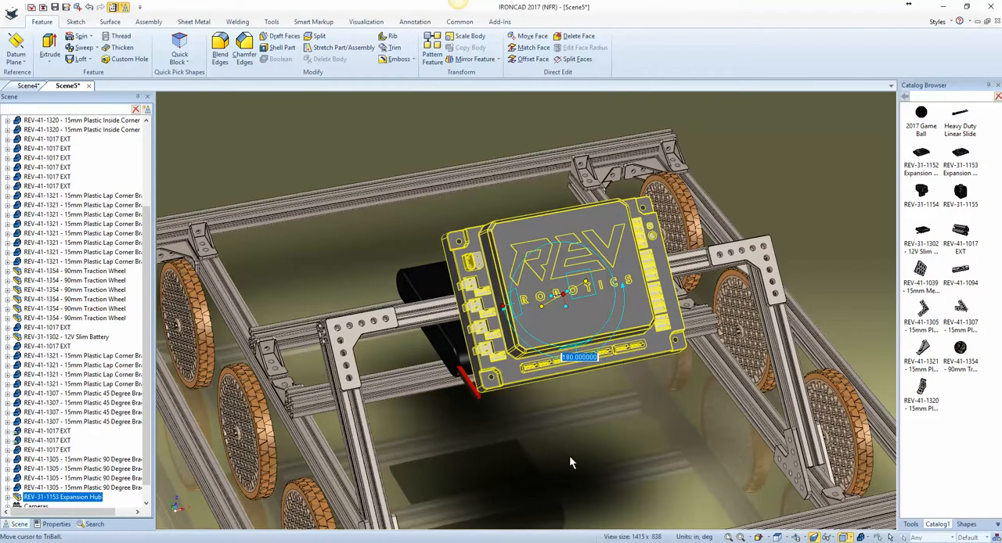
click(580, 374)
click(580, 359)
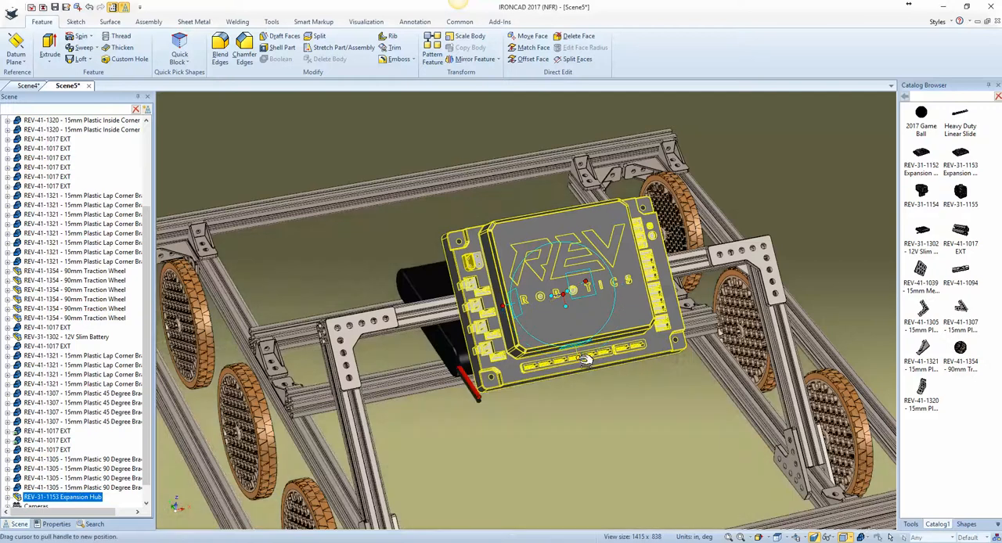
Step: Detach the TriBall and move it along the hub's height axis using To Center Point on the hub's upper corner mounting hole
right_click(566, 293)
click(563, 295)
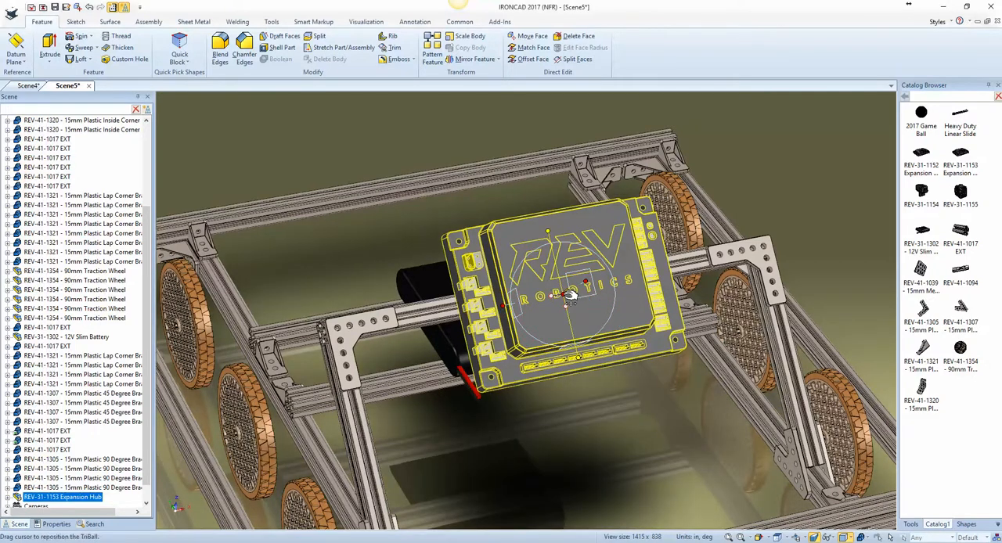
right_click(565, 295)
click(604, 457)
right_click(569, 295)
click(619, 361)
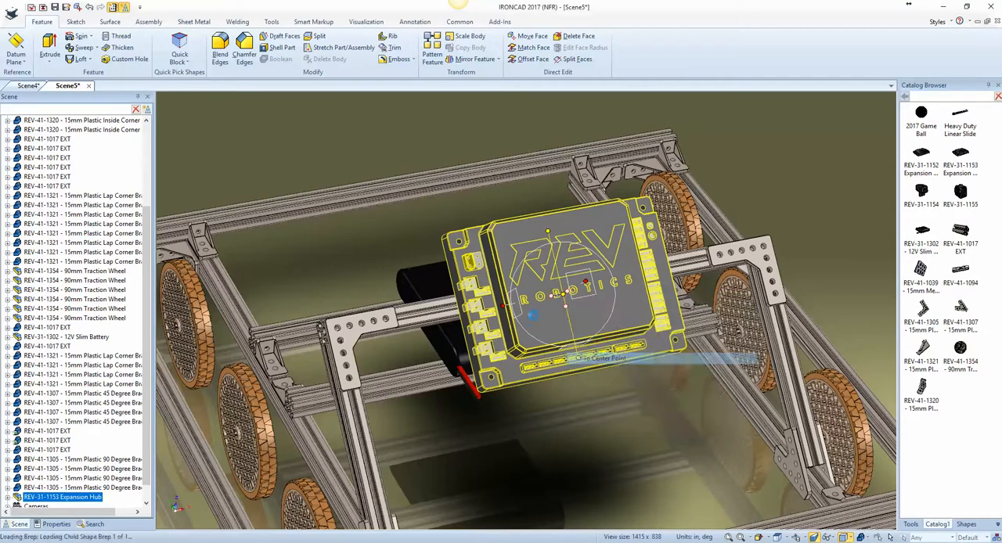
scroll(462, 244, up, 5)
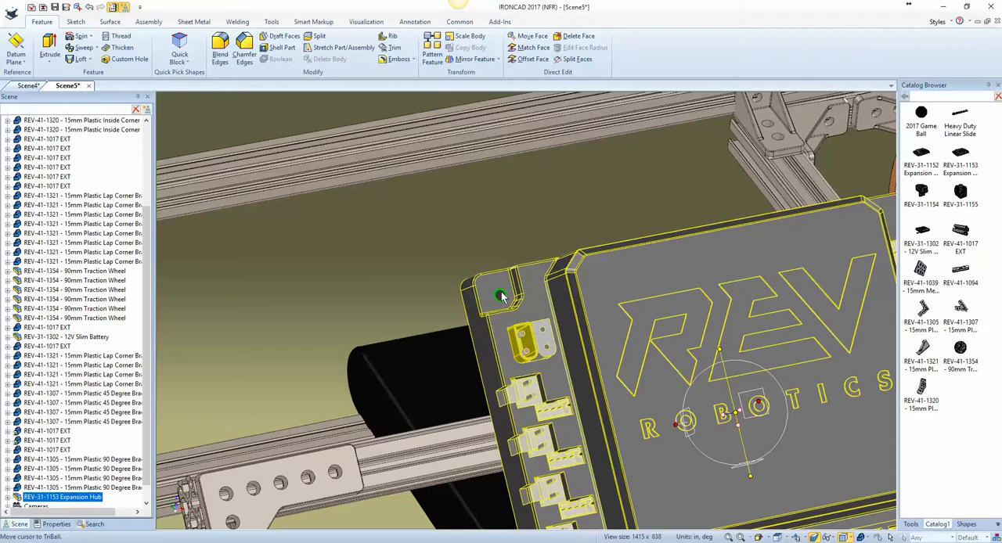
click(499, 298)
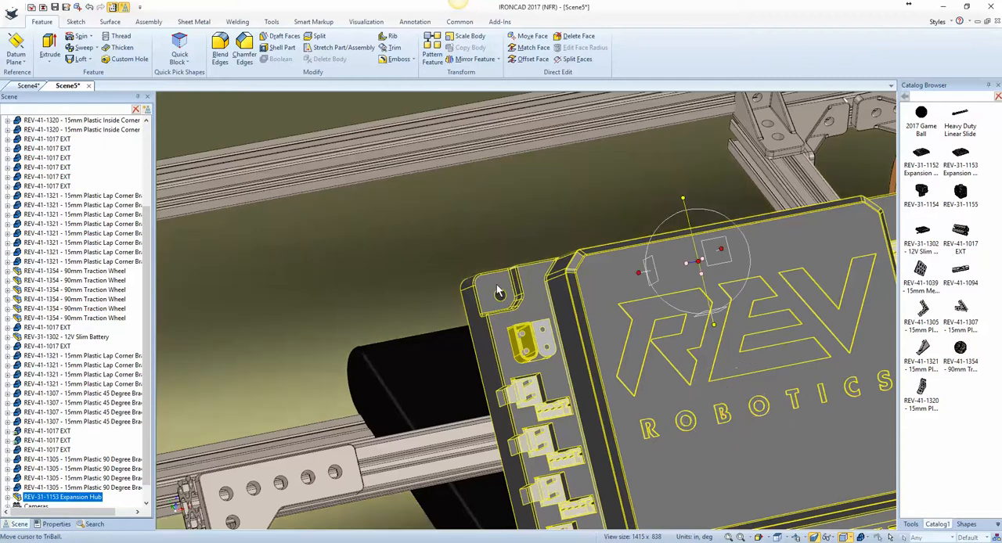
Step: Reattach the TriBall and move the hub along its height axis using To Center Point on the 90-degree bracket's end hole
right_click(693, 280)
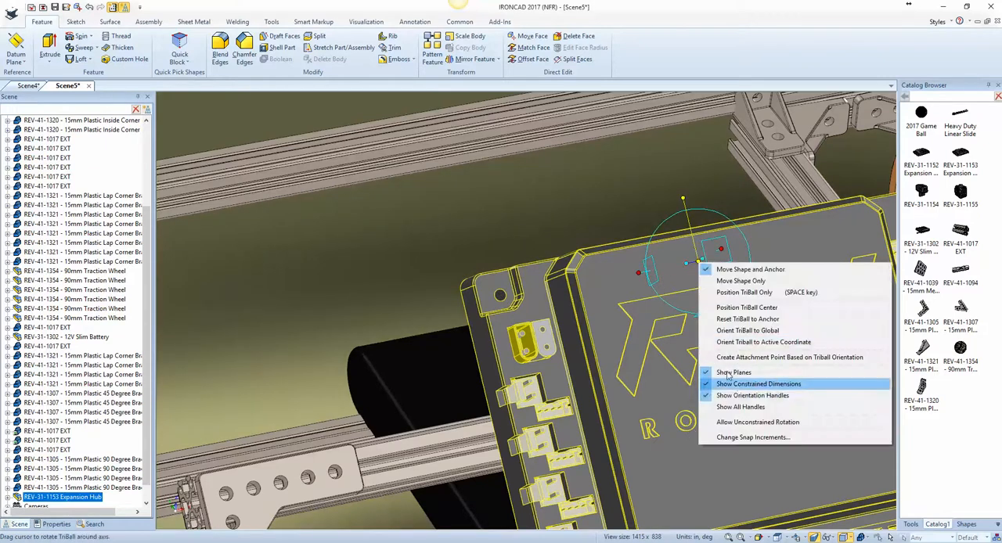
click(752, 382)
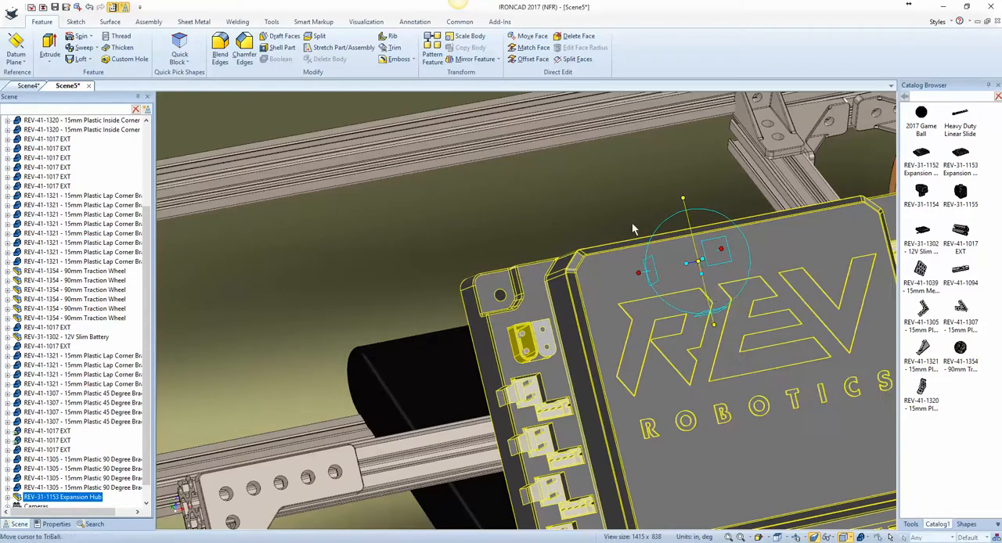
click(714, 324)
right_click(706, 265)
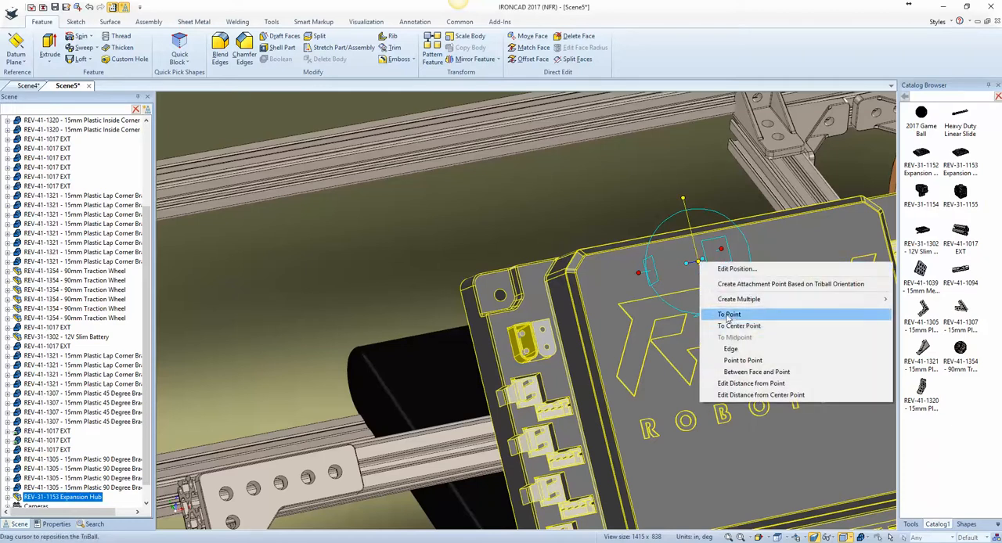
click(736, 326)
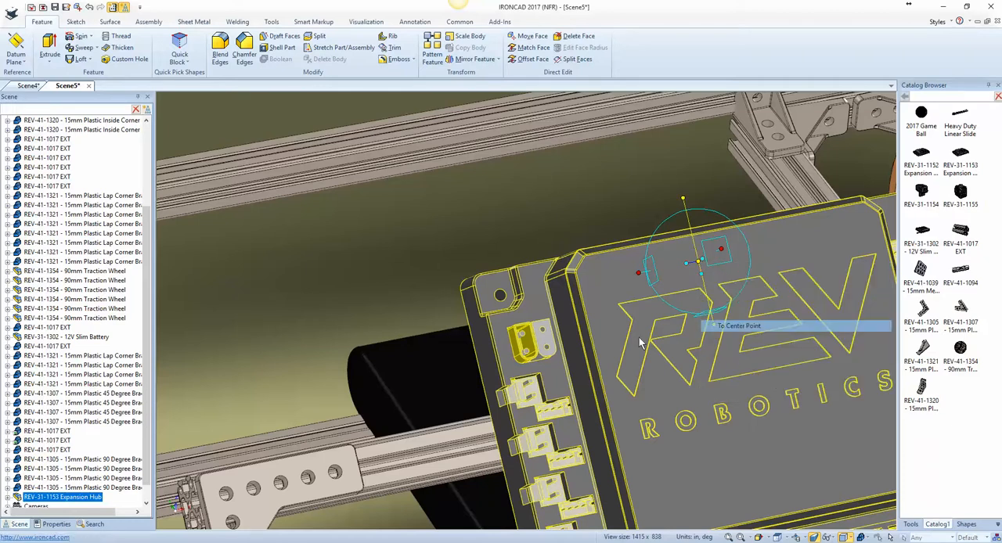
click(350, 478)
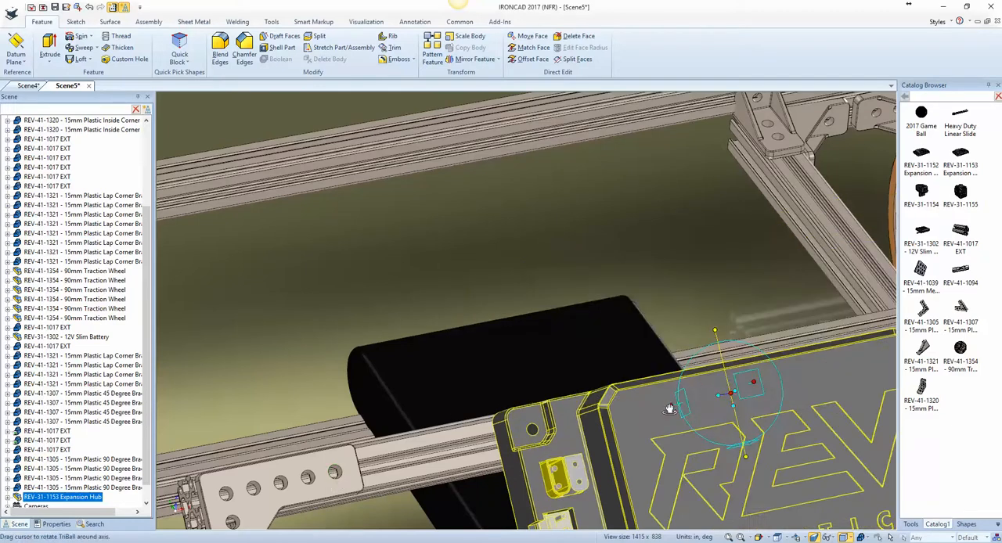
Step: Center the Expansion Hub lengthwise on the crossbar using the midpoint of the crossbar's edge, and finish positioning it
right_click(731, 395)
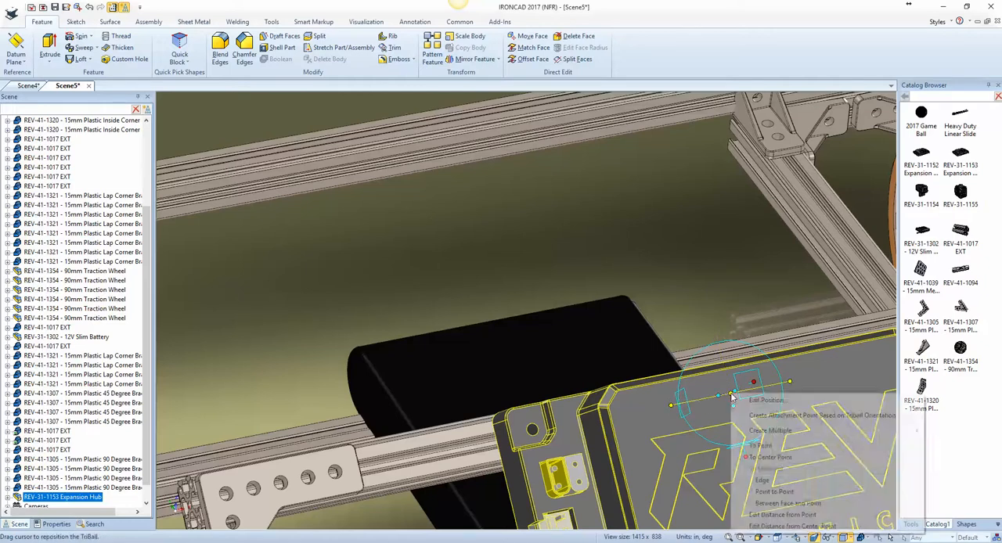
click(762, 480)
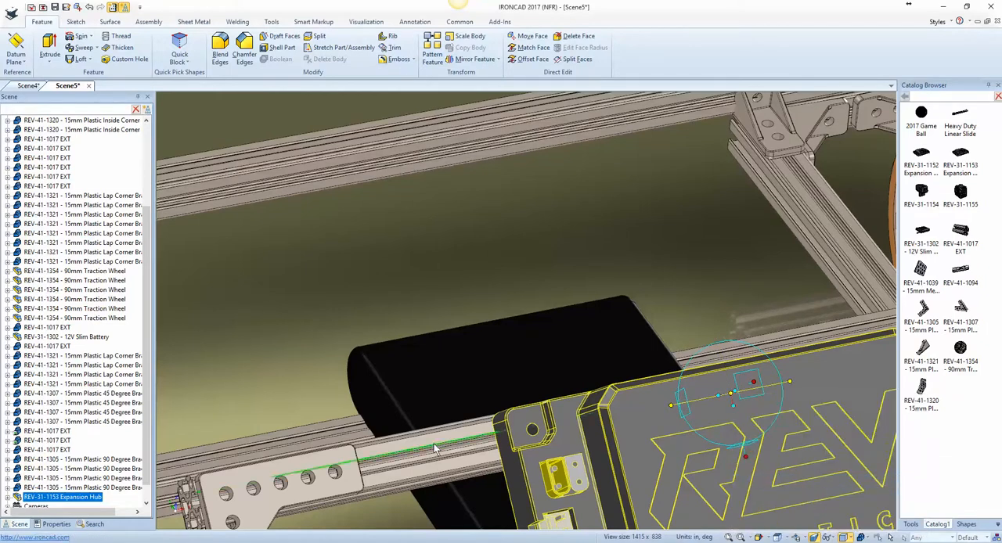
click(475, 436)
key(F8)
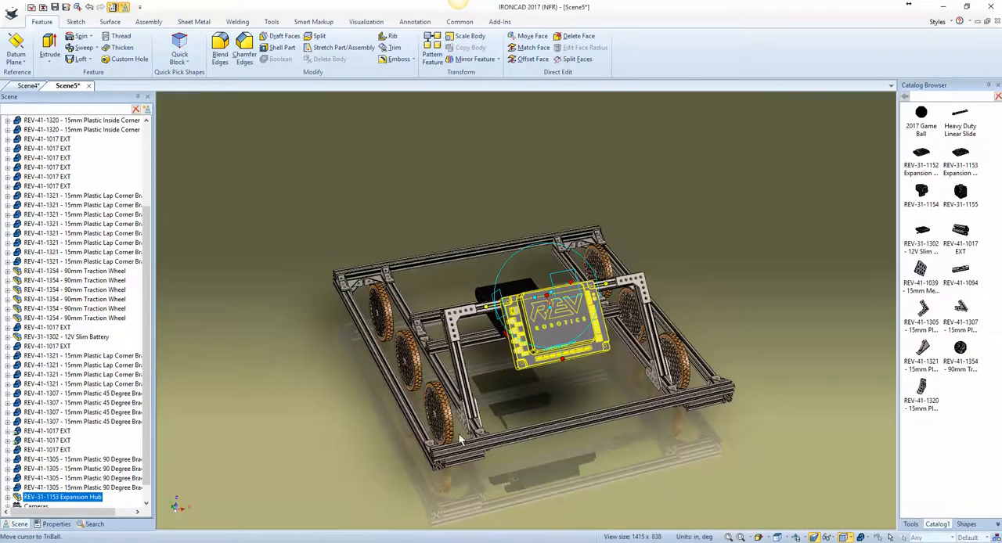
key(F10)
click(575, 459)
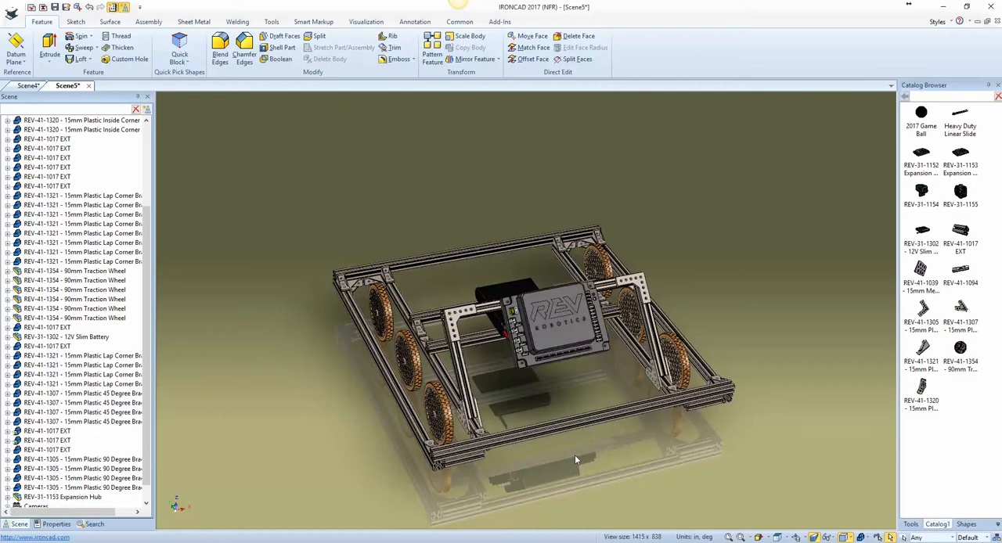
Step: Inspect the assembled frame from the side, including the middle wheel between the inner and outer side rails
middle_drag(674, 513, 680, 513)
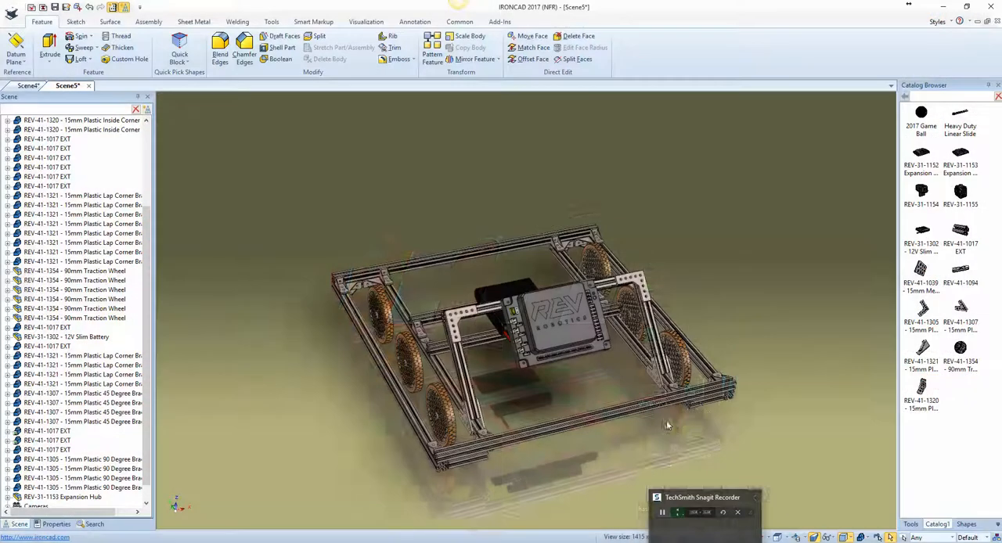
middle_drag(666, 420, 668, 425)
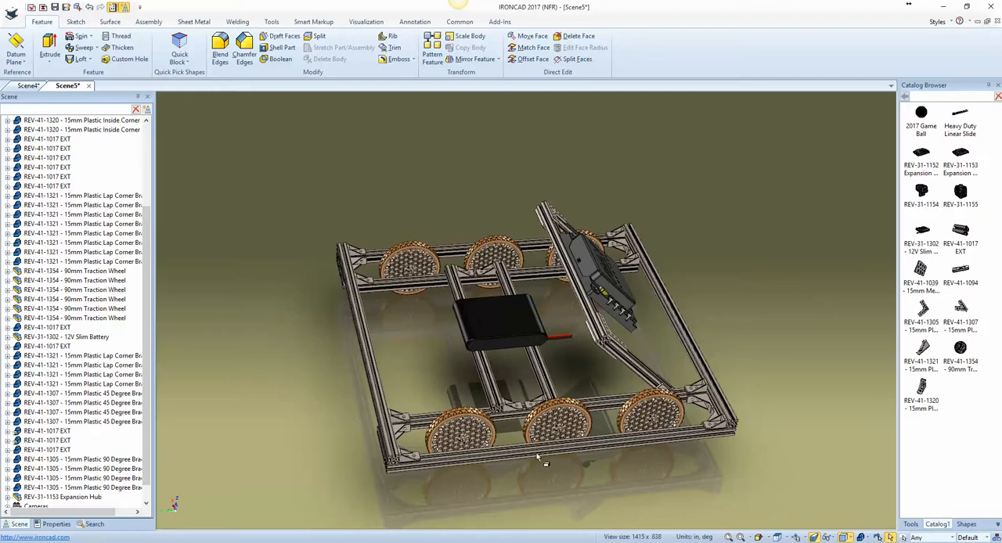
scroll(555, 478, up, 5)
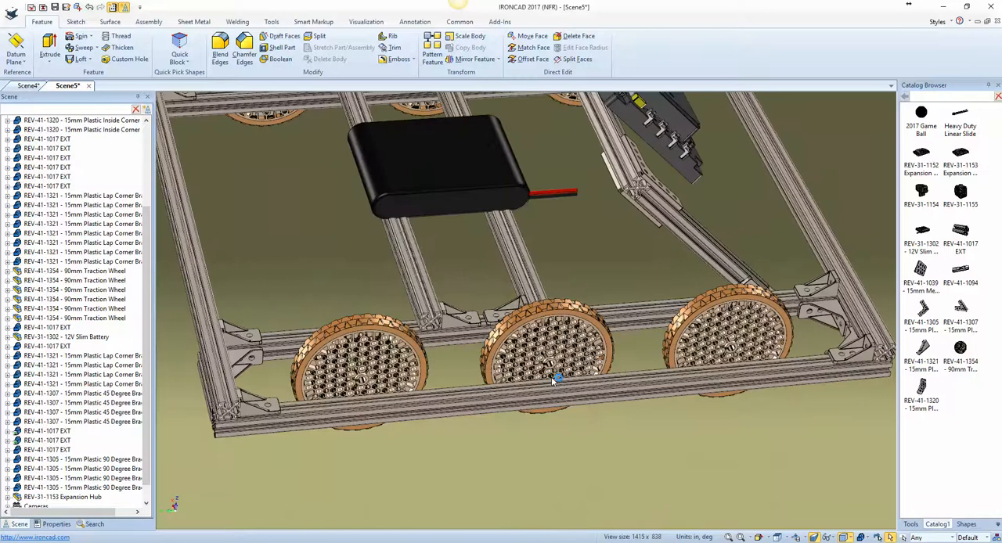
scroll(553, 381, up, 3)
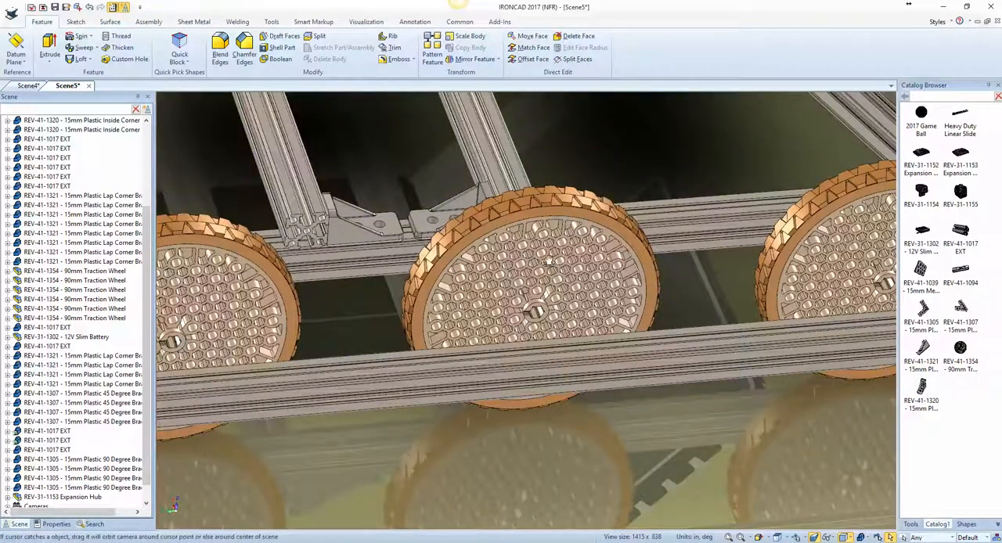
middle_drag(546, 302, 552, 248)
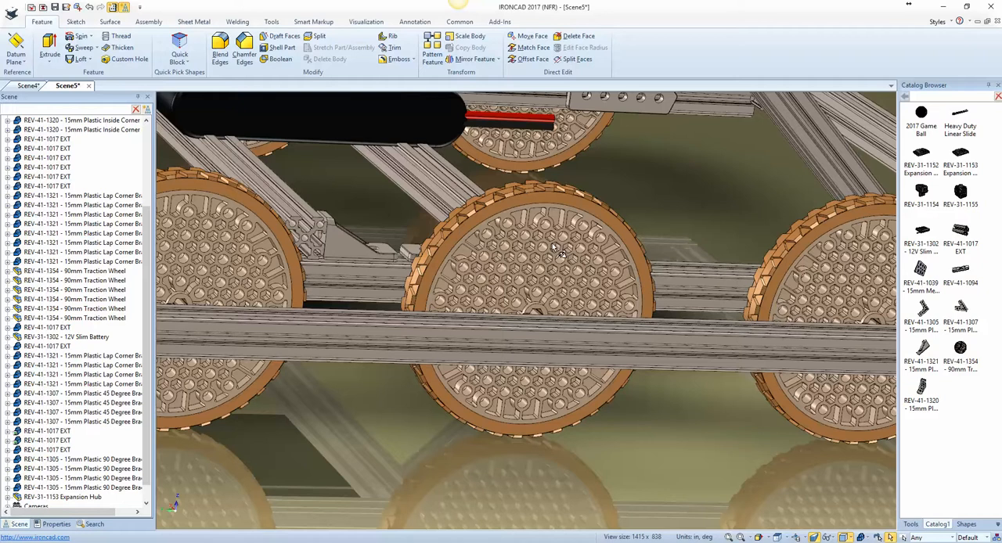
key(F8)
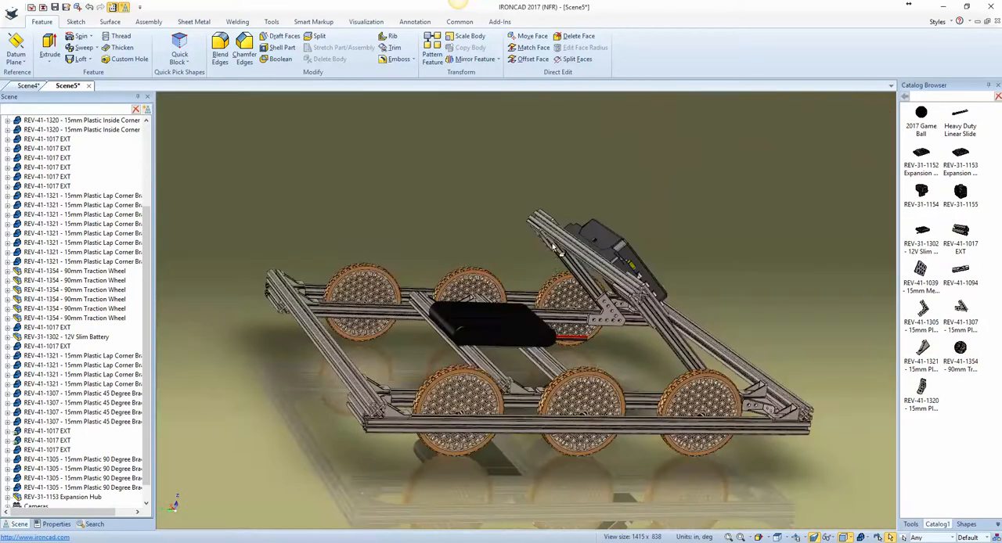